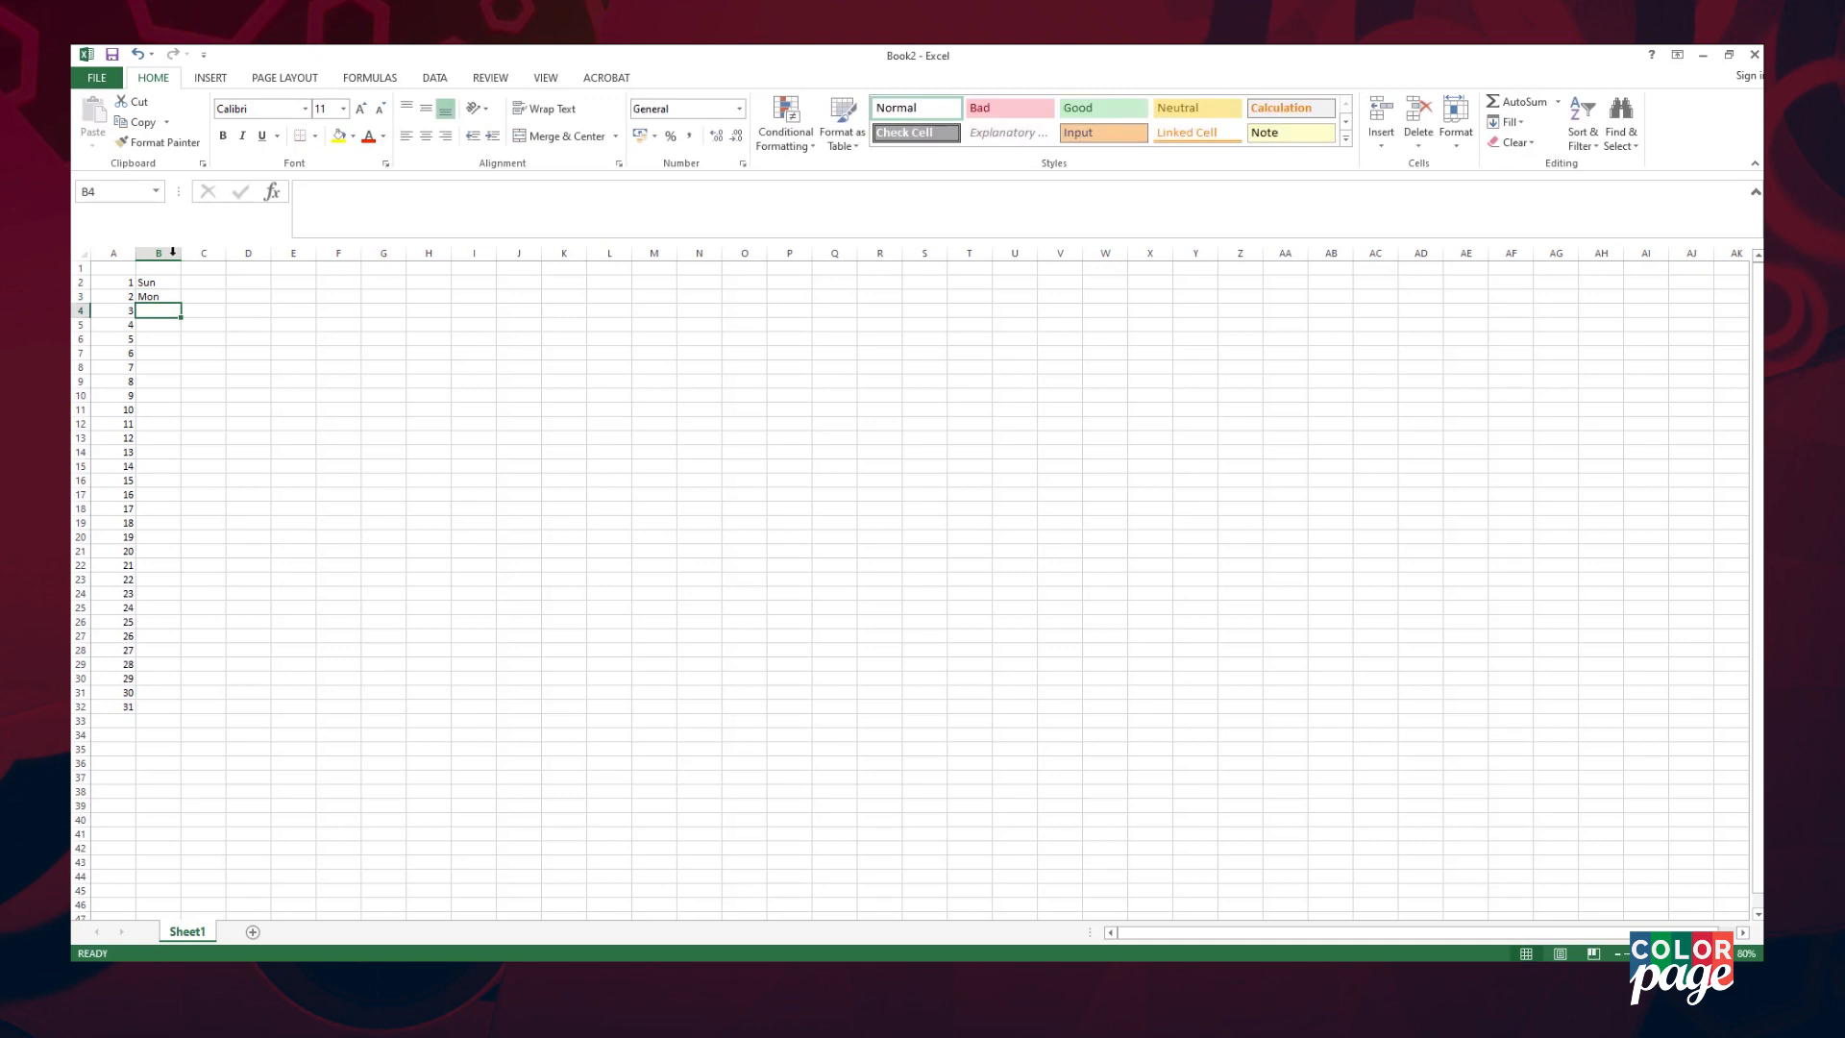
- Fill January's weekday names down to row 32 and number February's days 1–28
left_click_drag(173, 280, 172, 708)
left_click(203, 268)
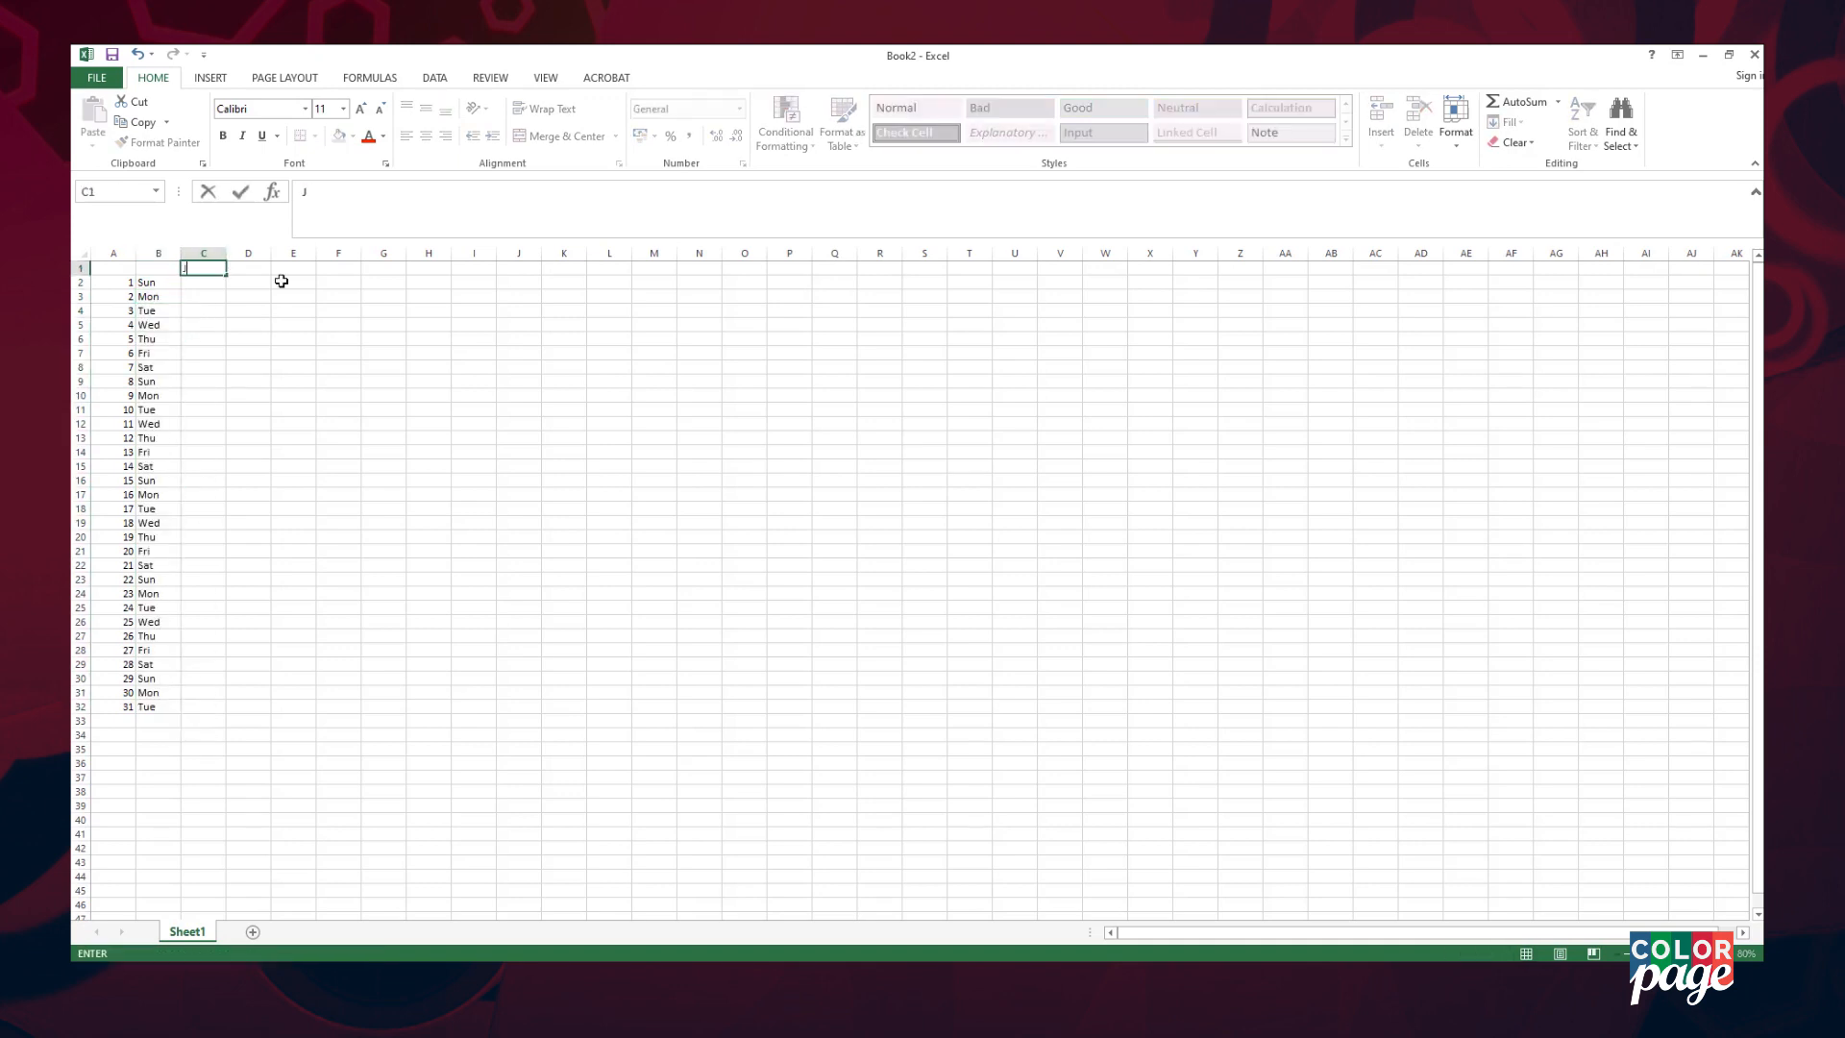
left_click(261, 288)
type("1")
left_click_drag(270, 289, 251, 671)
left_click(303, 280)
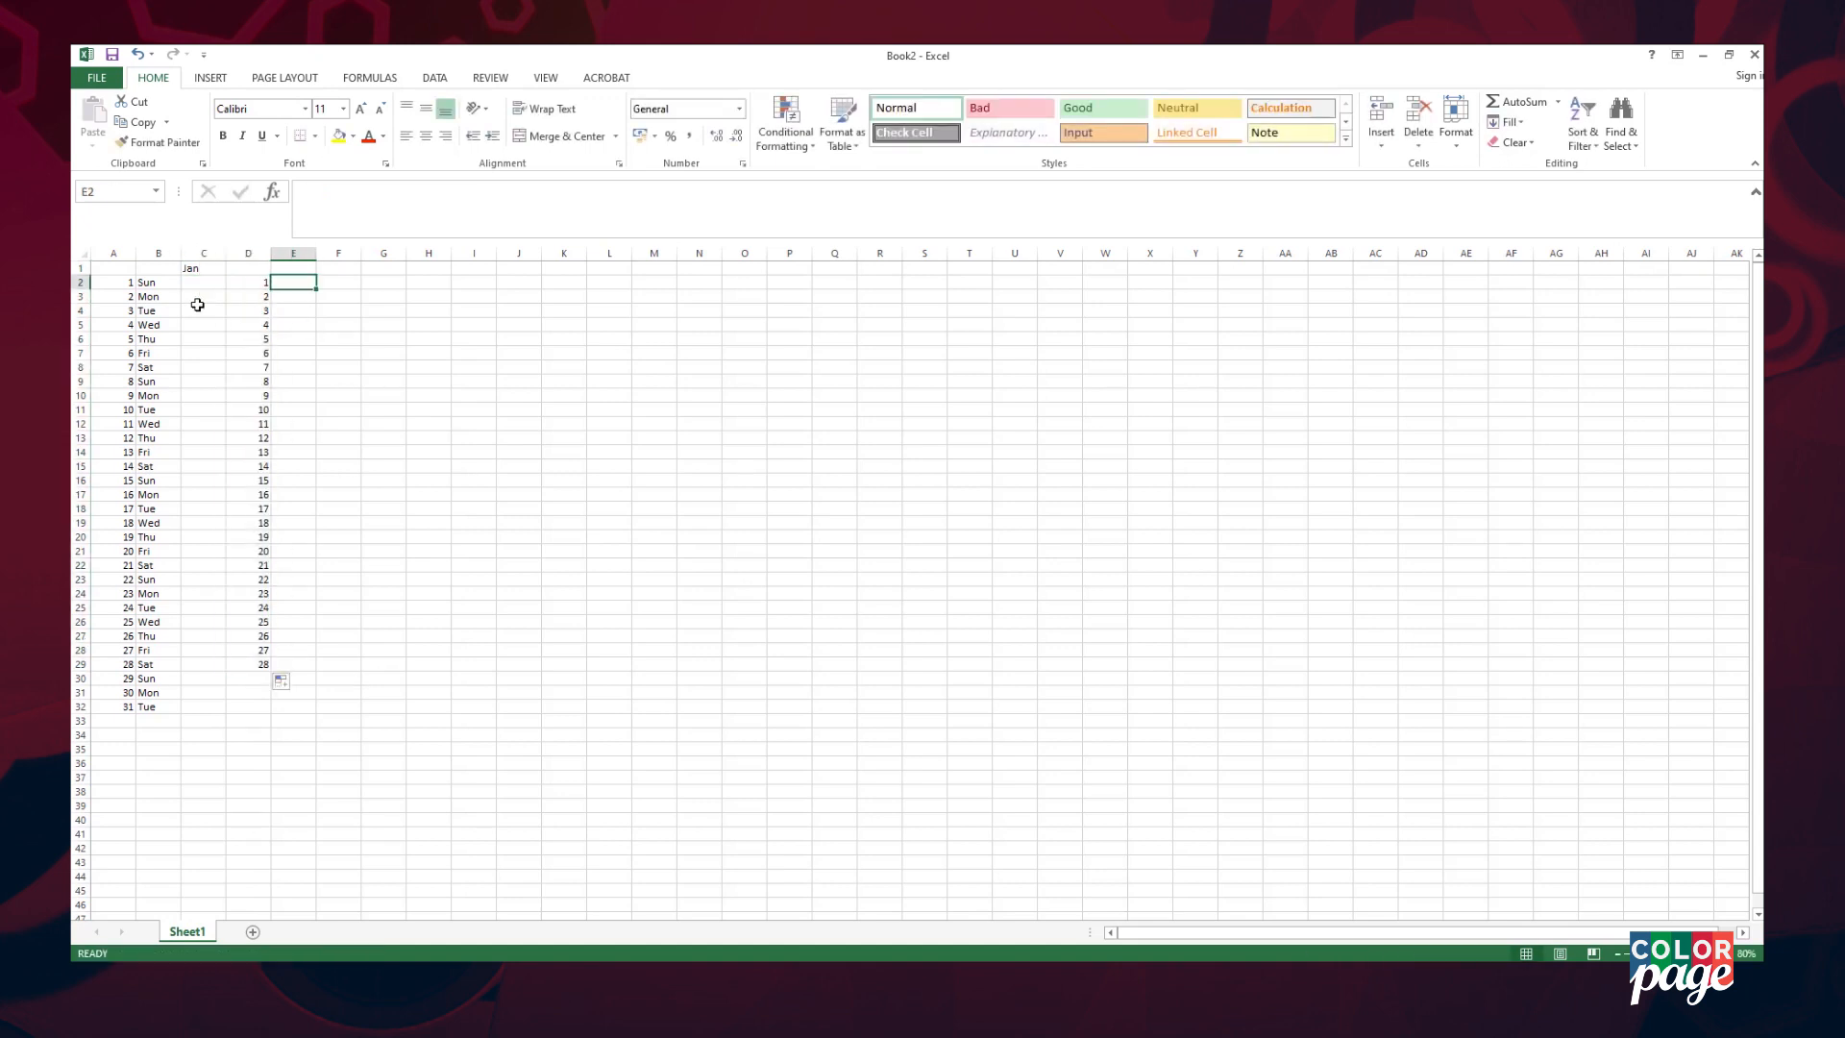
- Paste January's weekdays starting from Wed beside February's dates
left_click_drag(149, 325, 144, 704)
key("ctrl+c")
left_click_drag(293, 282, 293, 664)
key("ctrl+v")
left_click(376, 679)
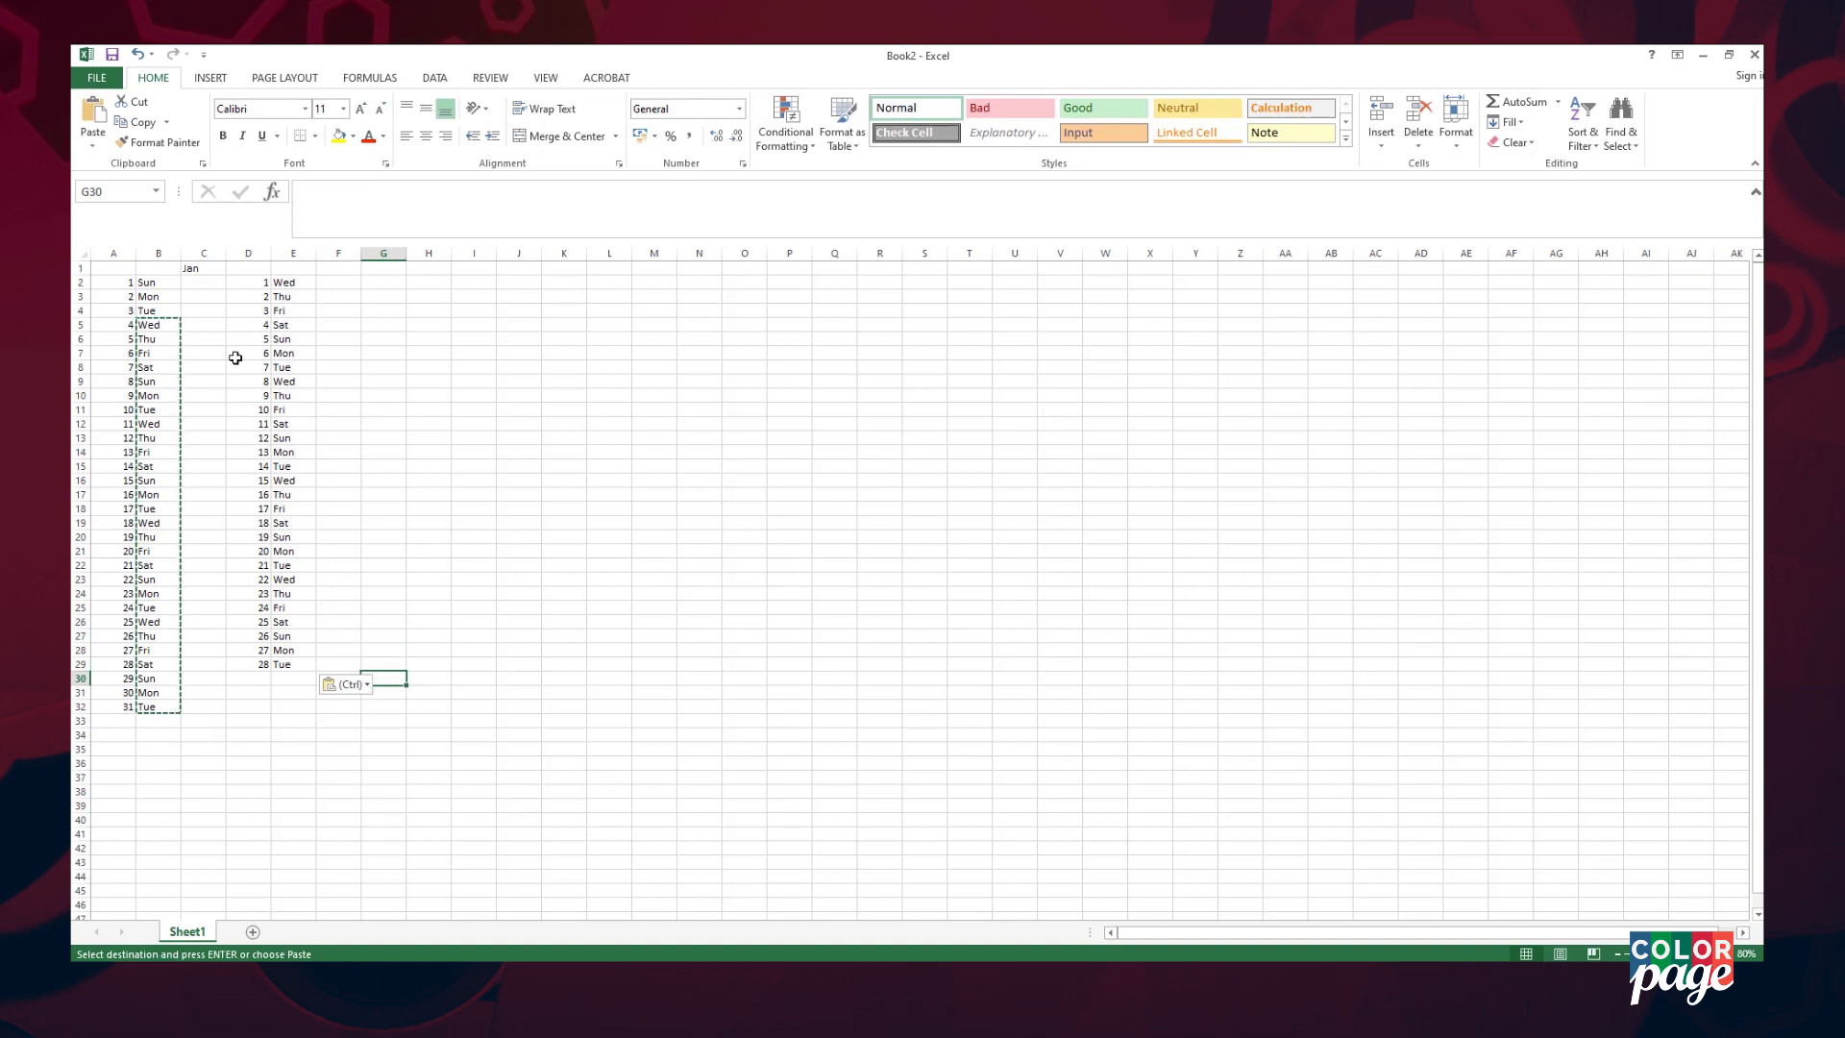
- Type Feb in F1 and extend the month labels across row 1 to Dec
left_click(329, 271)
type("Feb")
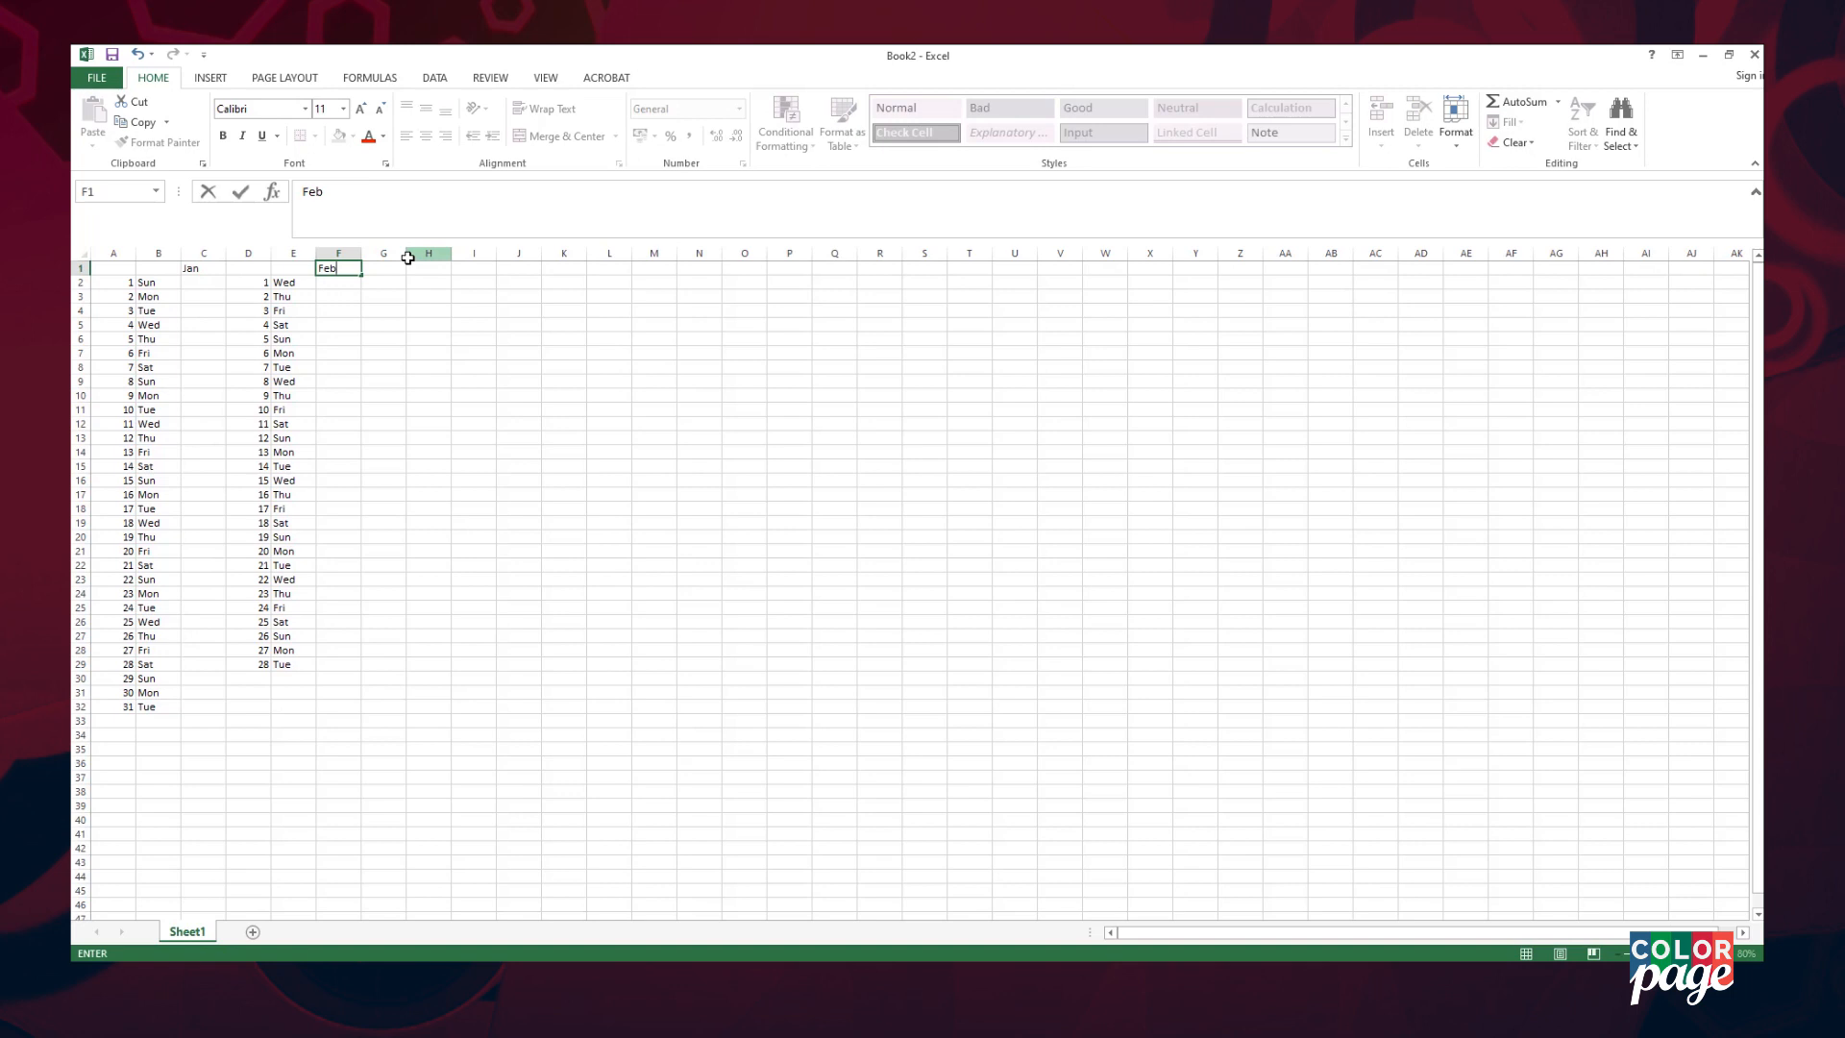
left_click_drag(106, 269, 1691, 279)
left_click(519, 338)
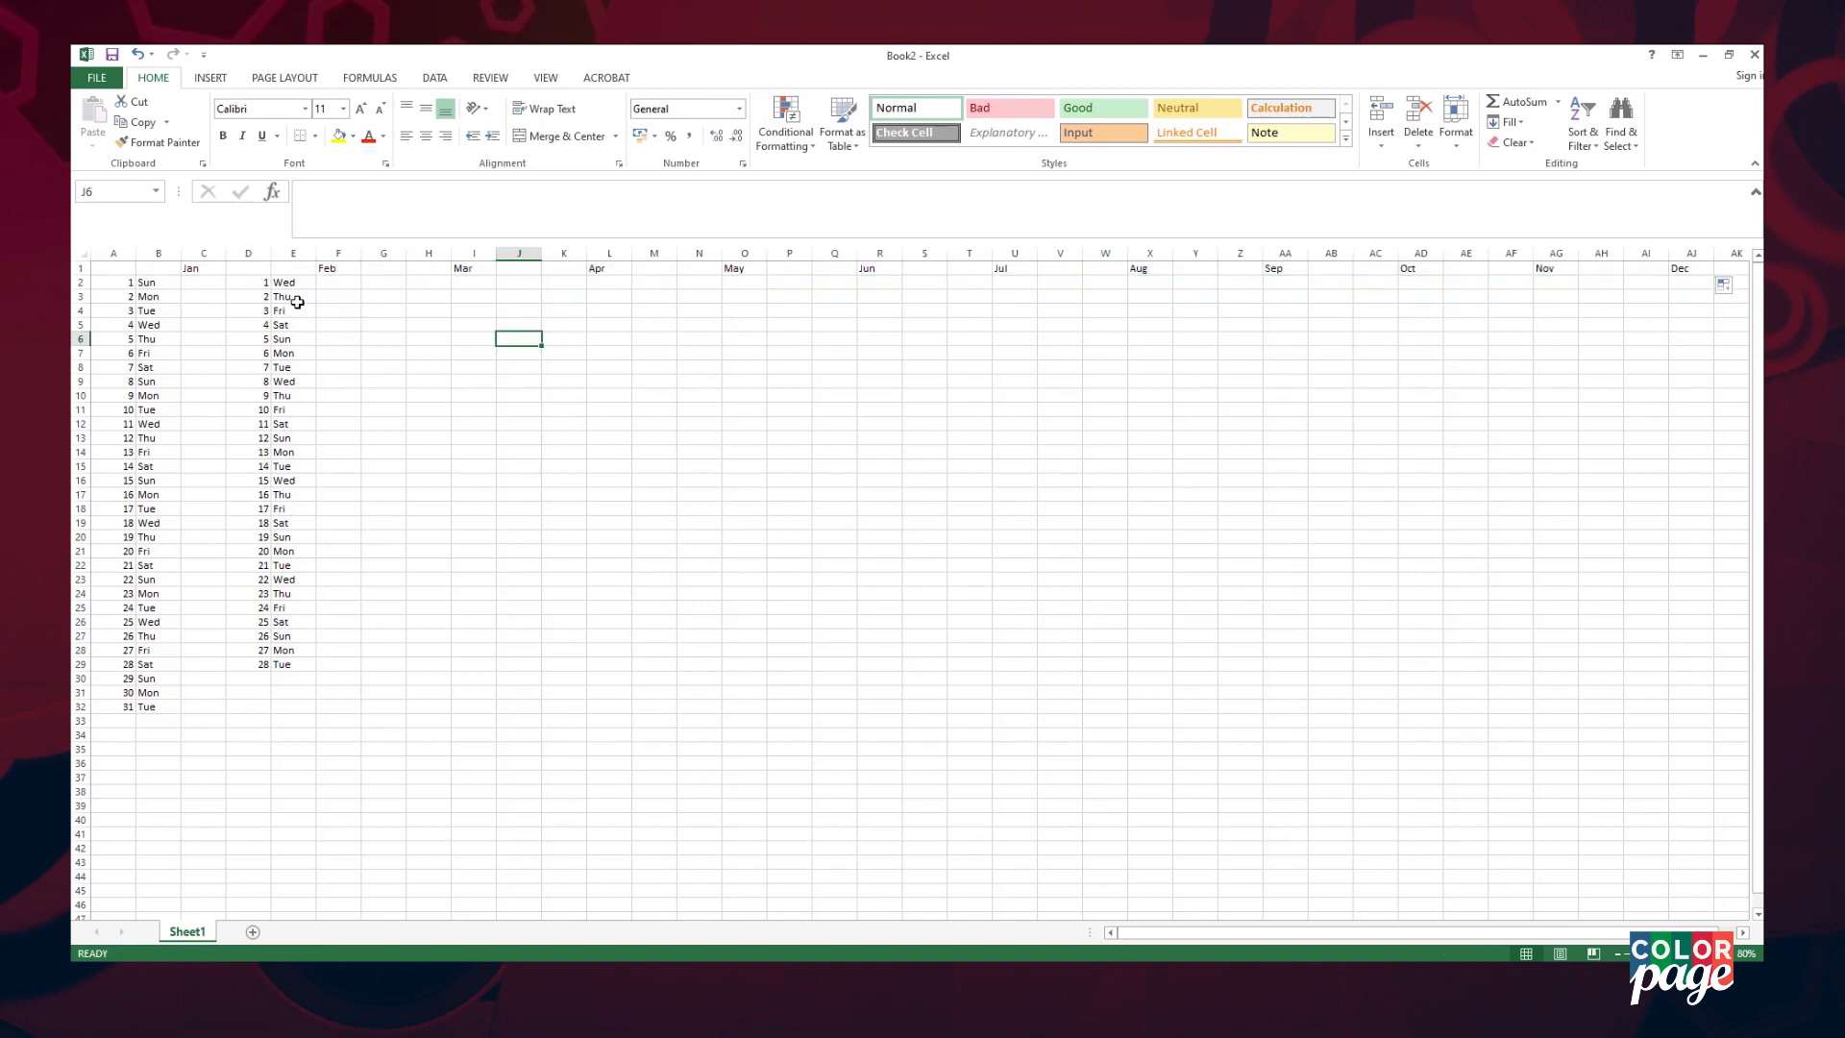
- Copy January's 1–31 day numbers and paste them as March's dates
left_click(120, 288)
left_click(115, 702, "shift")
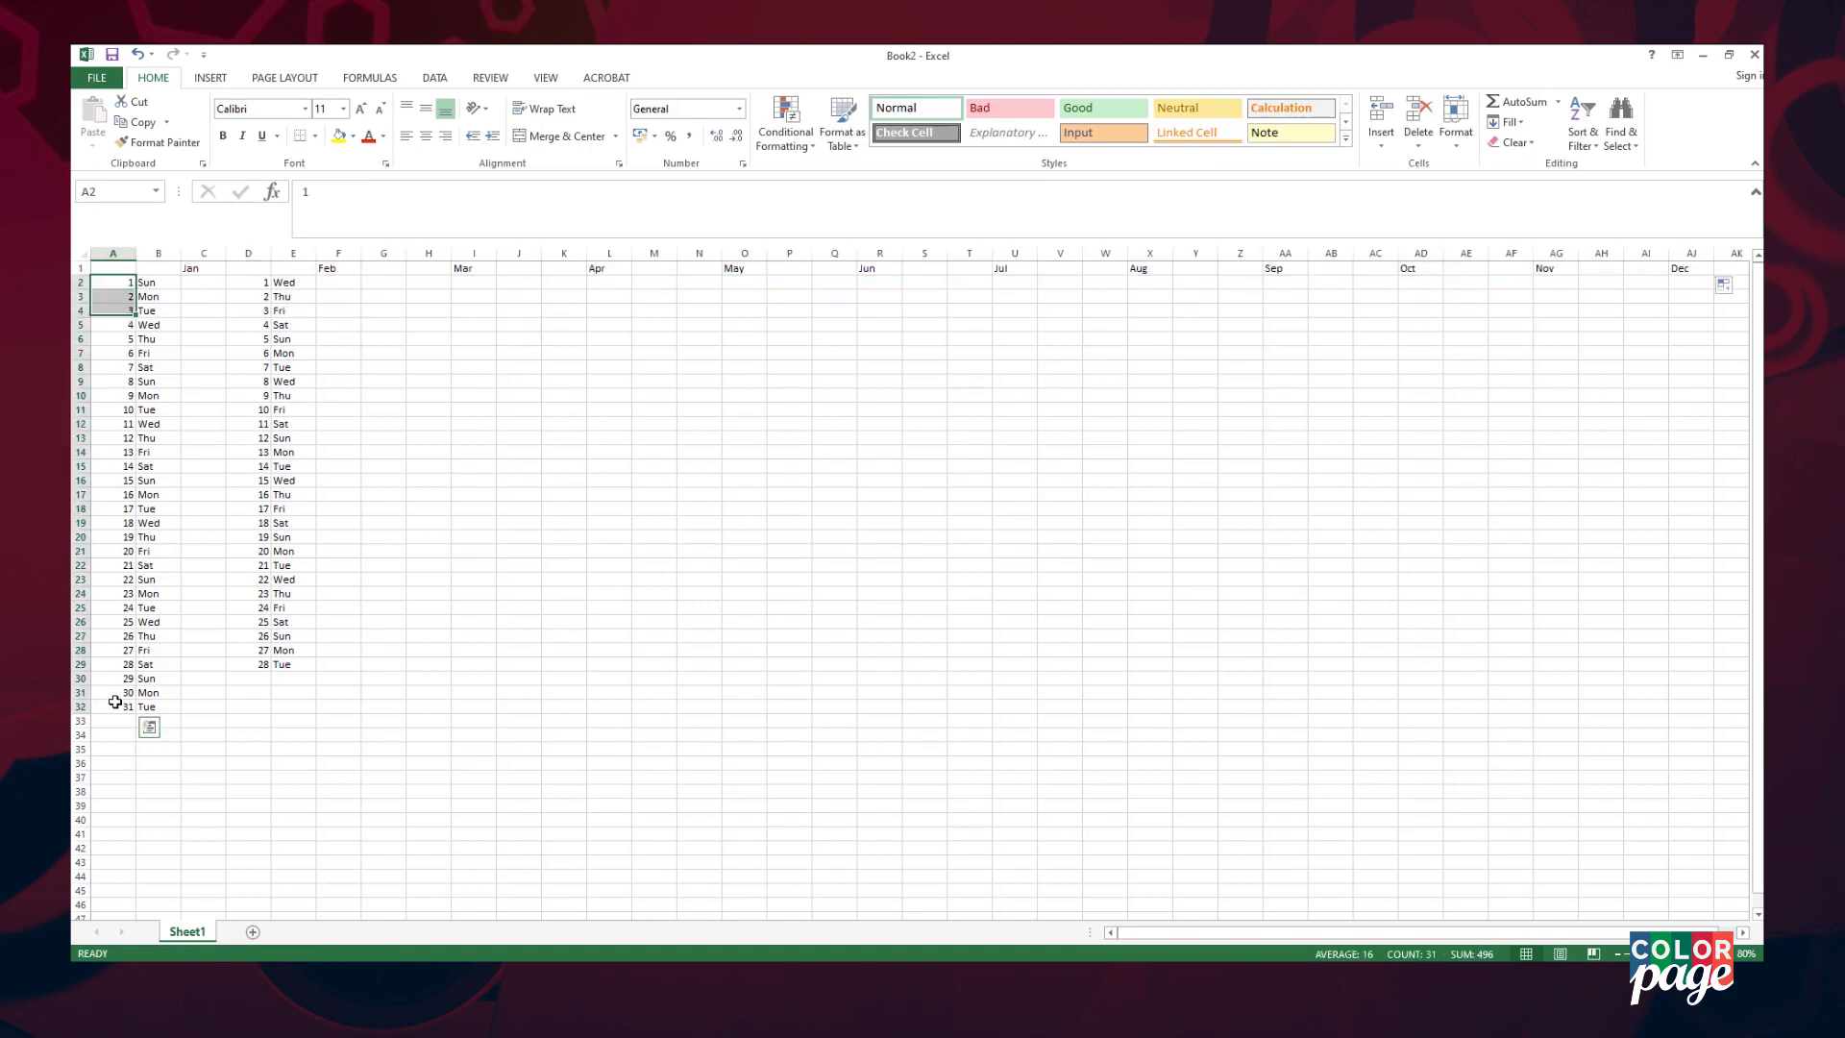
key("ctrl+c")
left_click(424, 282)
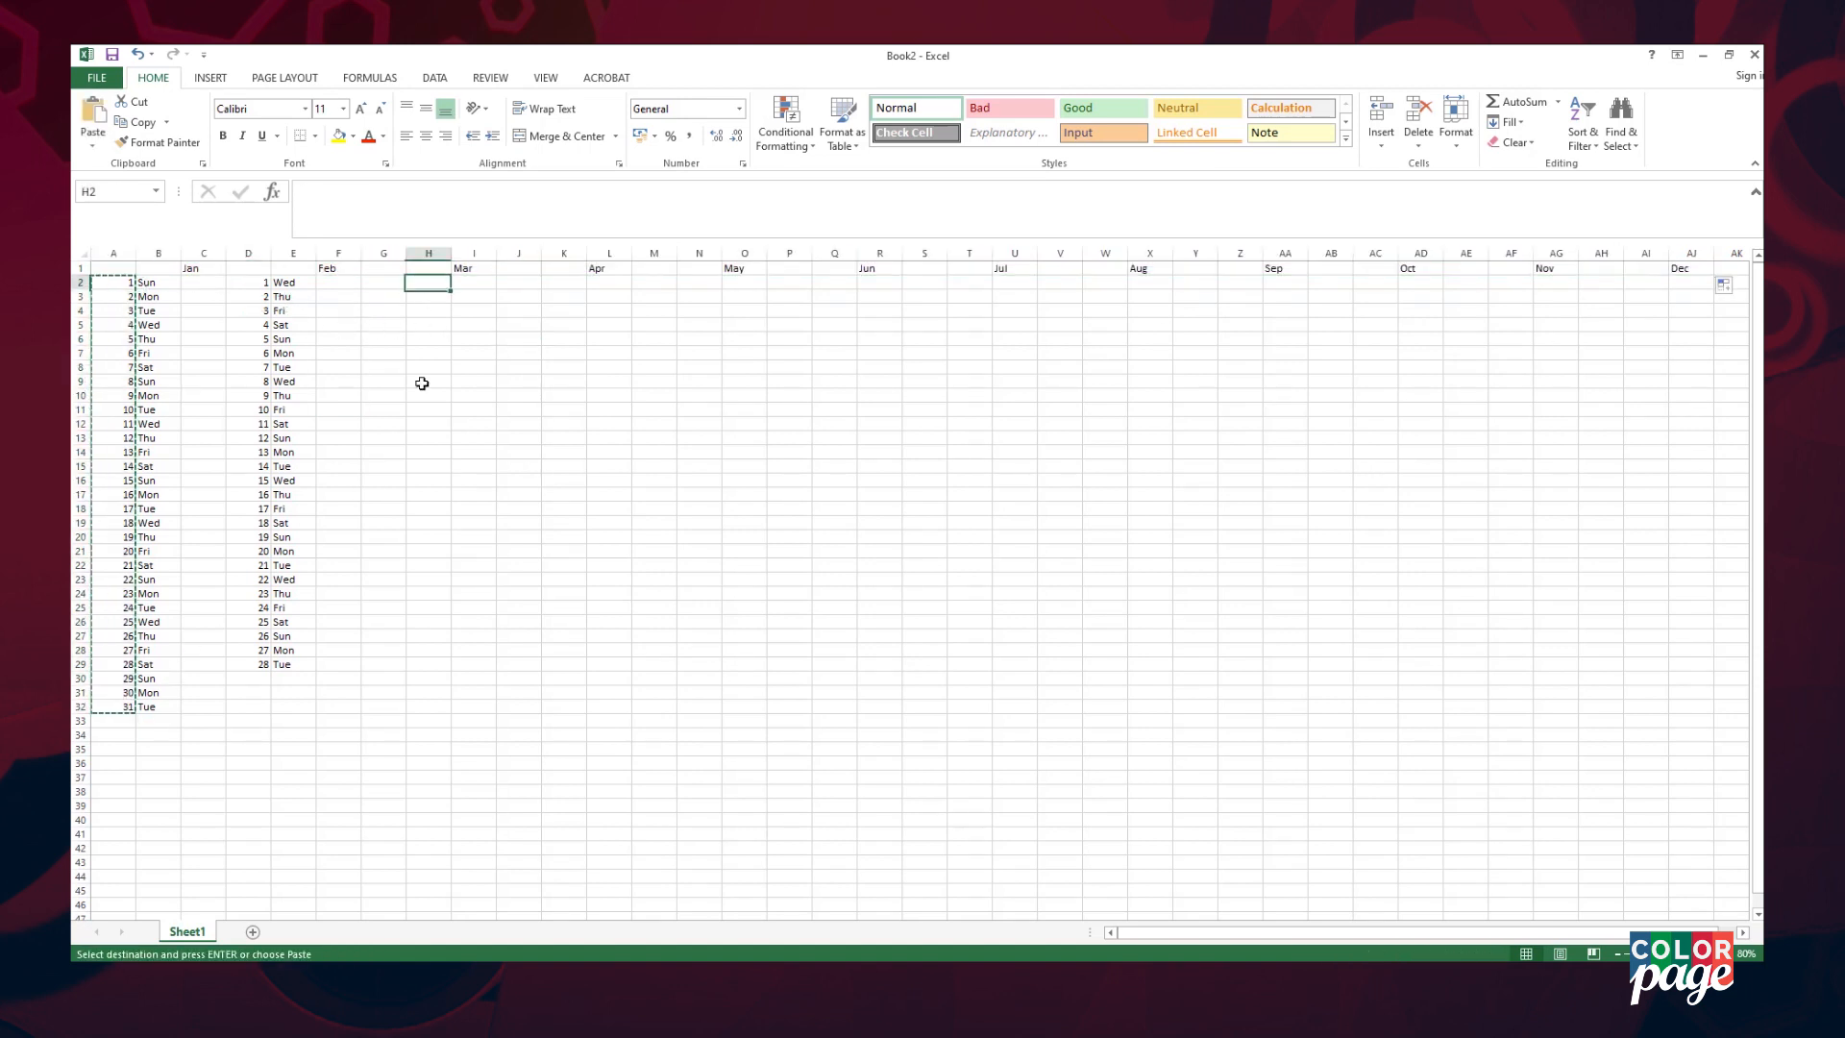
key("ctrl+v")
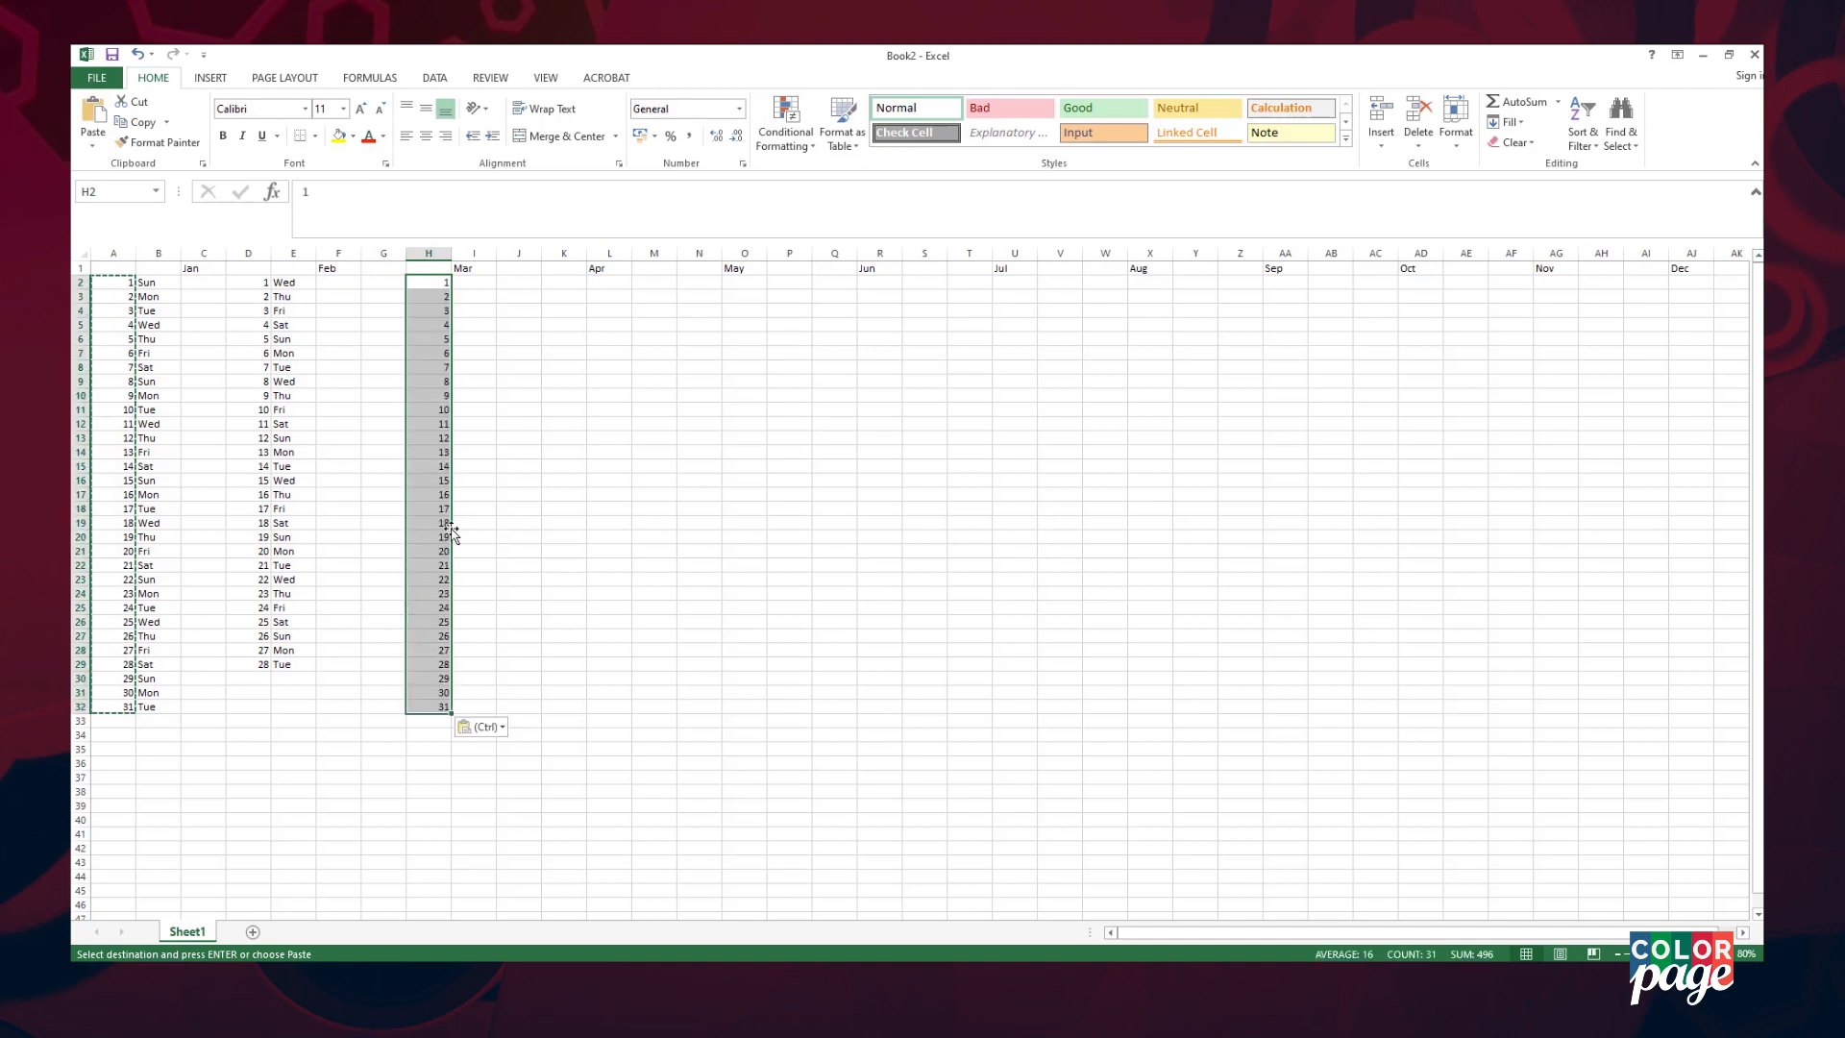
- Paste the 1–31 day numbers into each month's column from April through December
left_click(118, 283)
left_click(118, 706, "shift")
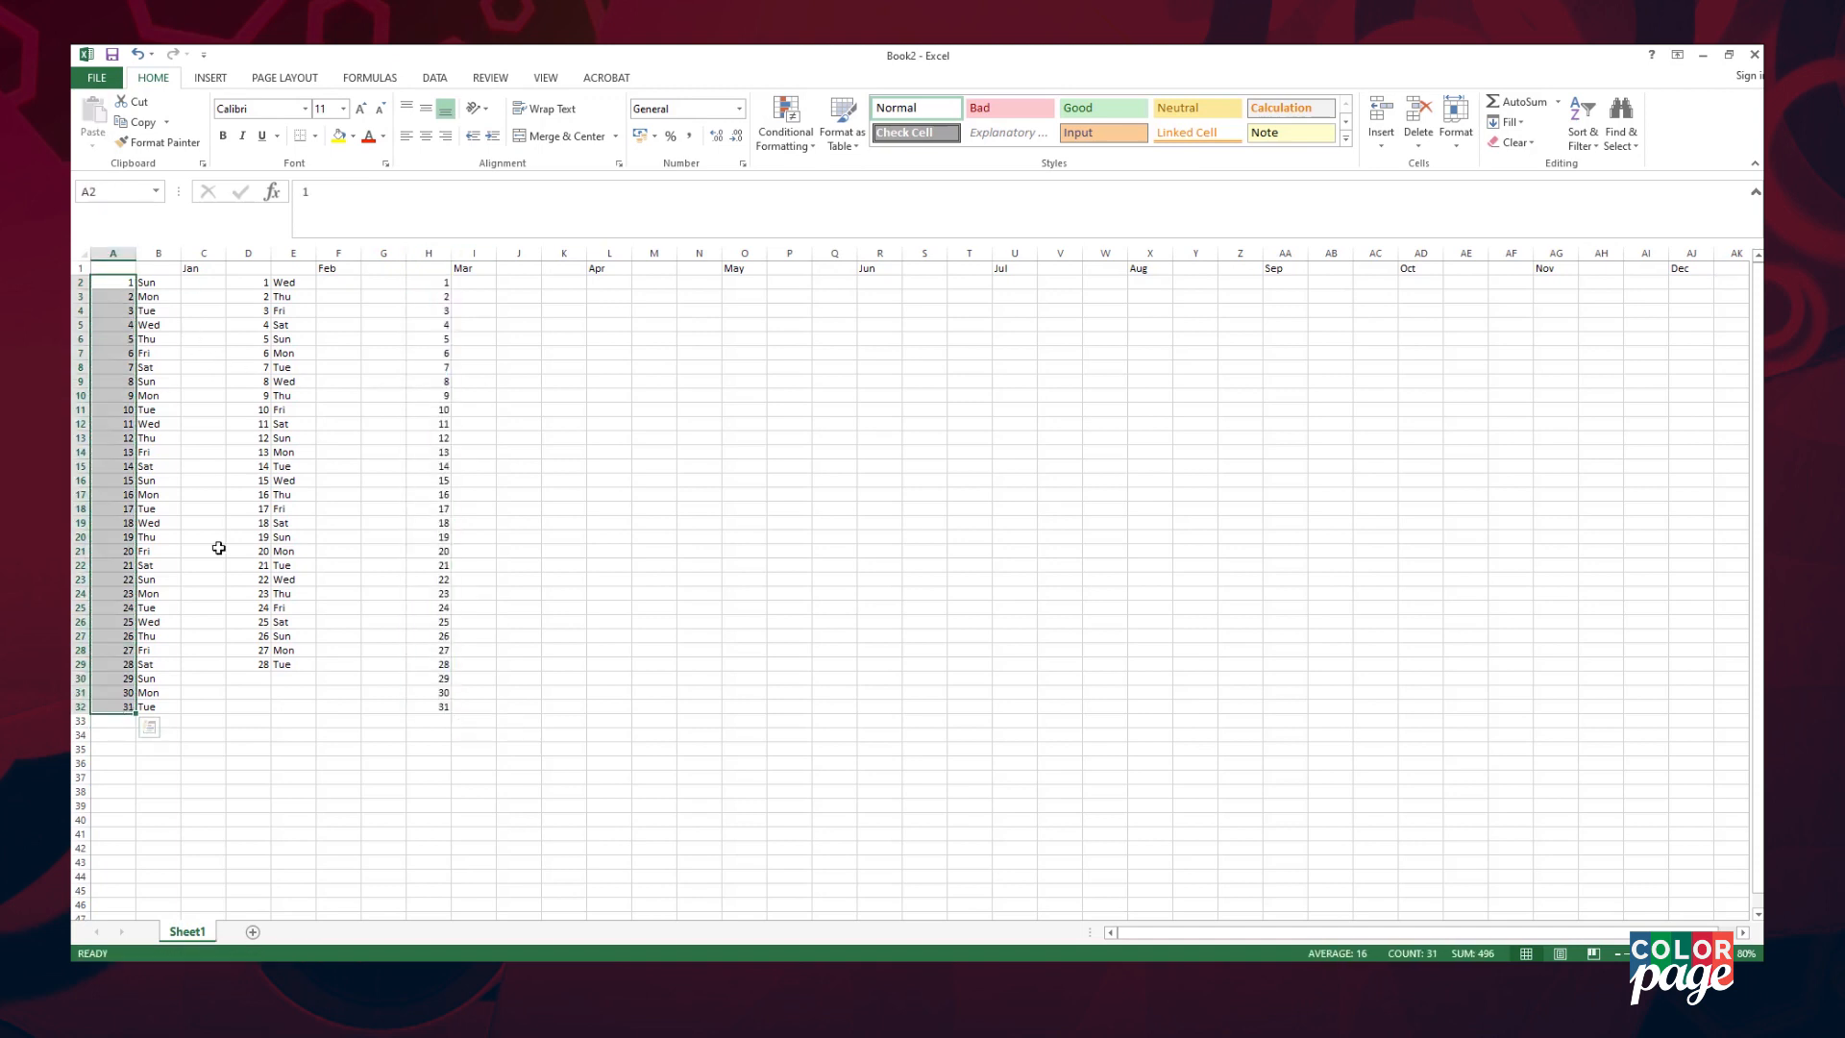
key("ctrl+c")
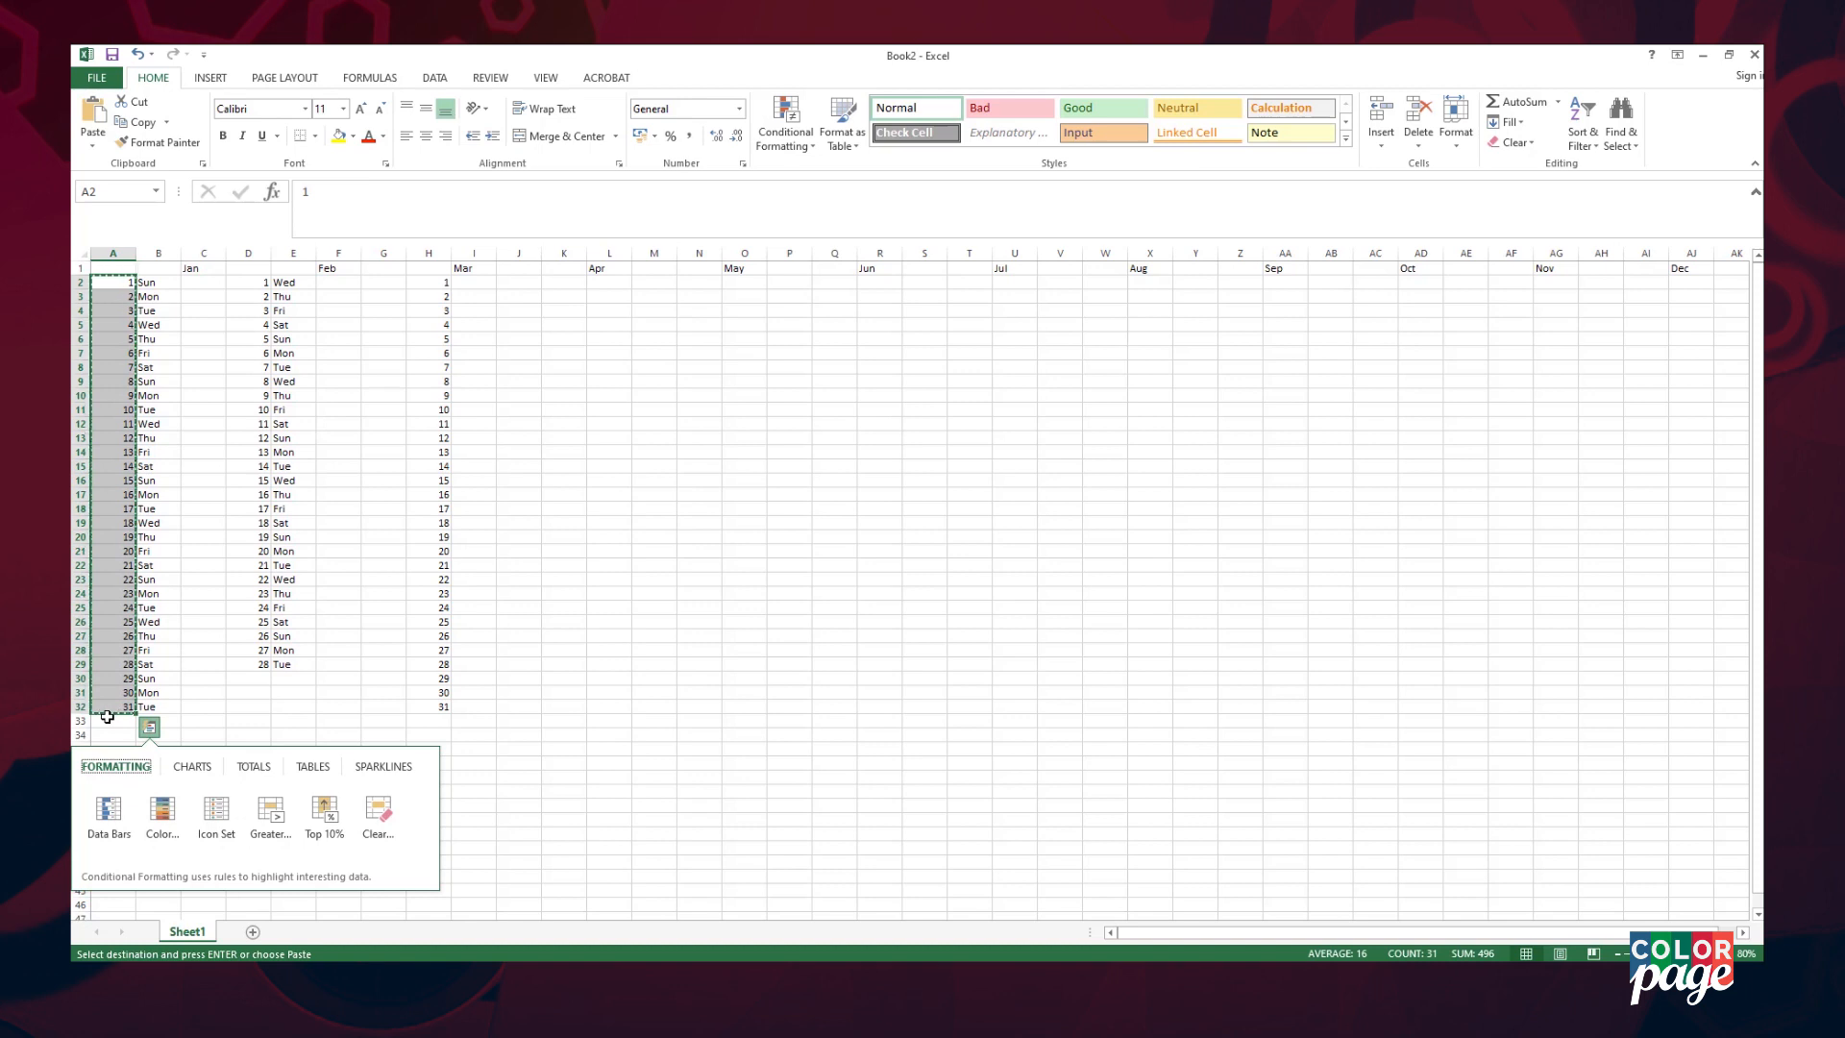
left_click(519, 282)
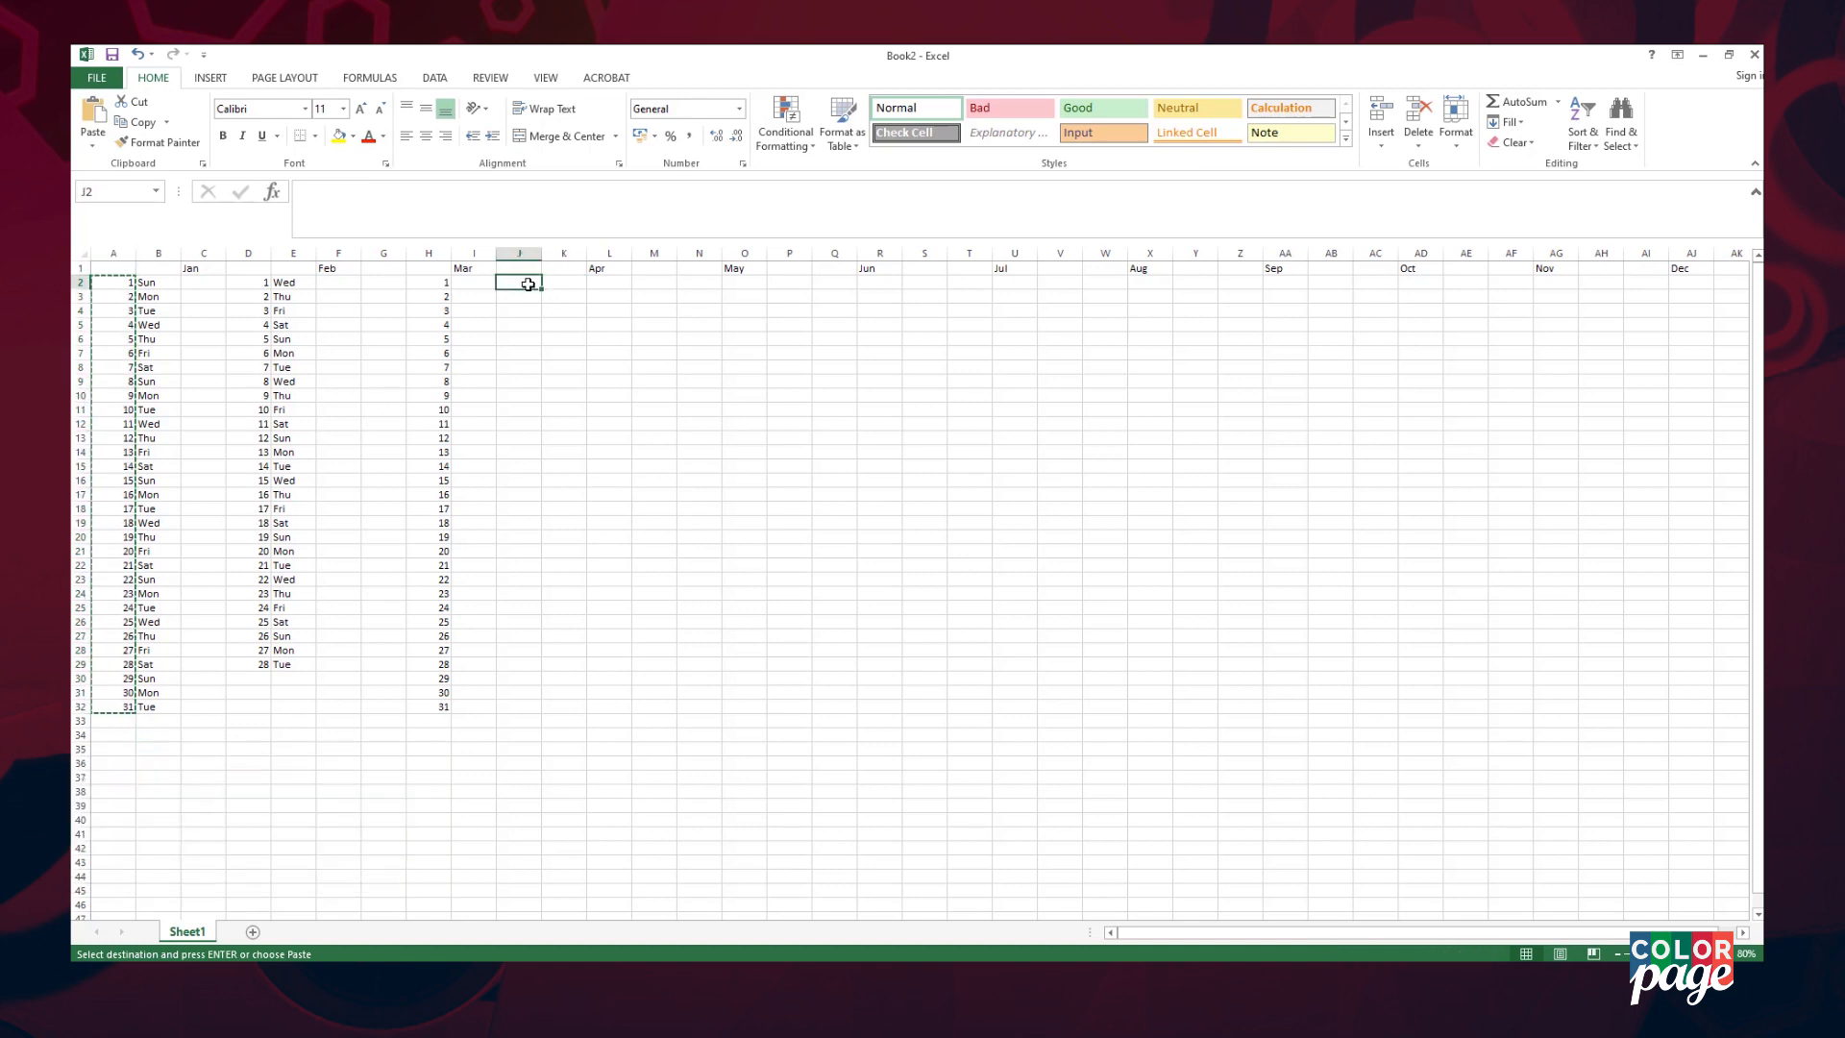
key("ctrl+v")
left_click(654, 282)
key("ctrl+v")
left_click(790, 283)
key("ctrl+v")
left_click(924, 282)
key("ctrl+v")
left_click(1060, 282)
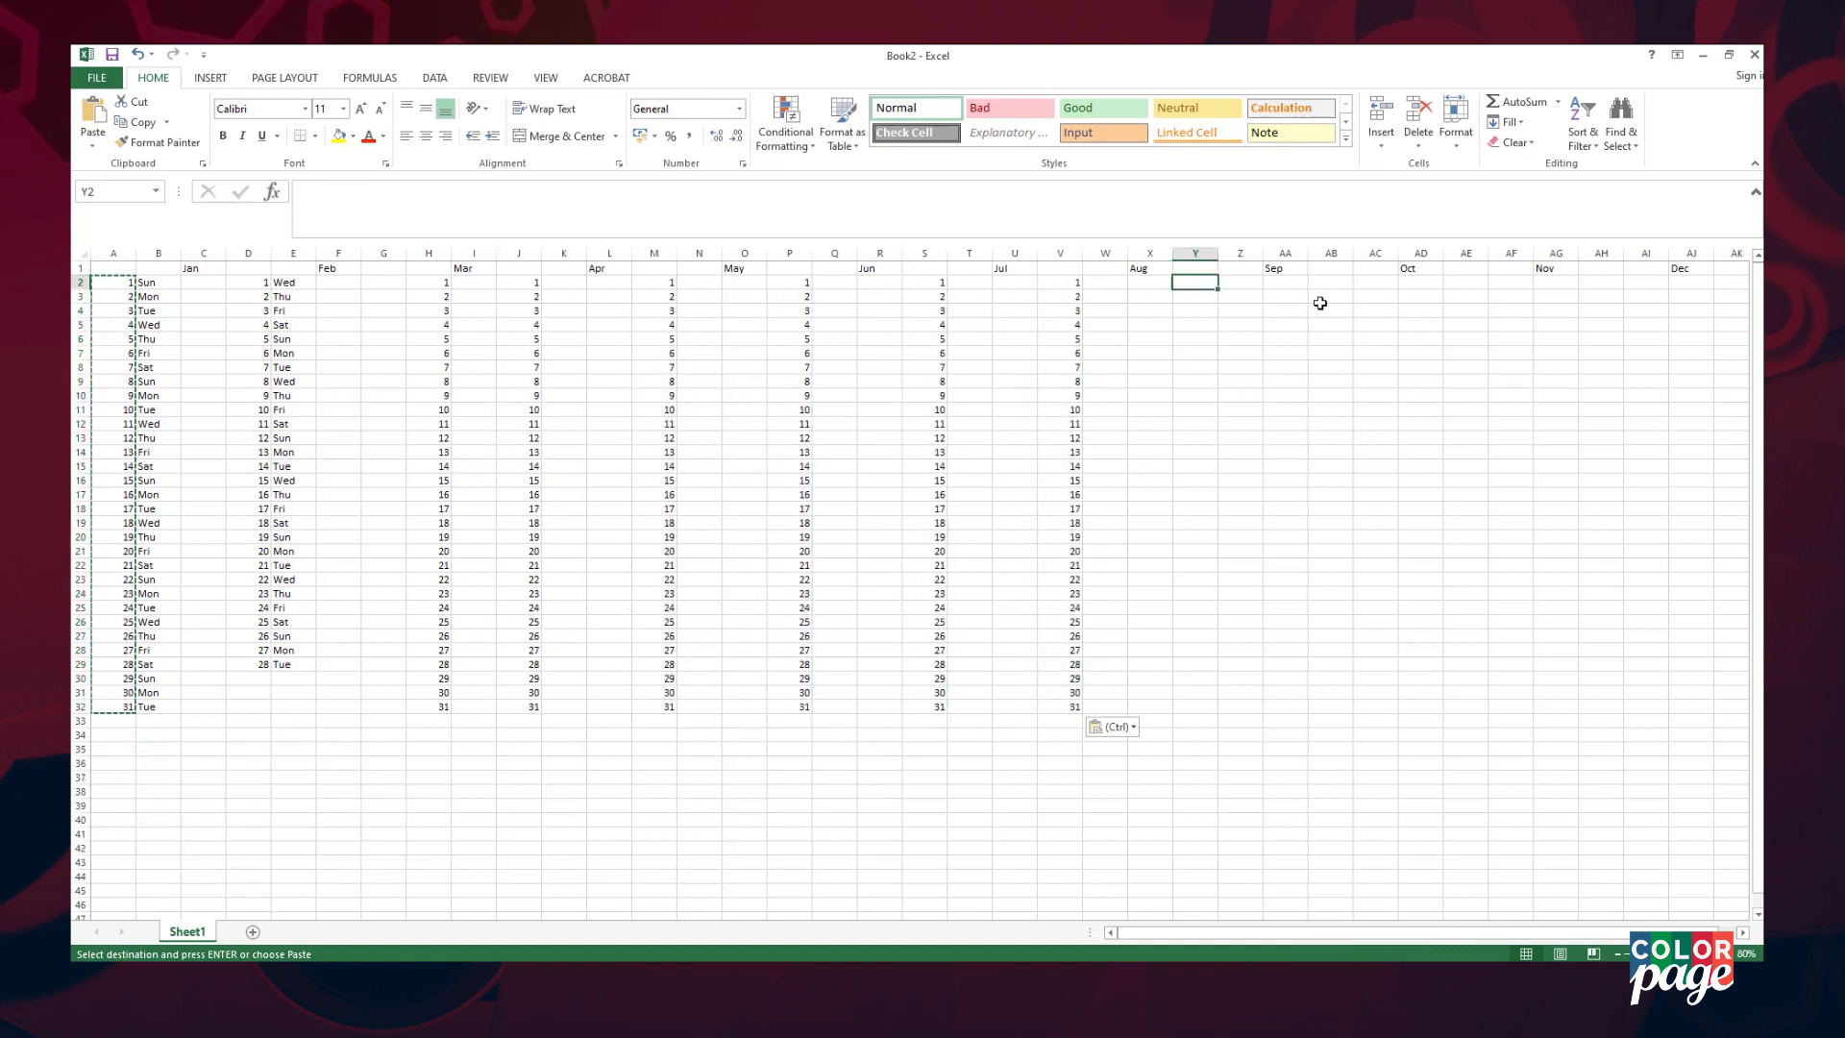
key("ctrl+v")
left_click(1330, 282)
key("ctrl+v")
left_click(1465, 283)
key("ctrl+v")
left_click(1600, 282)
key("ctrl+v")
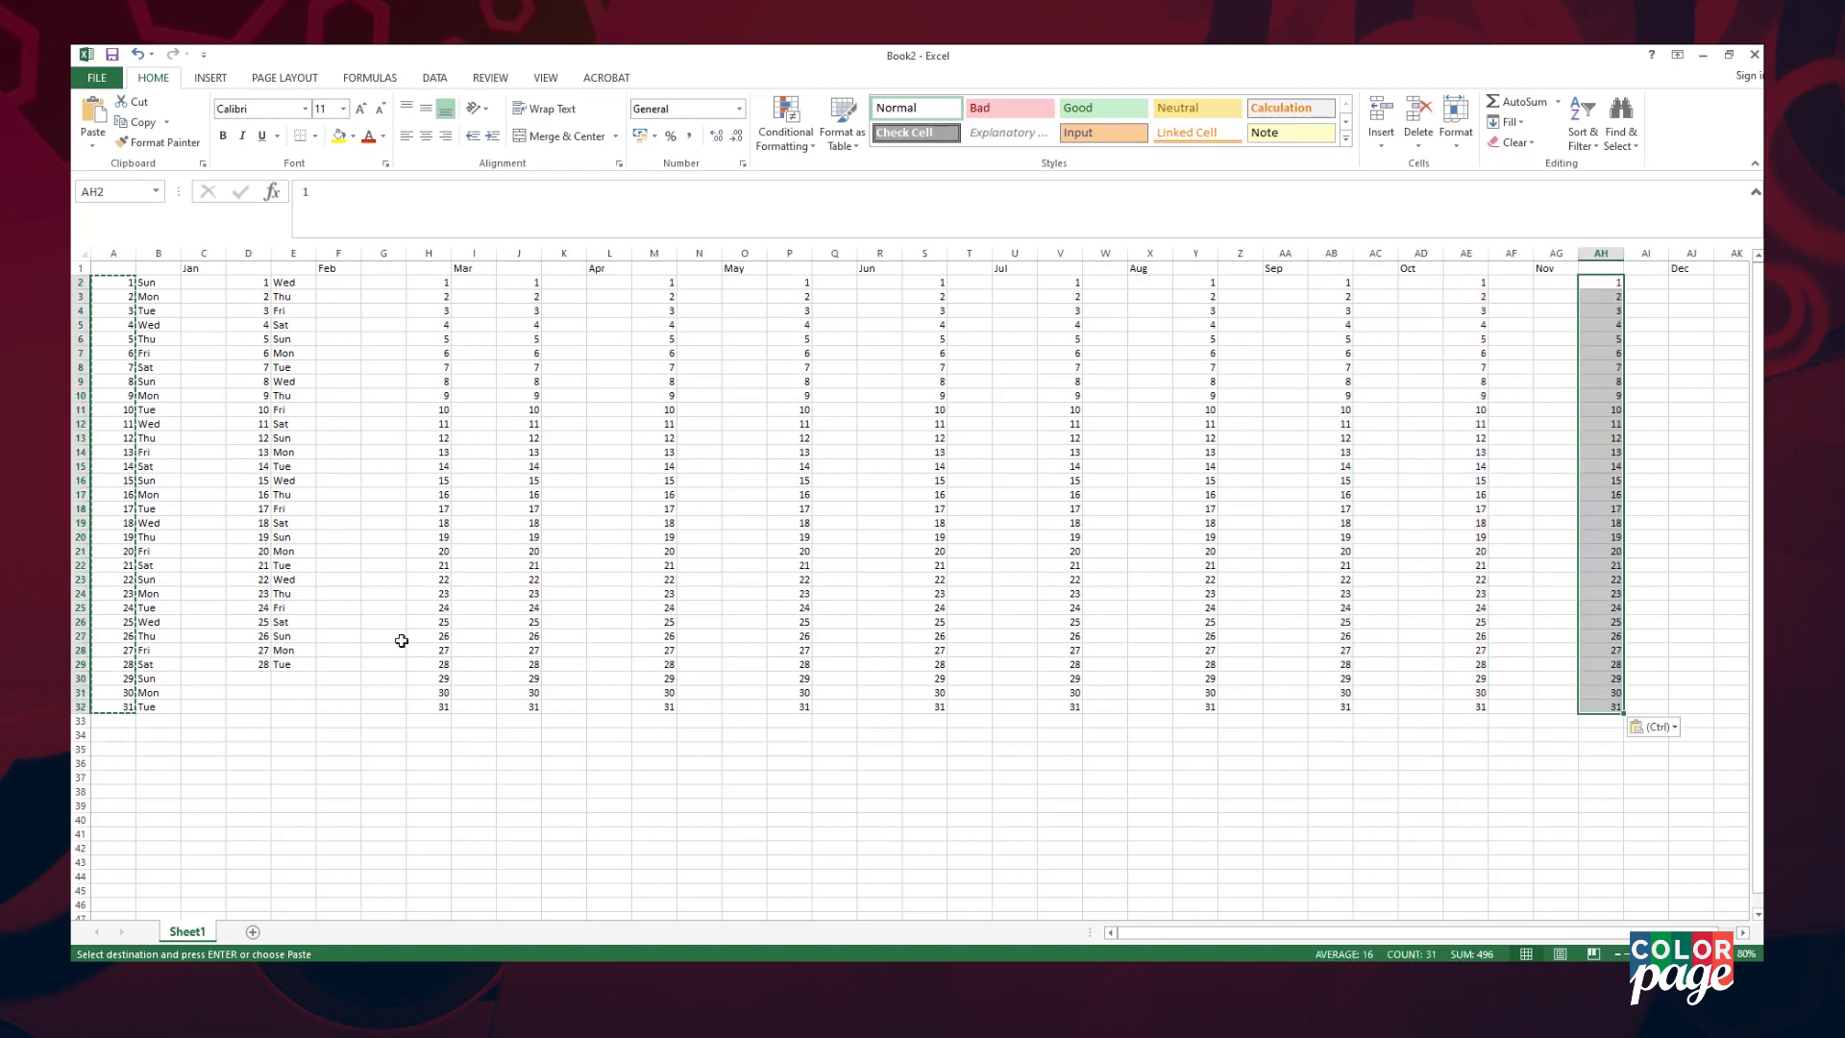
- Delete some extra 31sts, then undo the mistaken deletions
left_click(529, 706)
key("Delete")
left_click(924, 707)
key("Delete")
left_click(1331, 707)
- Remove the 31st from April, June, September and November so they end at 30
key("Delete")
key("ctrl+z")
key("ctrl+z")
key("ctrl+z")
key("ctrl+z")
key("ctrl+y")
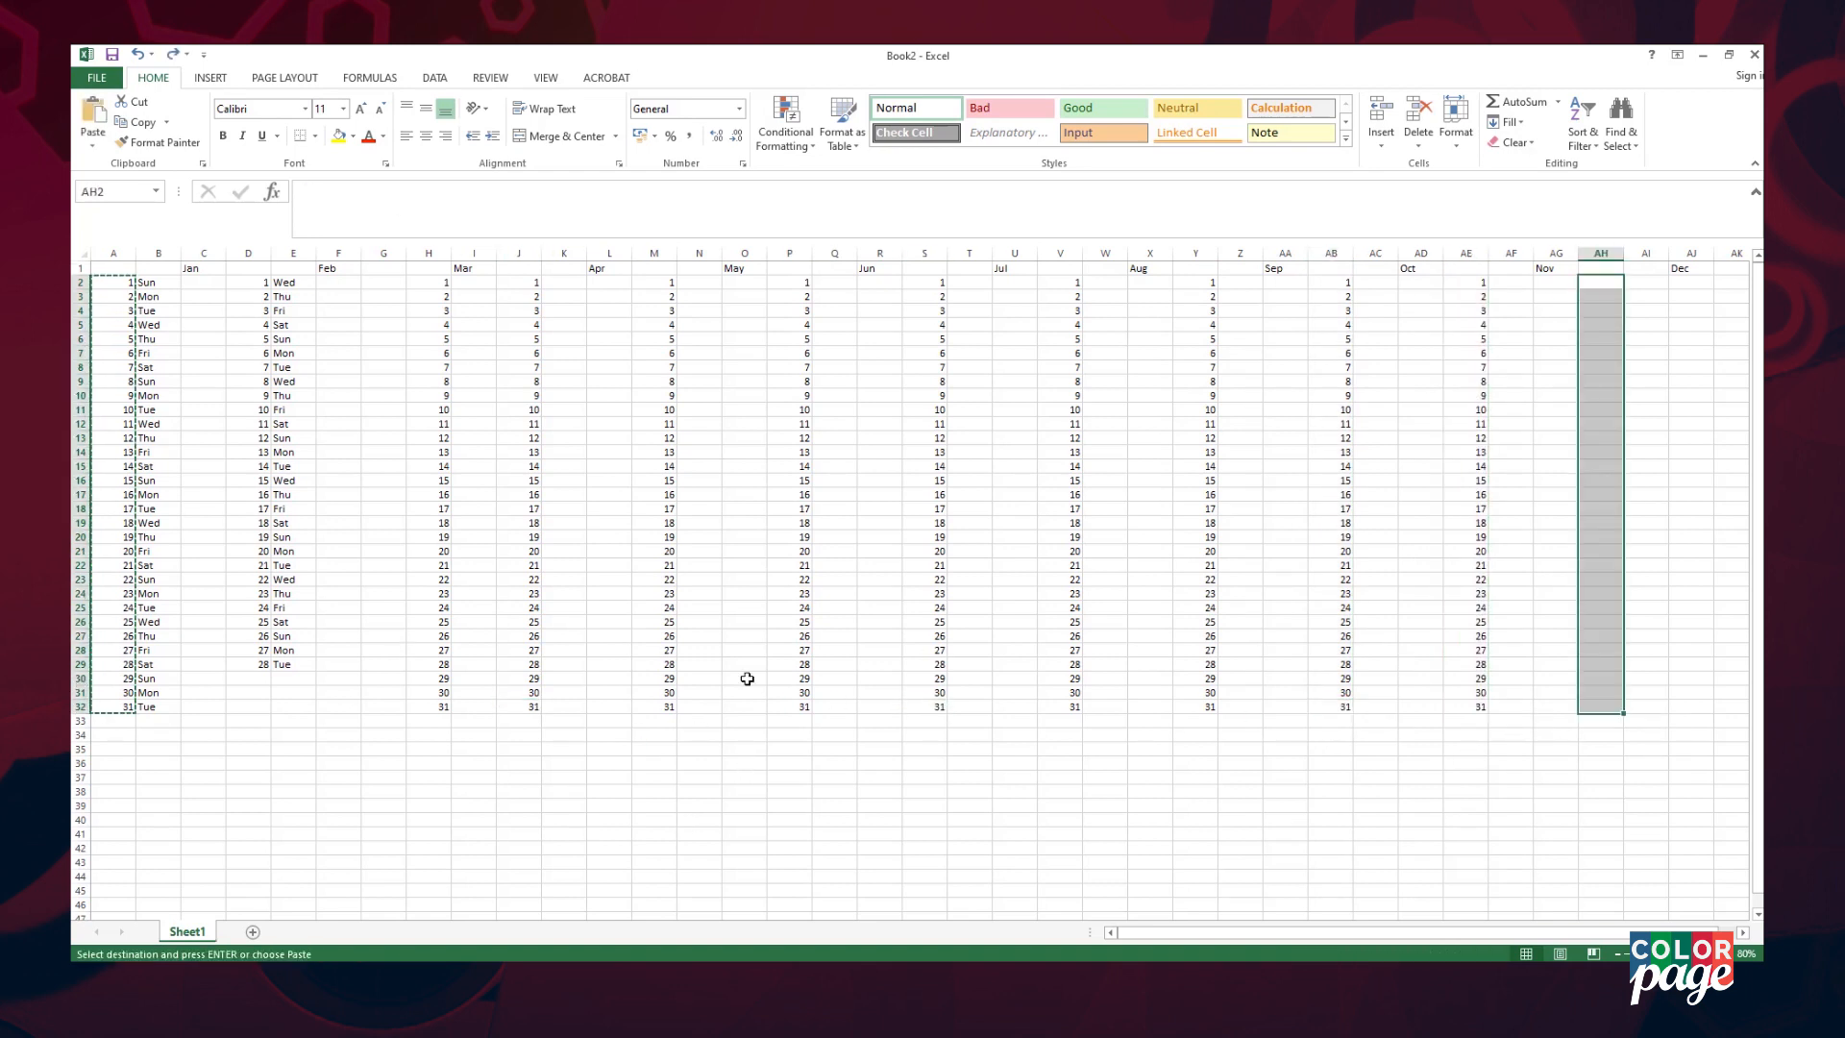
left_click(930, 777)
left_click(530, 706)
key("Delete")
left_click(789, 706)
key("Delete")
left_click(1211, 706)
key("Delete")
left_click(1466, 706)
key("Delete")
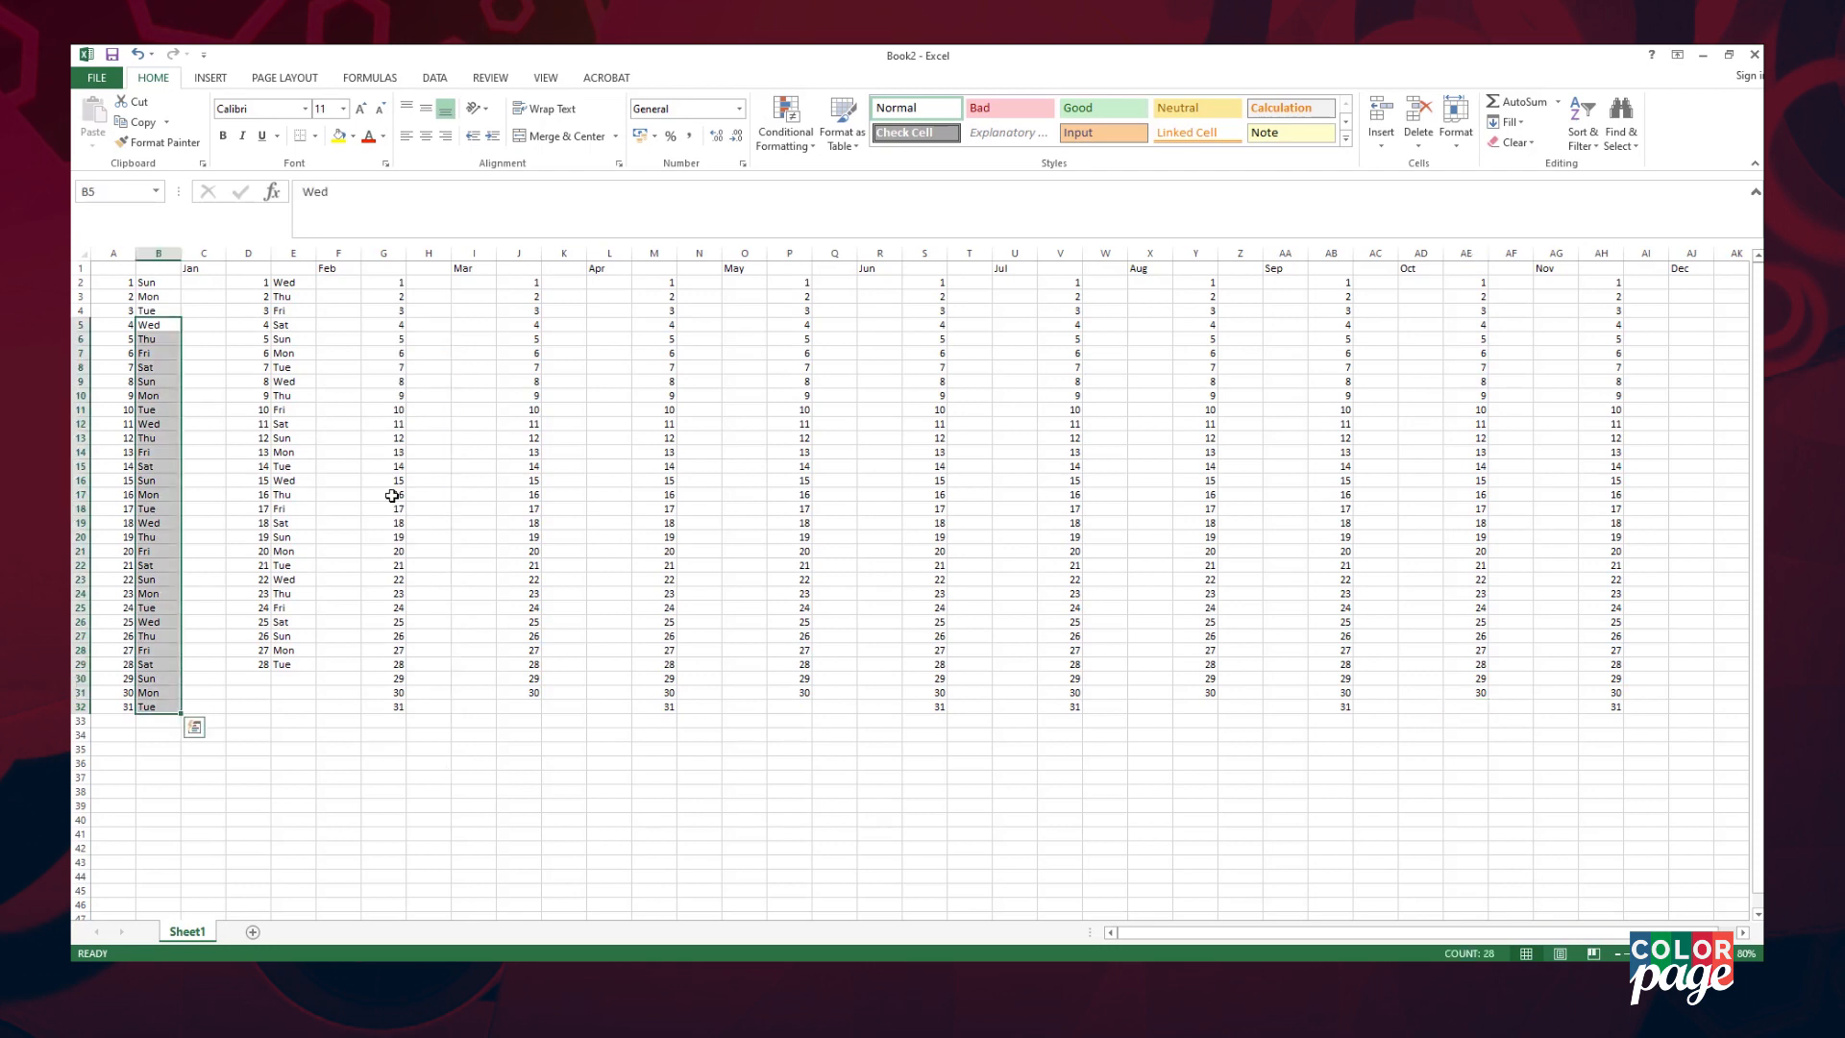
key("ctrl+c")
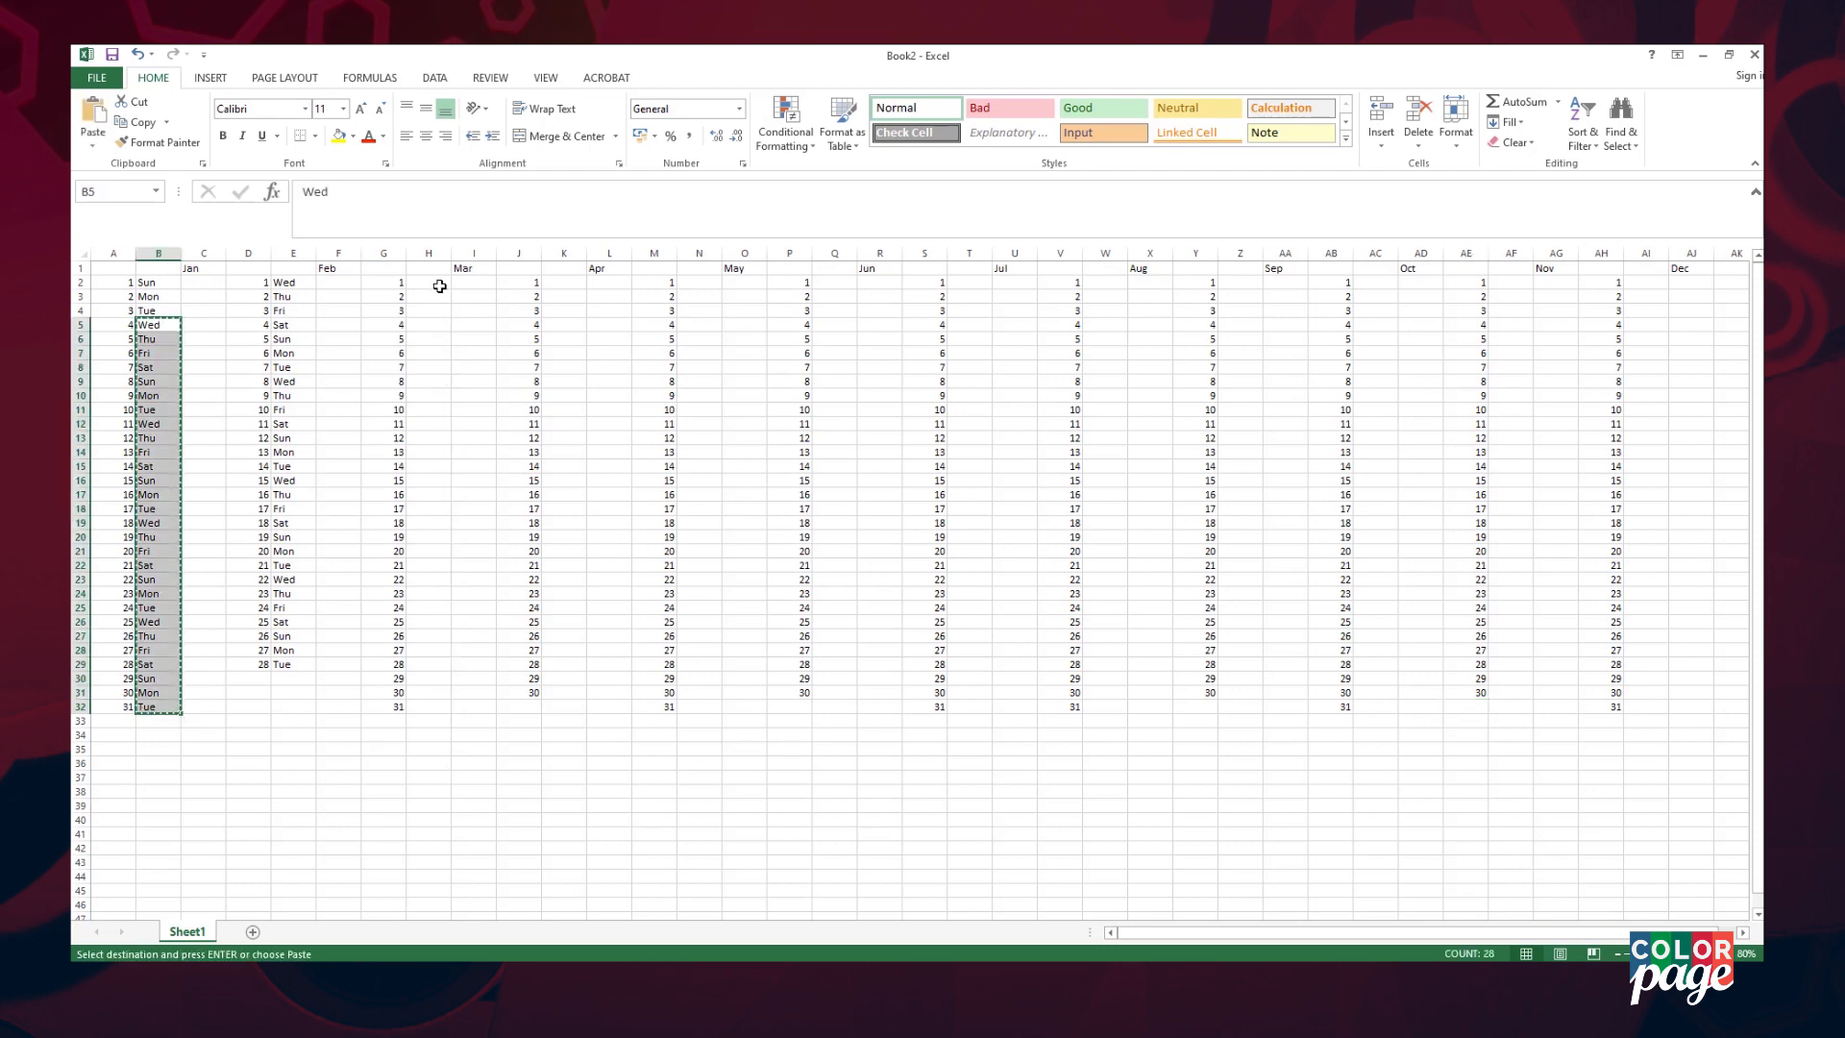
- Add March's weekdays starting Wed, finishing the last three days with Wed, Thu, Fri
left_click(428, 283)
key("Return")
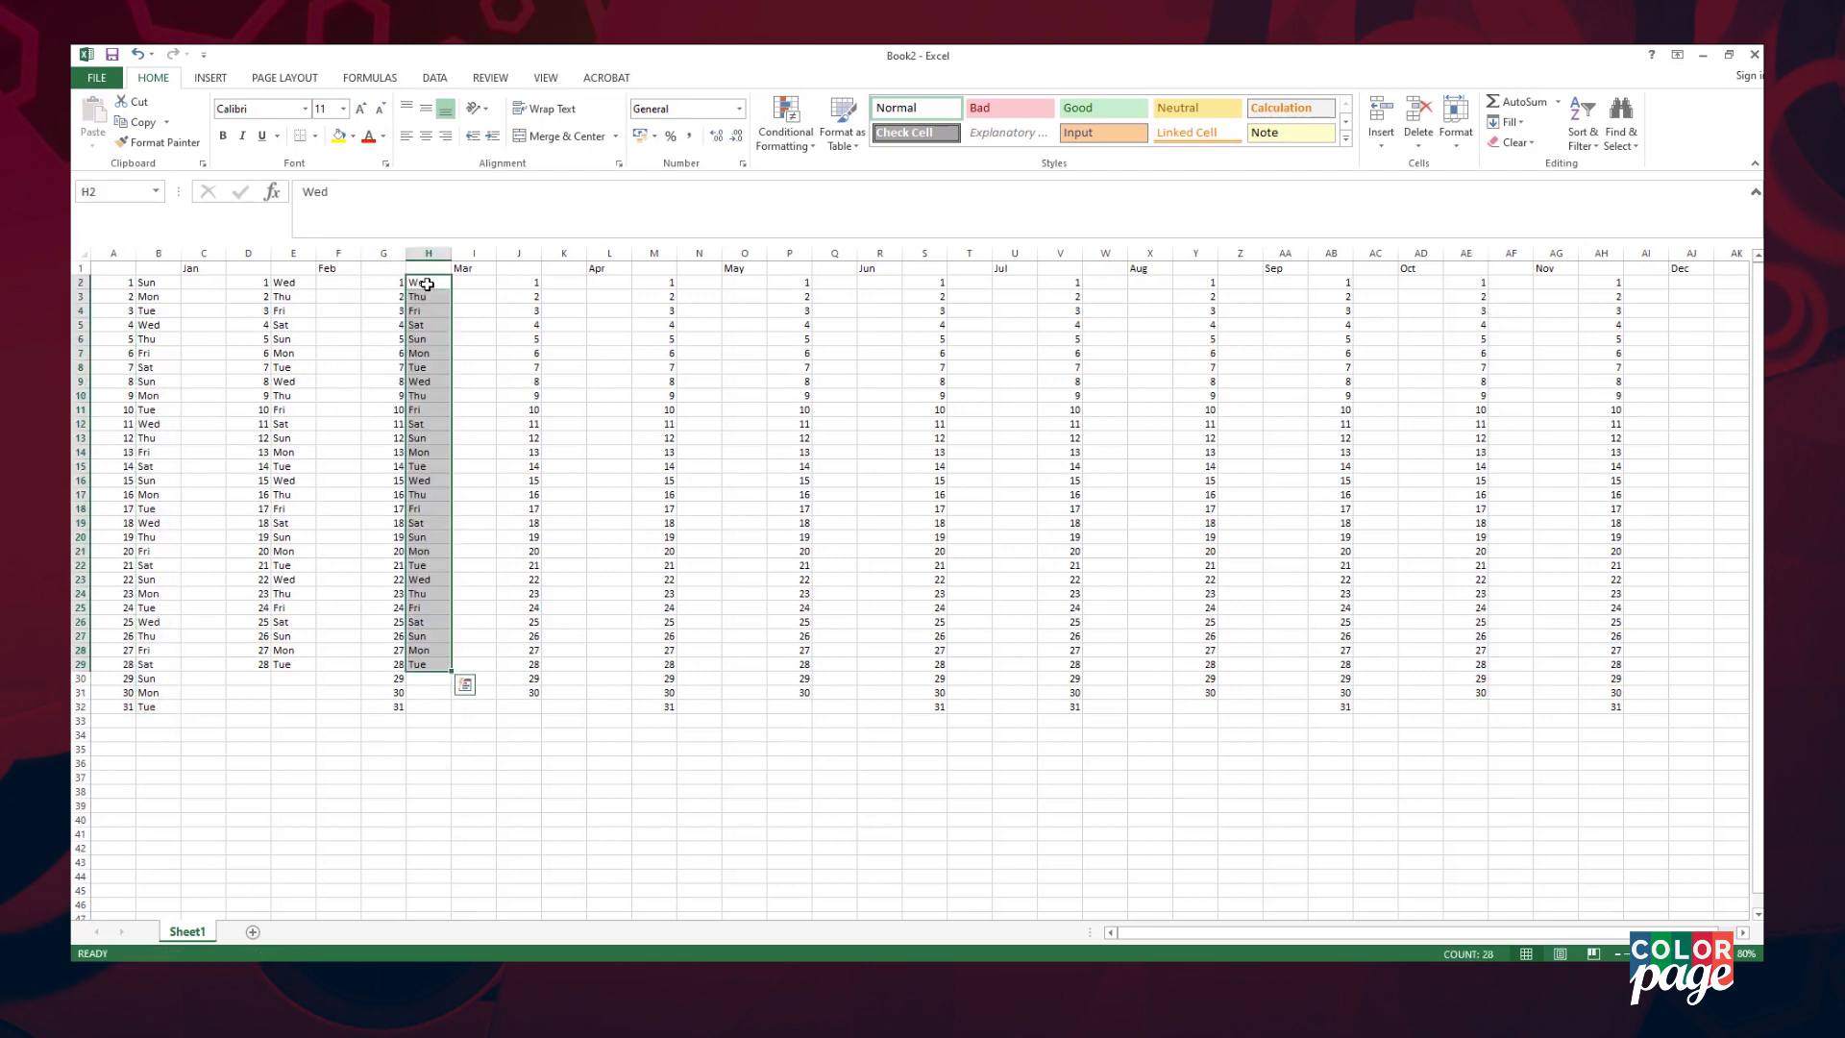
left_click(443, 737)
left_click_drag(429, 578, 429, 607)
key("ctrl+c")
left_click(421, 678)
key("Return")
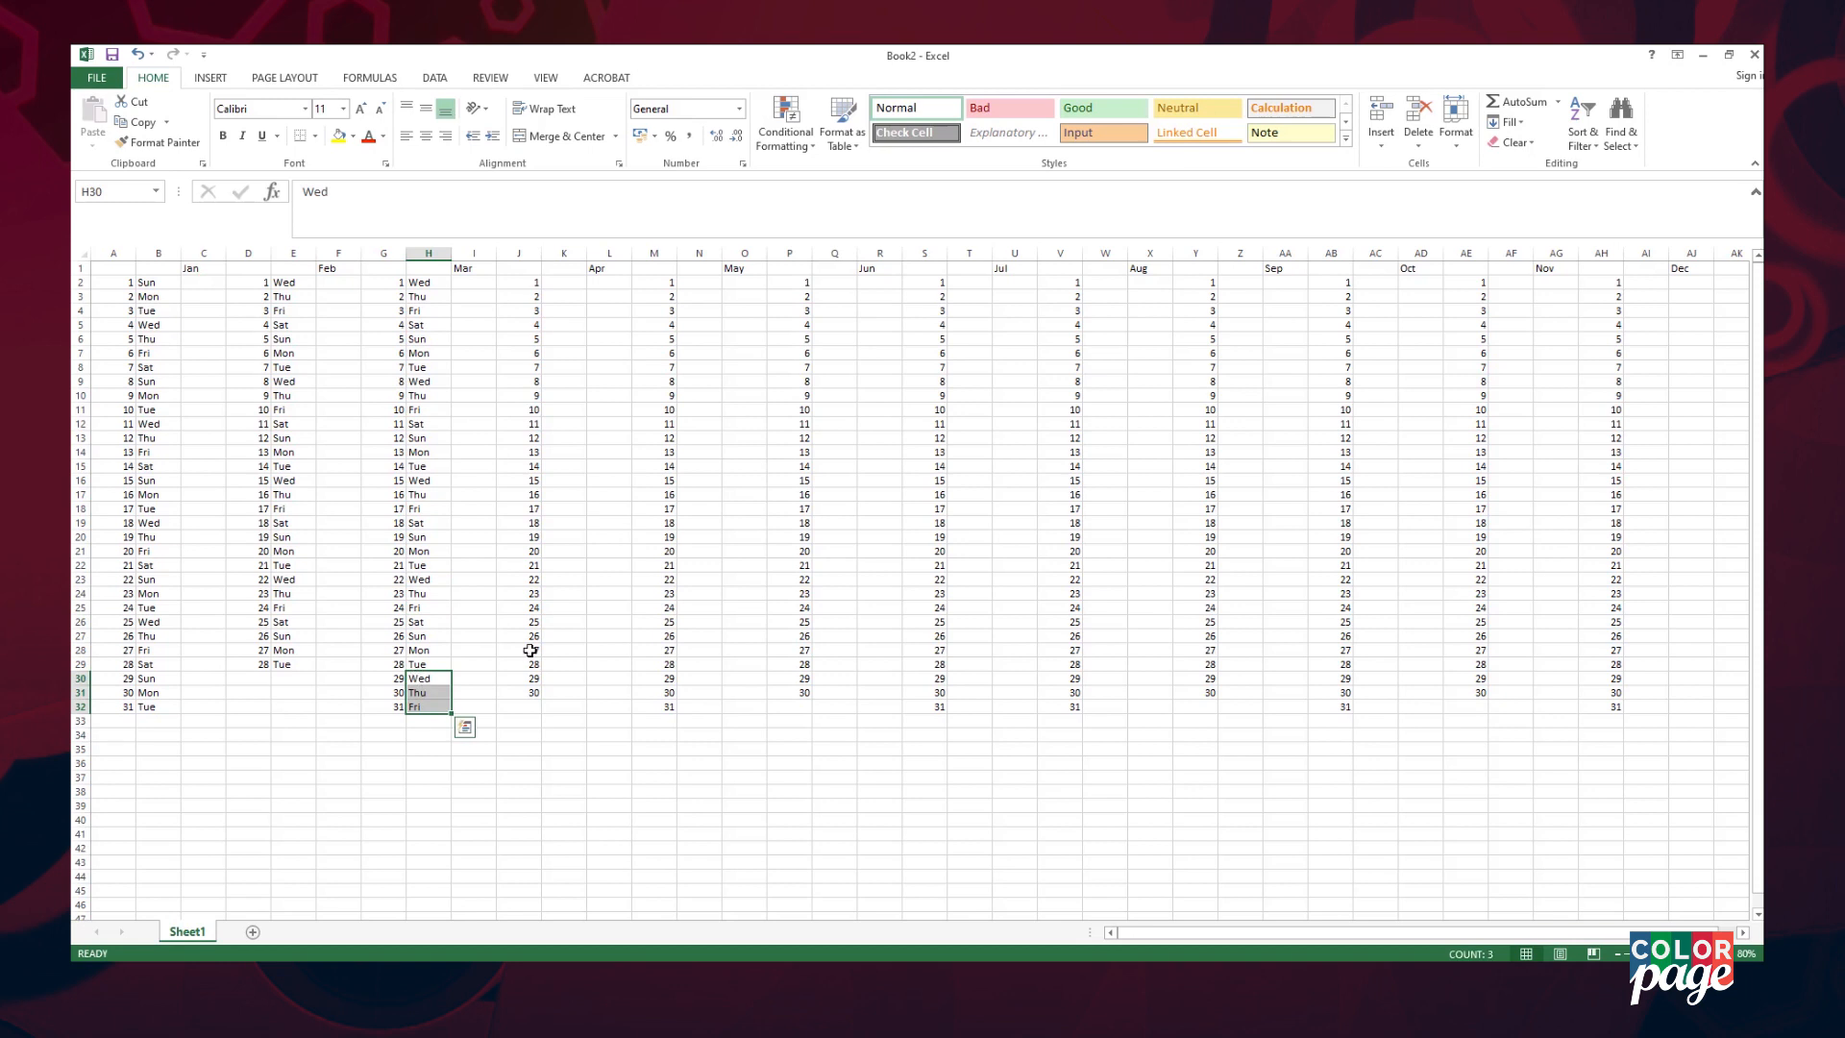
- Add April's weekdays starting Sat, completing the final two days with Sat and Sun
left_click_drag(430, 324, 429, 706)
key("ctrl+c")
left_click(563, 283)
key("Return")
left_click_drag(560, 580, 560, 593)
left_click(554, 678)
key("Return")
- Add May's weekdays starting Mon, with Wed for May 31st
left_click_drag(159, 297, 162, 706)
left_click(699, 283)
left_click(698, 607)
left_click(704, 707)
key("ctrl+v")
- Add June's weekdays starting Thu and clear the extra entry after June 30th
left_click_drag(430, 297, 432, 706)
left_click(736, 607)
left_click(839, 711)
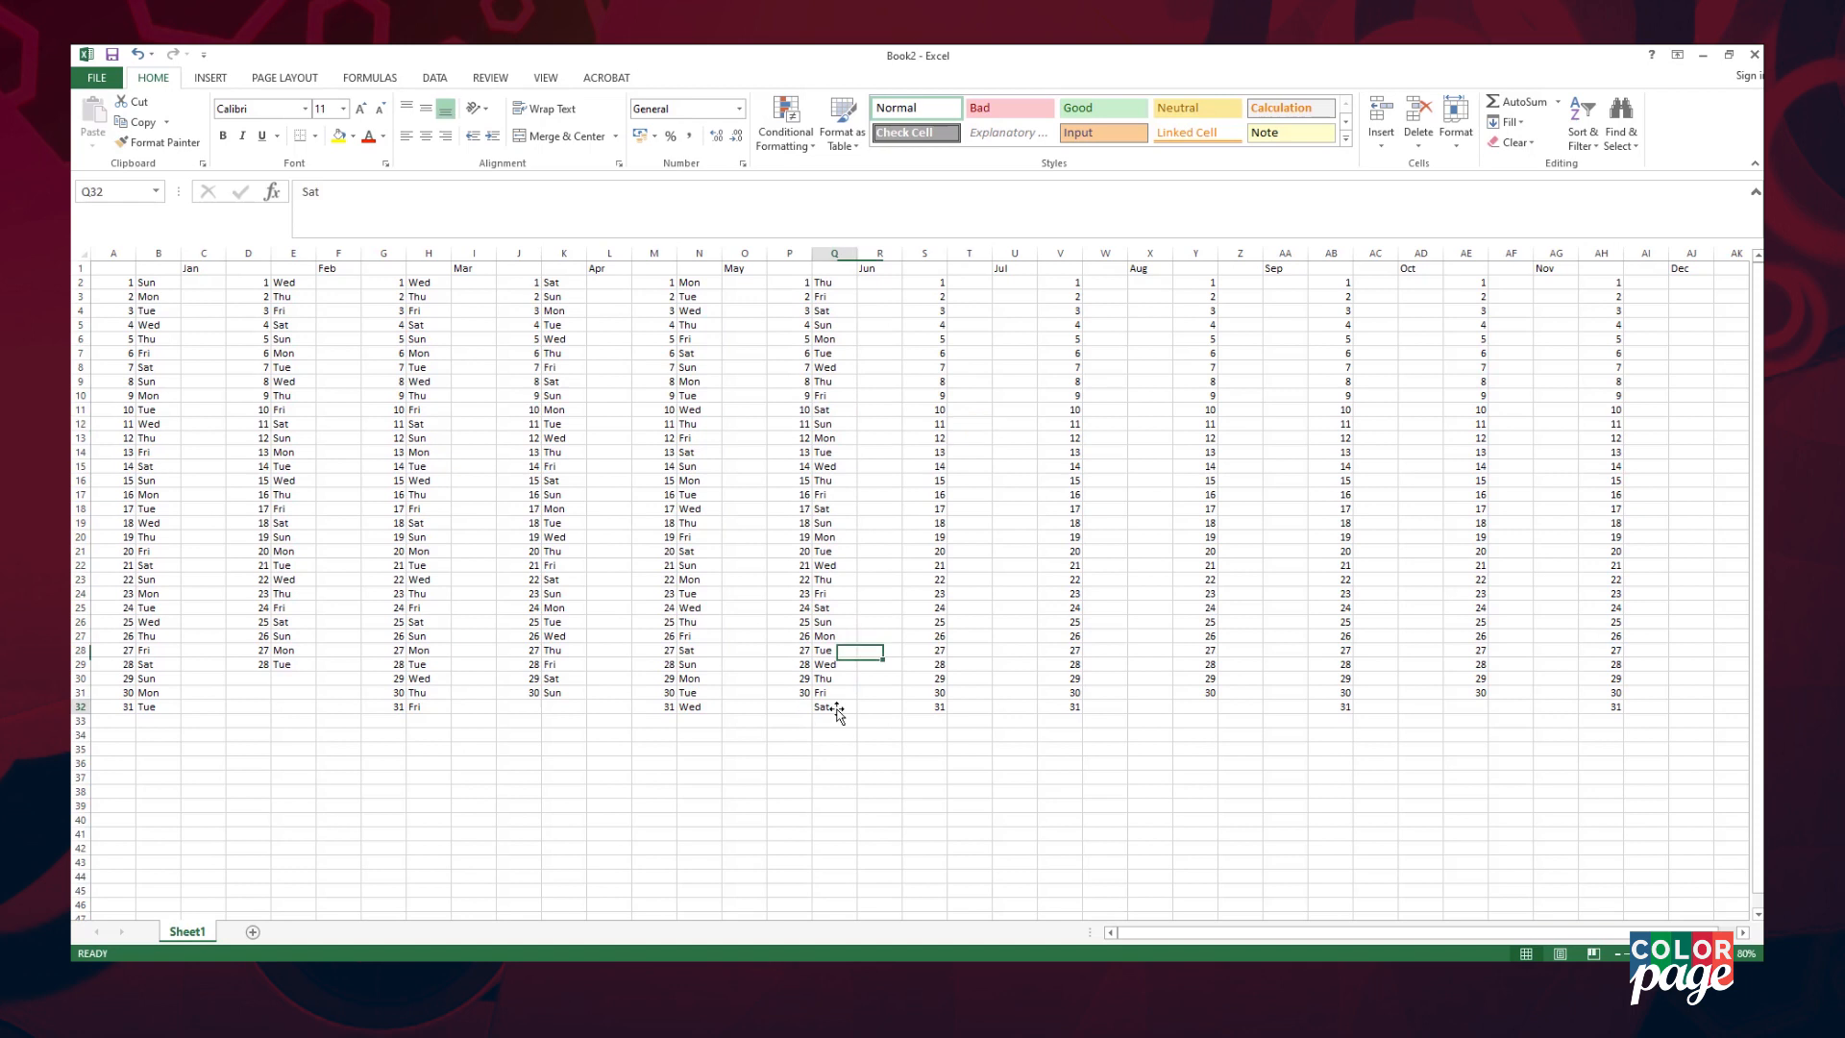
key("Delete")
- Paste weekdays beside October's and November's dates, removing November's extra 31st entry
left_click_drag(563, 282, 567, 692)
key("ctrl+c")
left_click_drag(159, 282, 162, 707)
key("ctrl+c")
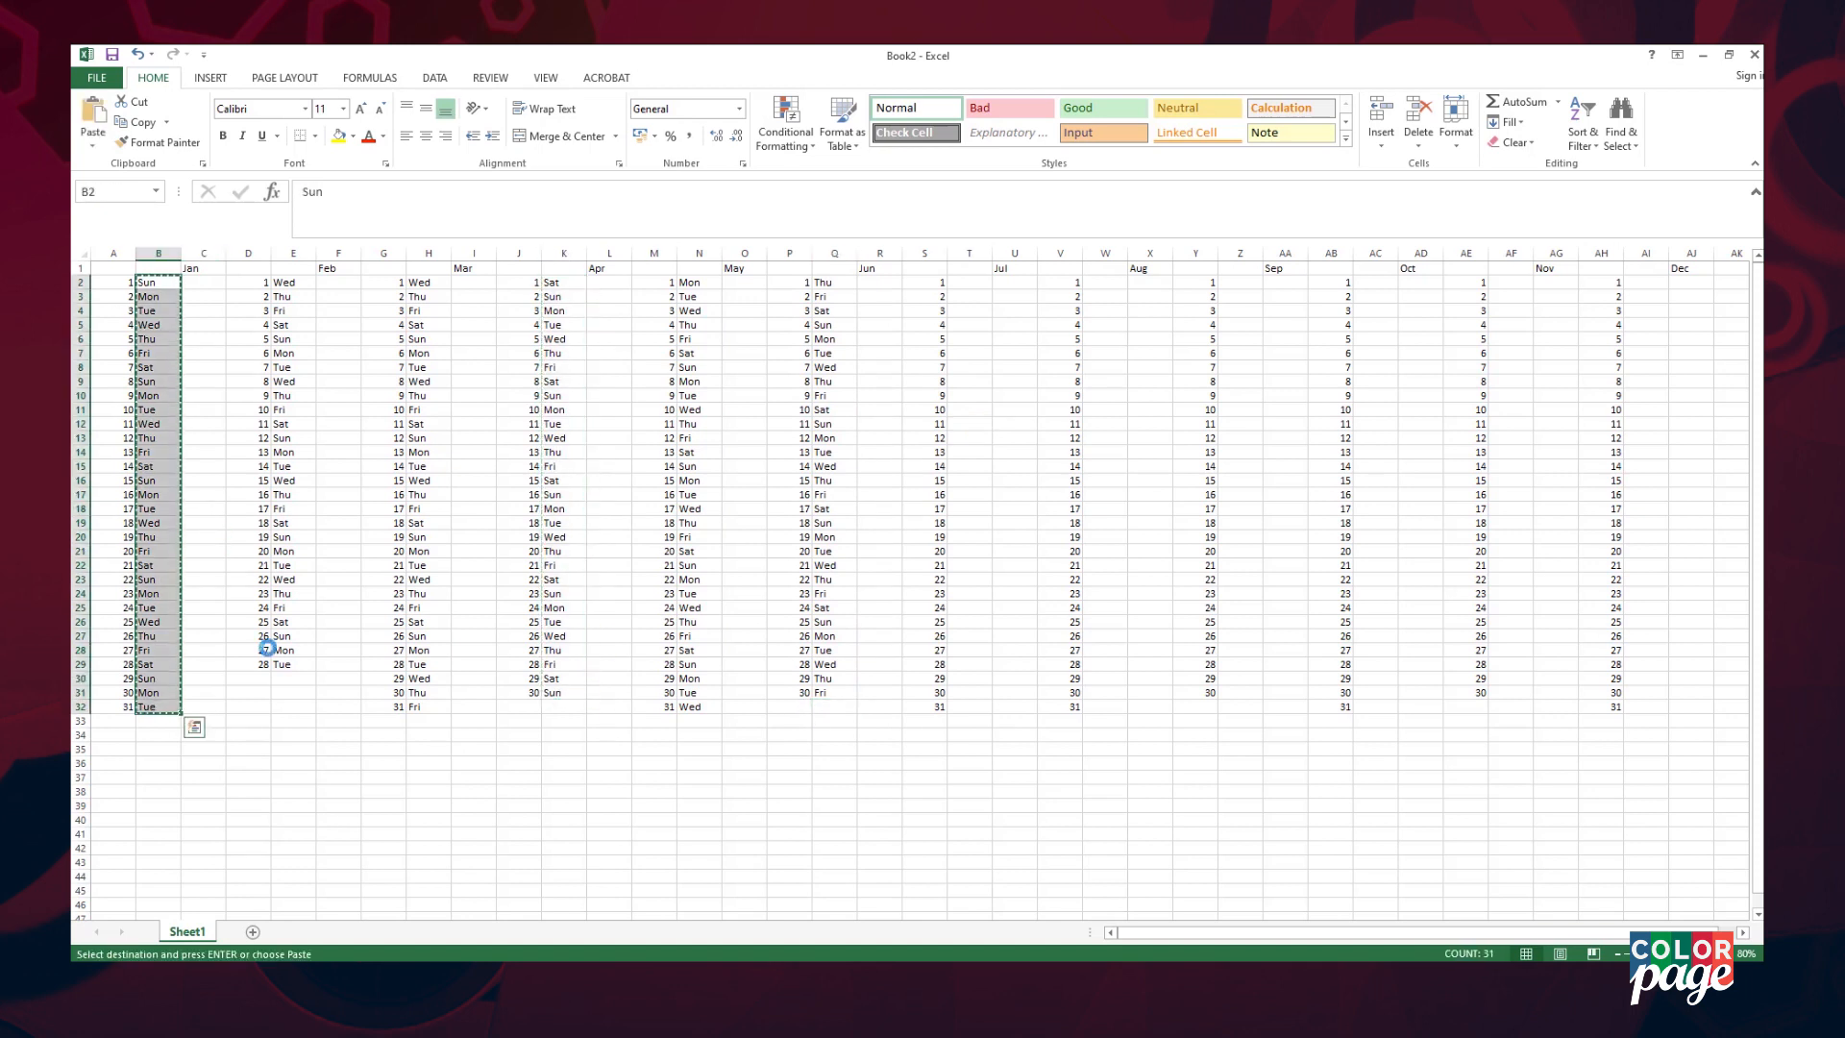
left_click(1374, 283)
key("Return")
left_click_drag(432, 283, 431, 706)
key("ctrl+c")
left_click(1508, 282)
key("Return")
left_click(1505, 708)
key("Delete")
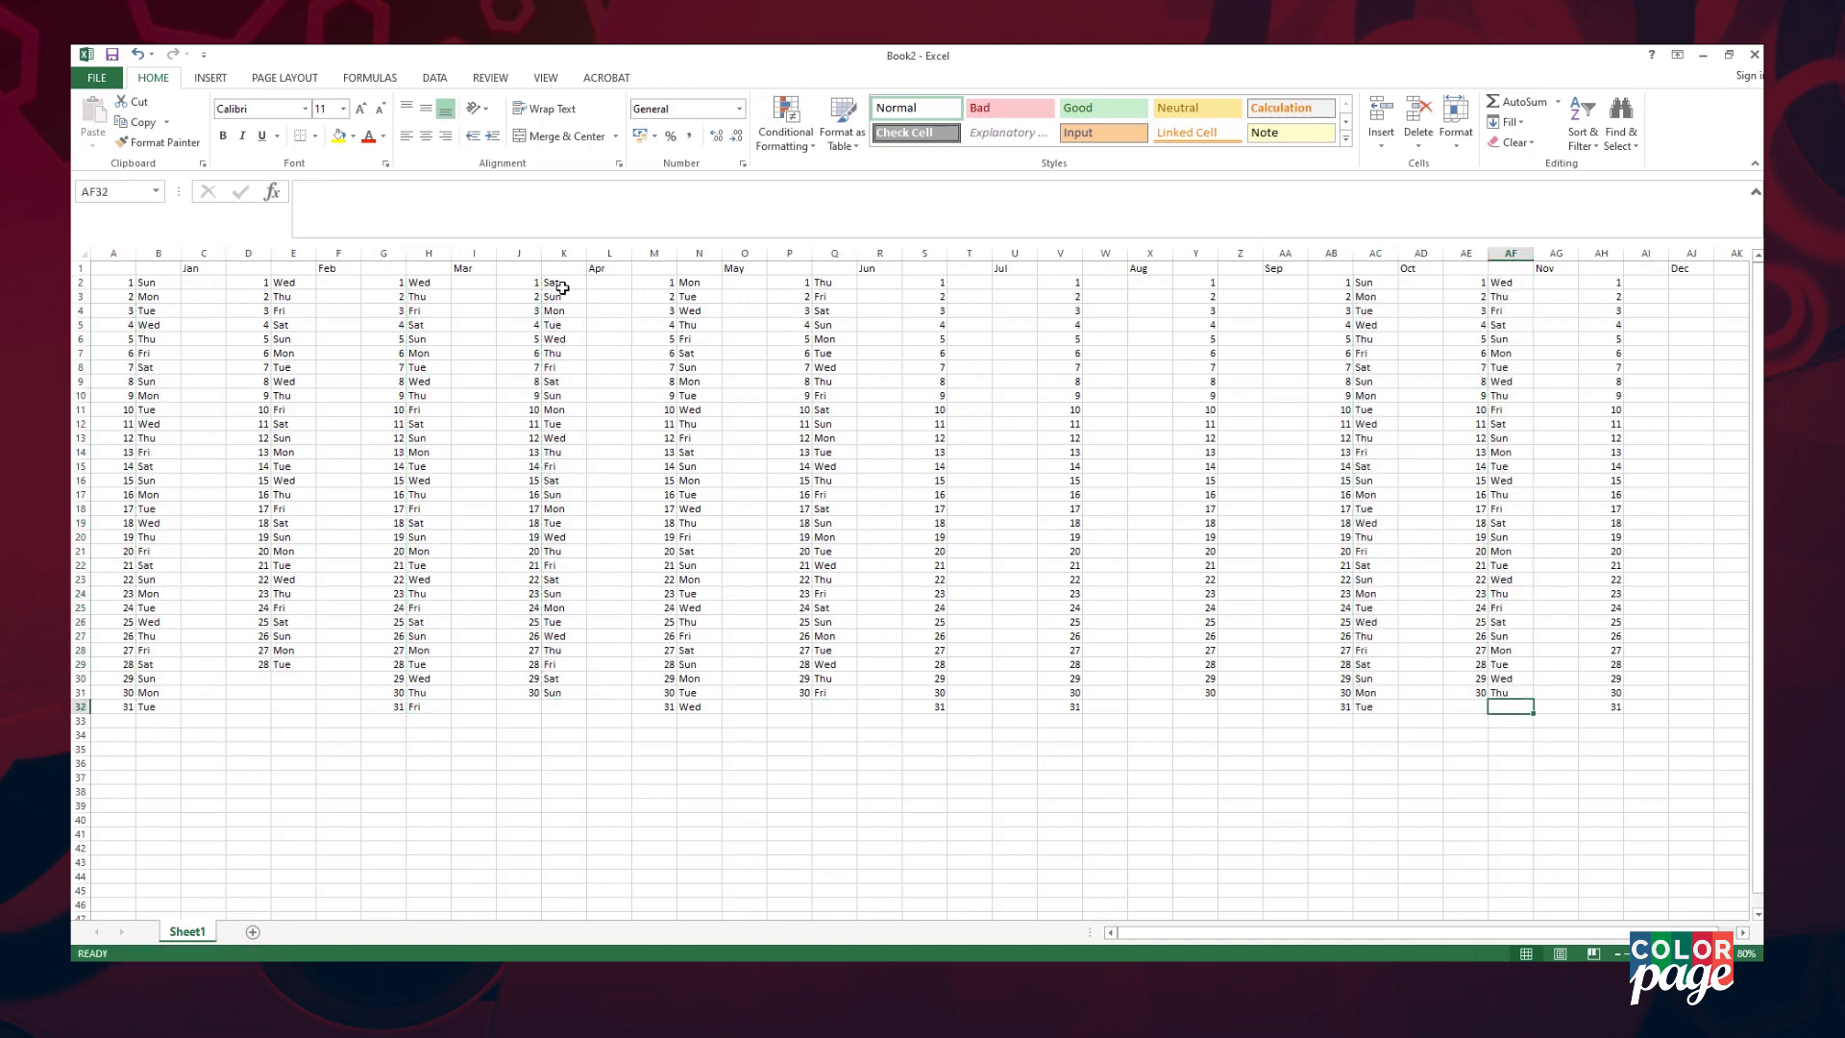
- Add July's weekdays from April's list, with Mon for July 31st
left_click_drag(563, 283, 563, 693)
key("ctrl+c")
left_click(969, 282)
key("Return")
left_click(969, 509)
key("ctrl+c")
left_click(968, 706)
key("ctrl+v")
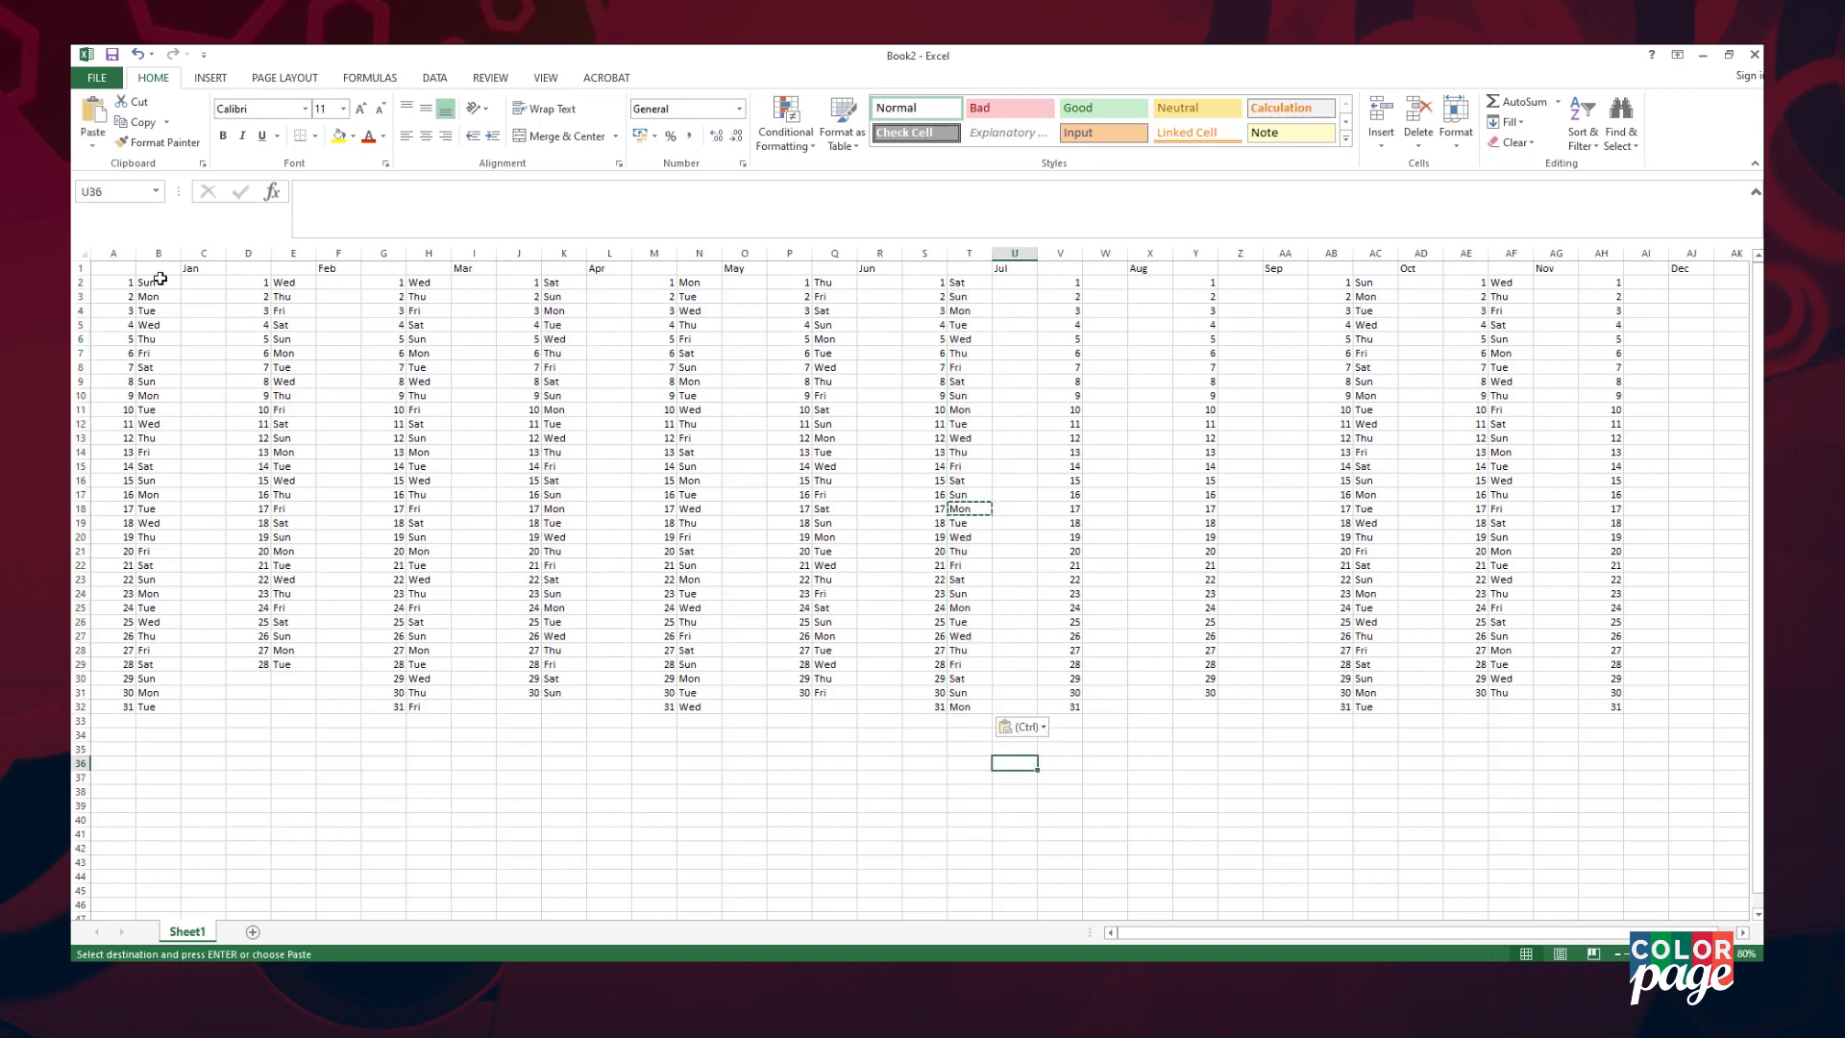
- Add August's weekdays starting Tue and fill in its final two days
left_click_drag(159, 310, 166, 711)
key("ctrl+c")
left_click(1105, 283)
key("ctrl+v")
left_click_drag(1105, 594, 1105, 609)
key("ctrl+c")
left_click(1104, 692)
key("ctrl+v")
- Add September's weekdays starting Fri, with Sat for September 30th
left_click_drag(831, 297, 834, 692)
key("ctrl+c")
left_click(1240, 282)
key("ctrl+v")
left_click(1239, 594)
key("ctrl+c")
left_click(1239, 692)
key("ctrl+v")
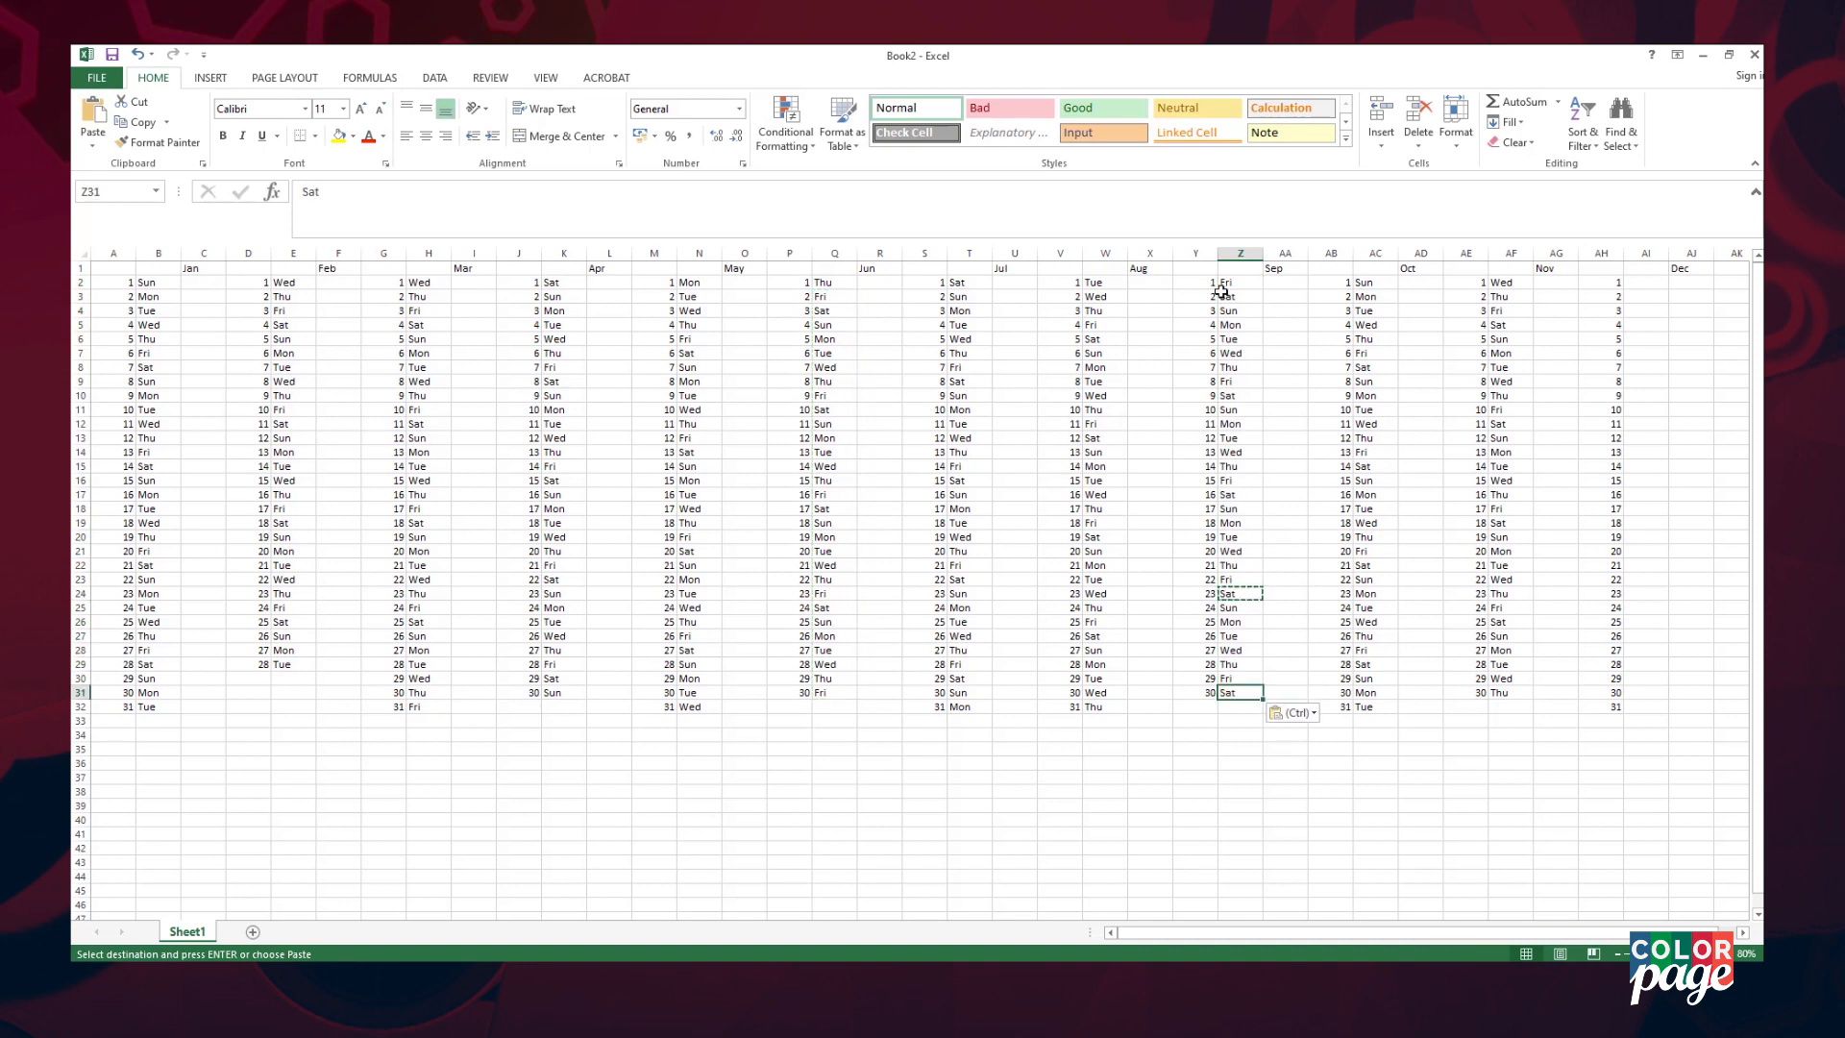
- Paste September's weekday list beside December's dates and pick a Sun to copy
key("ctrl+c")
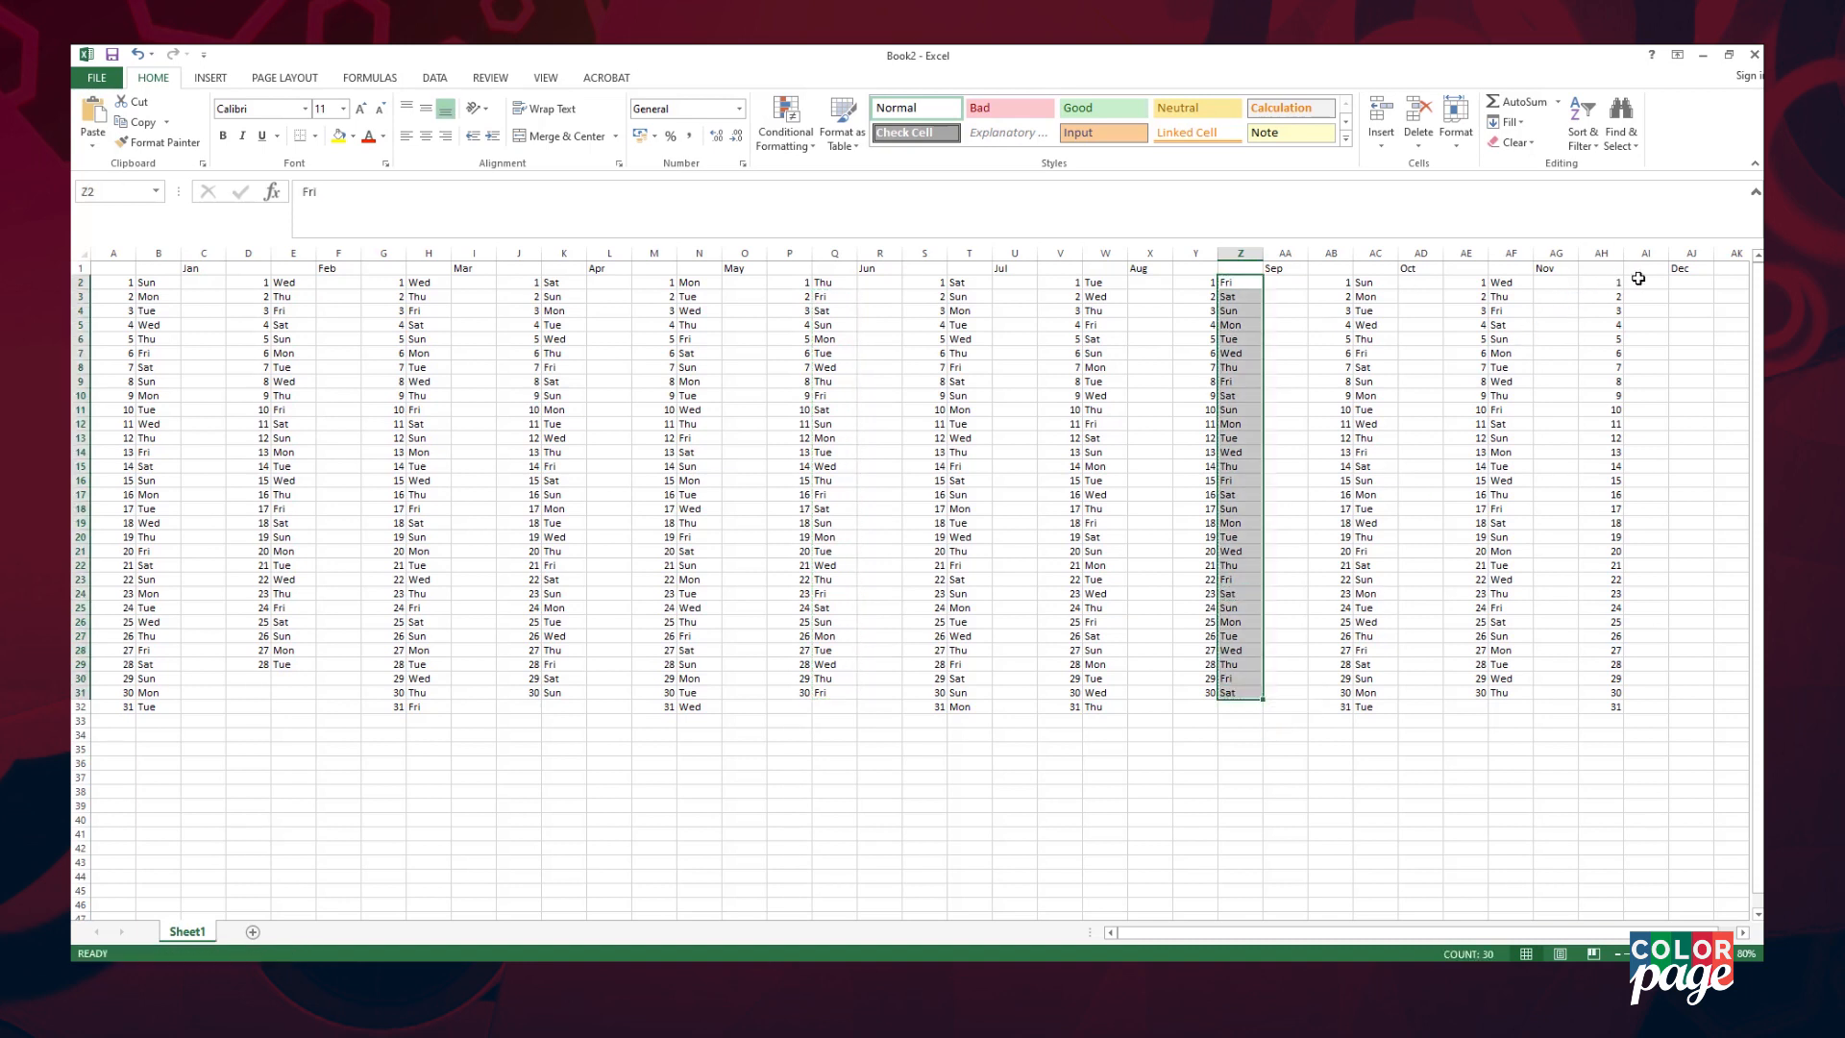
left_click(1643, 283)
key("ctrl+v")
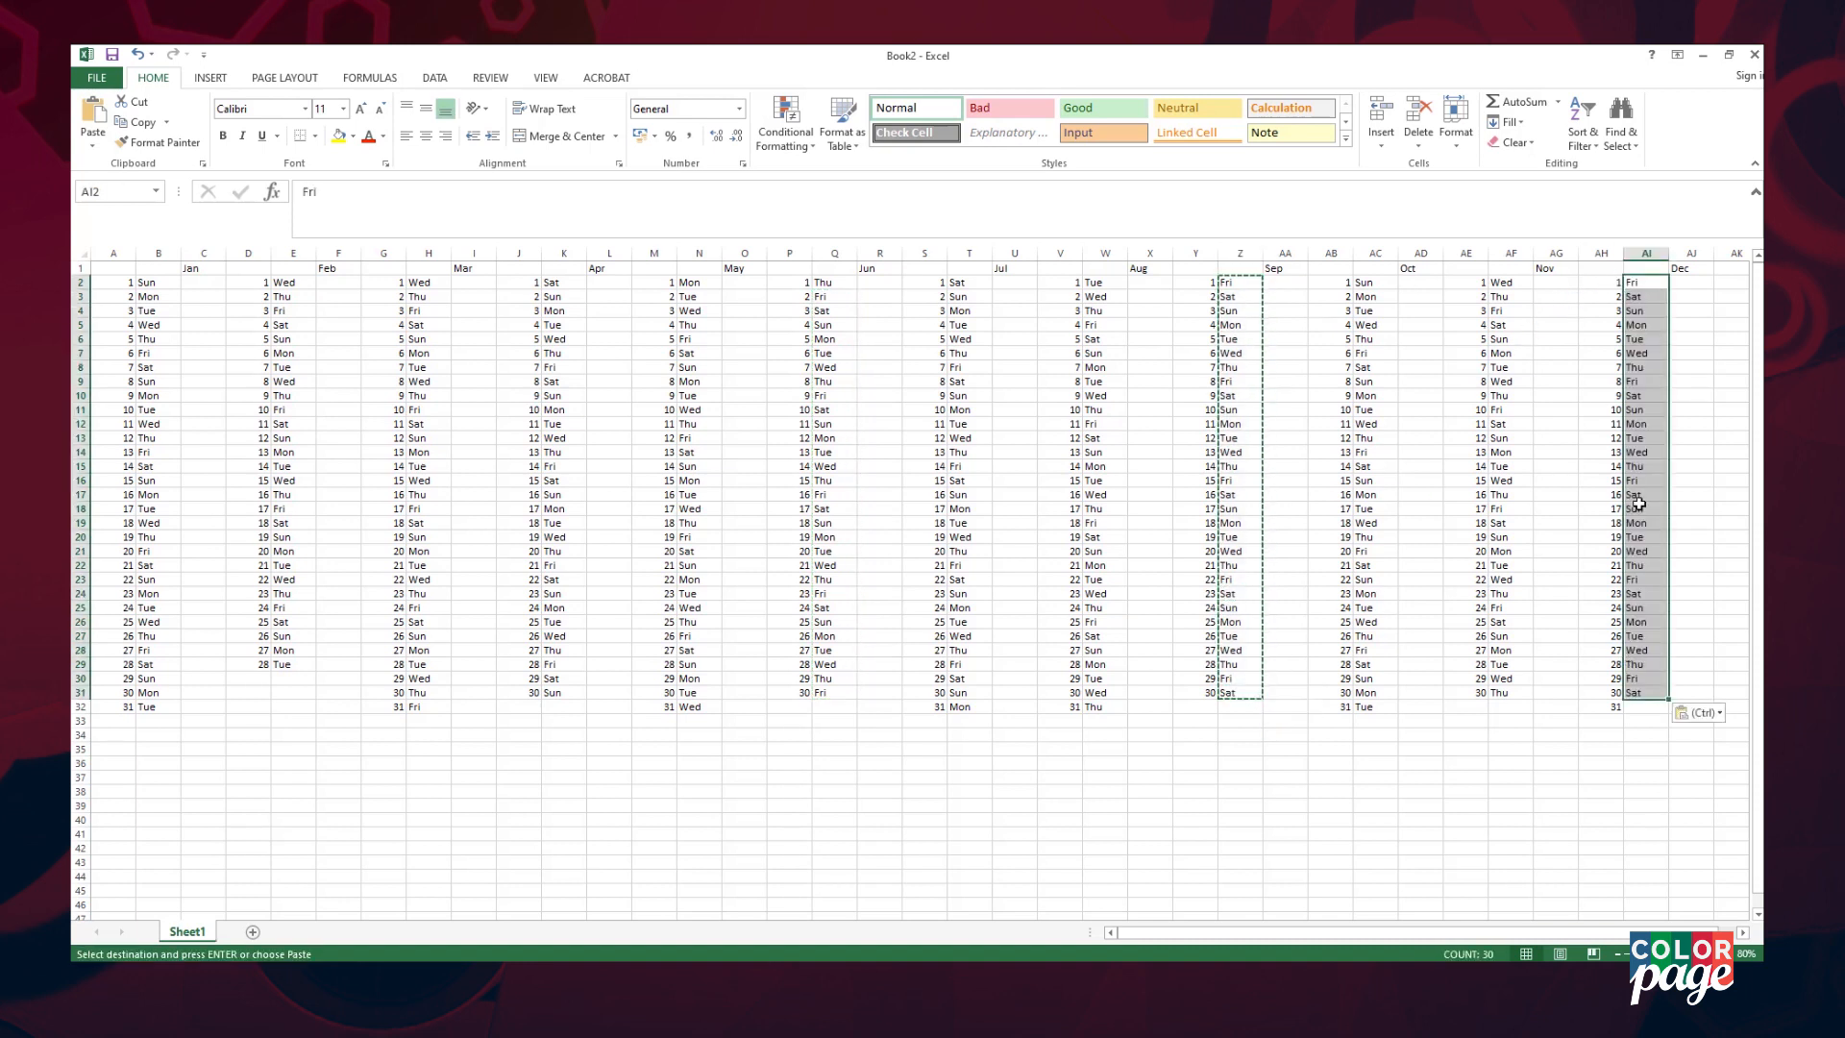
left_click(1638, 505)
left_click(1651, 308)
- Fill Sun for December 31st, then save the workbook as Book2 in Year Planner
key("ctrl+c")
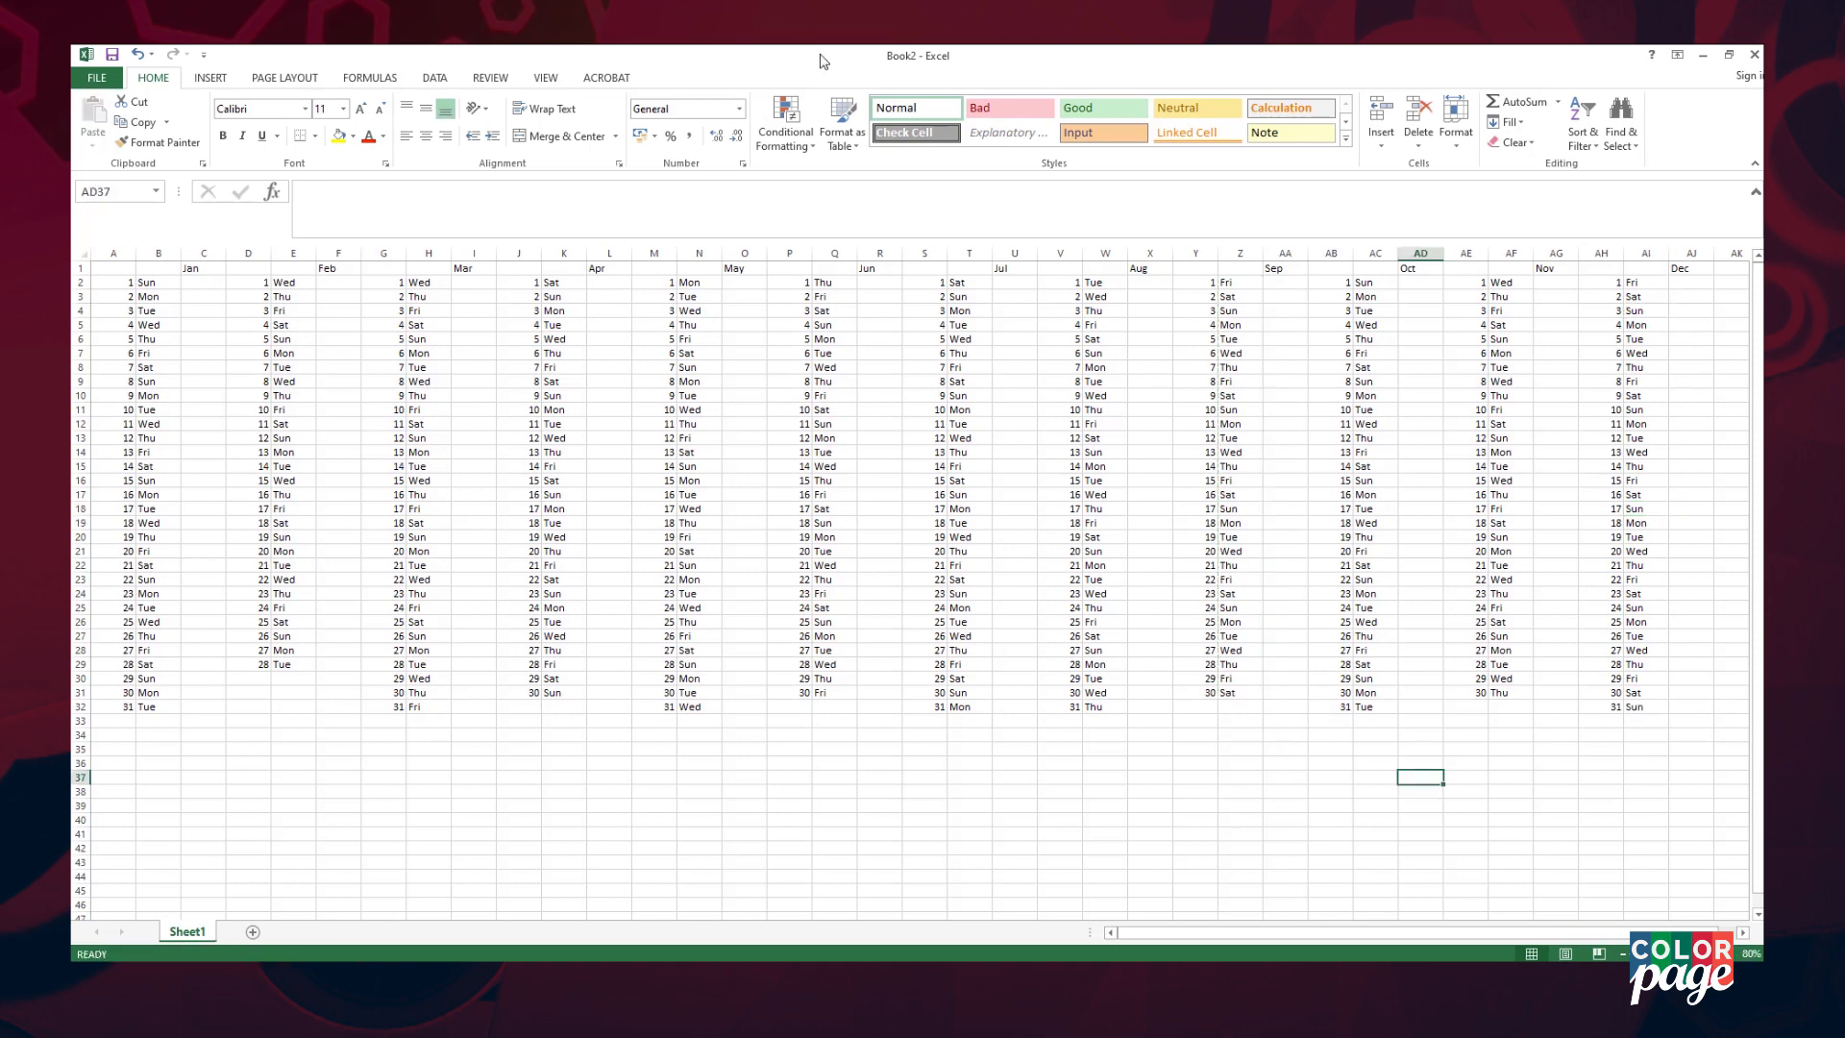
key("ctrl+s")
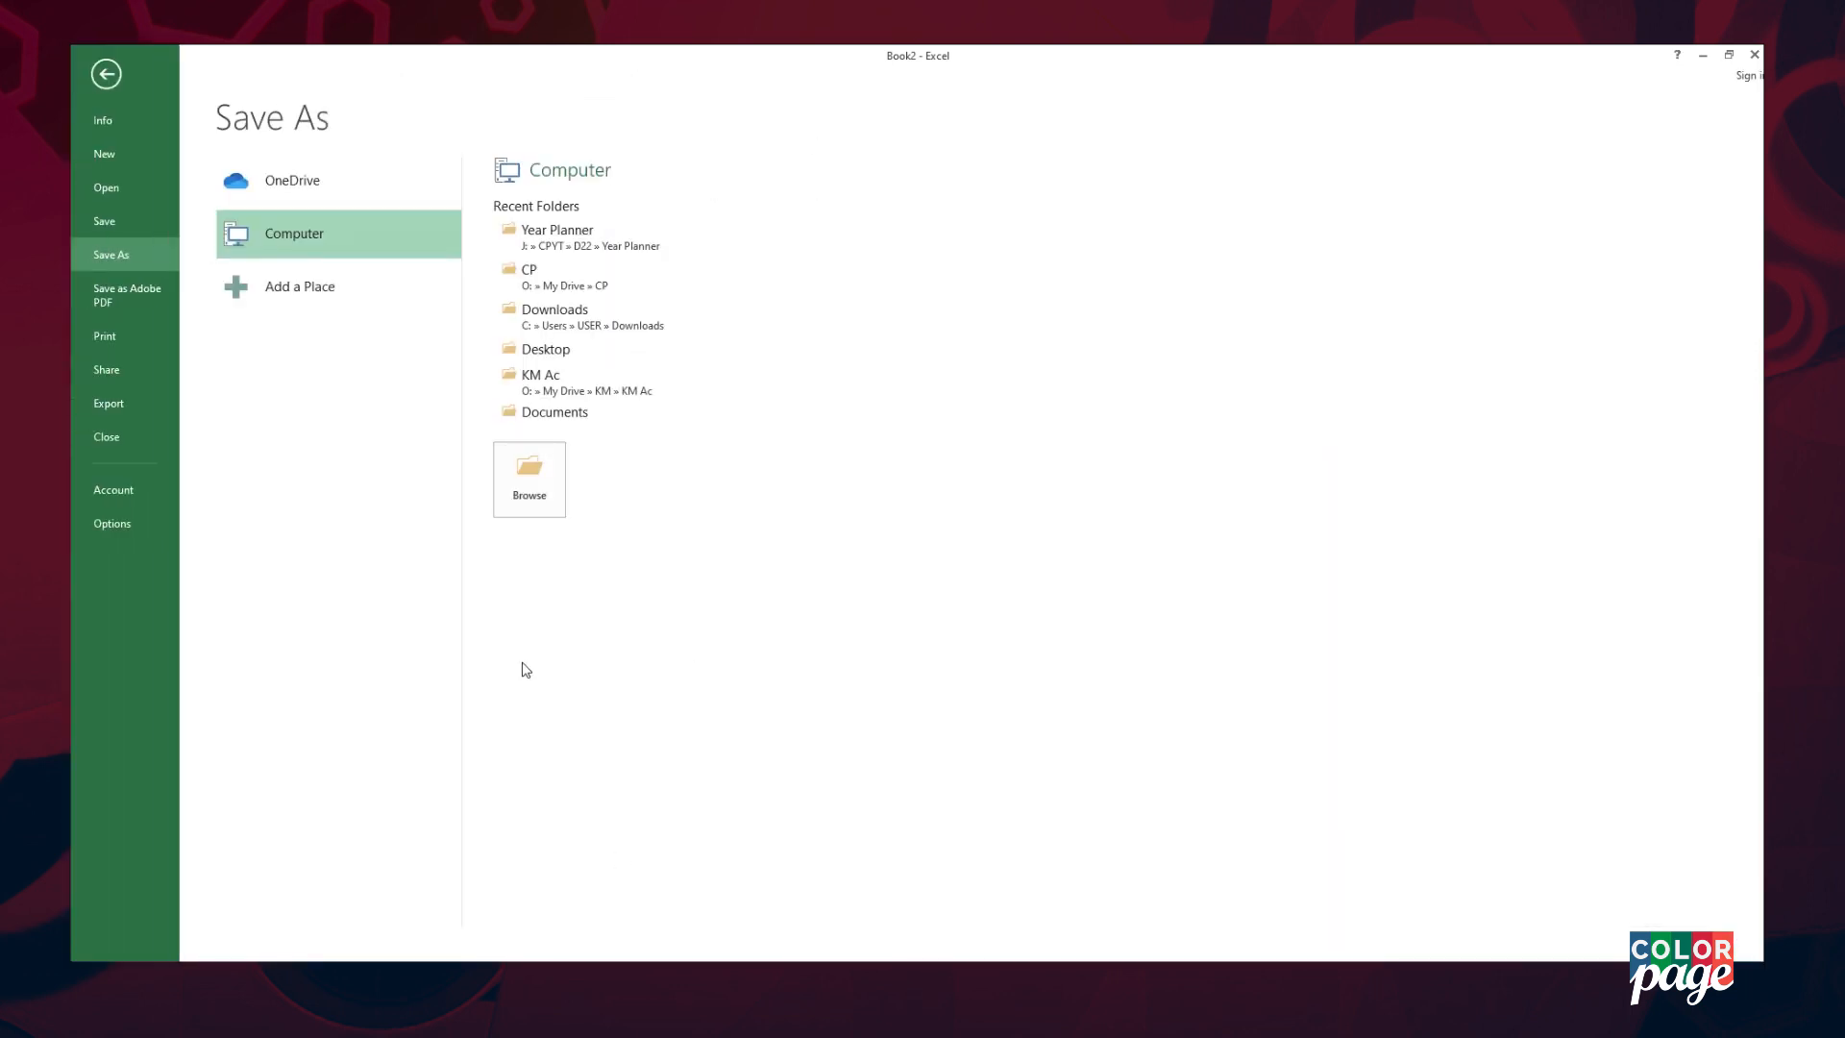
left_click(531, 510)
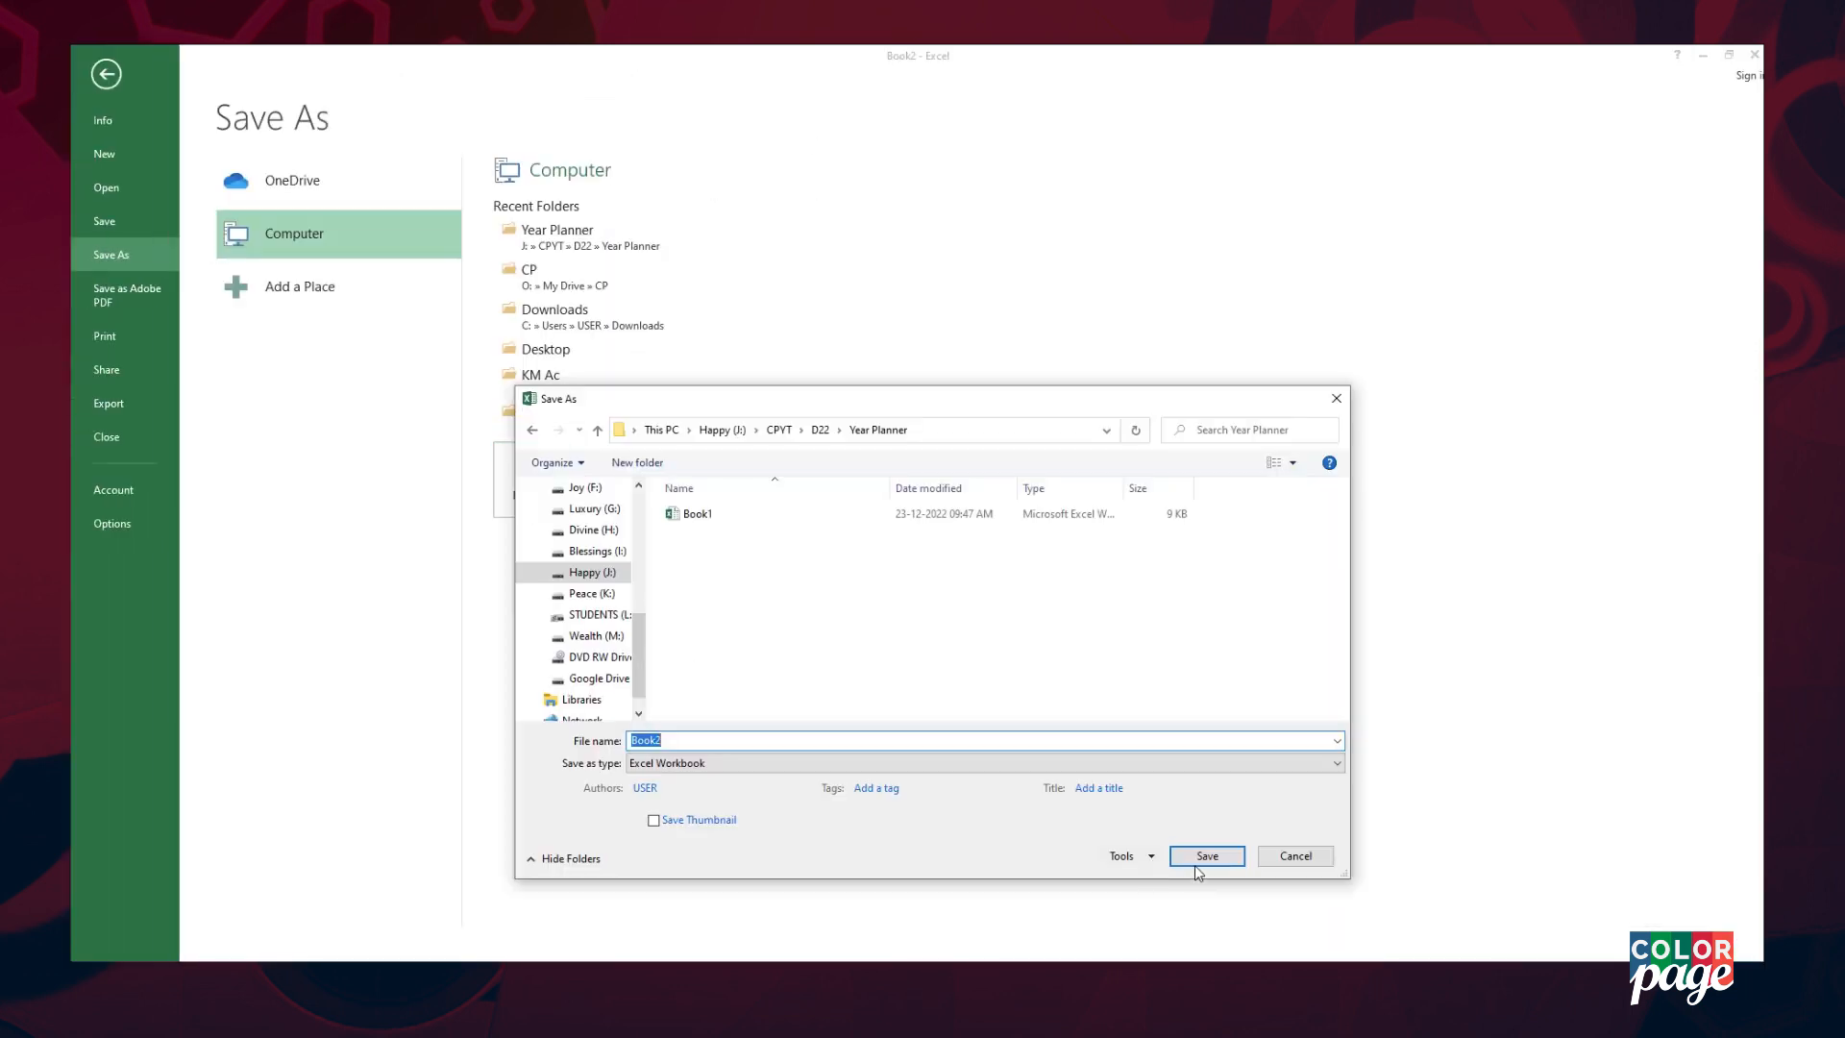
left_click(1195, 865)
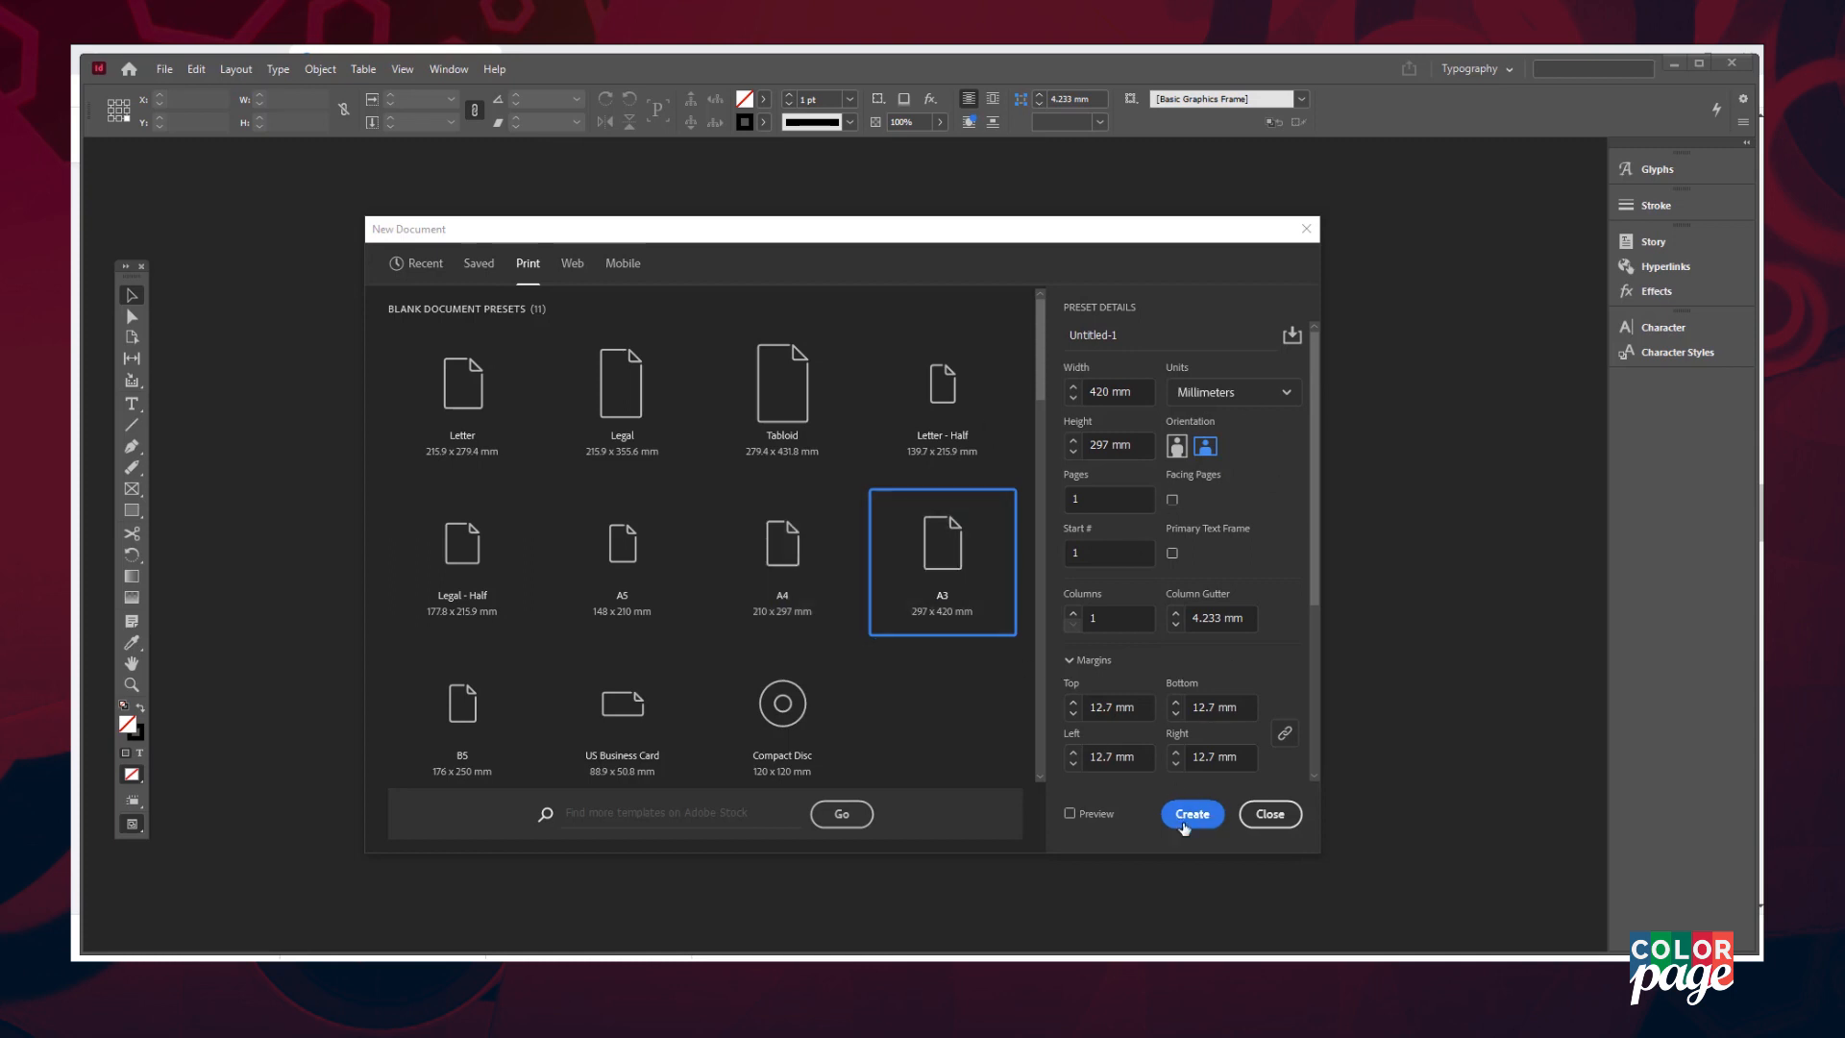
- Create the 420 × 297 mm A3 landscape document and choose File > Place
left_click(1195, 815)
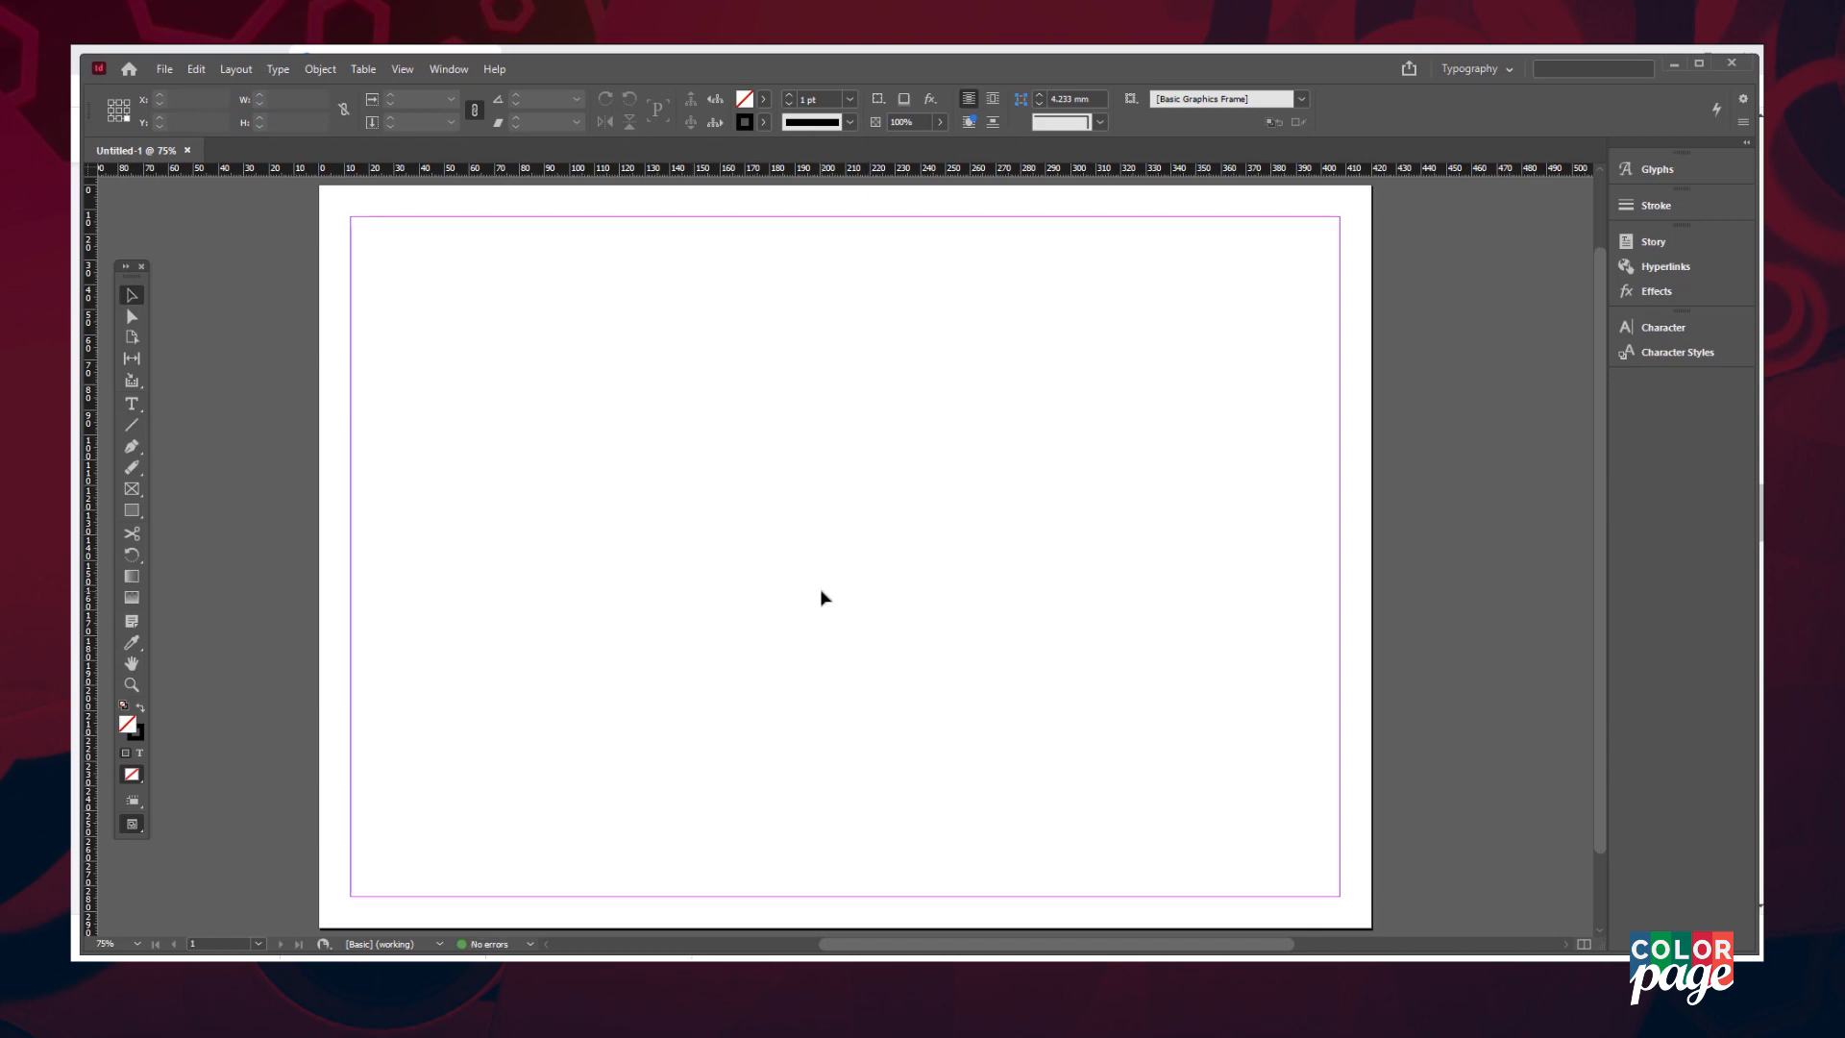
left_click(165, 69)
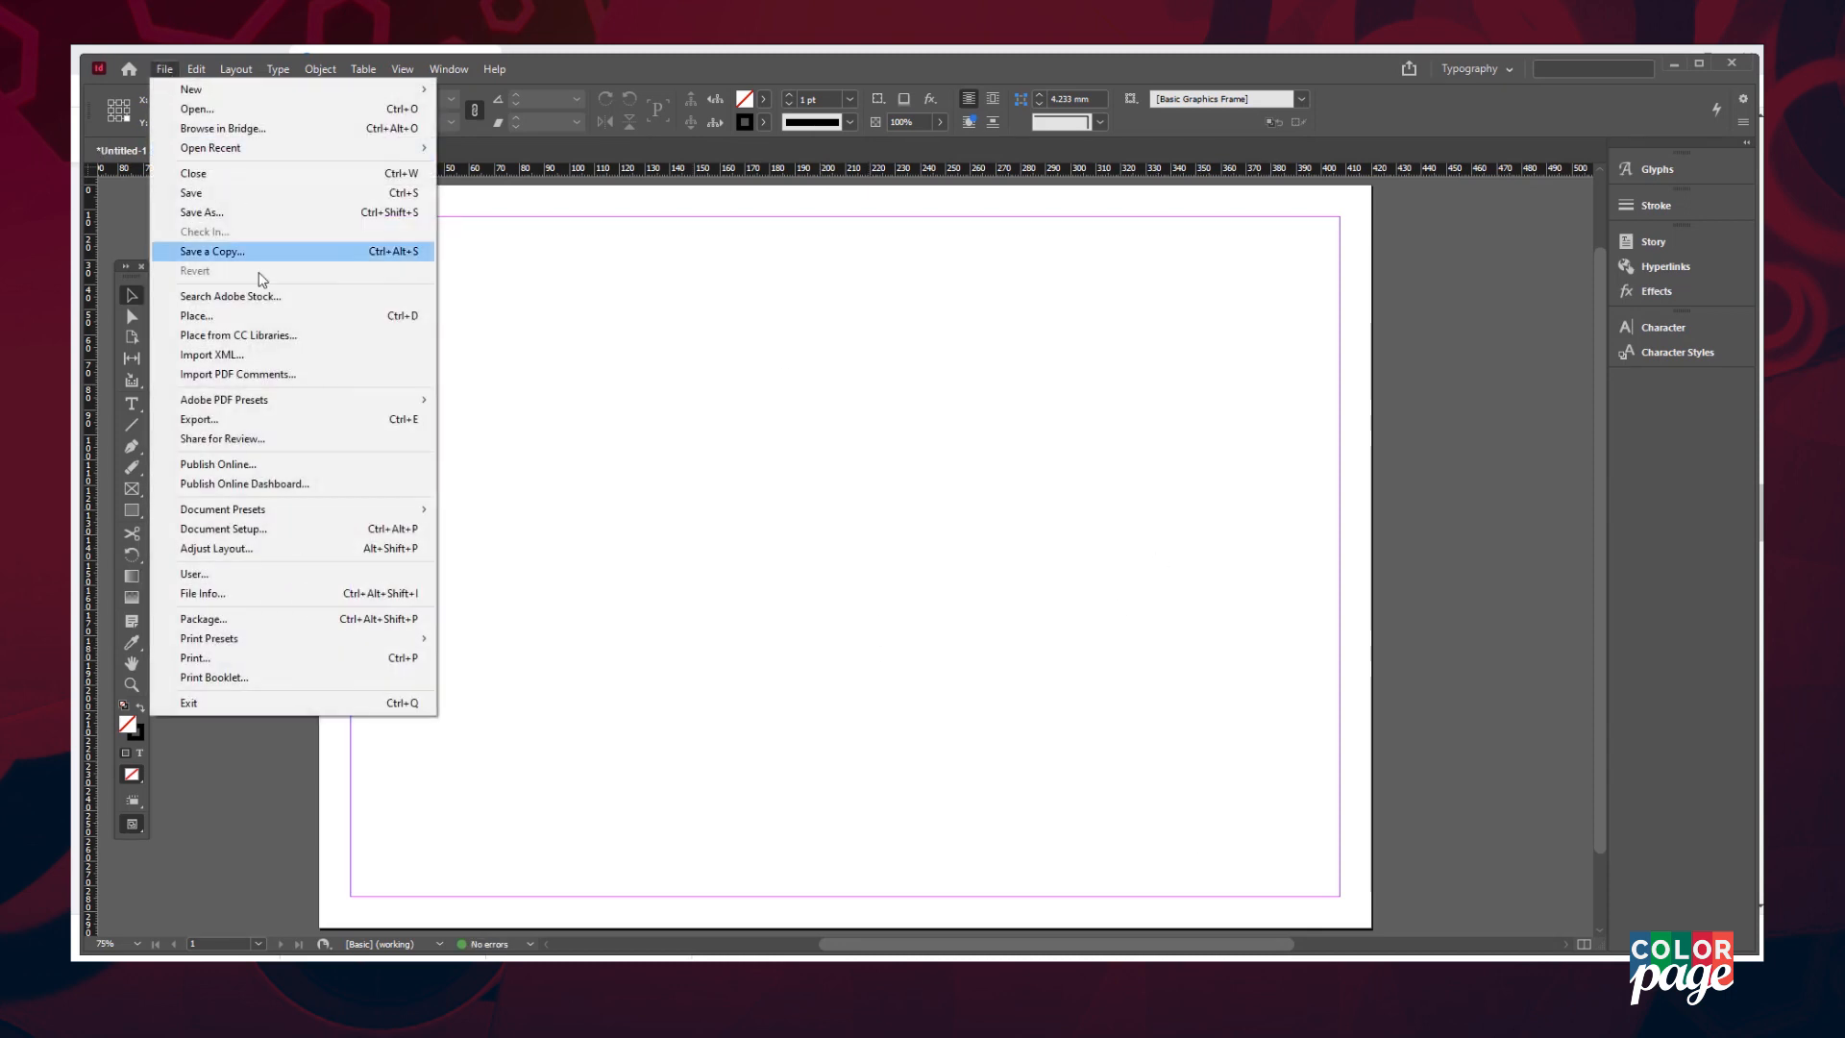
left_click(246, 315)
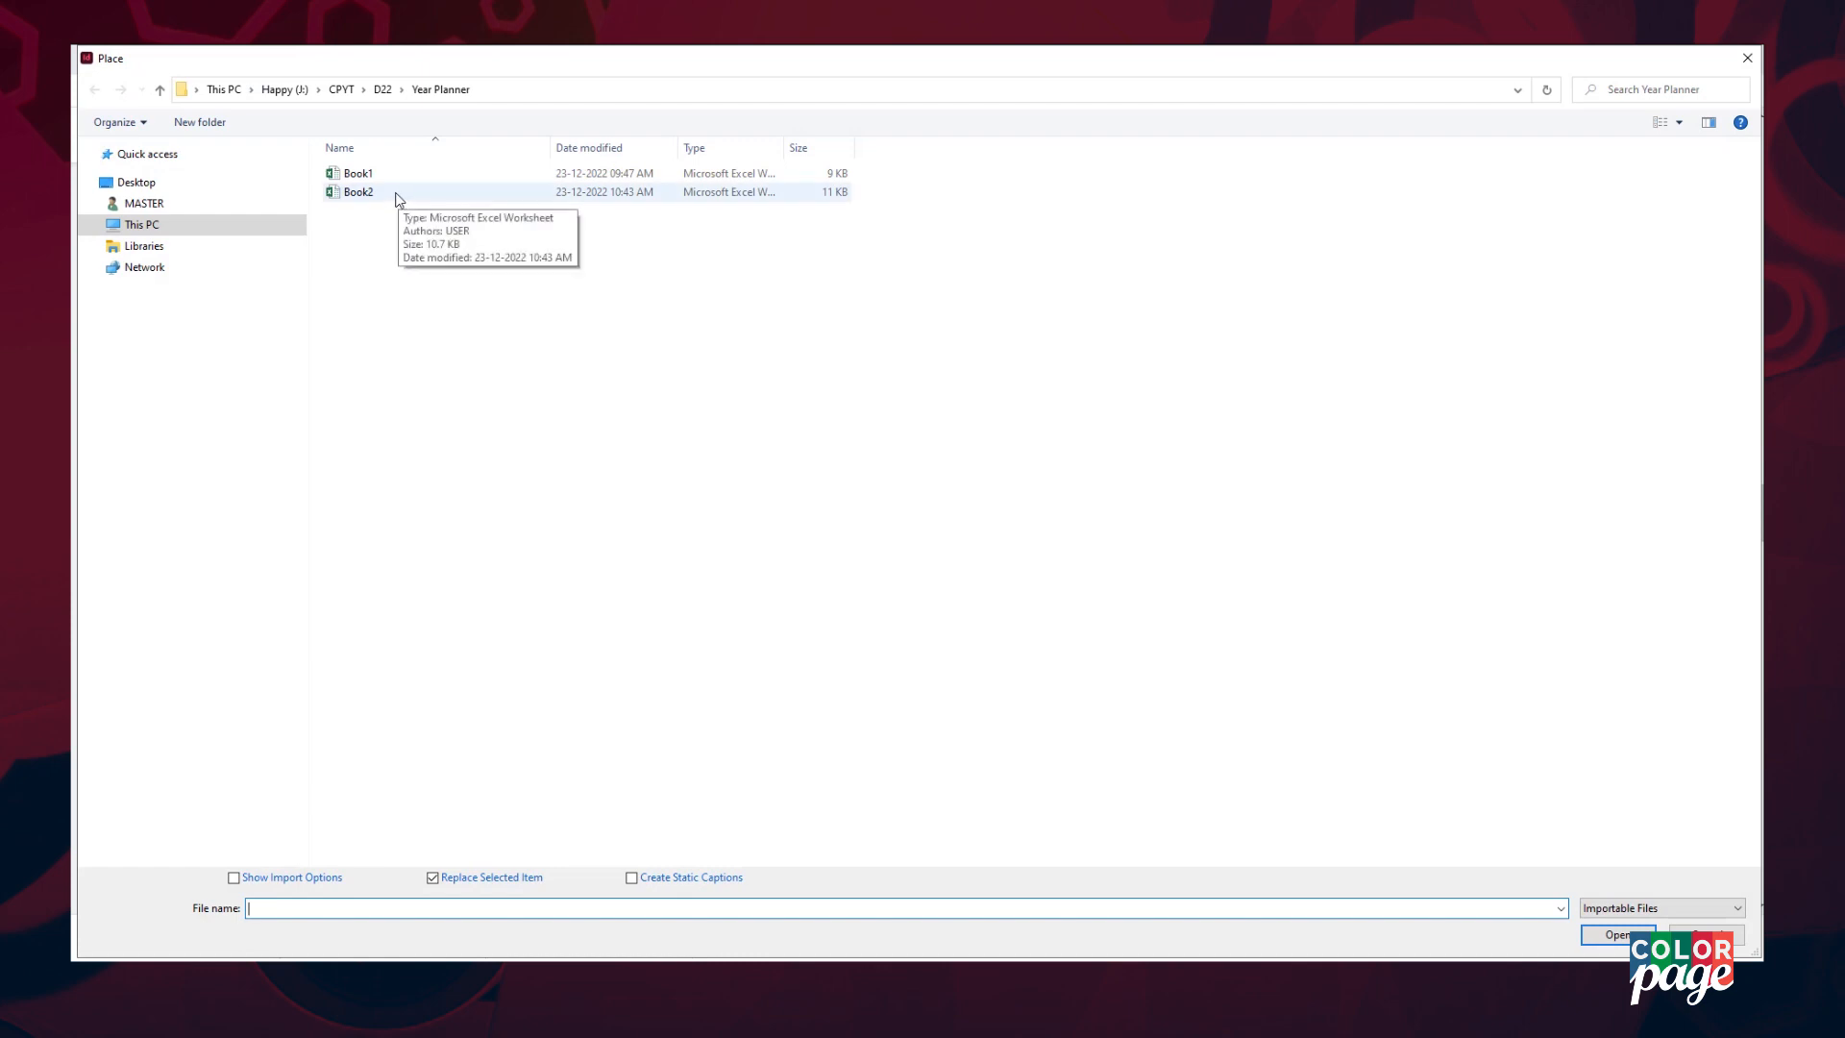
- Place Book2 on the page, widen and nudge its frame, and select all the calendar text
double_click(398, 195)
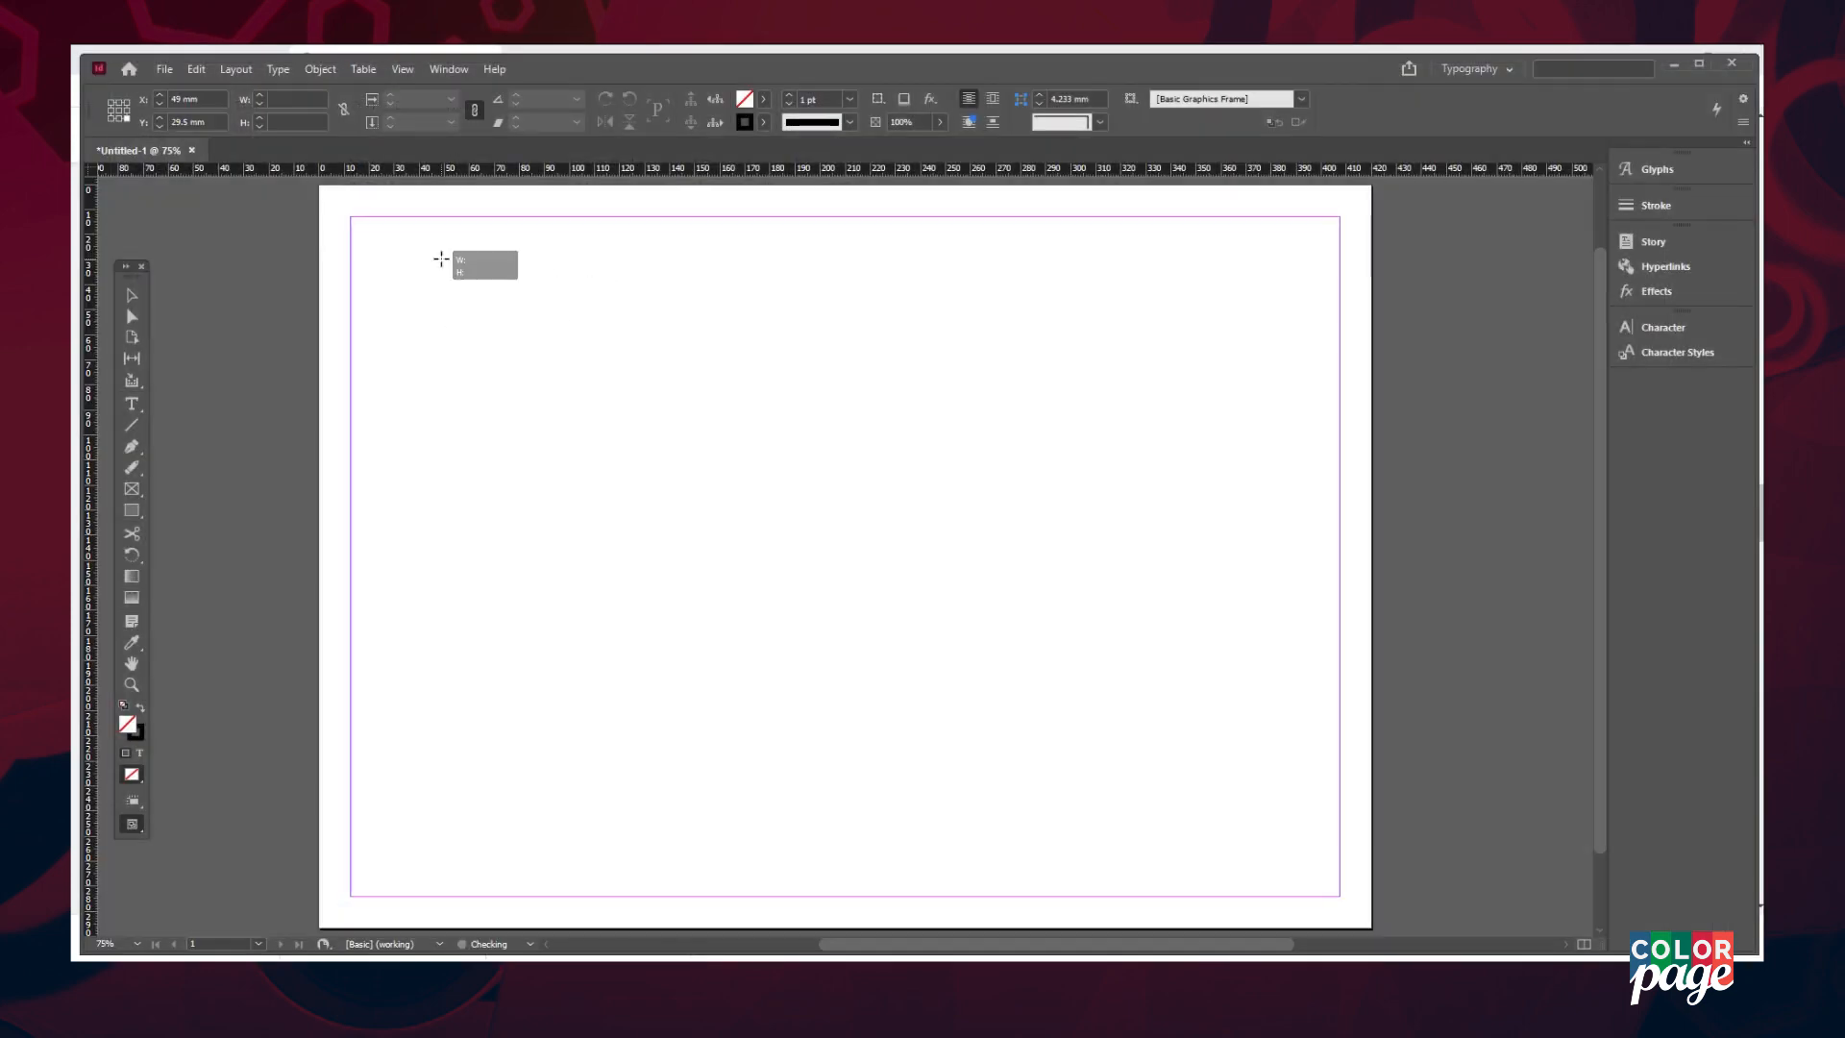
left_click(441, 260)
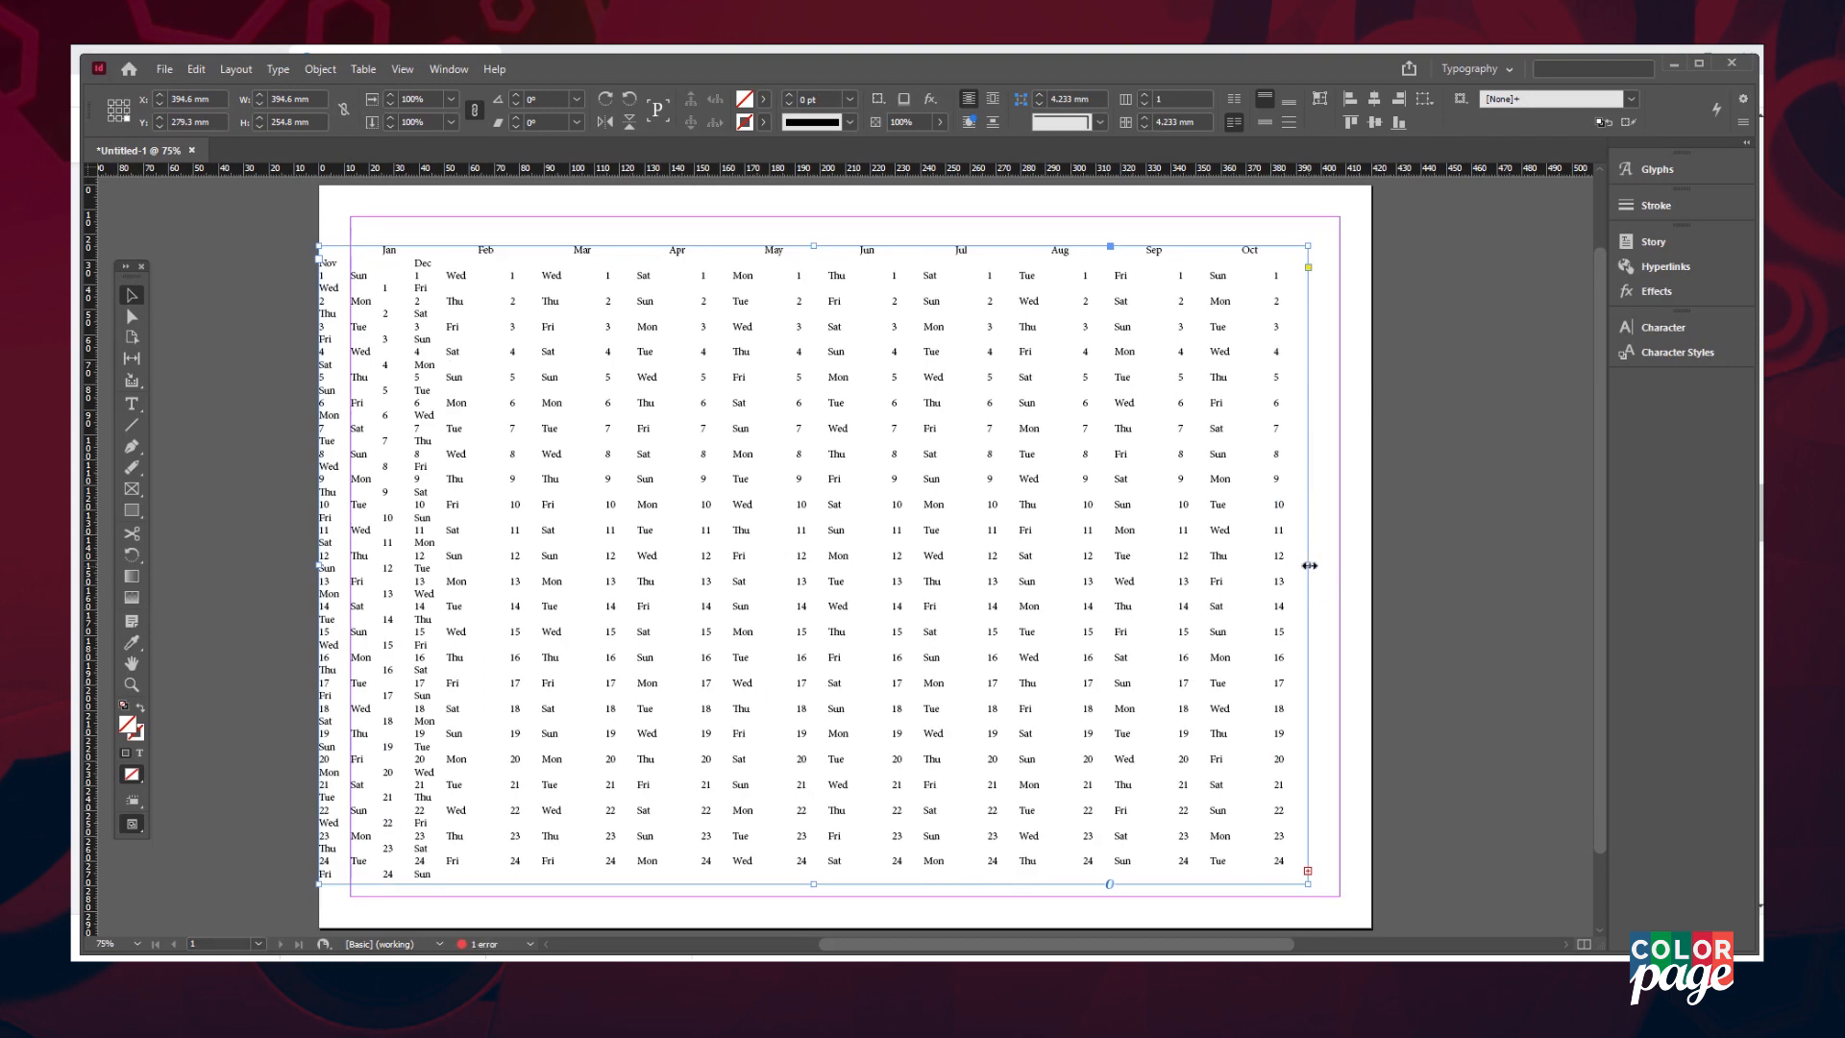
double_click(1308, 566)
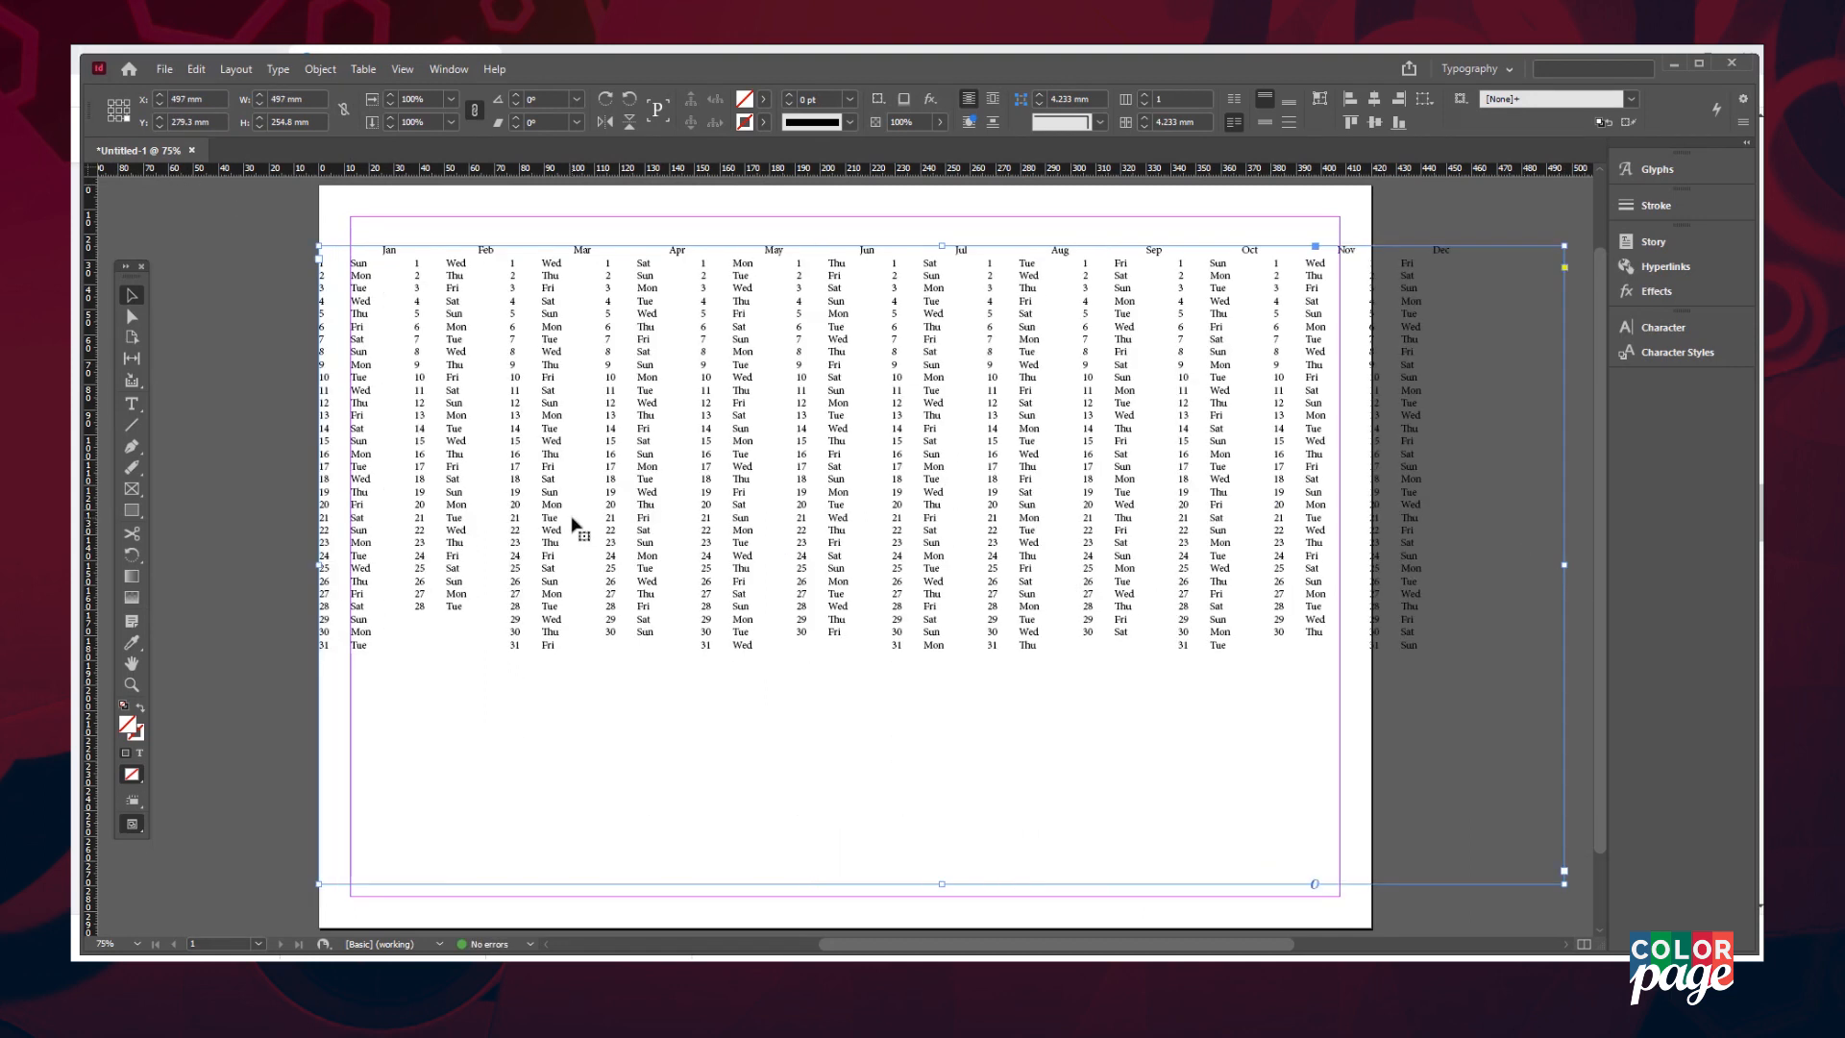
left_click_drag(554, 374, 567, 373)
double_click(336, 248)
left_click_drag(337, 248, 1023, 663)
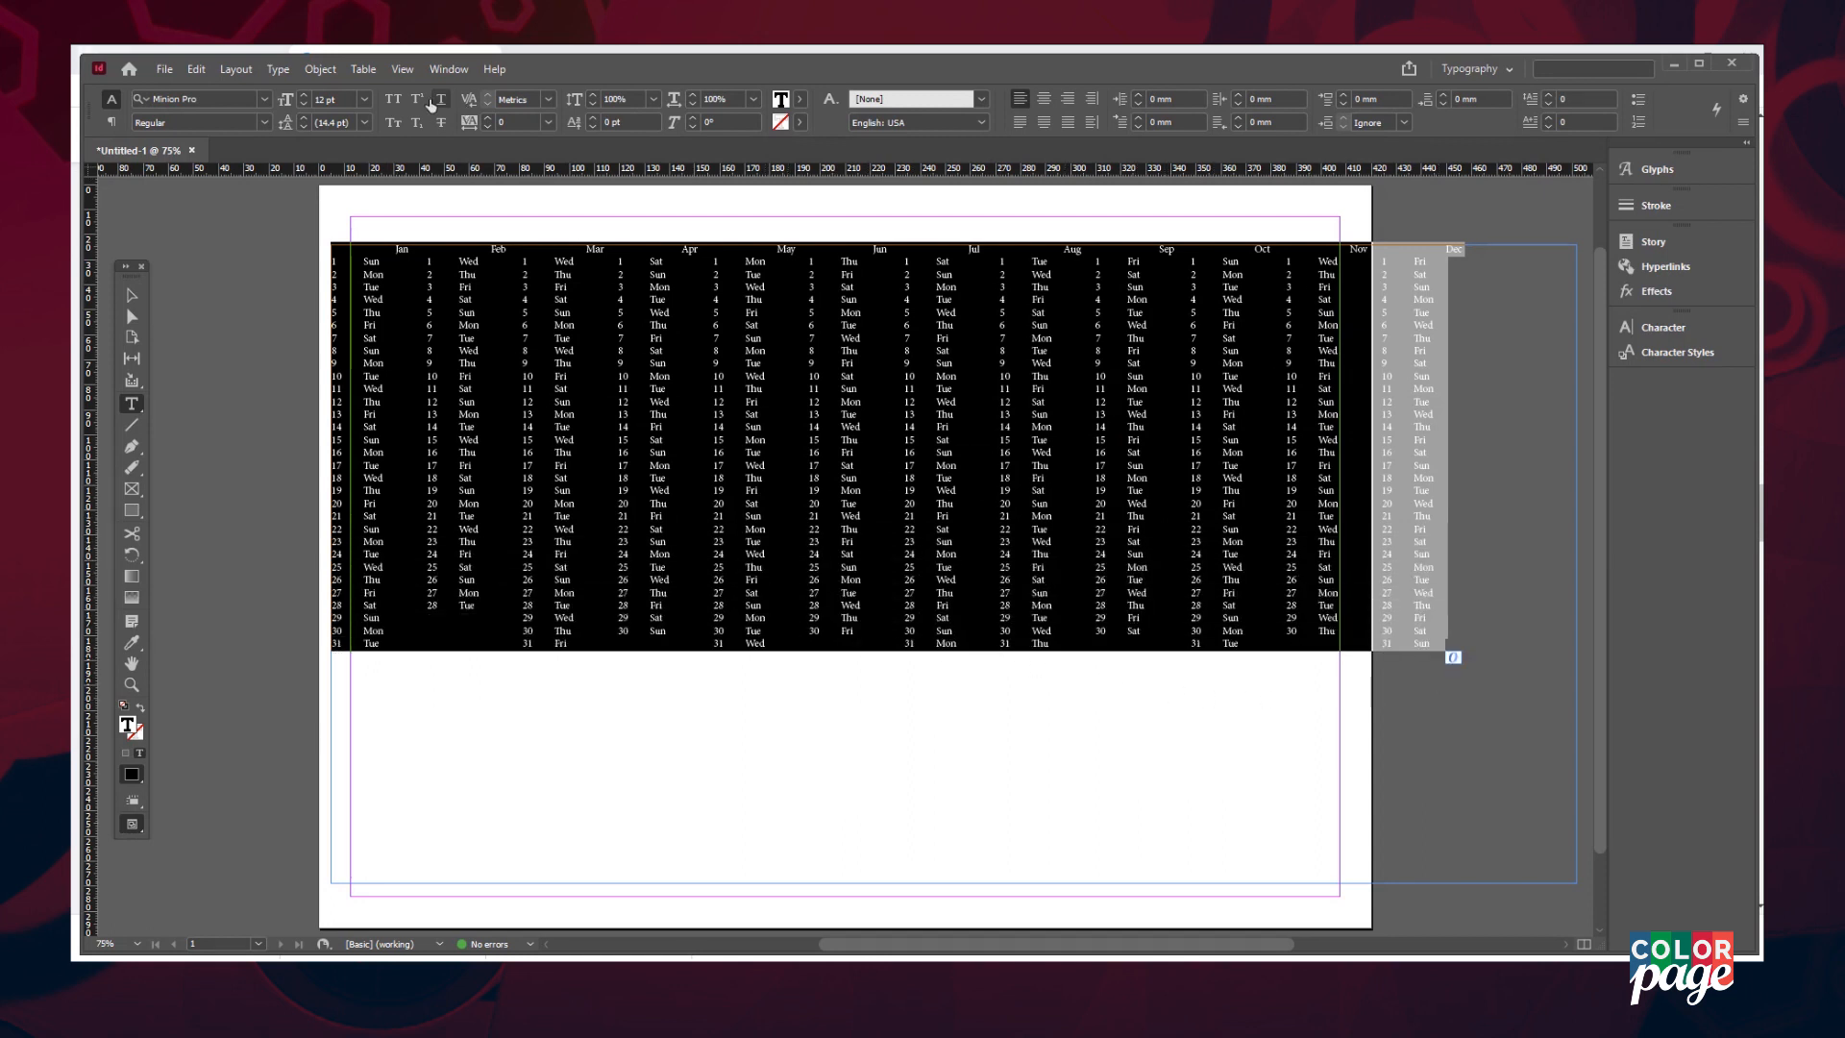
- Convert the selected calendar text to a table with Tab column and Paragraph row separators
left_click(363, 69)
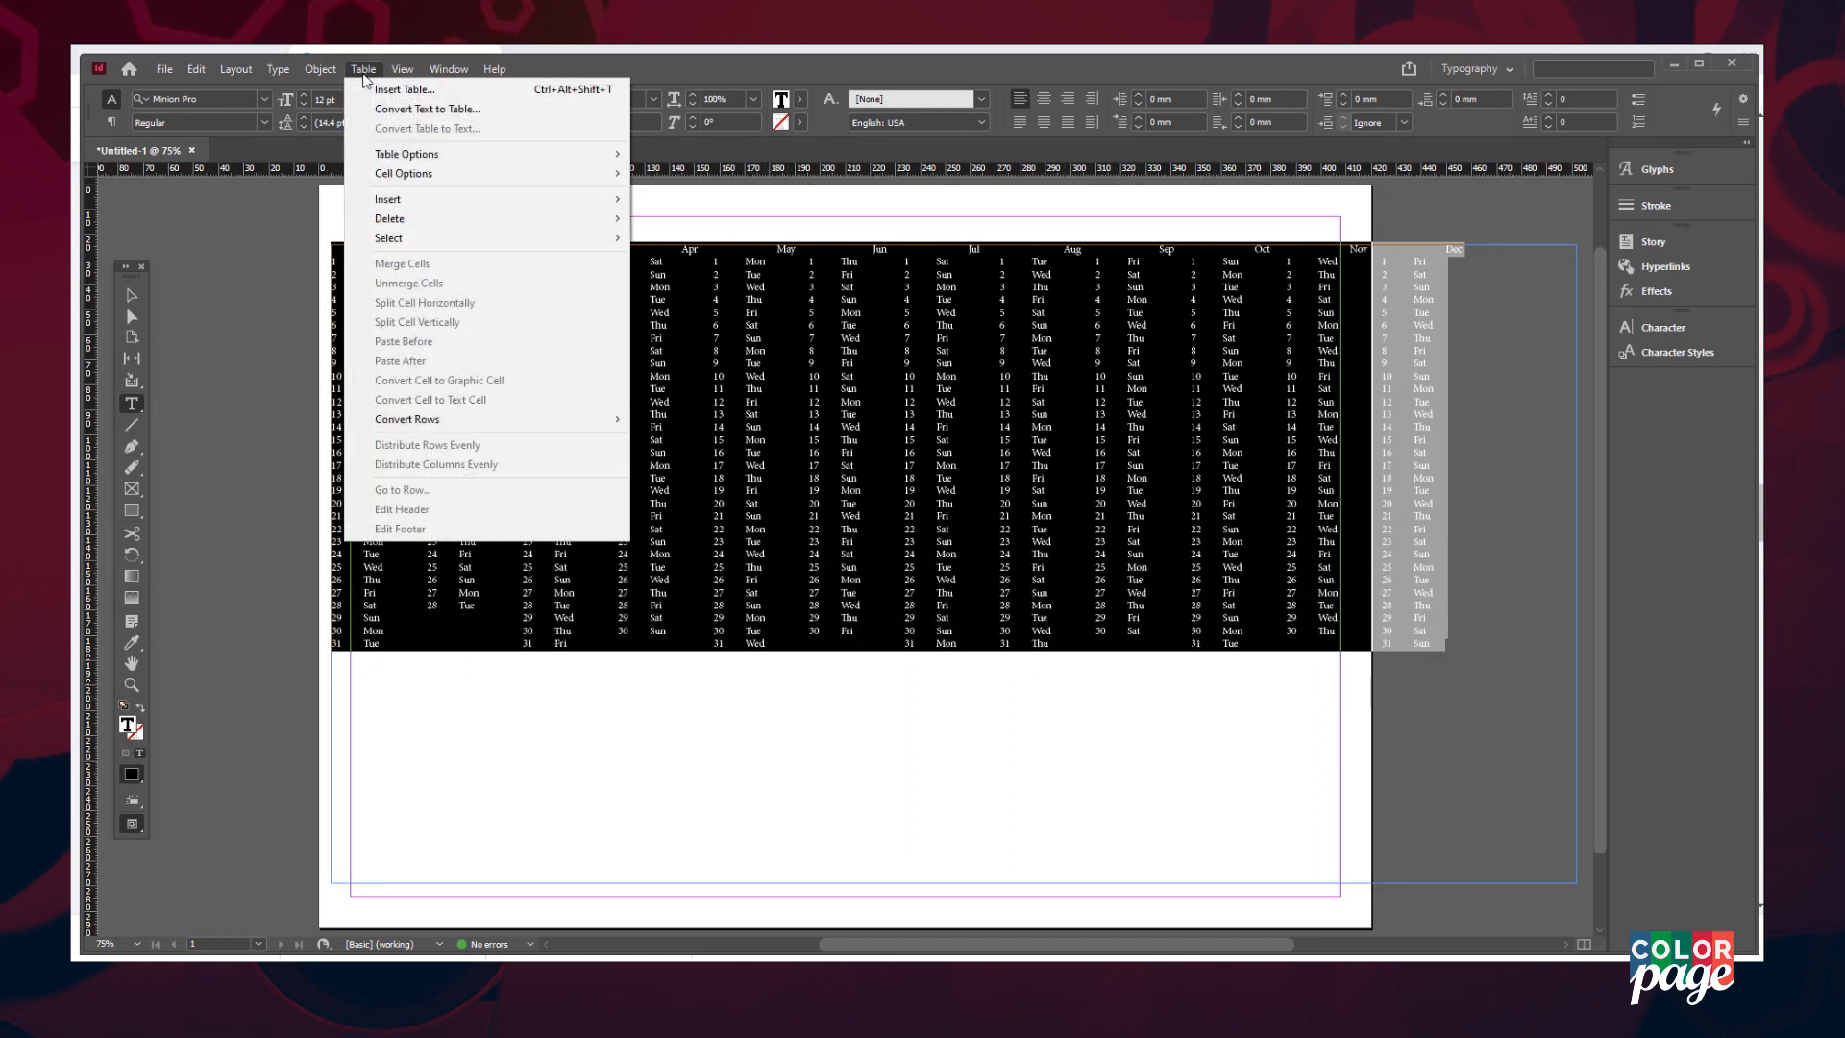
left_click(499, 100)
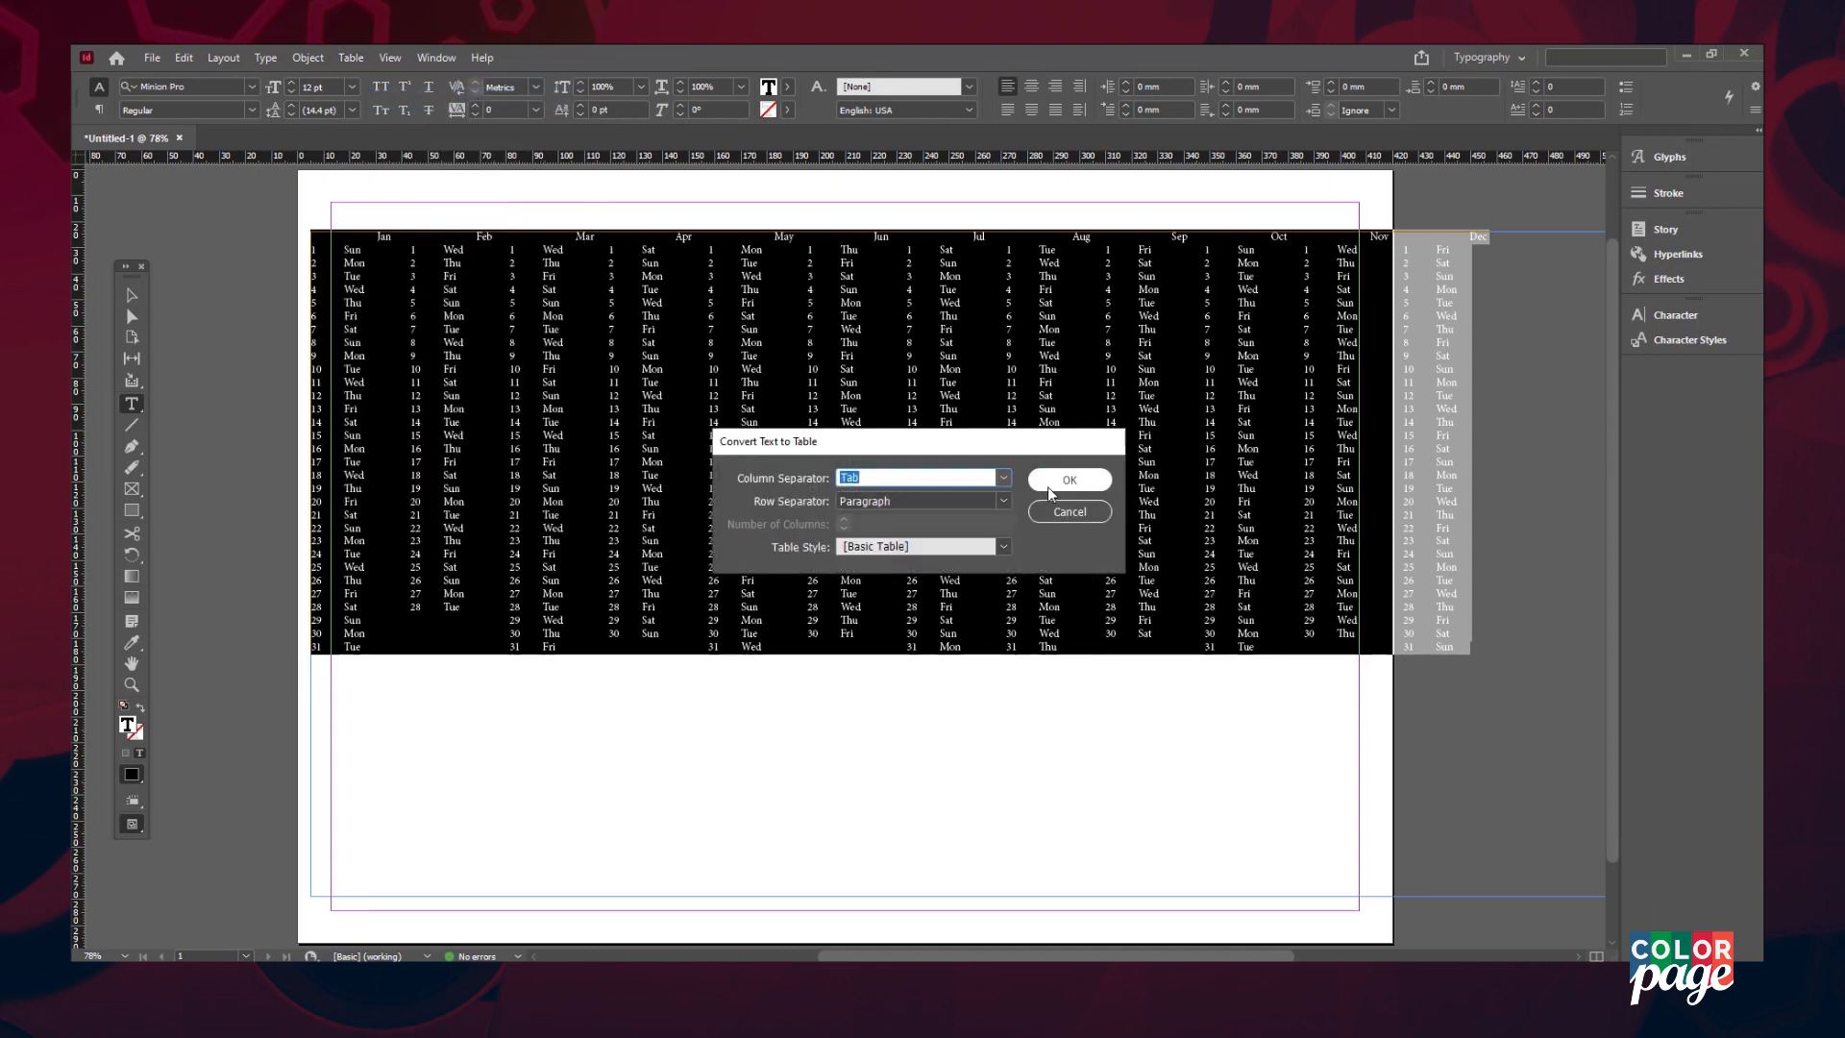
left_click(1049, 490)
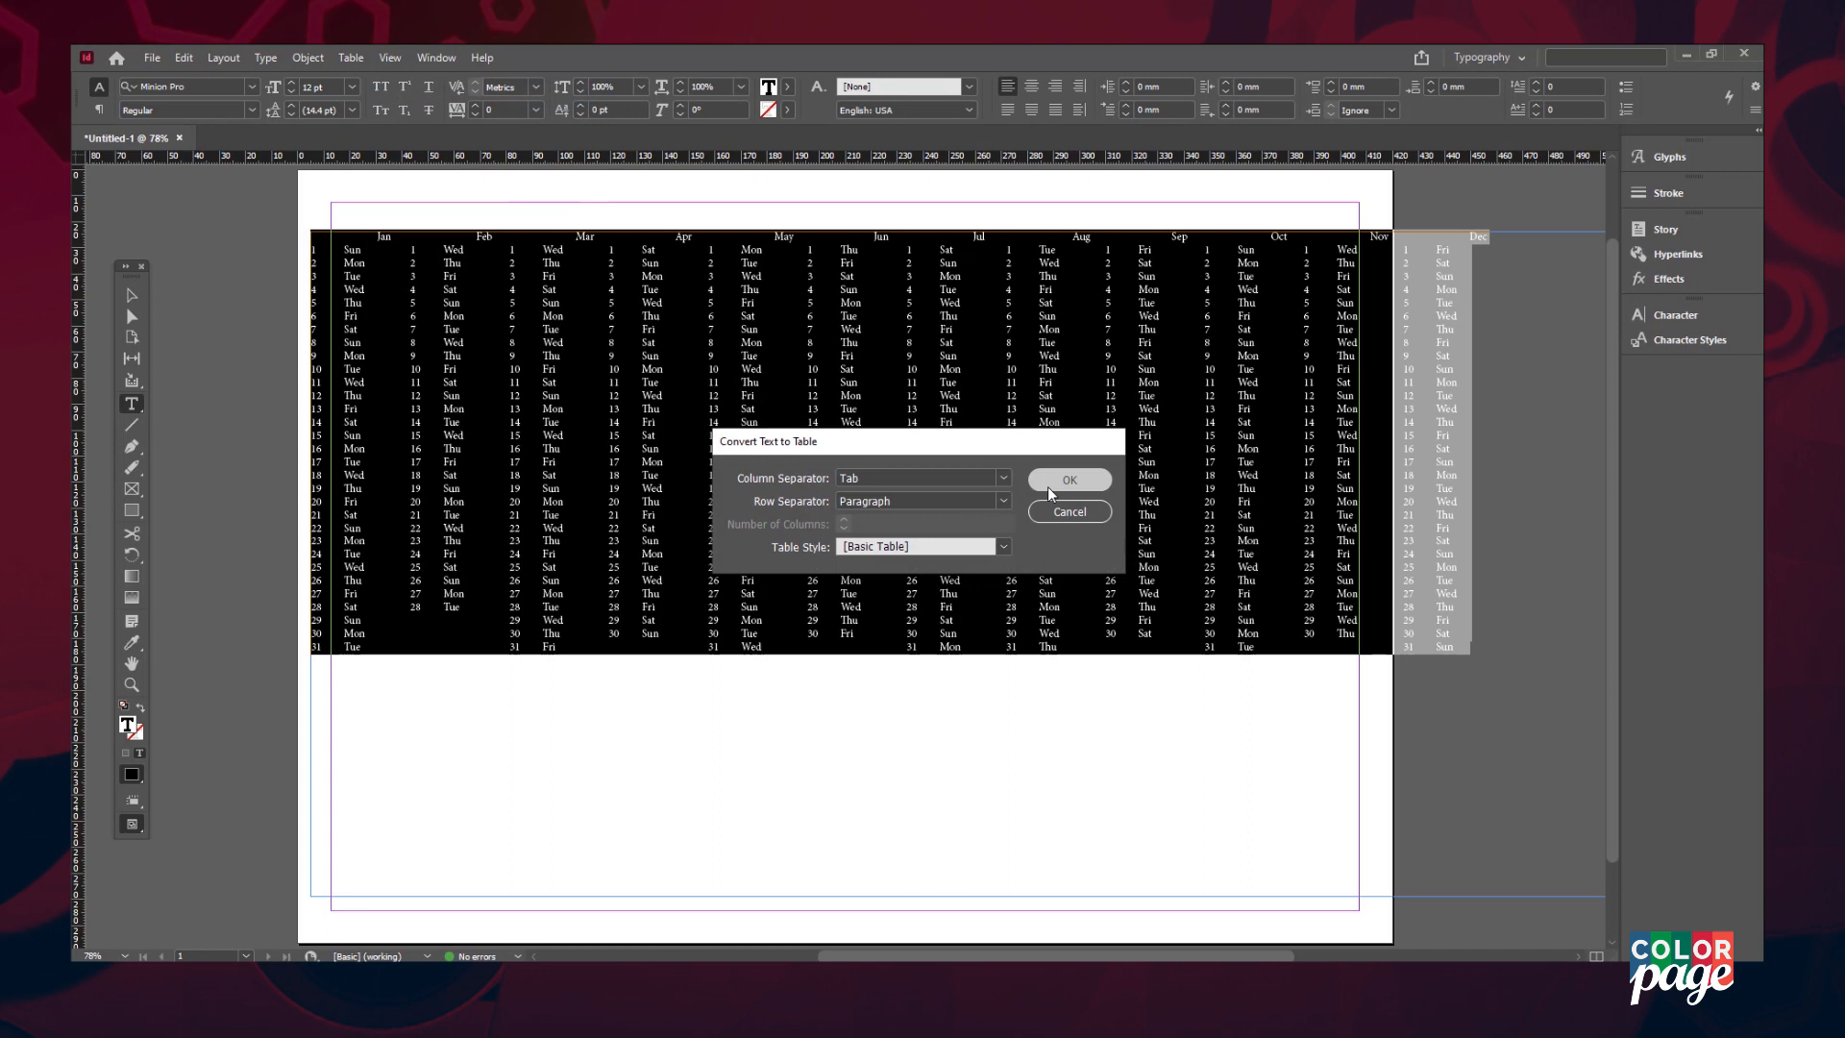
left_click_drag(910, 957, 949, 958)
- Narrow the table columns to 10 mm in Cell Options > Rows and Columns
right_click(991, 390)
mouse_move(1037, 422)
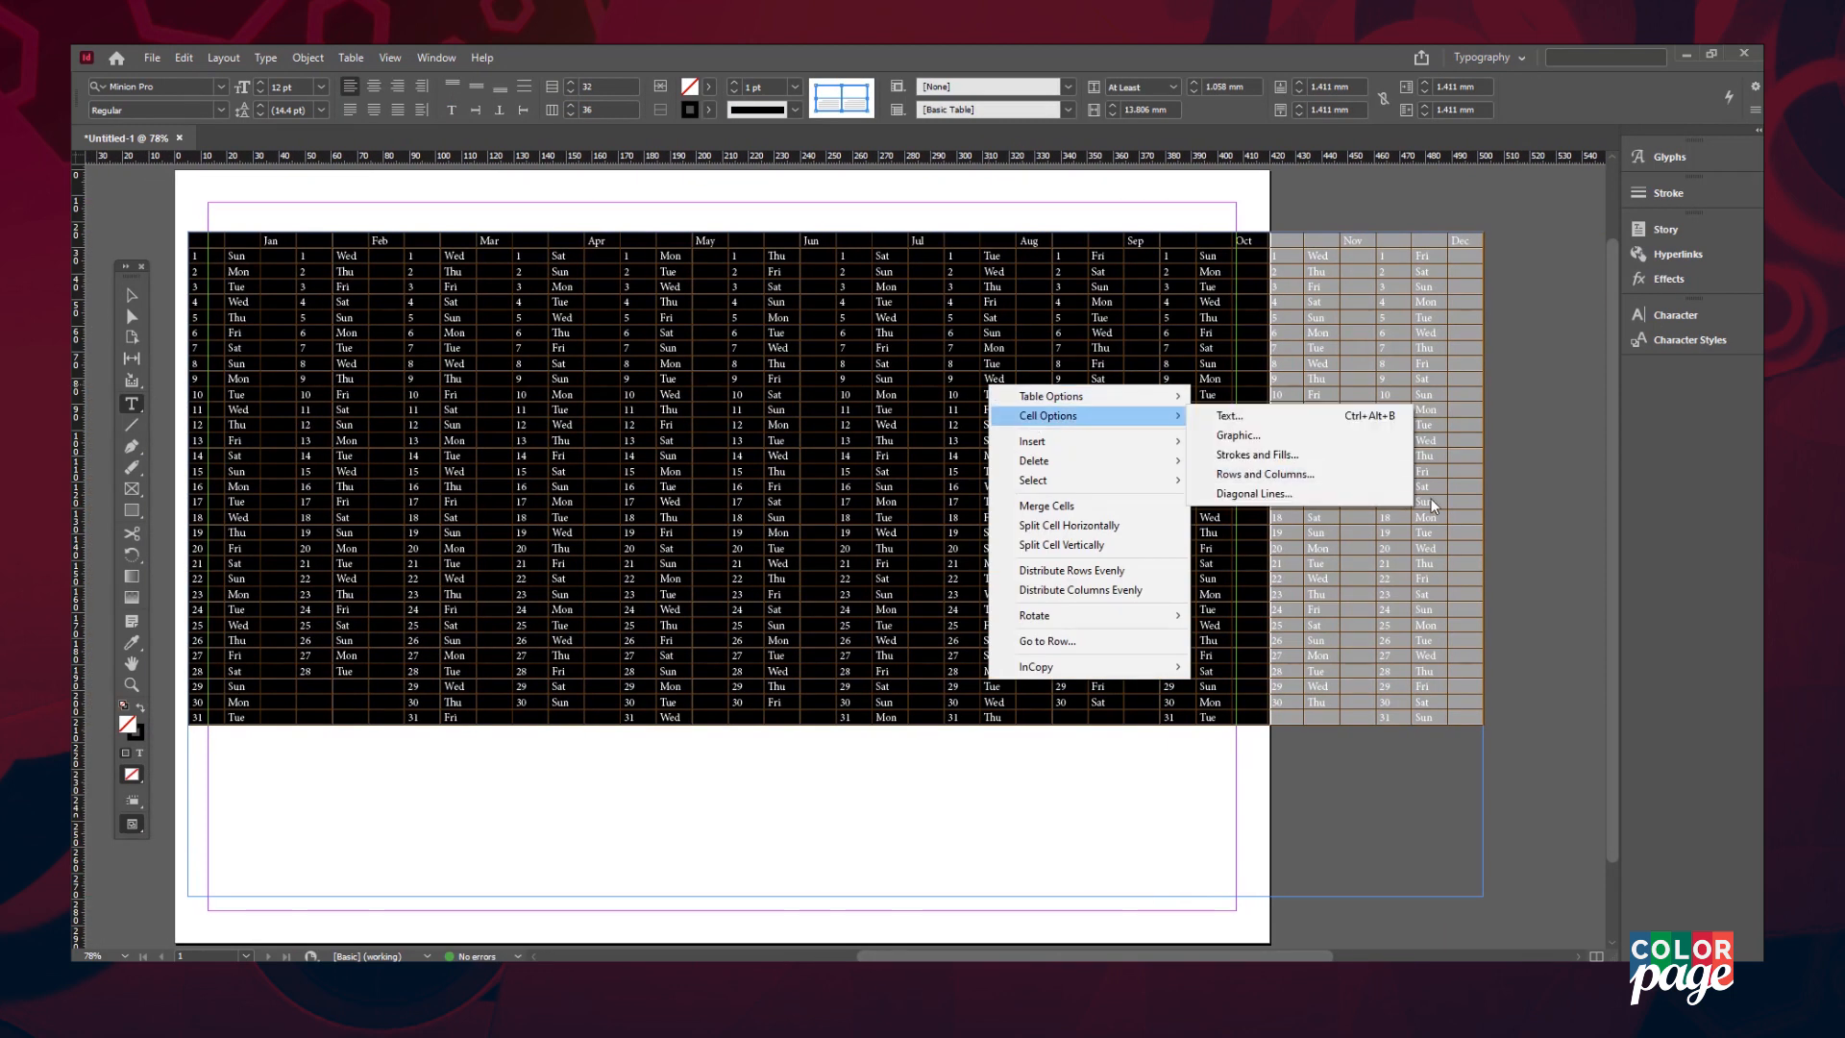
left_click(1264, 474)
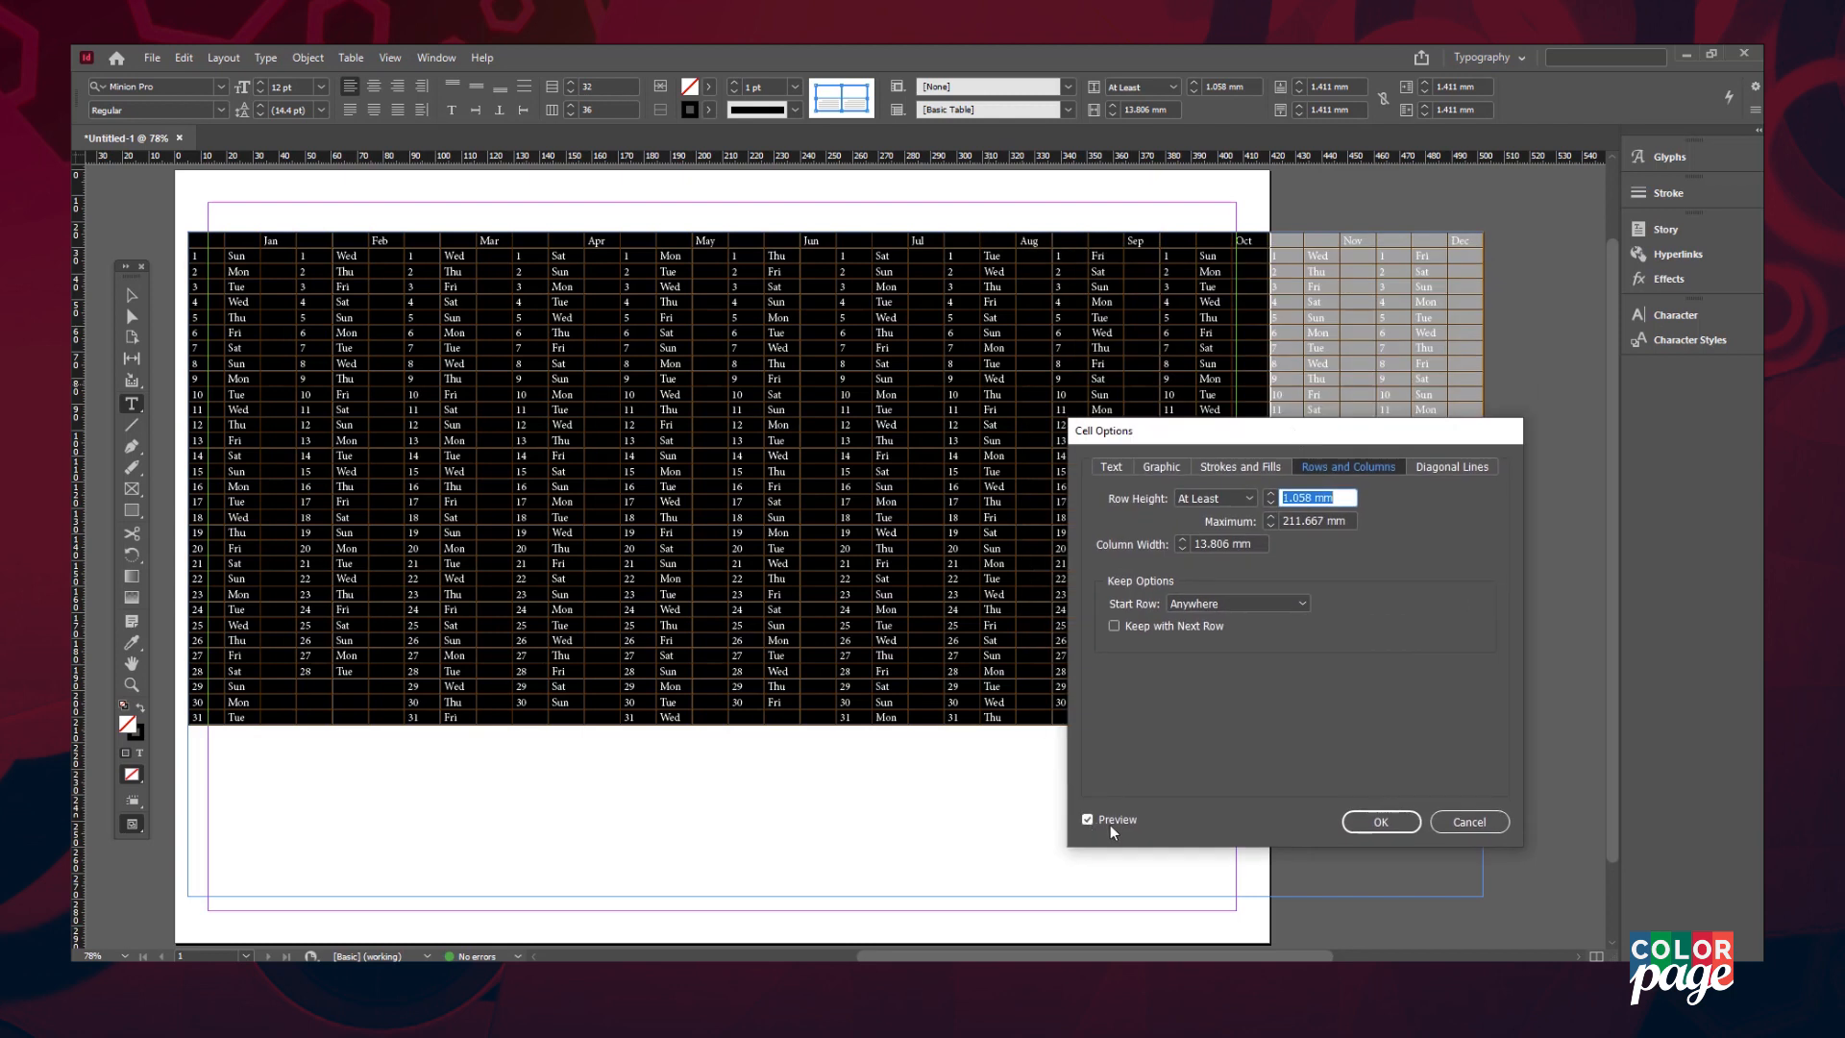
left_click(1182, 549)
left_click(1182, 548)
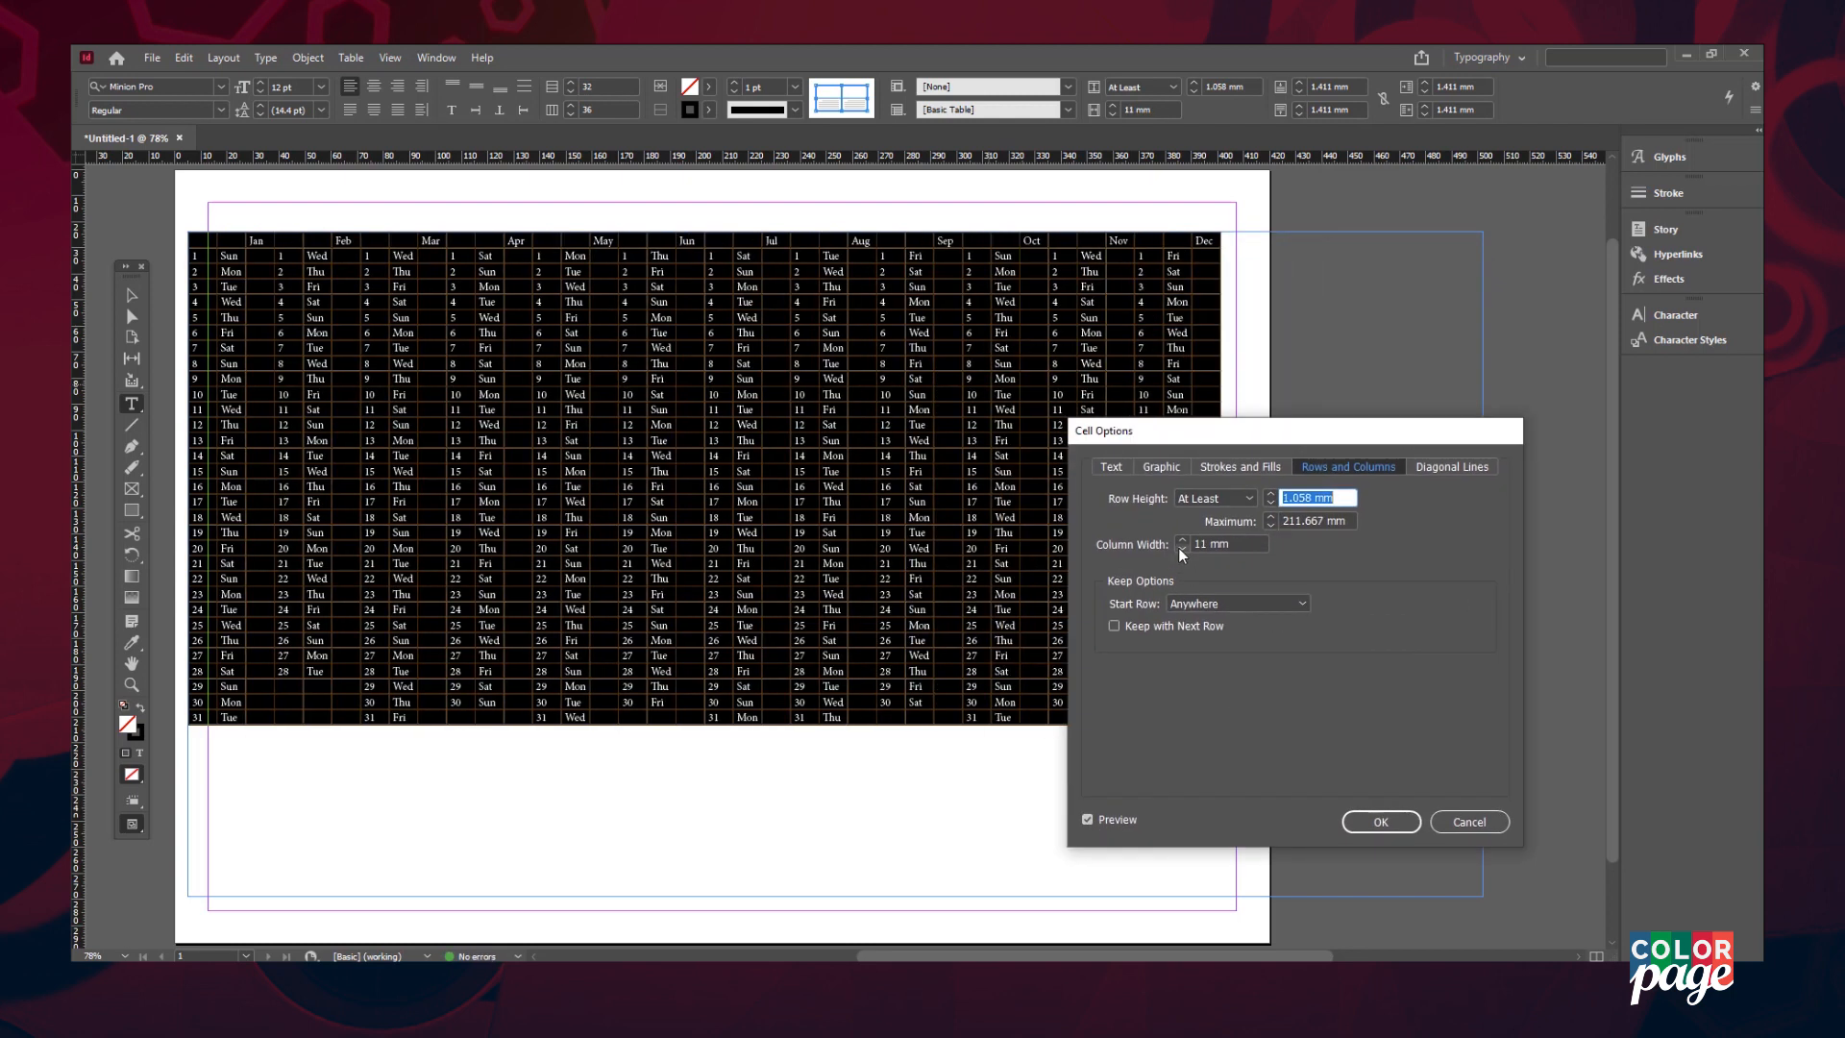
left_click(1375, 823)
left_click(132, 295)
- Move the table frame to the page margin and set every column to 11 mm wide
left_click_drag(221, 270, 1137, 717)
double_click(226, 238)
right_click(692, 397)
mouse_move(759, 425)
left_click(970, 486)
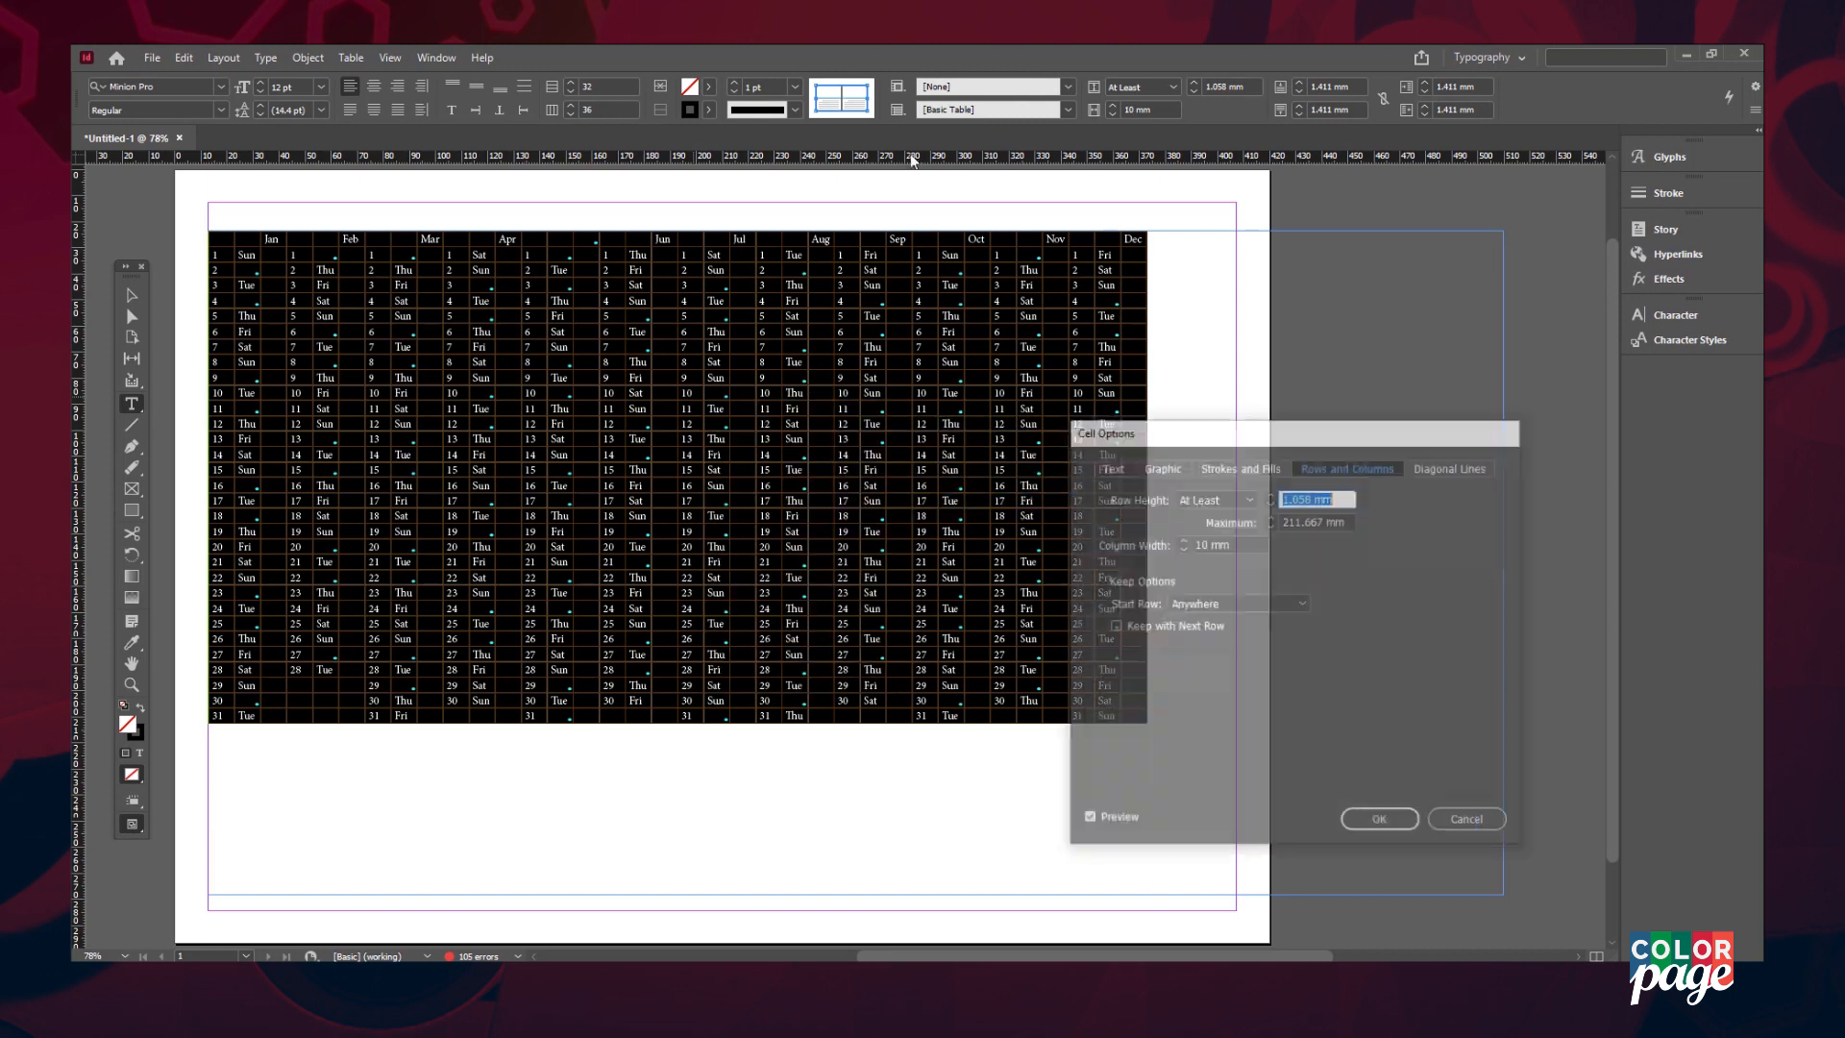
left_click(1182, 540)
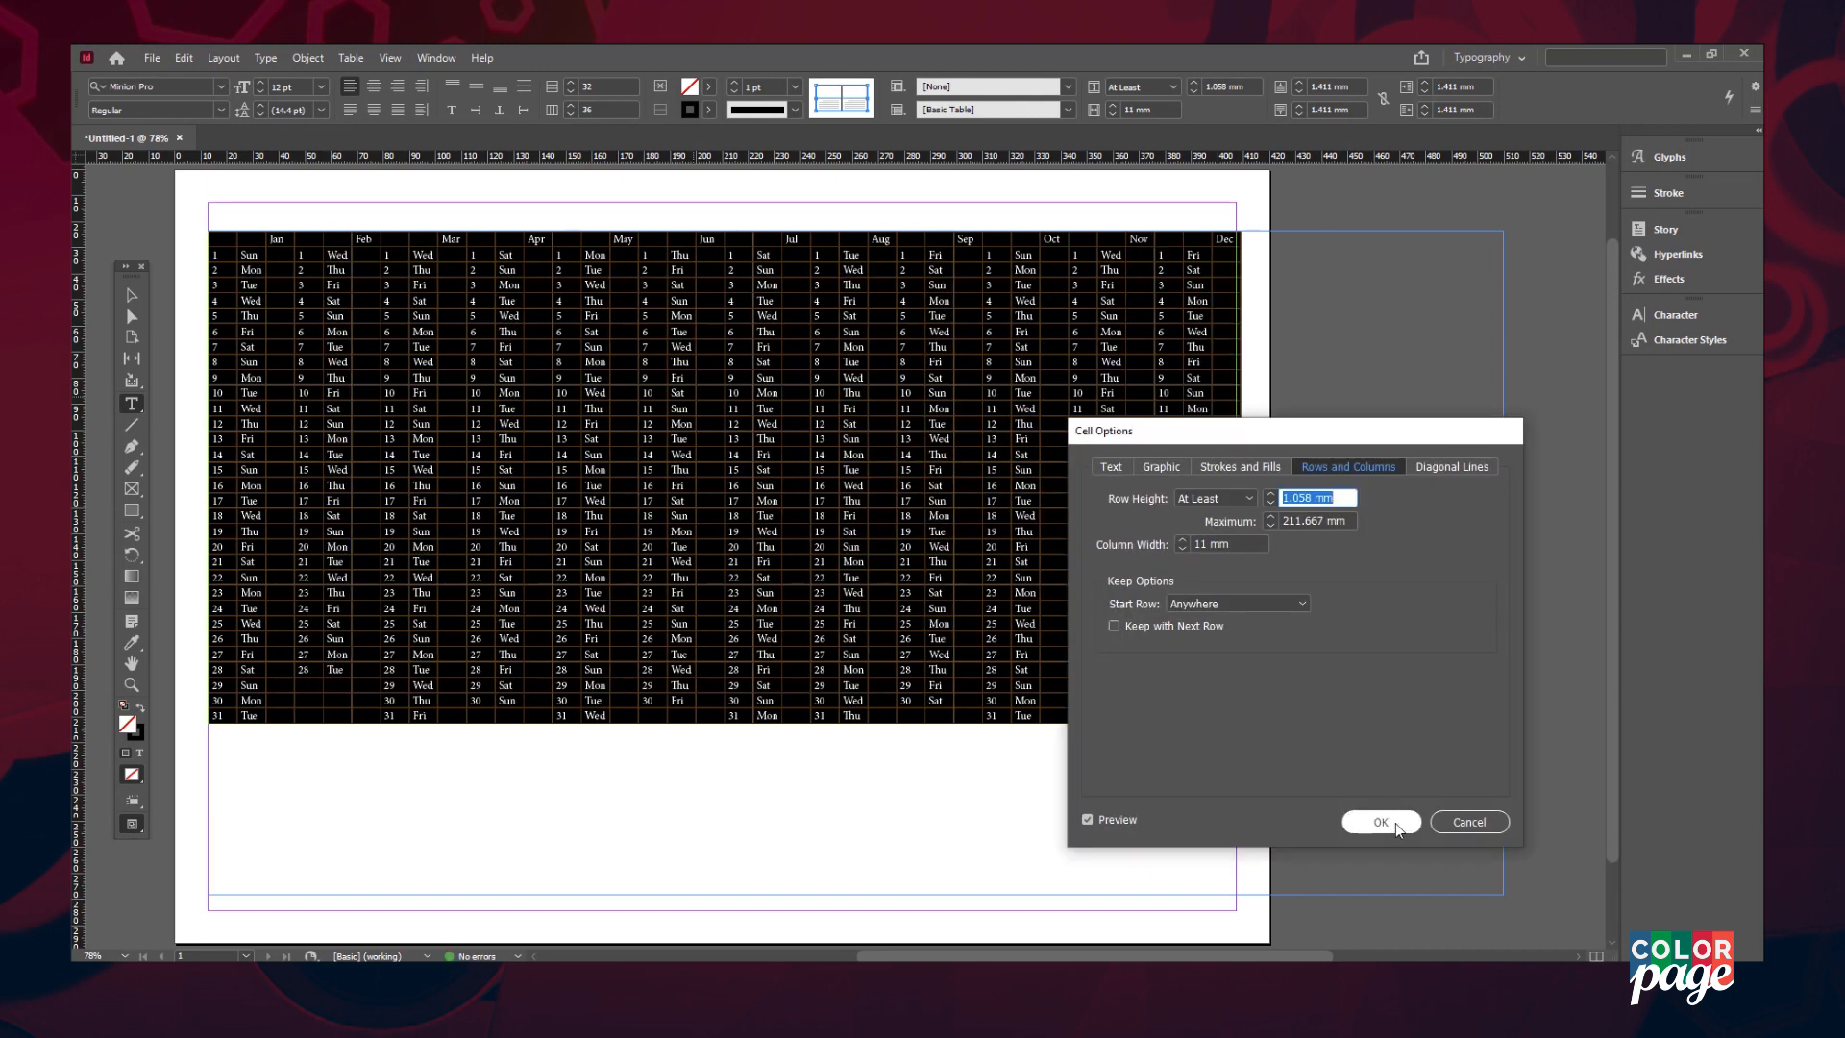
left_click(1380, 822)
left_click(259, 221)
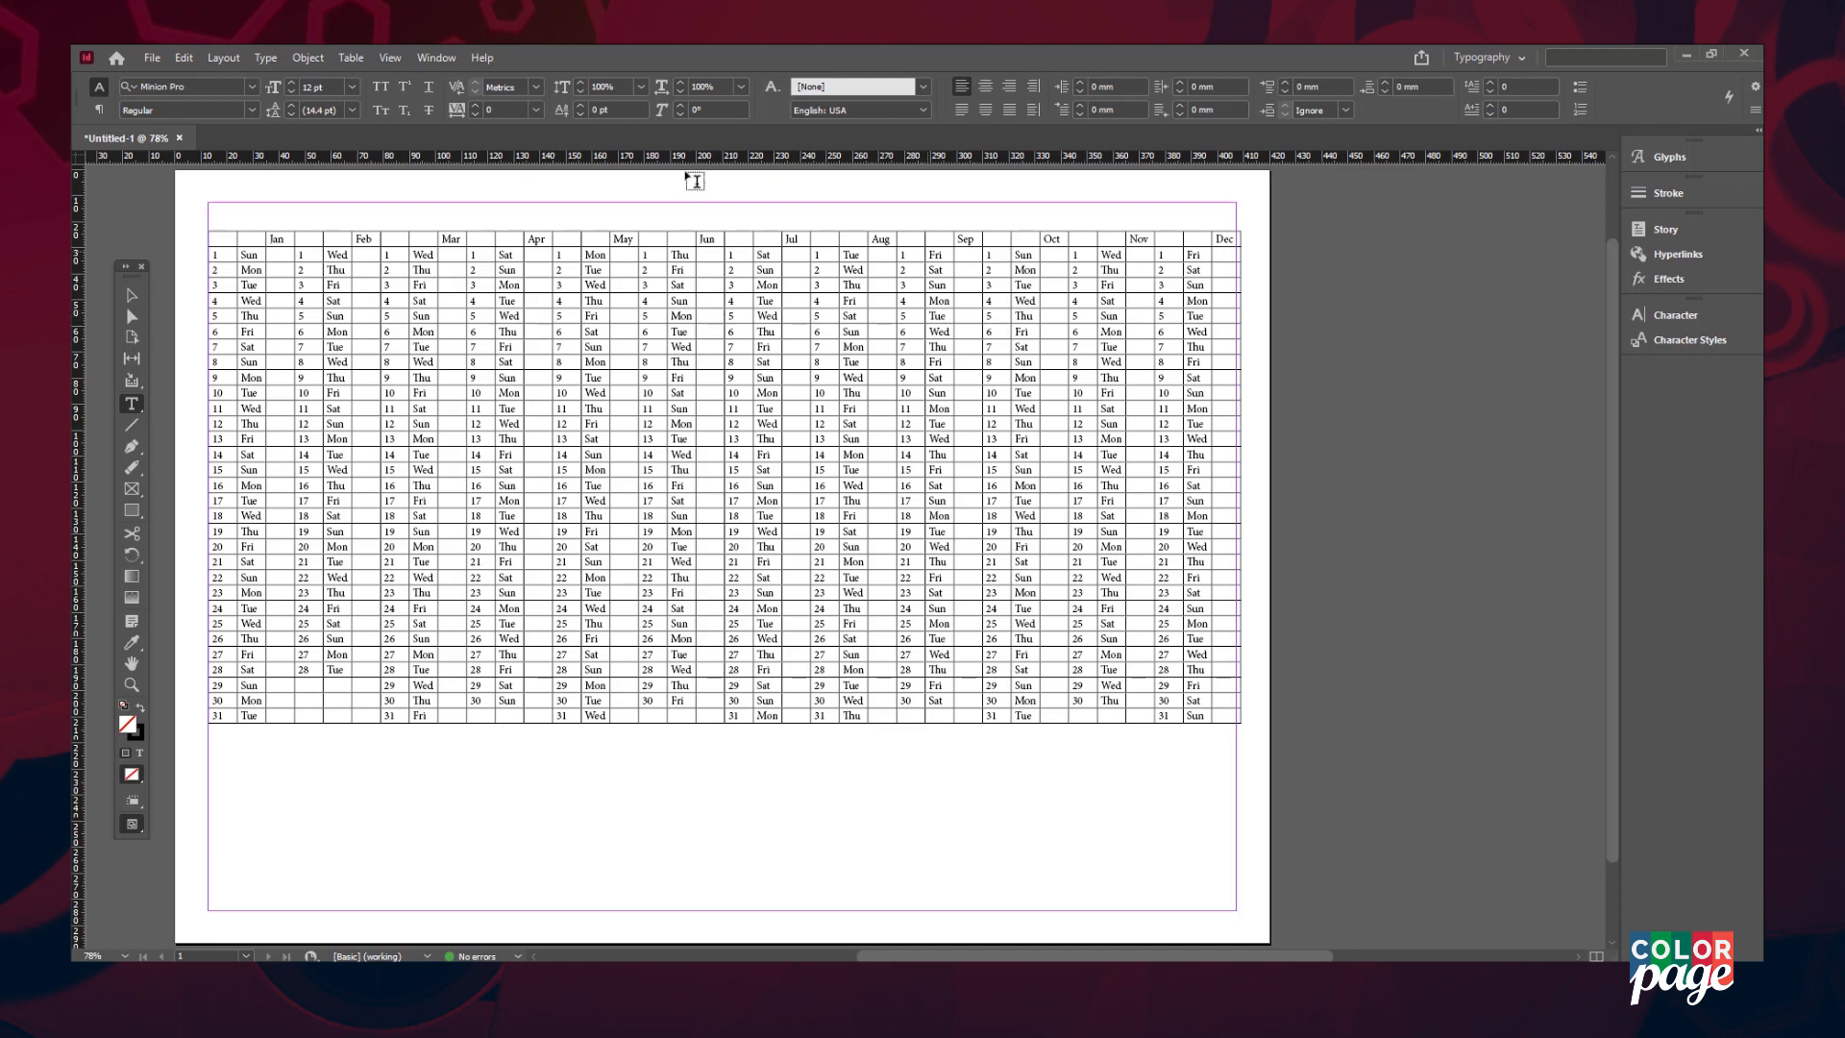
- Merge the header cells for Jan, Feb, Mar, Apr and May into single month headings
left_click(617, 412)
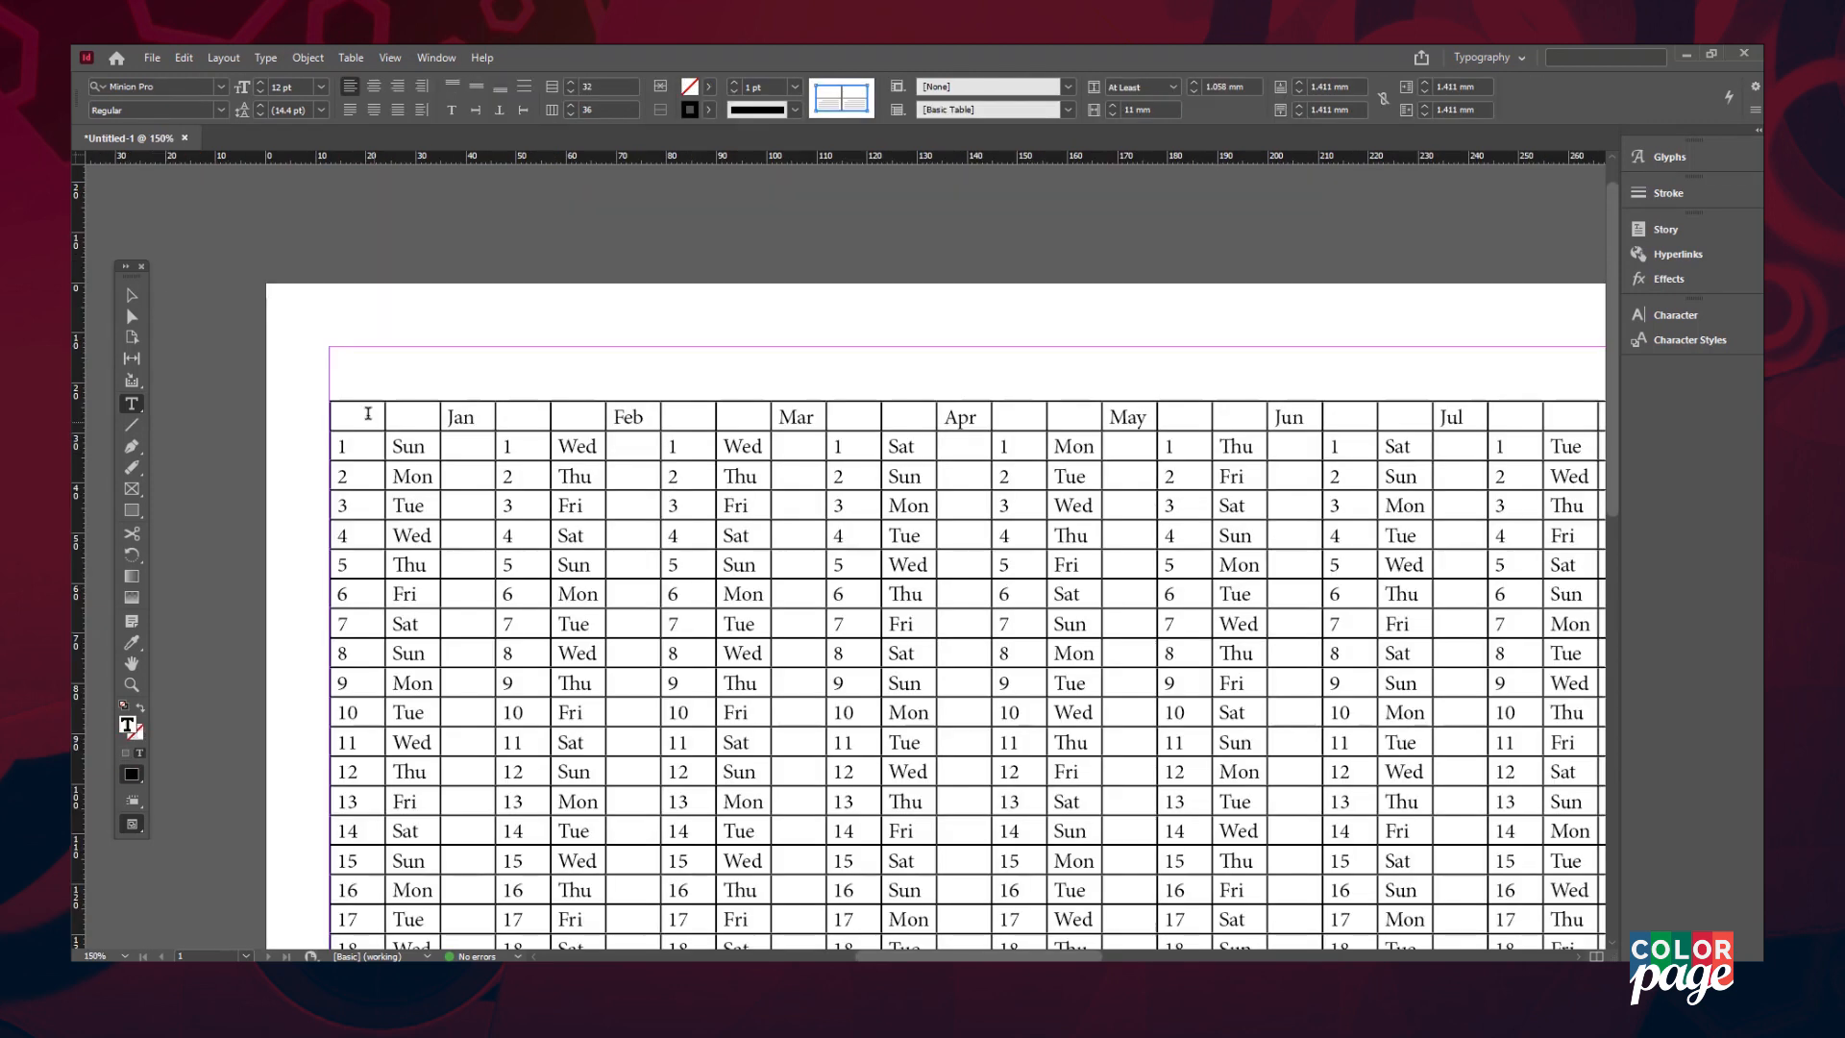
left_click_drag(371, 413, 452, 416)
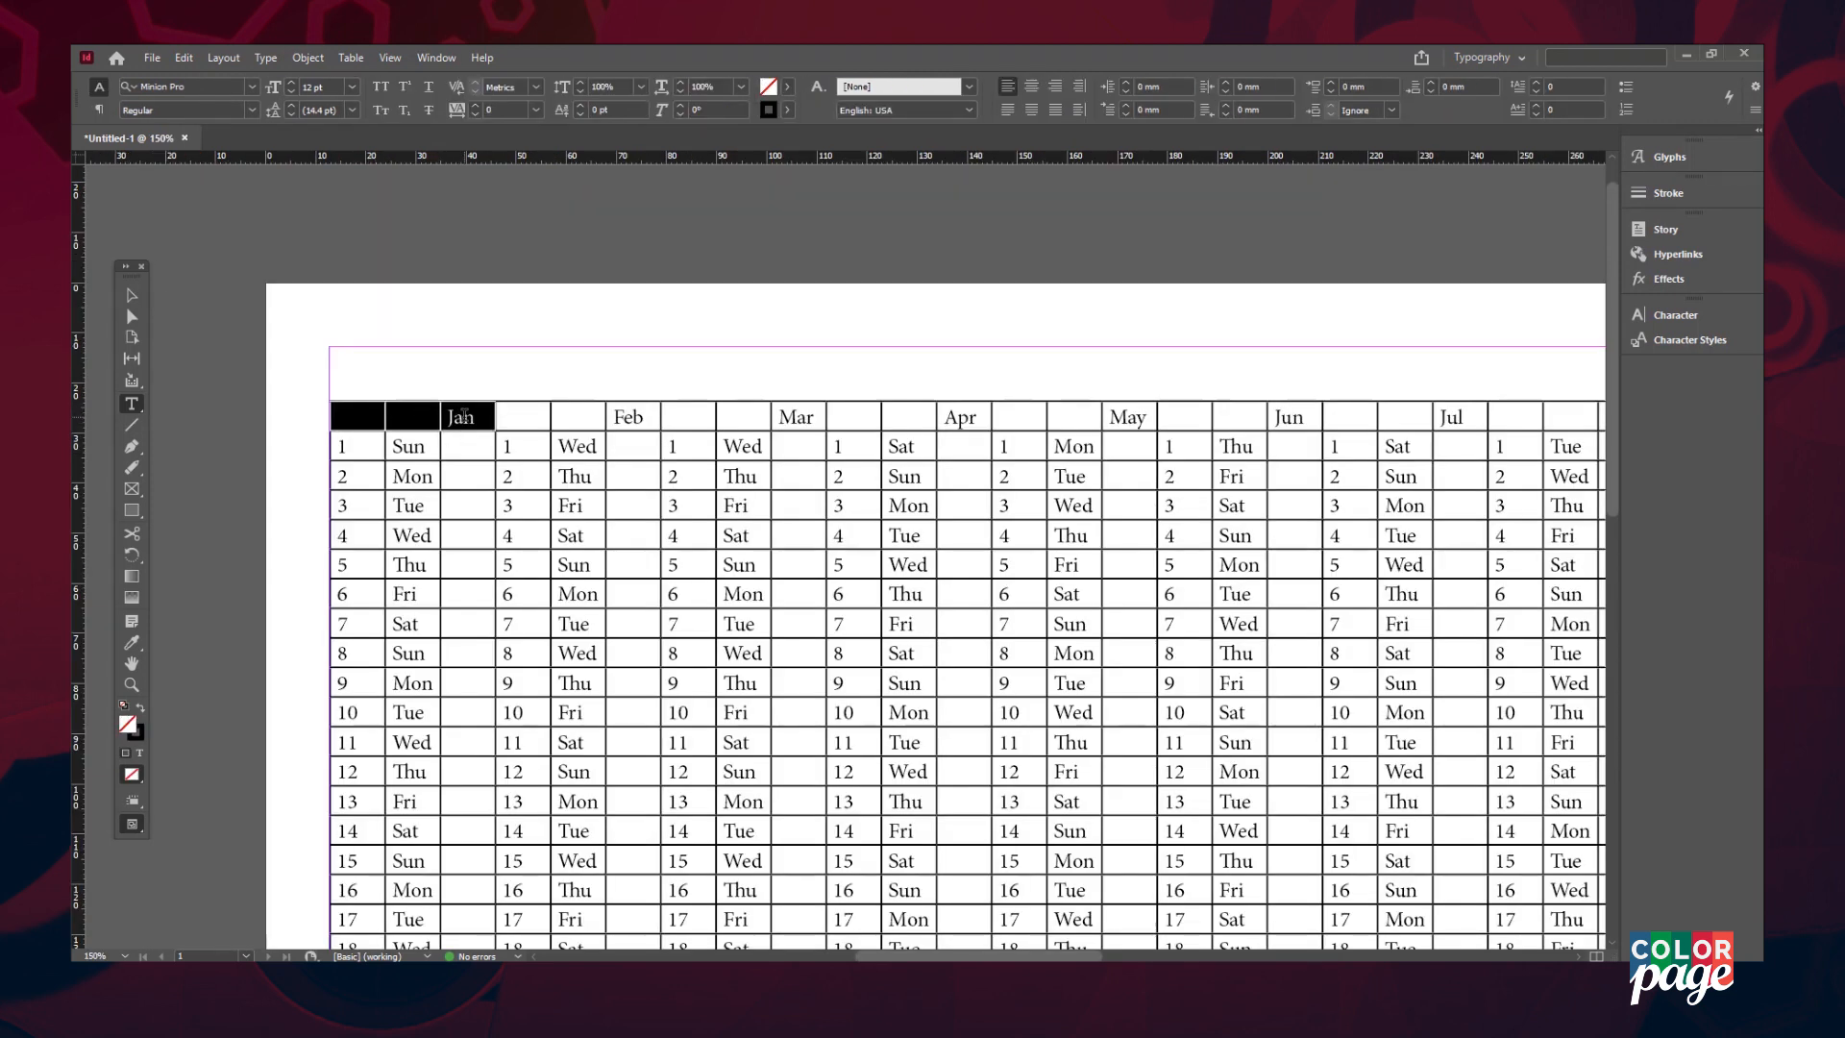
right_click(465, 421)
left_click(523, 538)
left_click(542, 412)
left_click_drag(542, 412, 631, 415)
right_click(632, 415)
left_click(703, 544)
left_click_drag(706, 416, 1124, 417)
right_click(785, 417)
left_click(869, 541)
right_click(952, 418)
left_click(1037, 544)
right_click(1125, 417)
left_click(1201, 540)
- Merge the header cells for Jun through Dec into single month headings
scroll(1200, 541, "down", 1)
scroll(1201, 541, "right", 12)
right_click(513, 345)
left_click_drag(425, 353, 1027, 359)
left_click(592, 466)
right_click(712, 346)
left_click(792, 468)
right_click(881, 356)
left_click(953, 477)
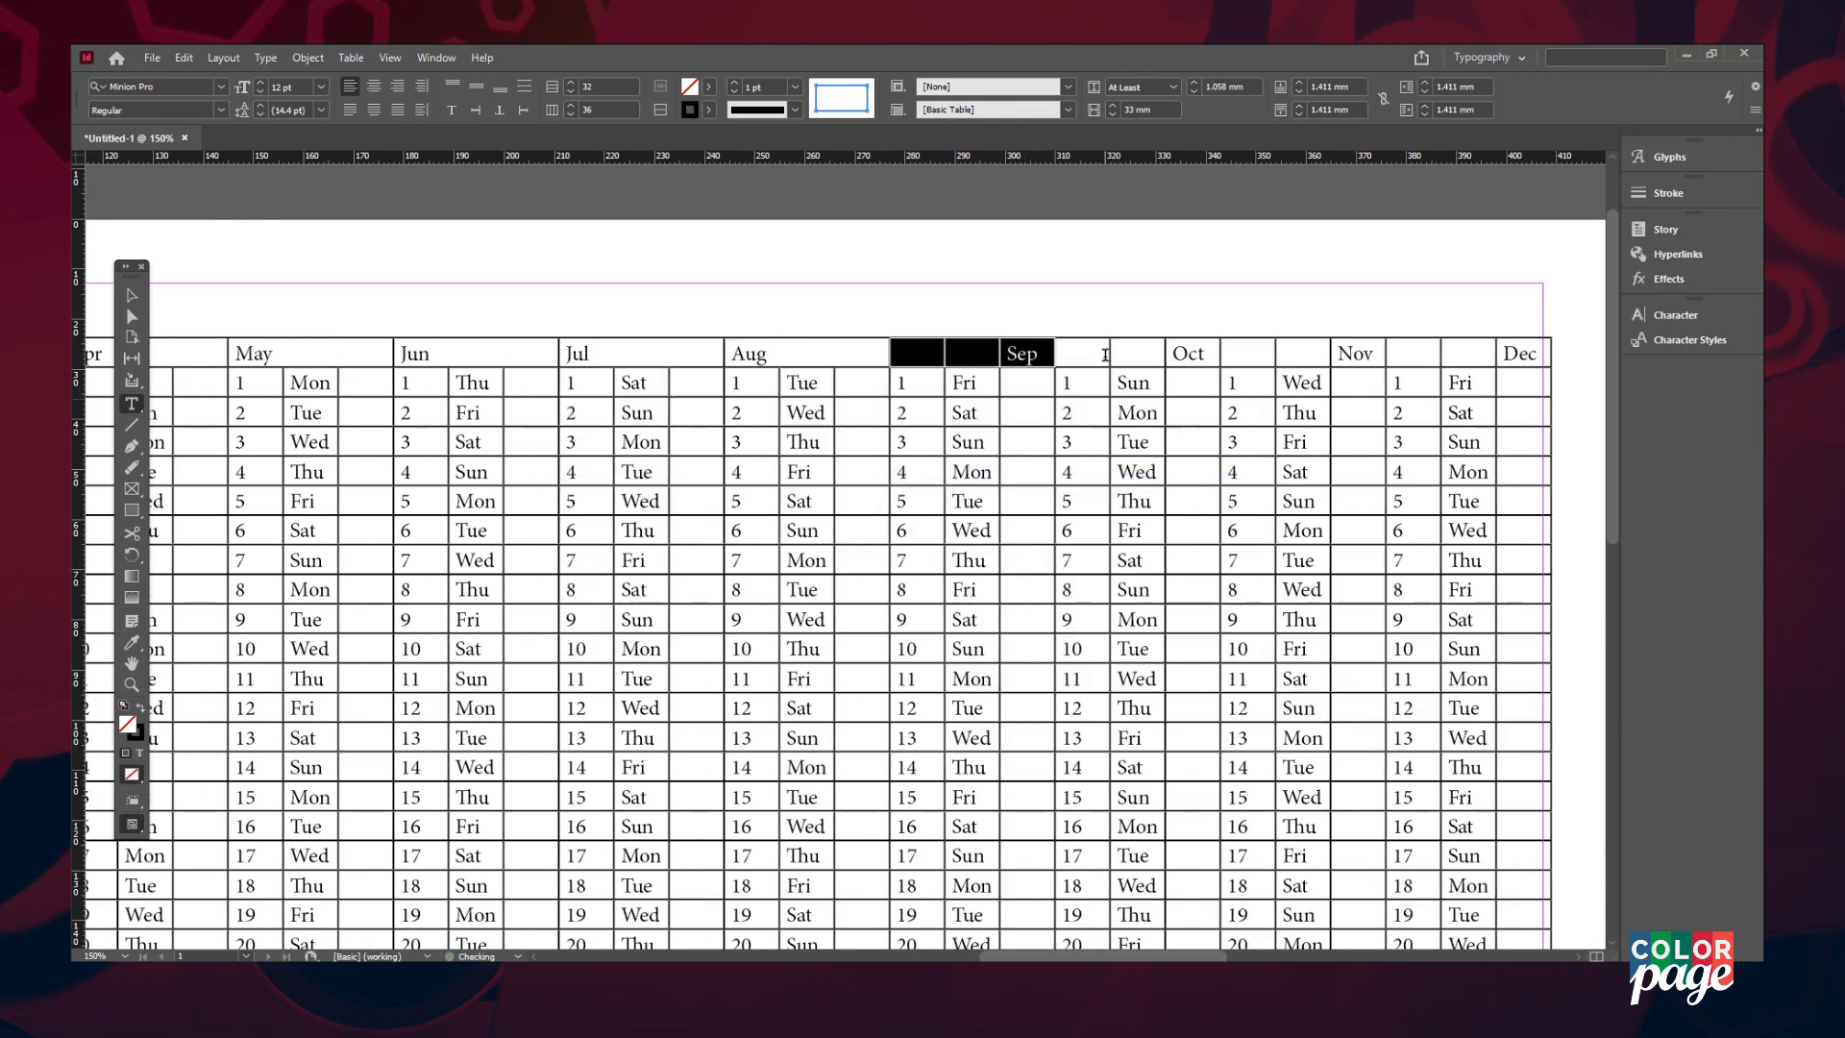
right_click(1351, 354)
left_click(1429, 474)
left_click_drag(1399, 354, 1505, 348)
right_click(1504, 348)
left_click(1581, 468)
- Centre the month names and make the whole Jan–Dec header row Bold
left_click(1461, 355)
key("ctrl+minus")
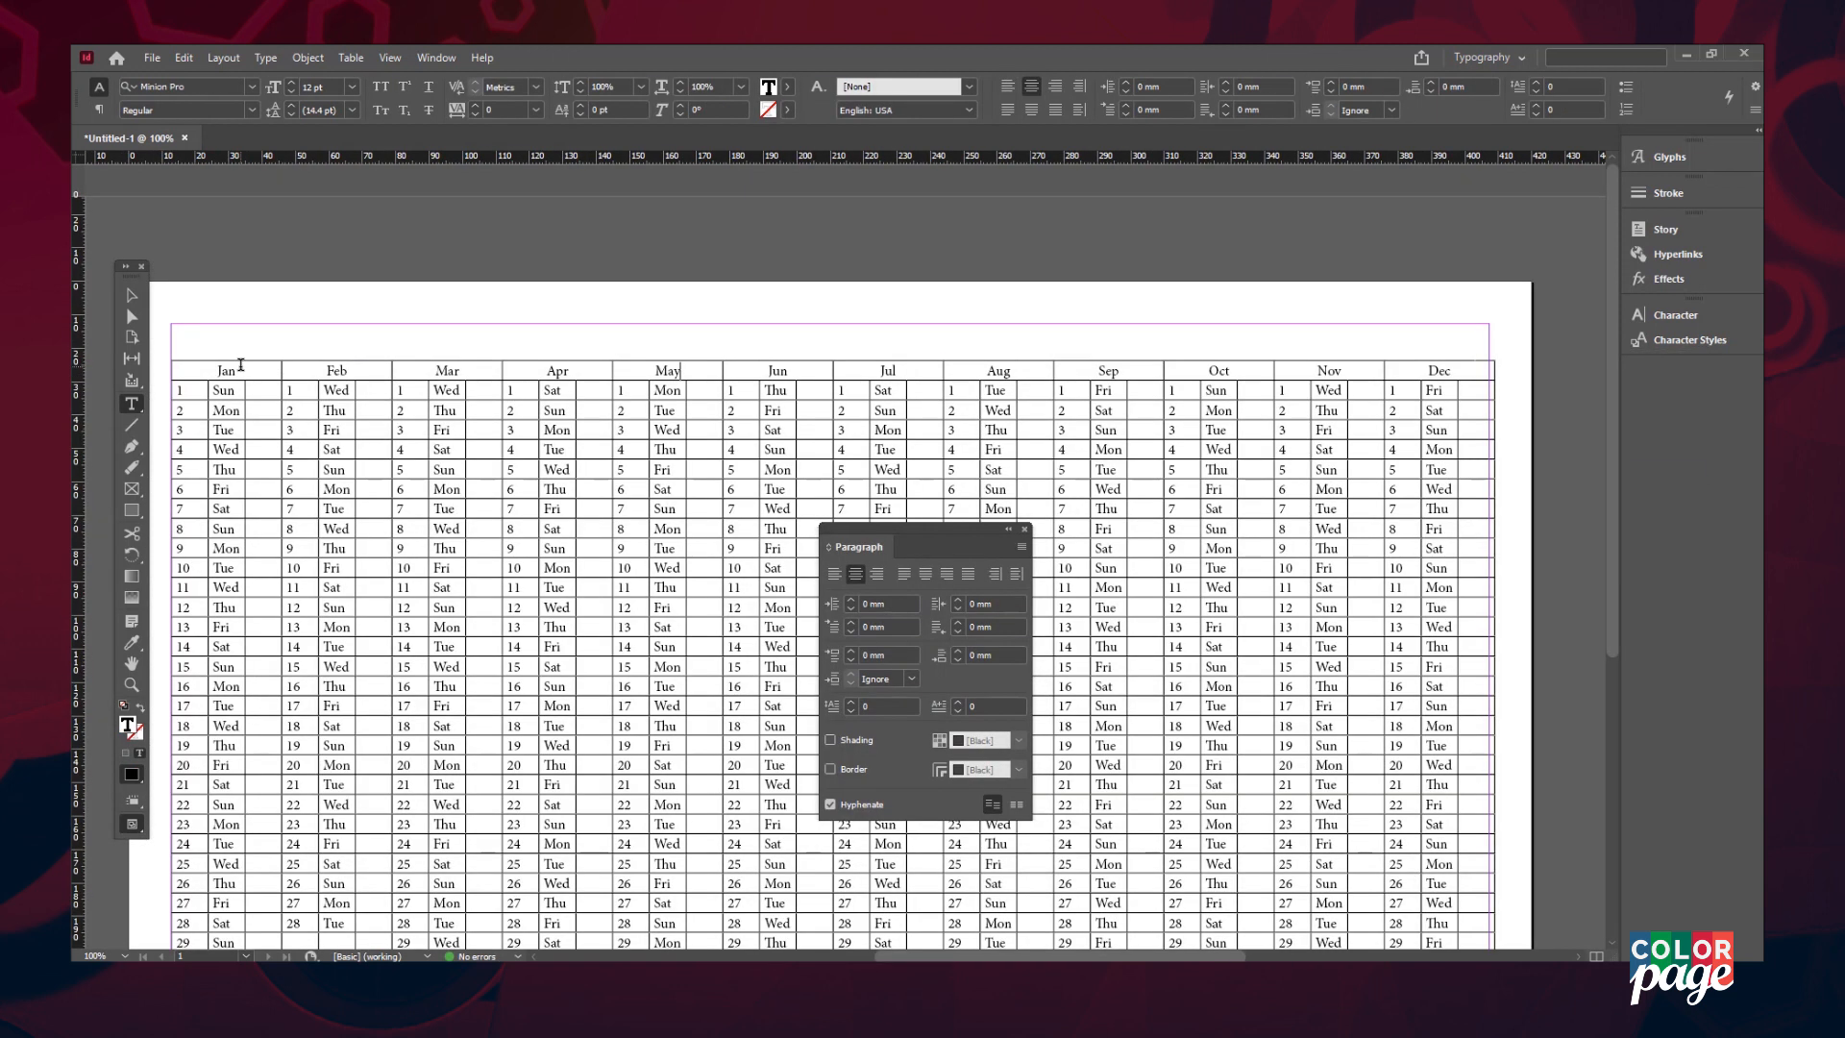
left_click_drag(240, 364, 1436, 373)
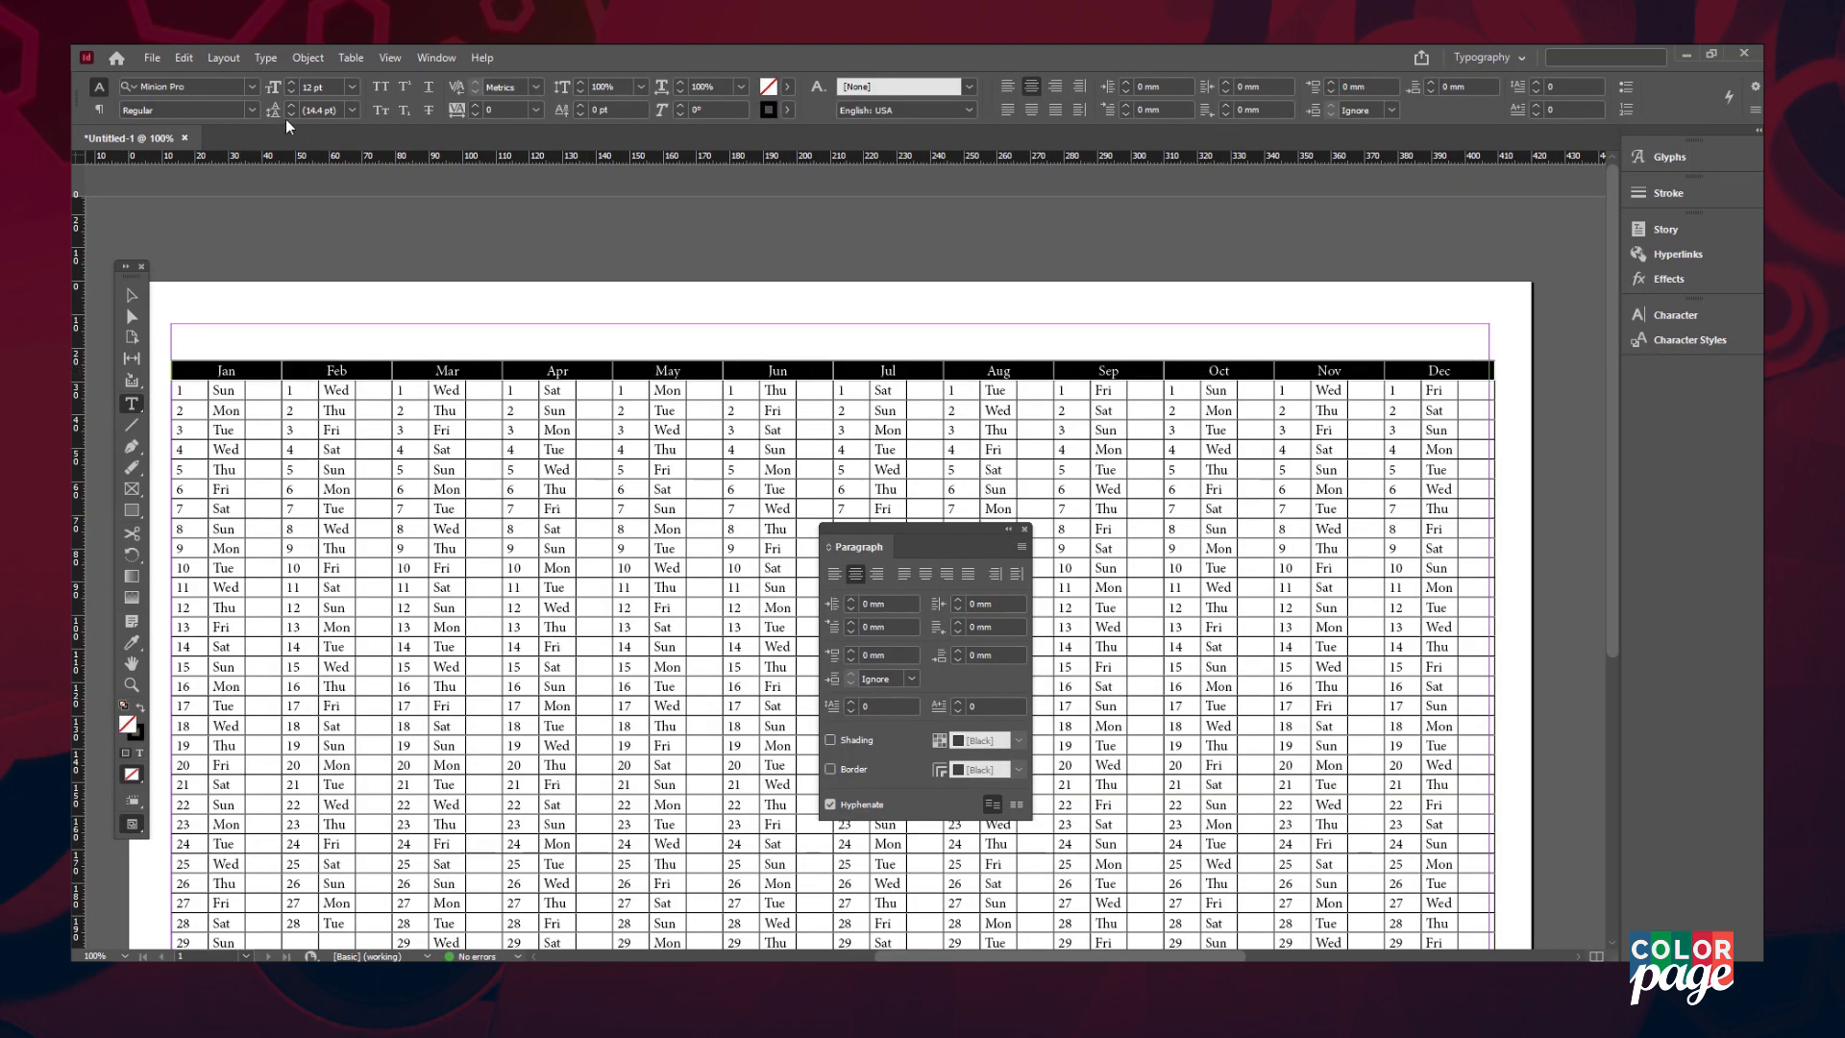
left_click(222, 110)
left_click(177, 288)
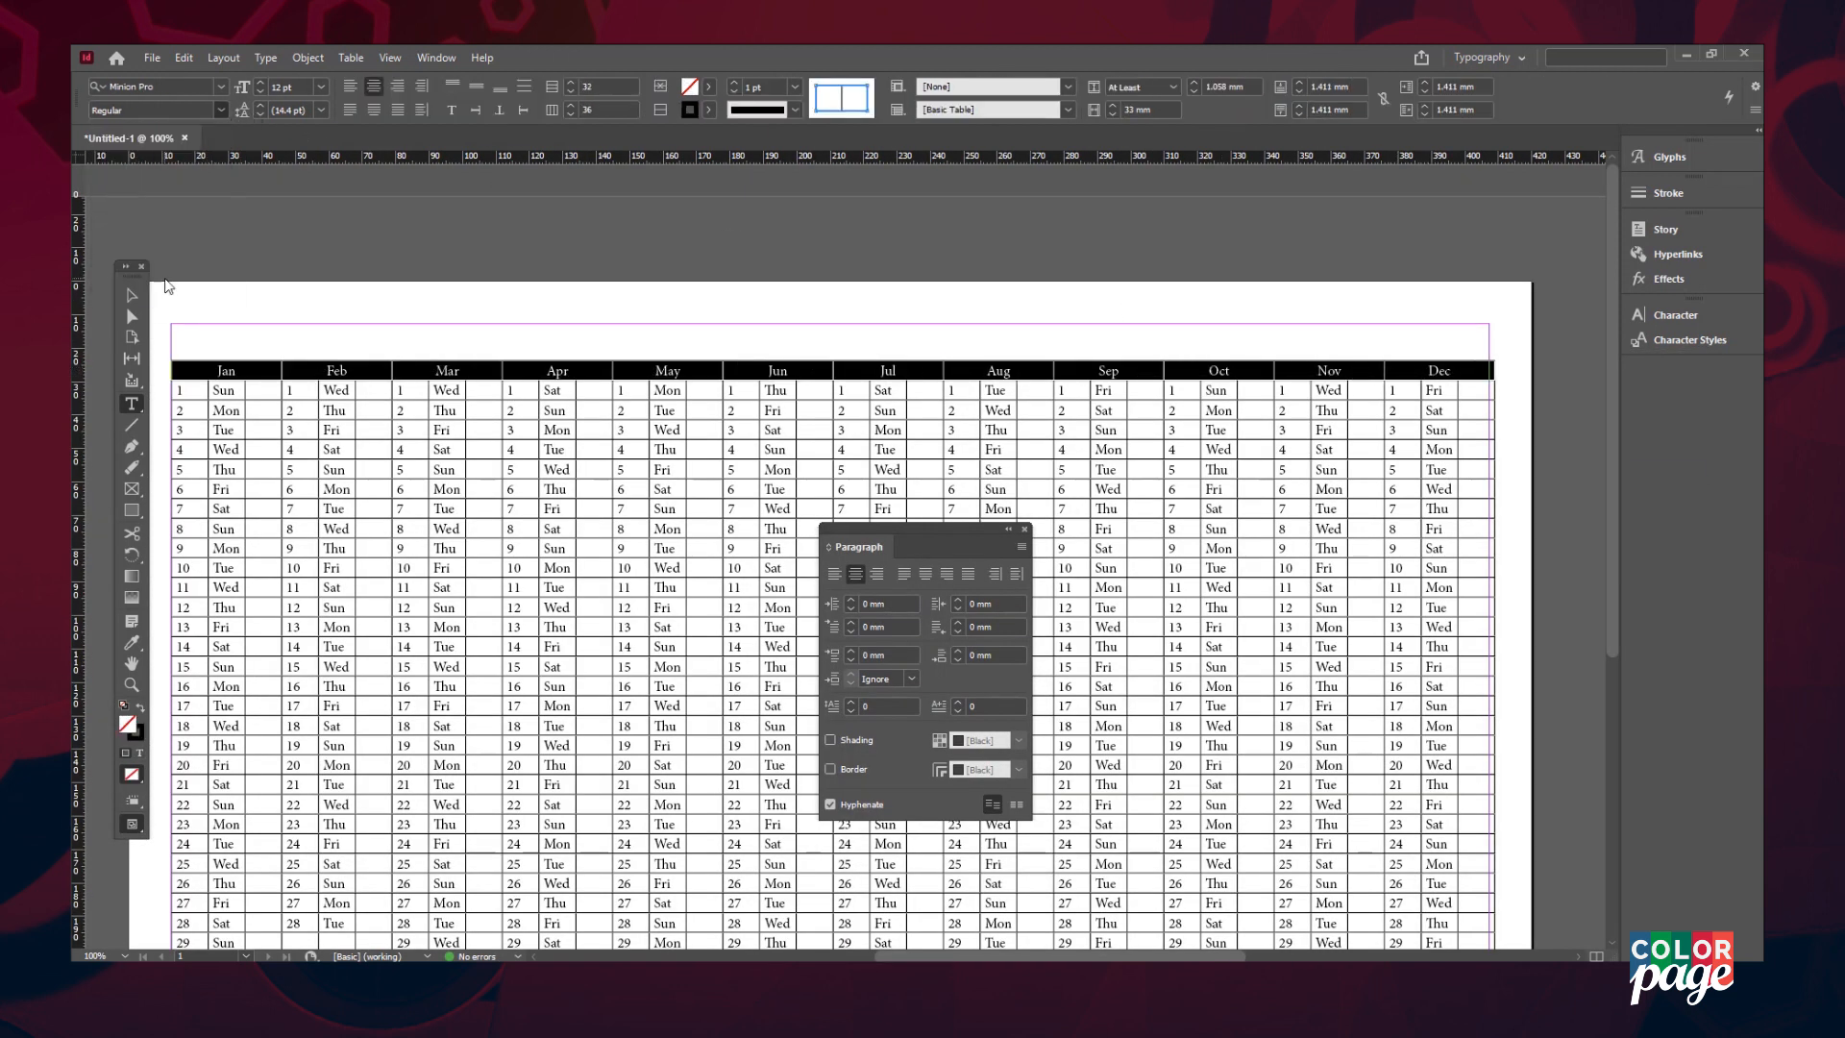
left_click(220, 371)
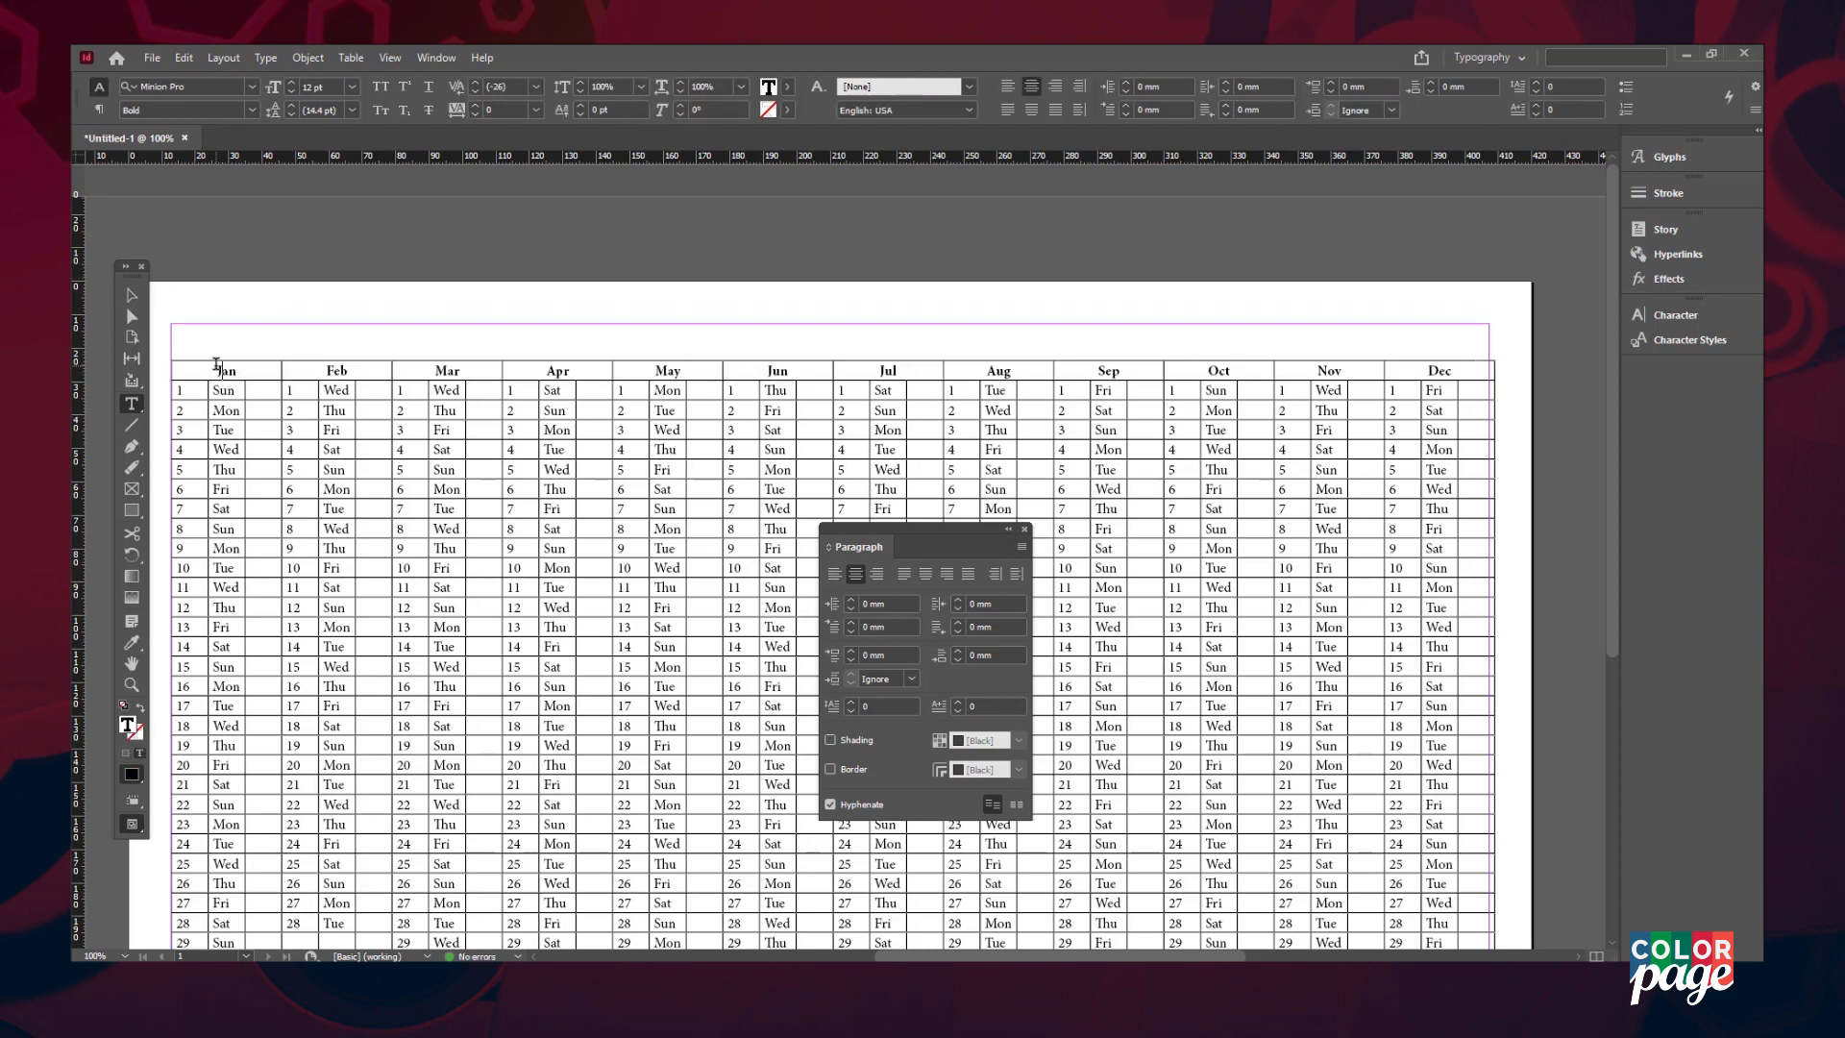
- Select the table again and bring up the Table menu's options
left_click(131, 294)
scroll(449, 397, "down", 3)
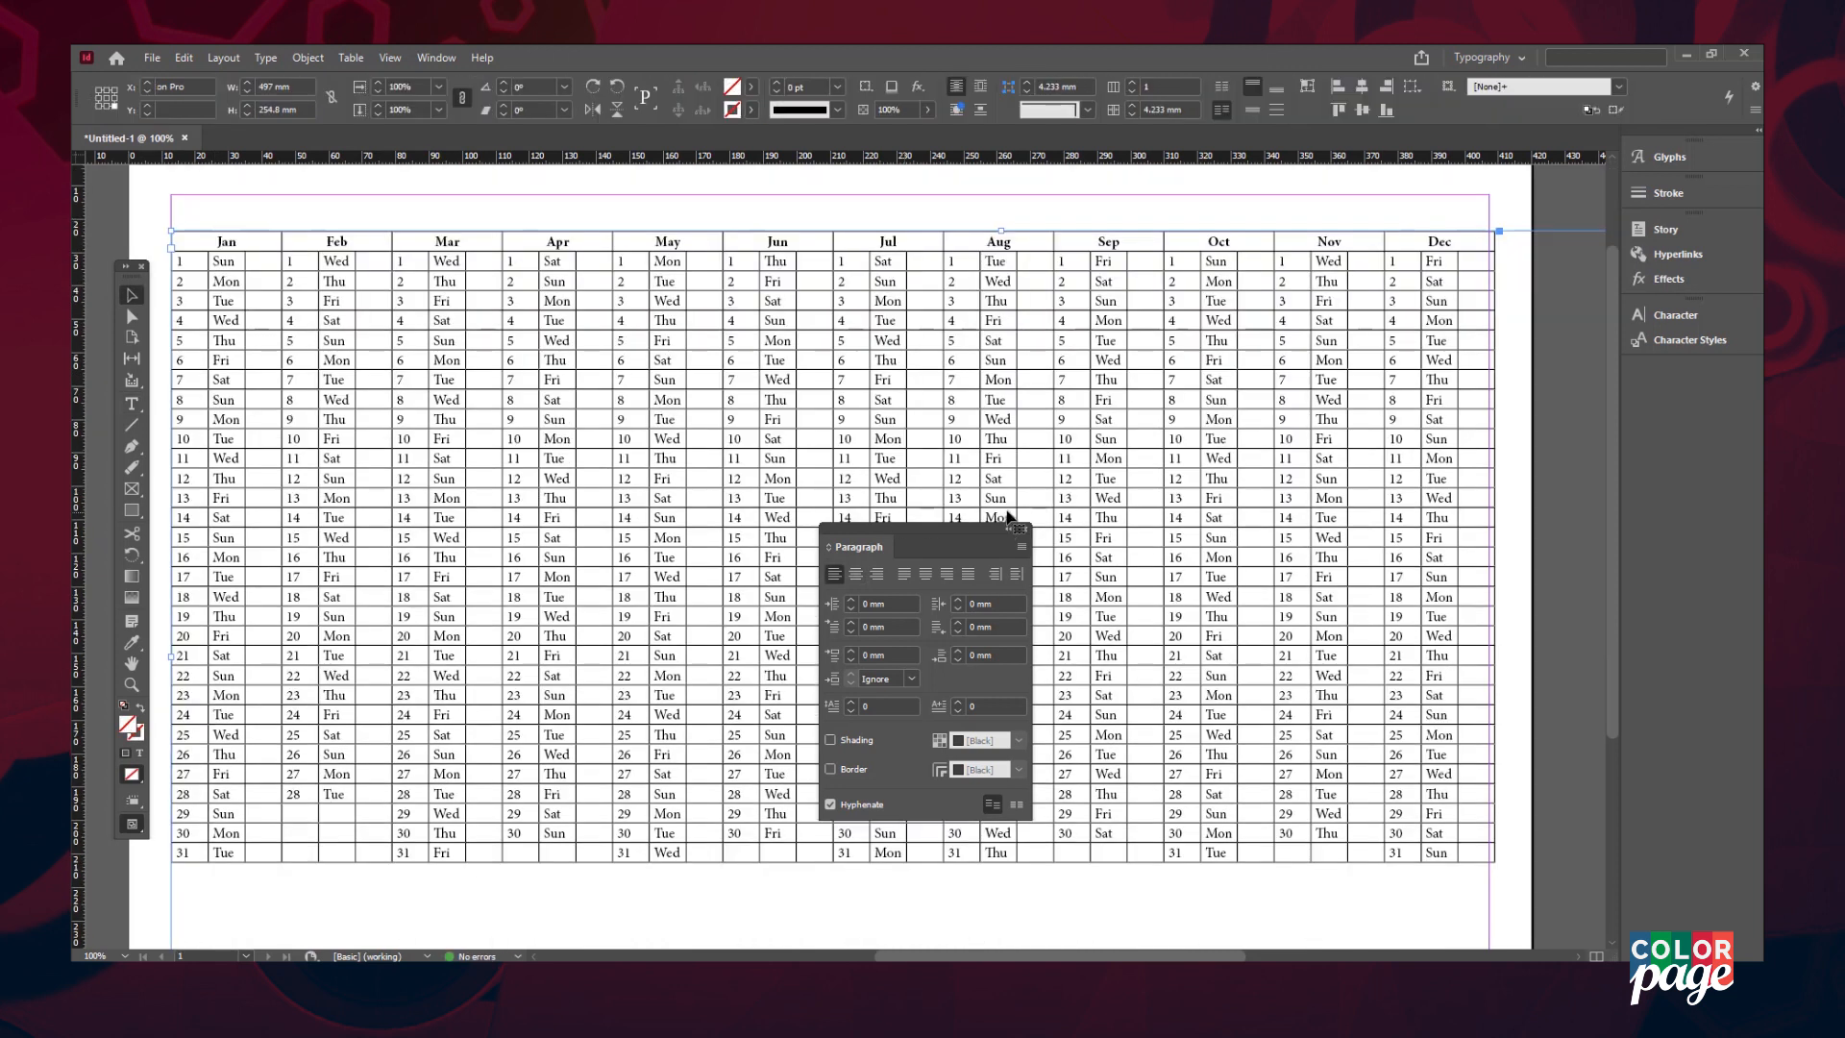
left_click(1024, 530)
double_click(919, 420)
left_click(351, 58)
mouse_move(473, 145)
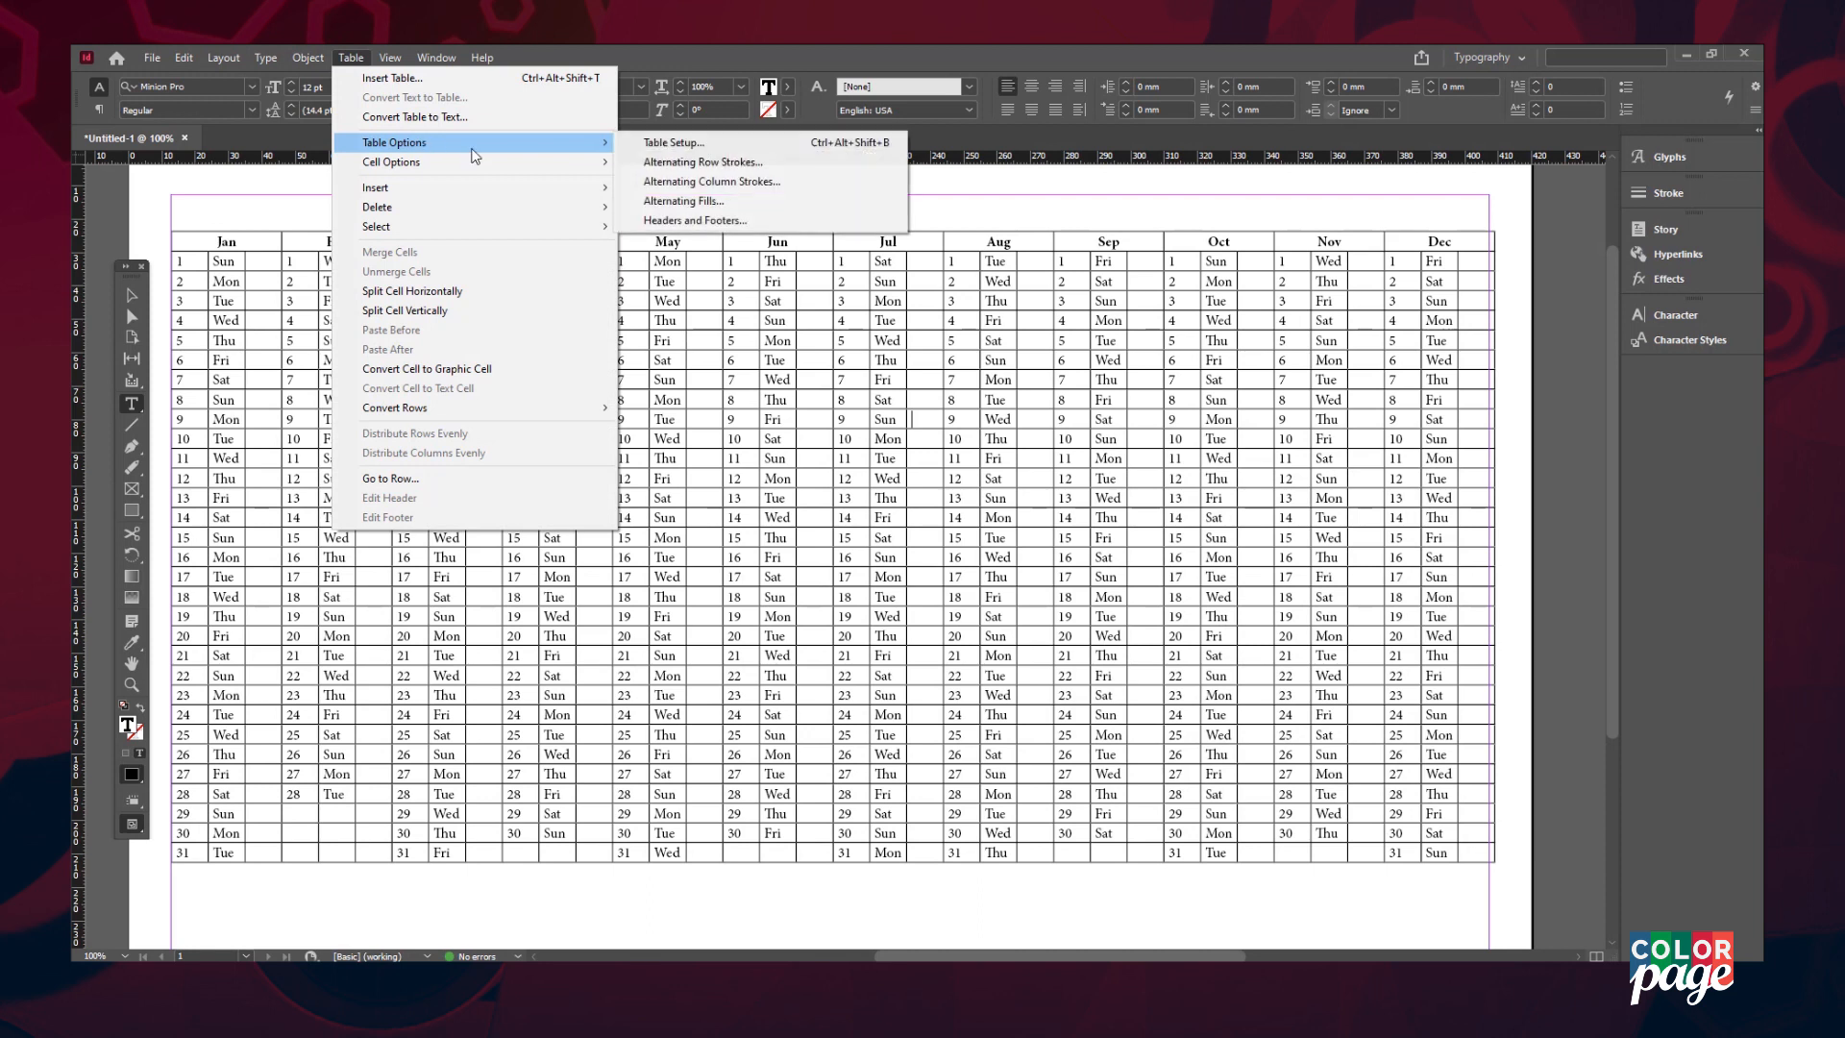
- Fill every third column with a 20% tint of the C=100 M=90 Y=10 K=0 blue
left_click(733, 201)
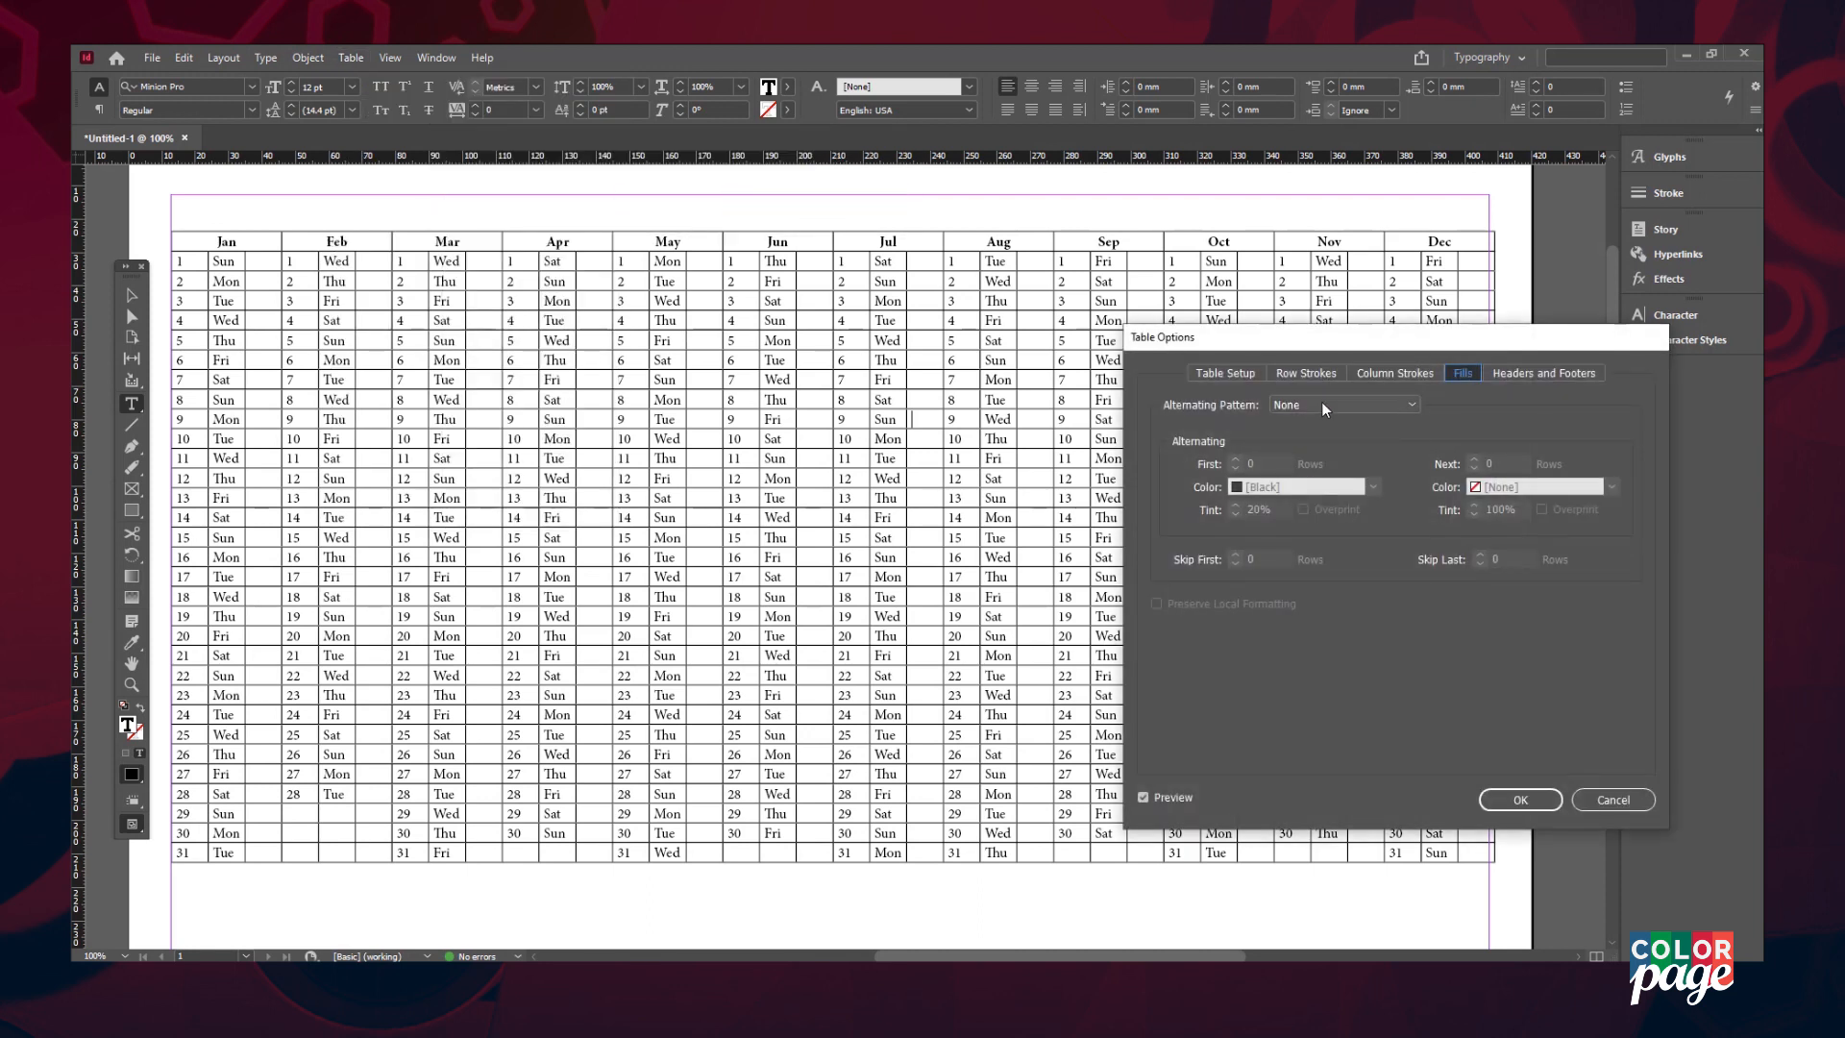
left_click(1324, 408)
left_click(1340, 554)
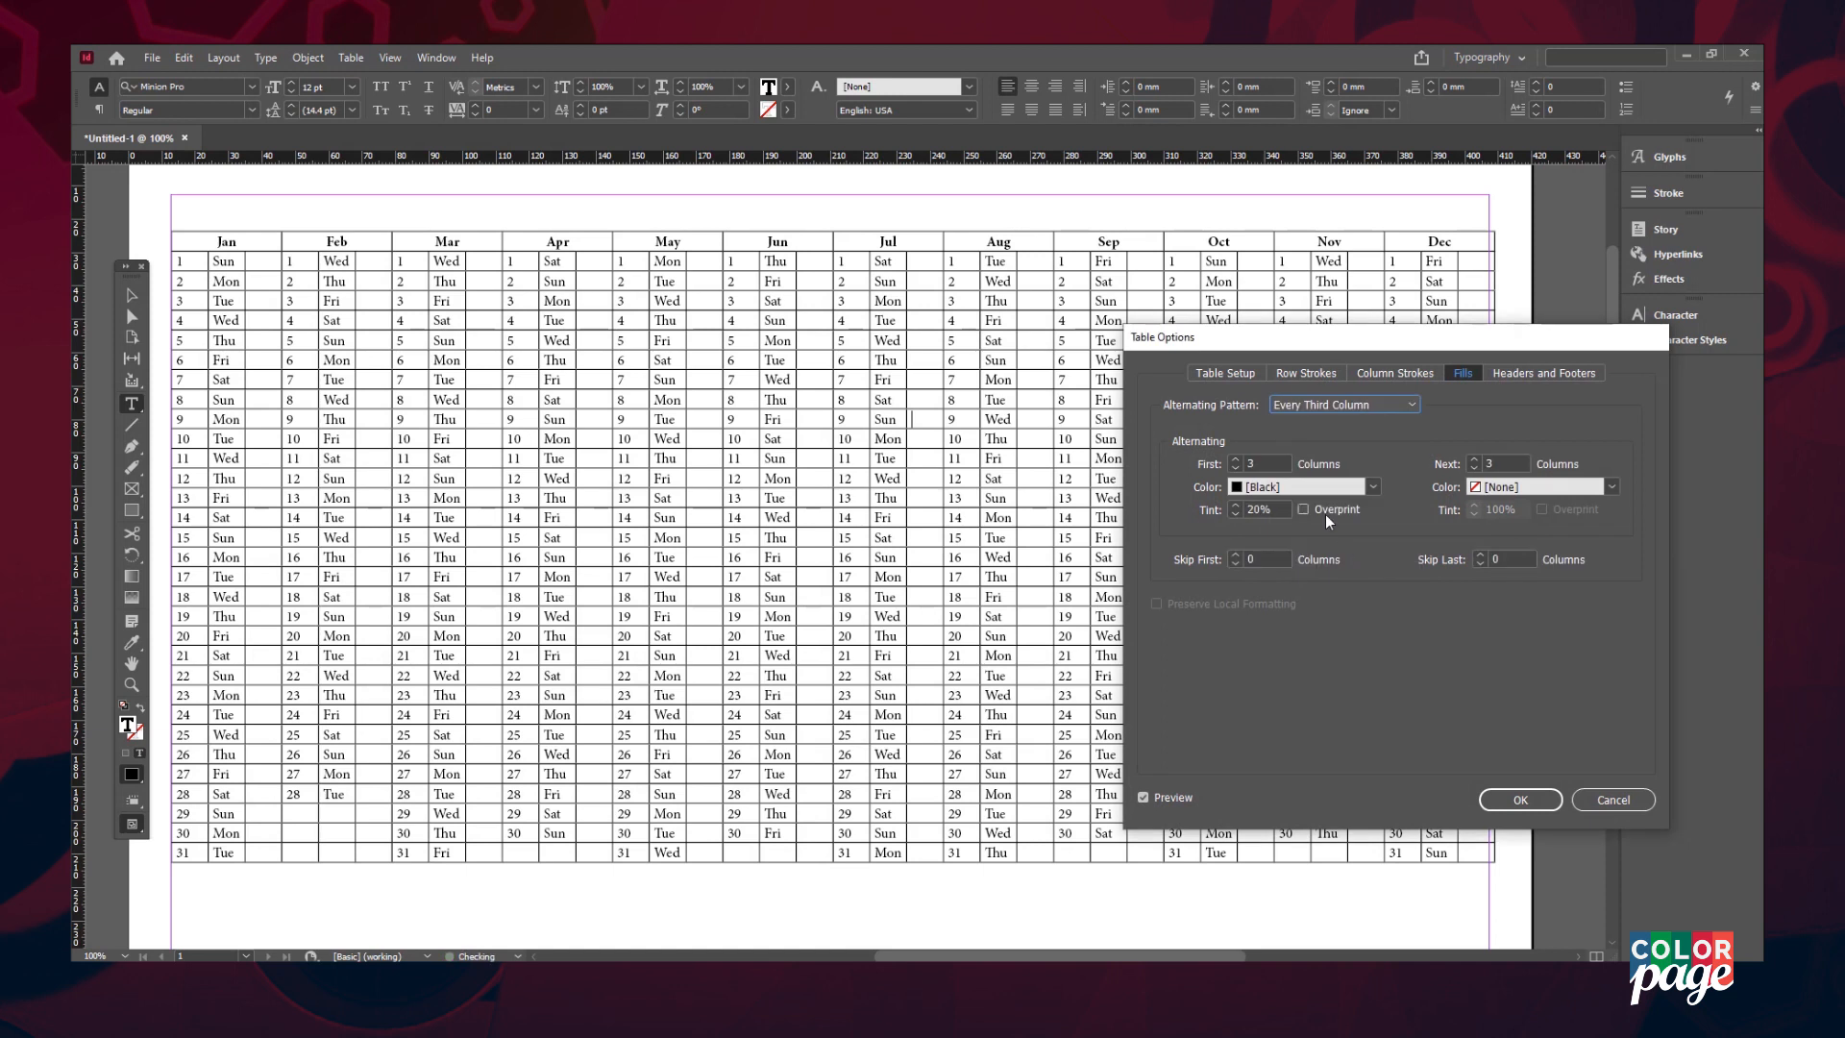
left_click(1373, 486)
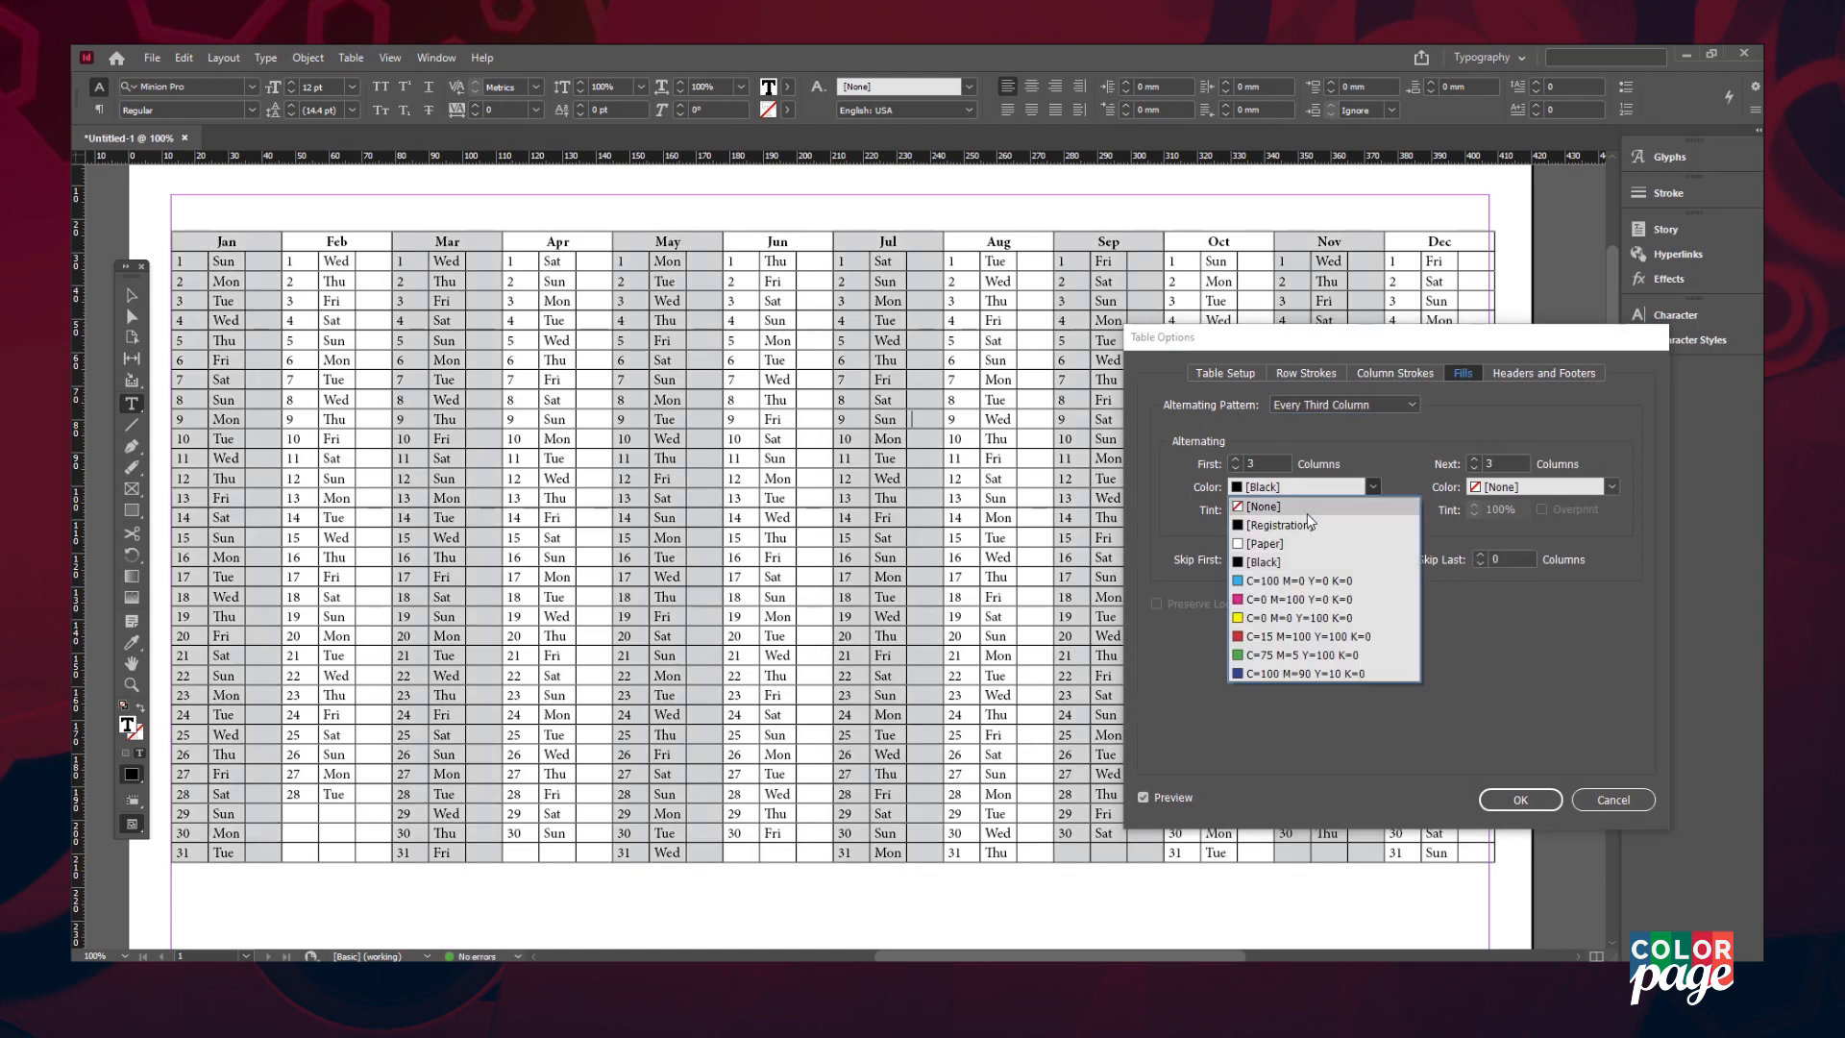
left_click(1312, 672)
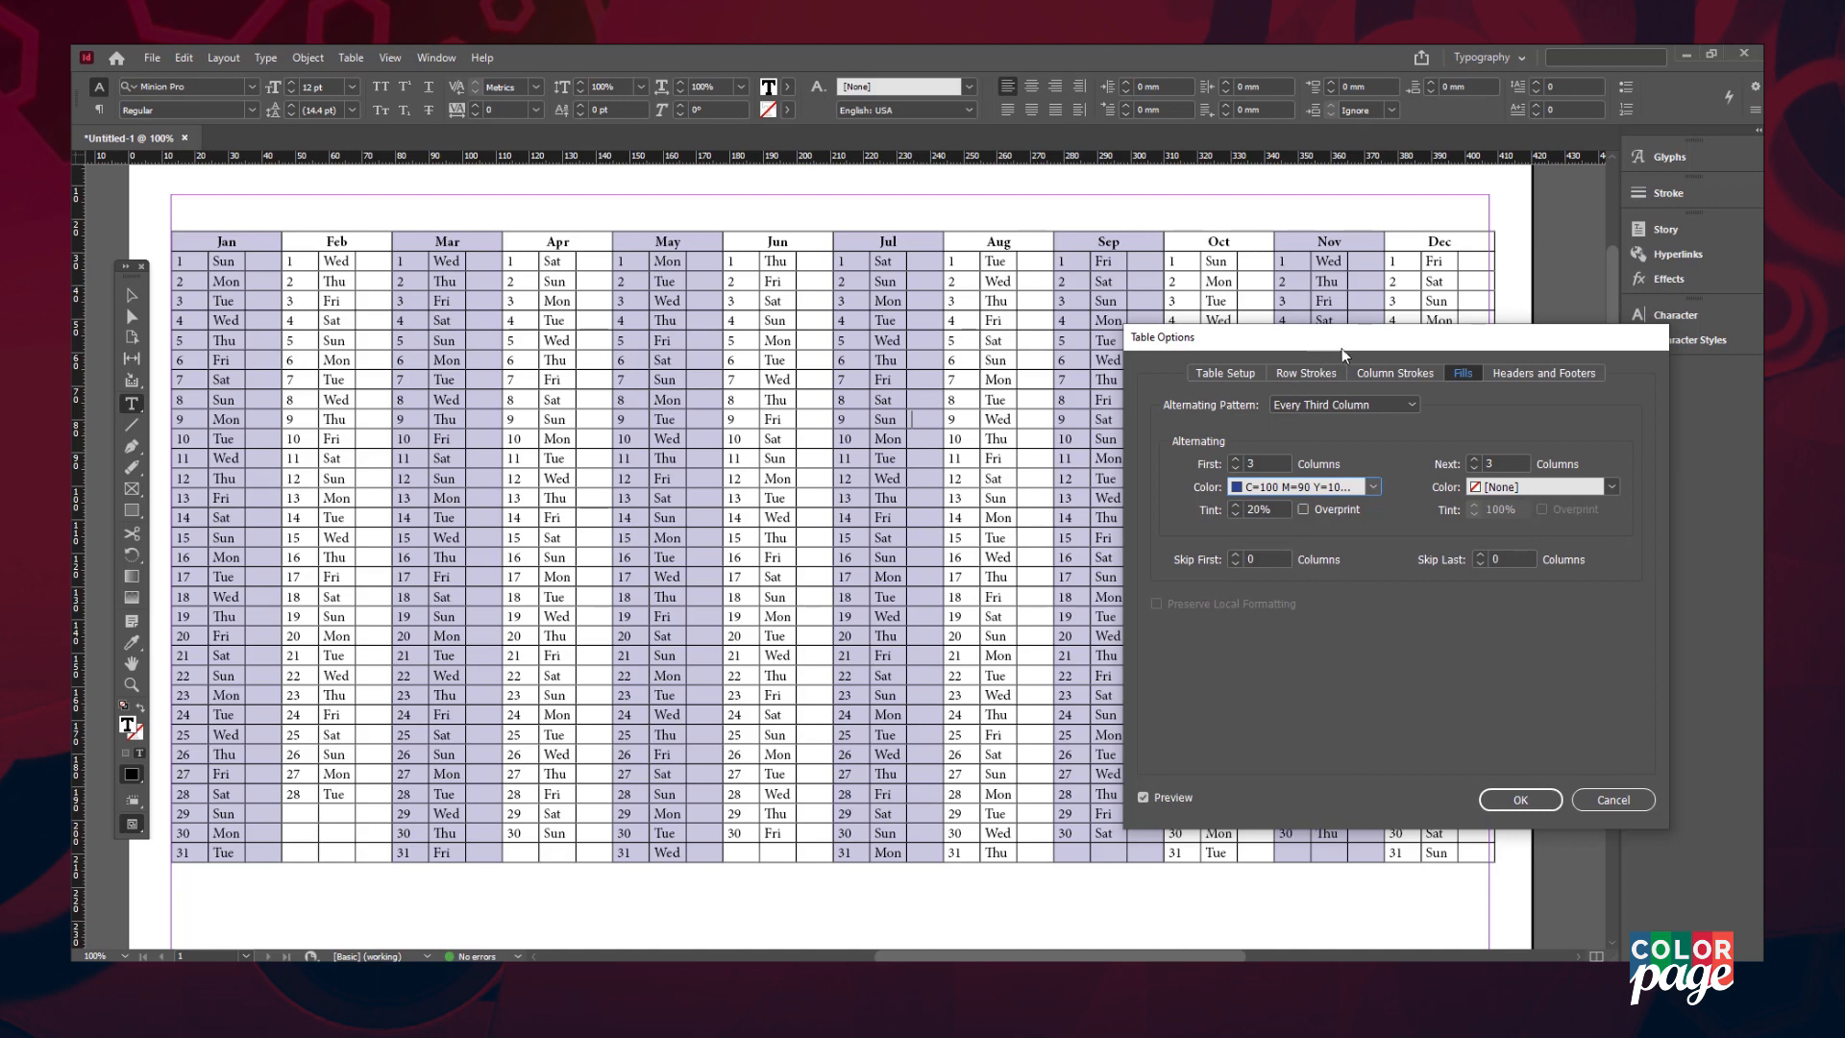
- Set custom column strokes with 0.5 pt weight for the next columns and apply
left_click(1379, 380)
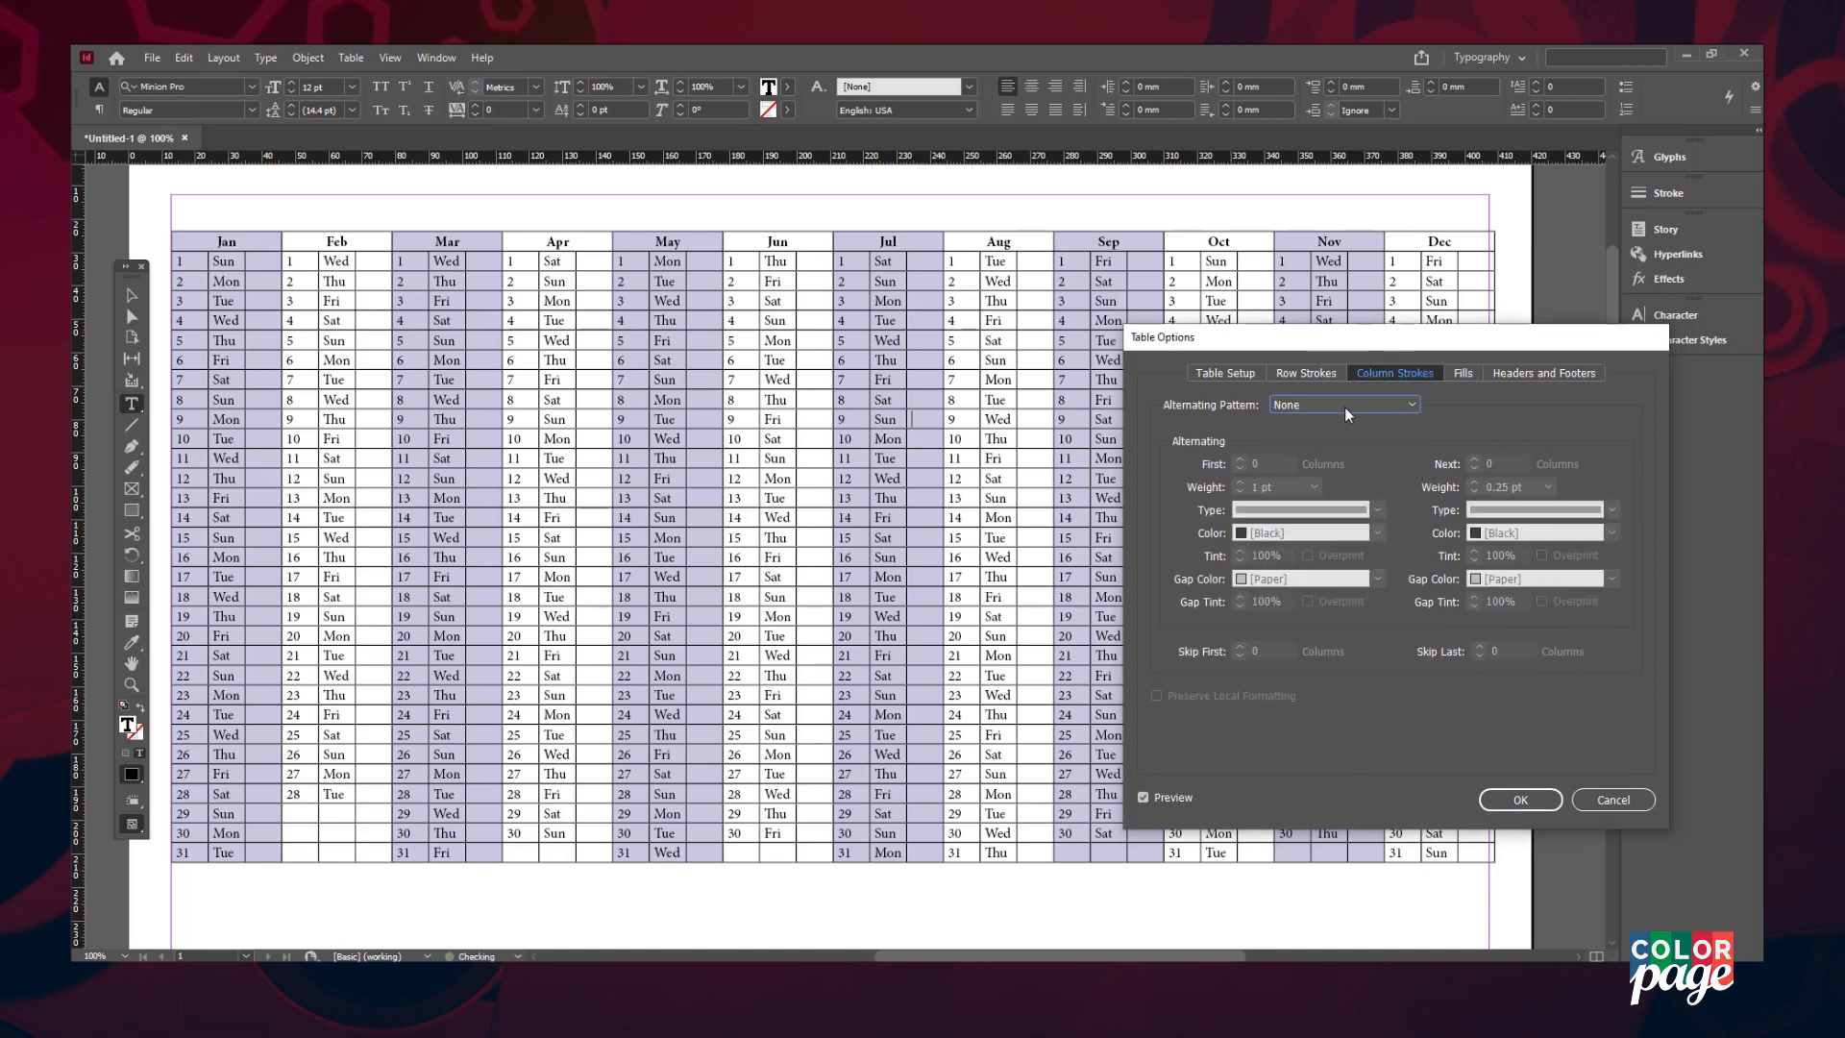
left_click(1349, 404)
left_click(1335, 497)
left_click(1547, 487)
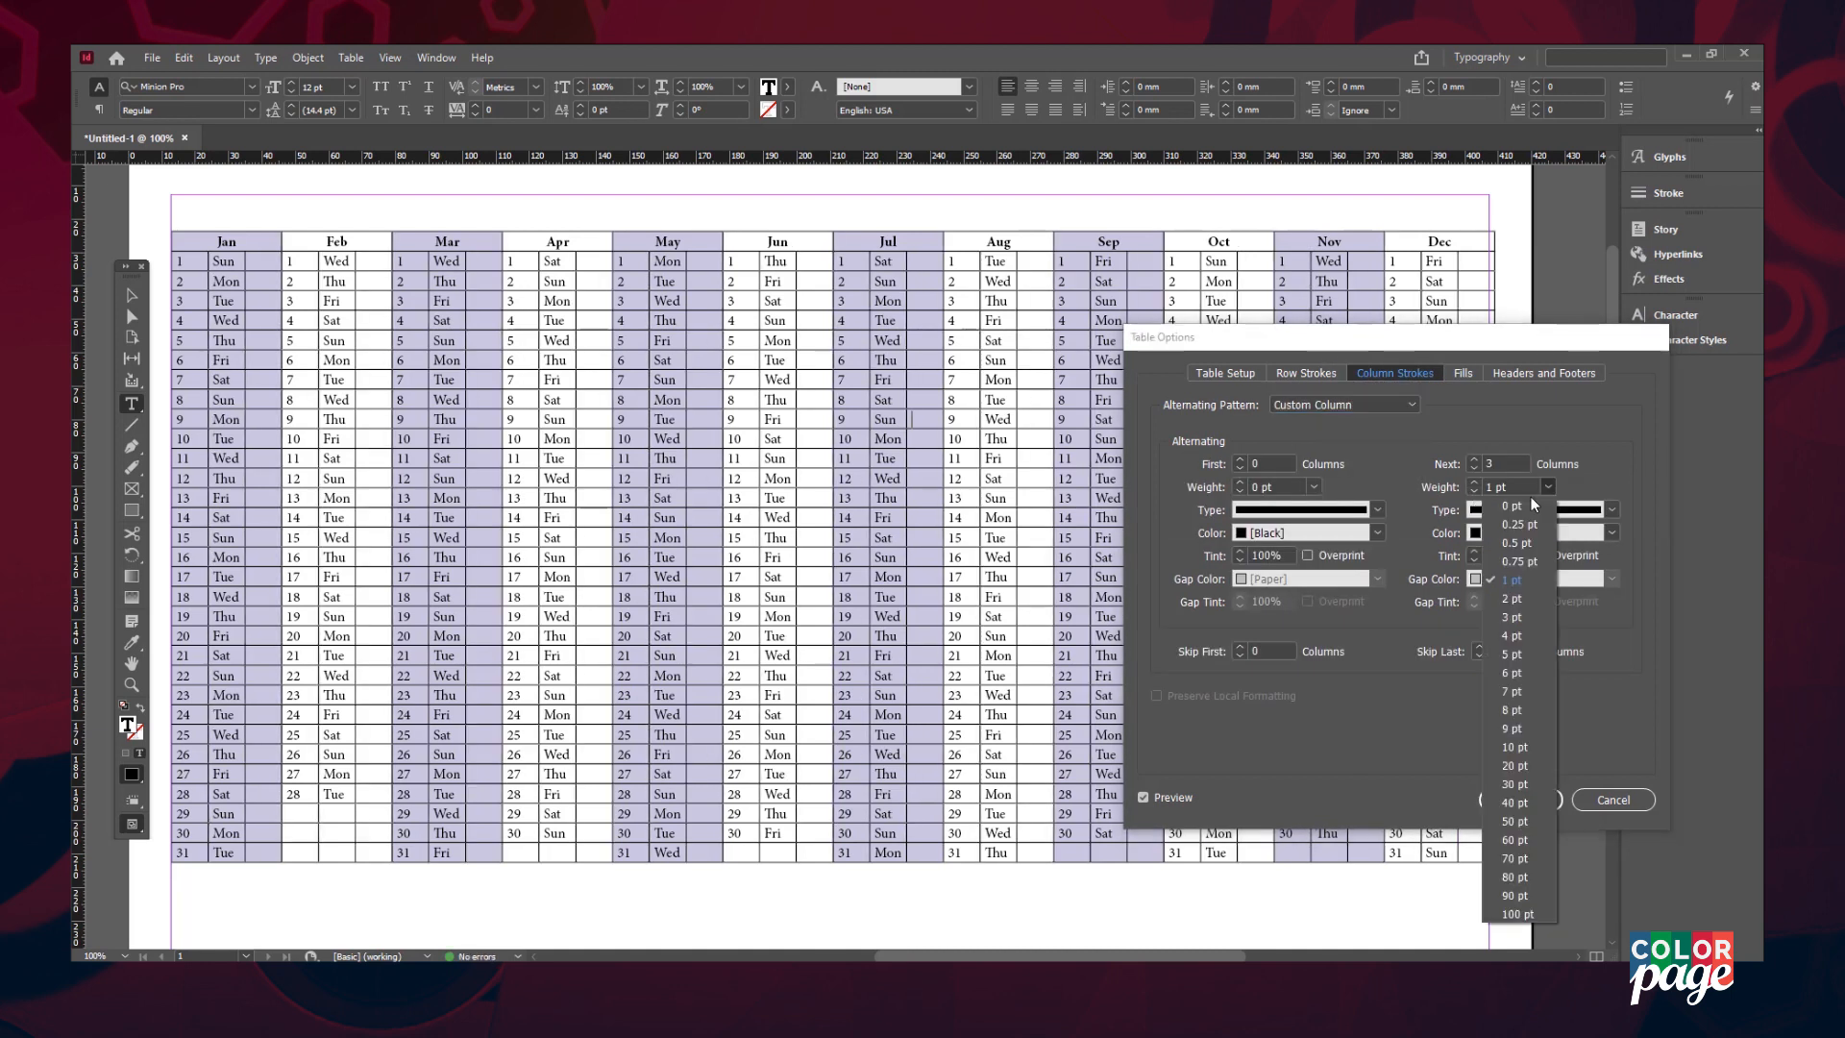
left_click(1506, 544)
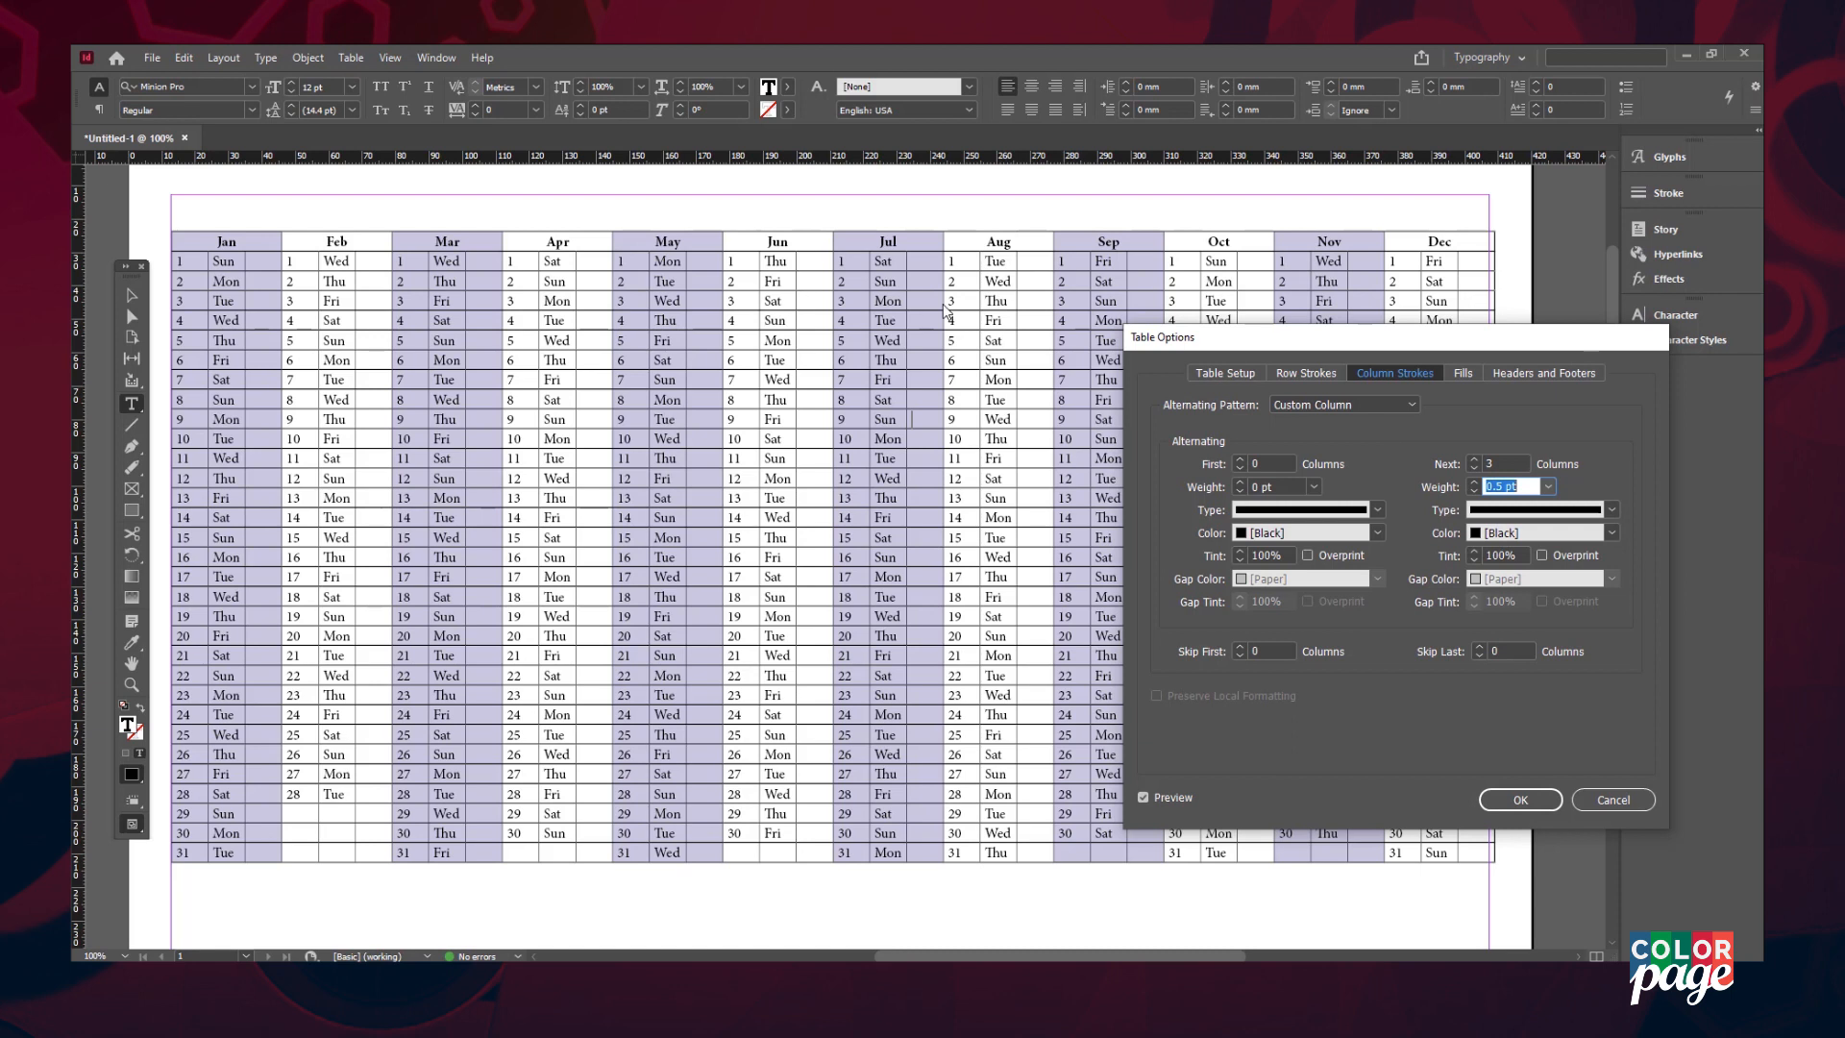
left_click(1519, 799)
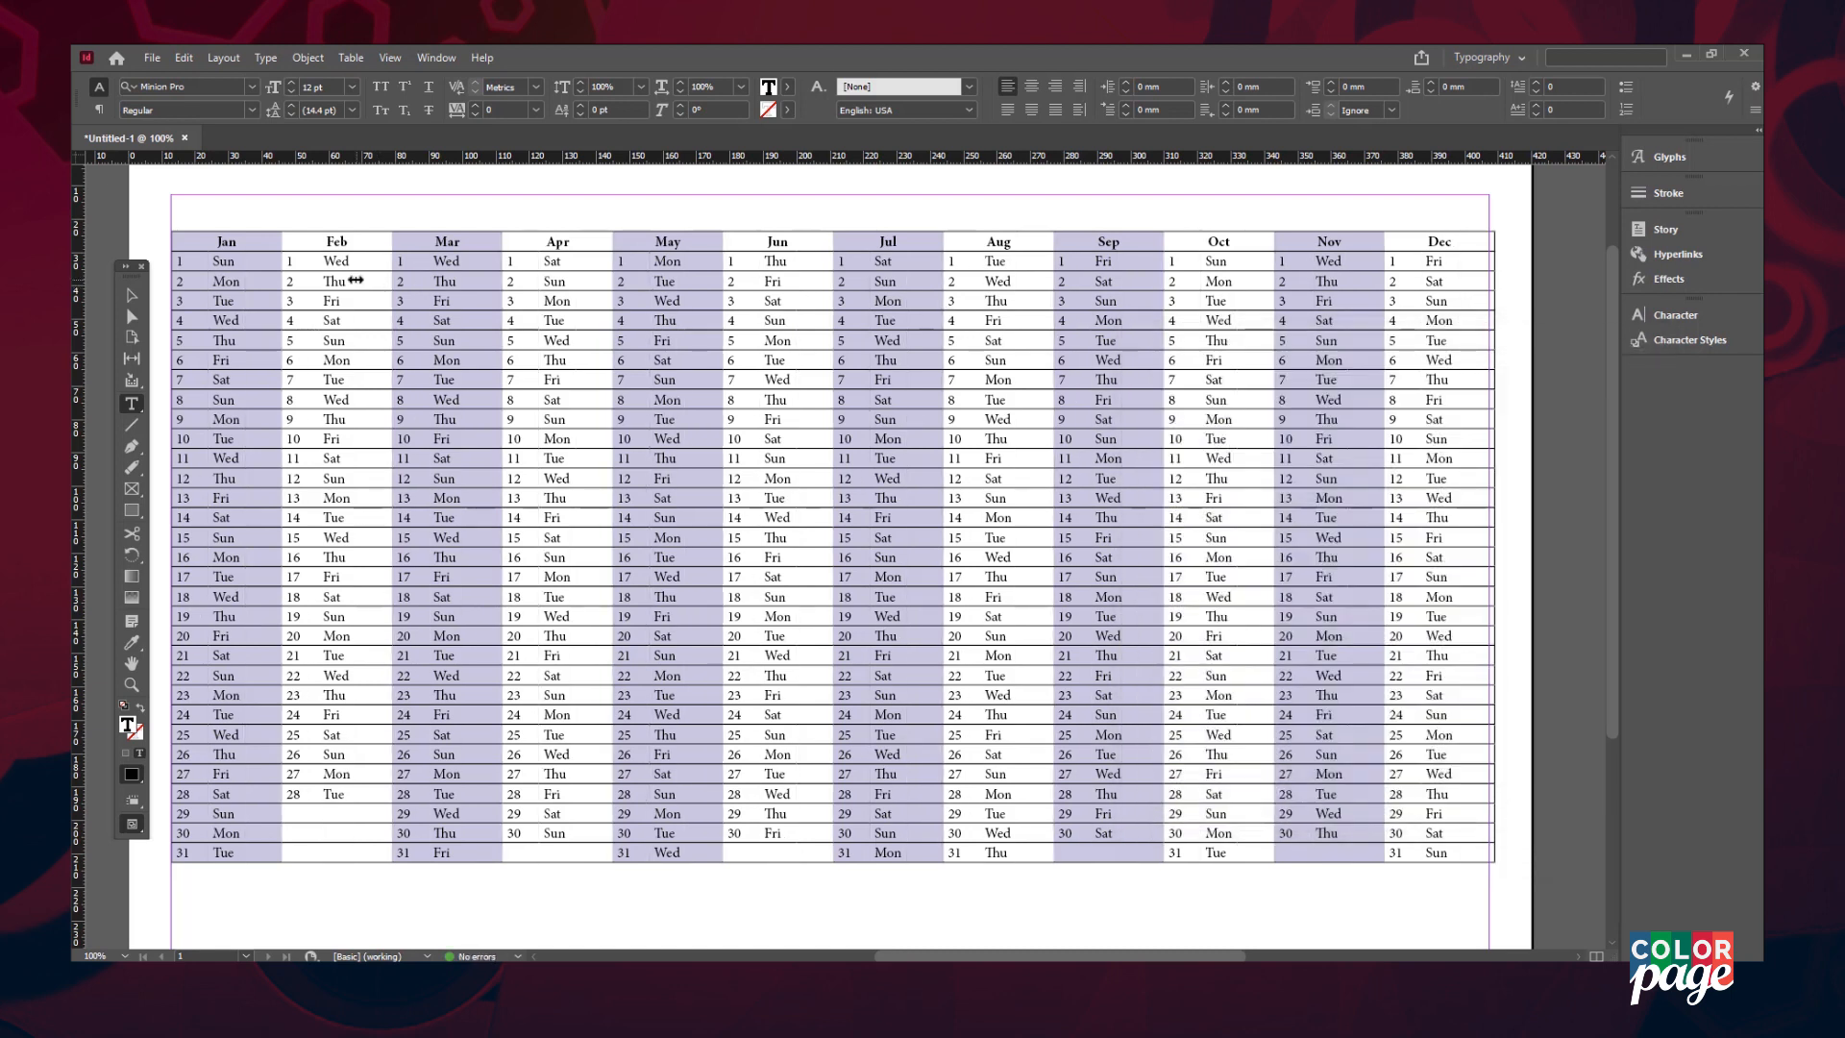
- Set the table's alternating row strokes pattern to None
right_click(315, 266)
mouse_move(384, 144)
left_click(692, 165)
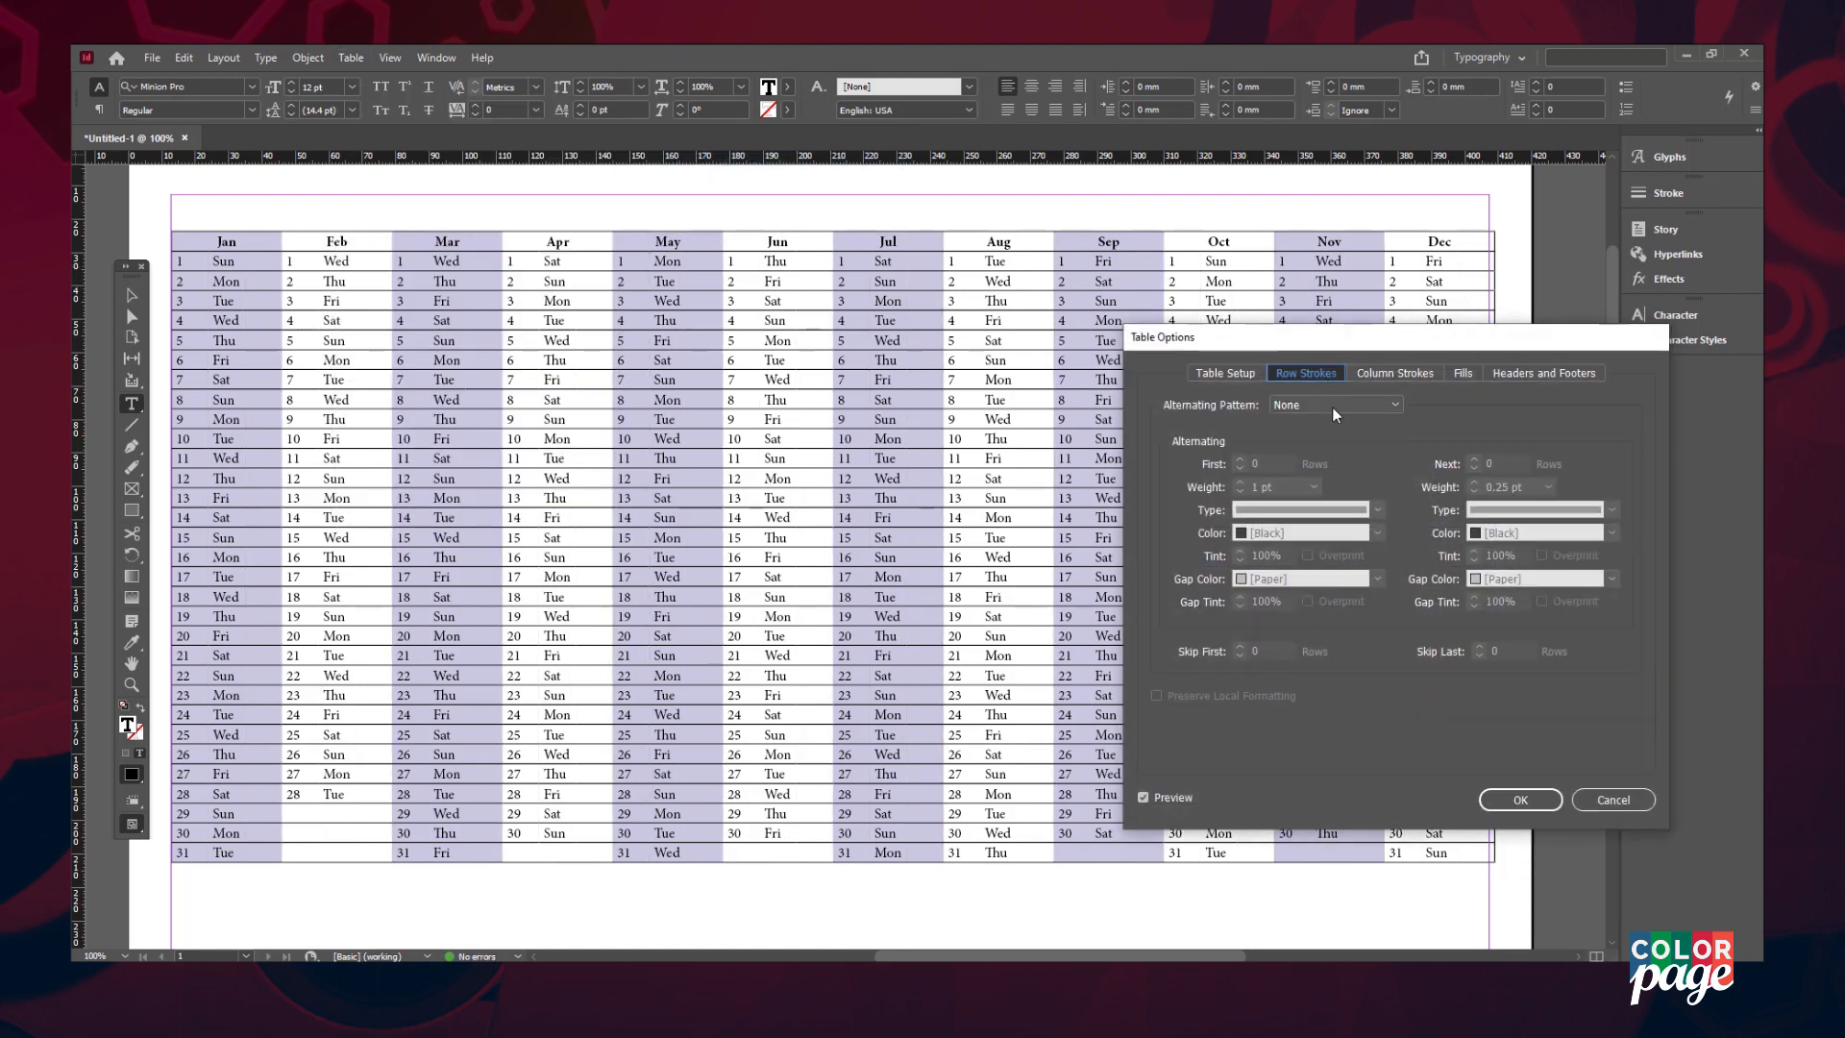
left_click(1337, 406)
left_click(1292, 426)
left_click(1519, 800)
left_click_drag(1456, 853, 192, 261)
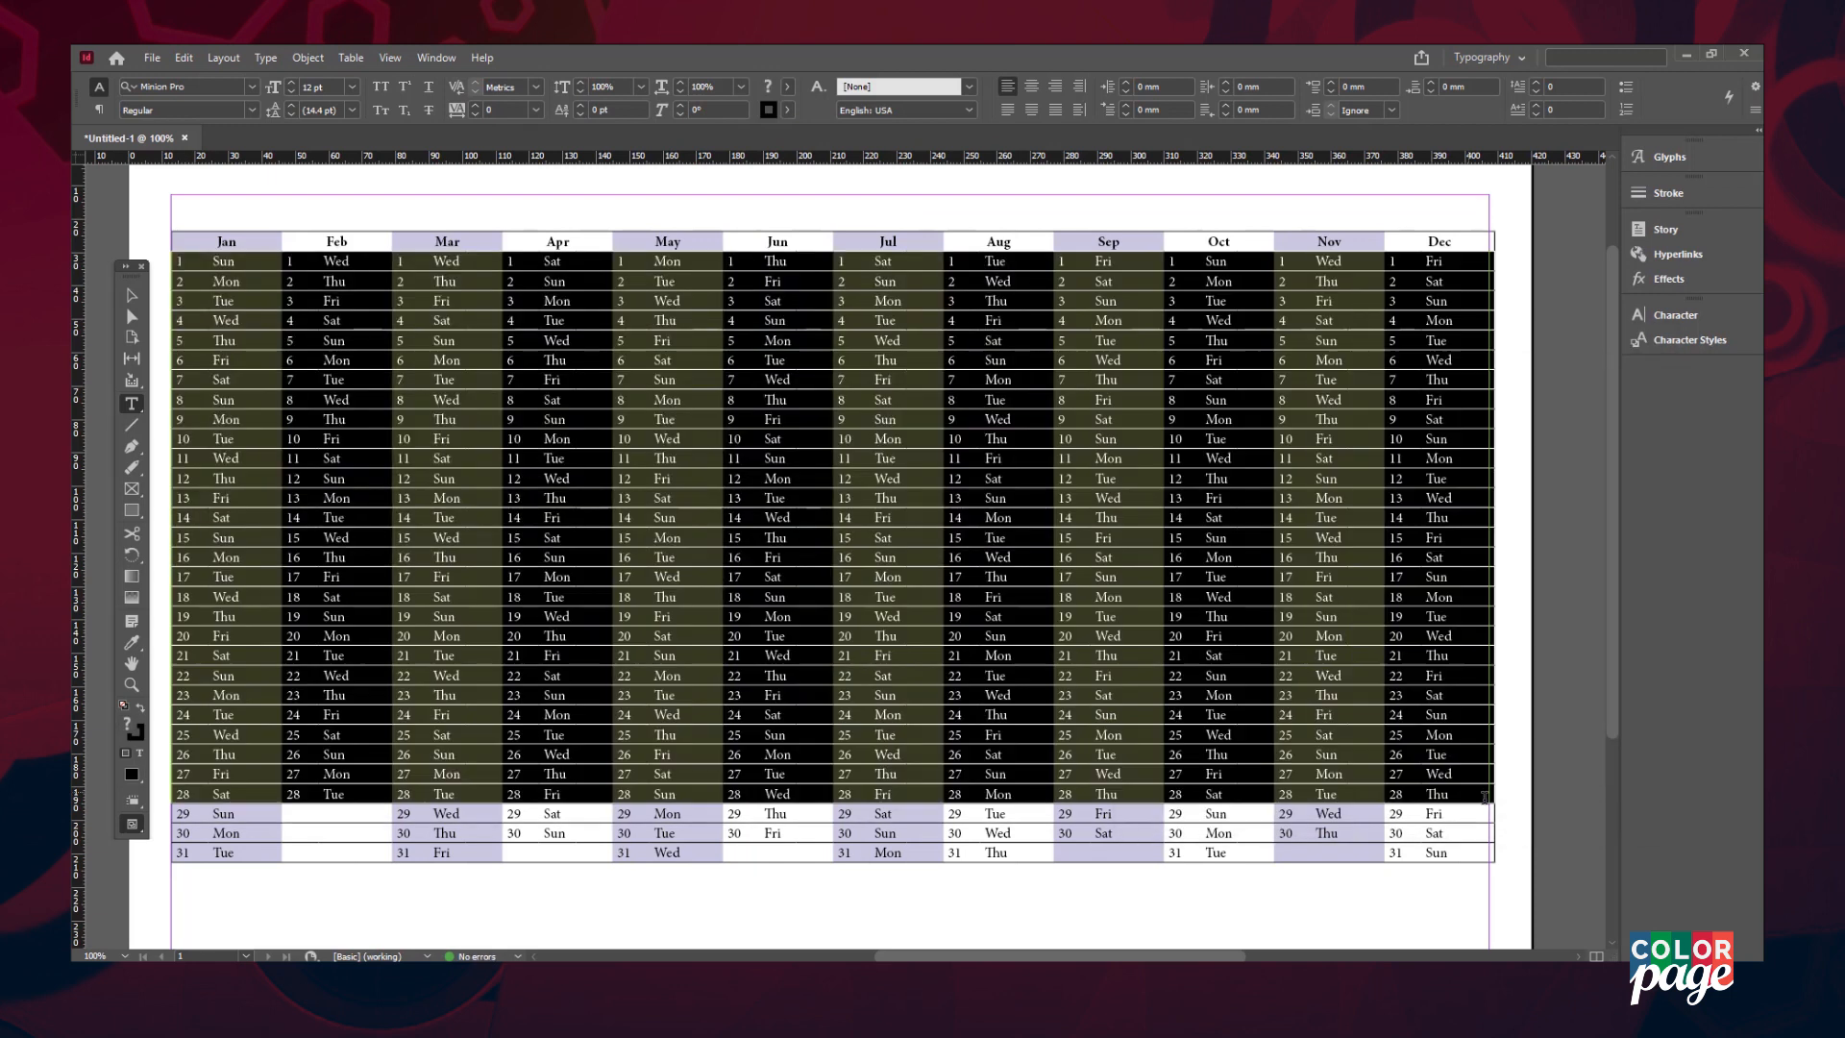
left_click(268, 233)
- Fill the month header row with the dark blue swatch at 93% tint and make month names [Paper] white
left_click_drag(268, 232, 1431, 237)
left_click(1529, 478)
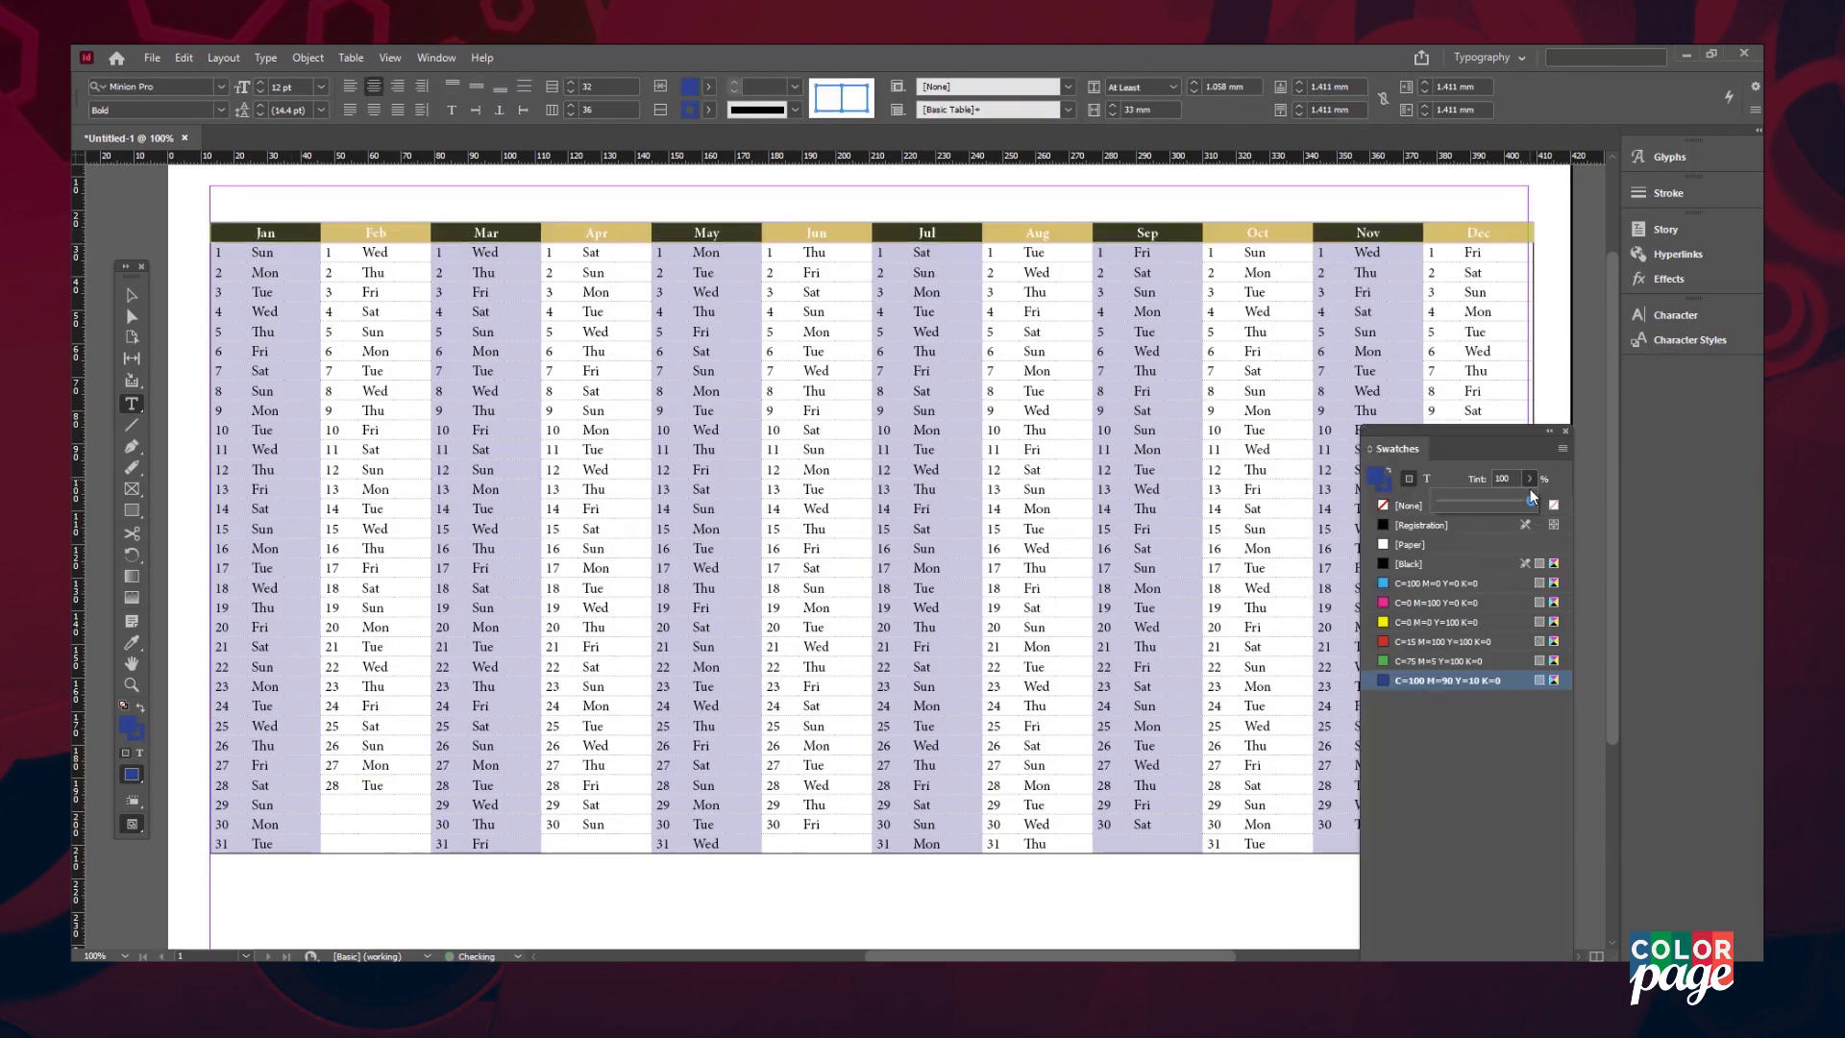
left_click_drag(1530, 501, 1524, 501)
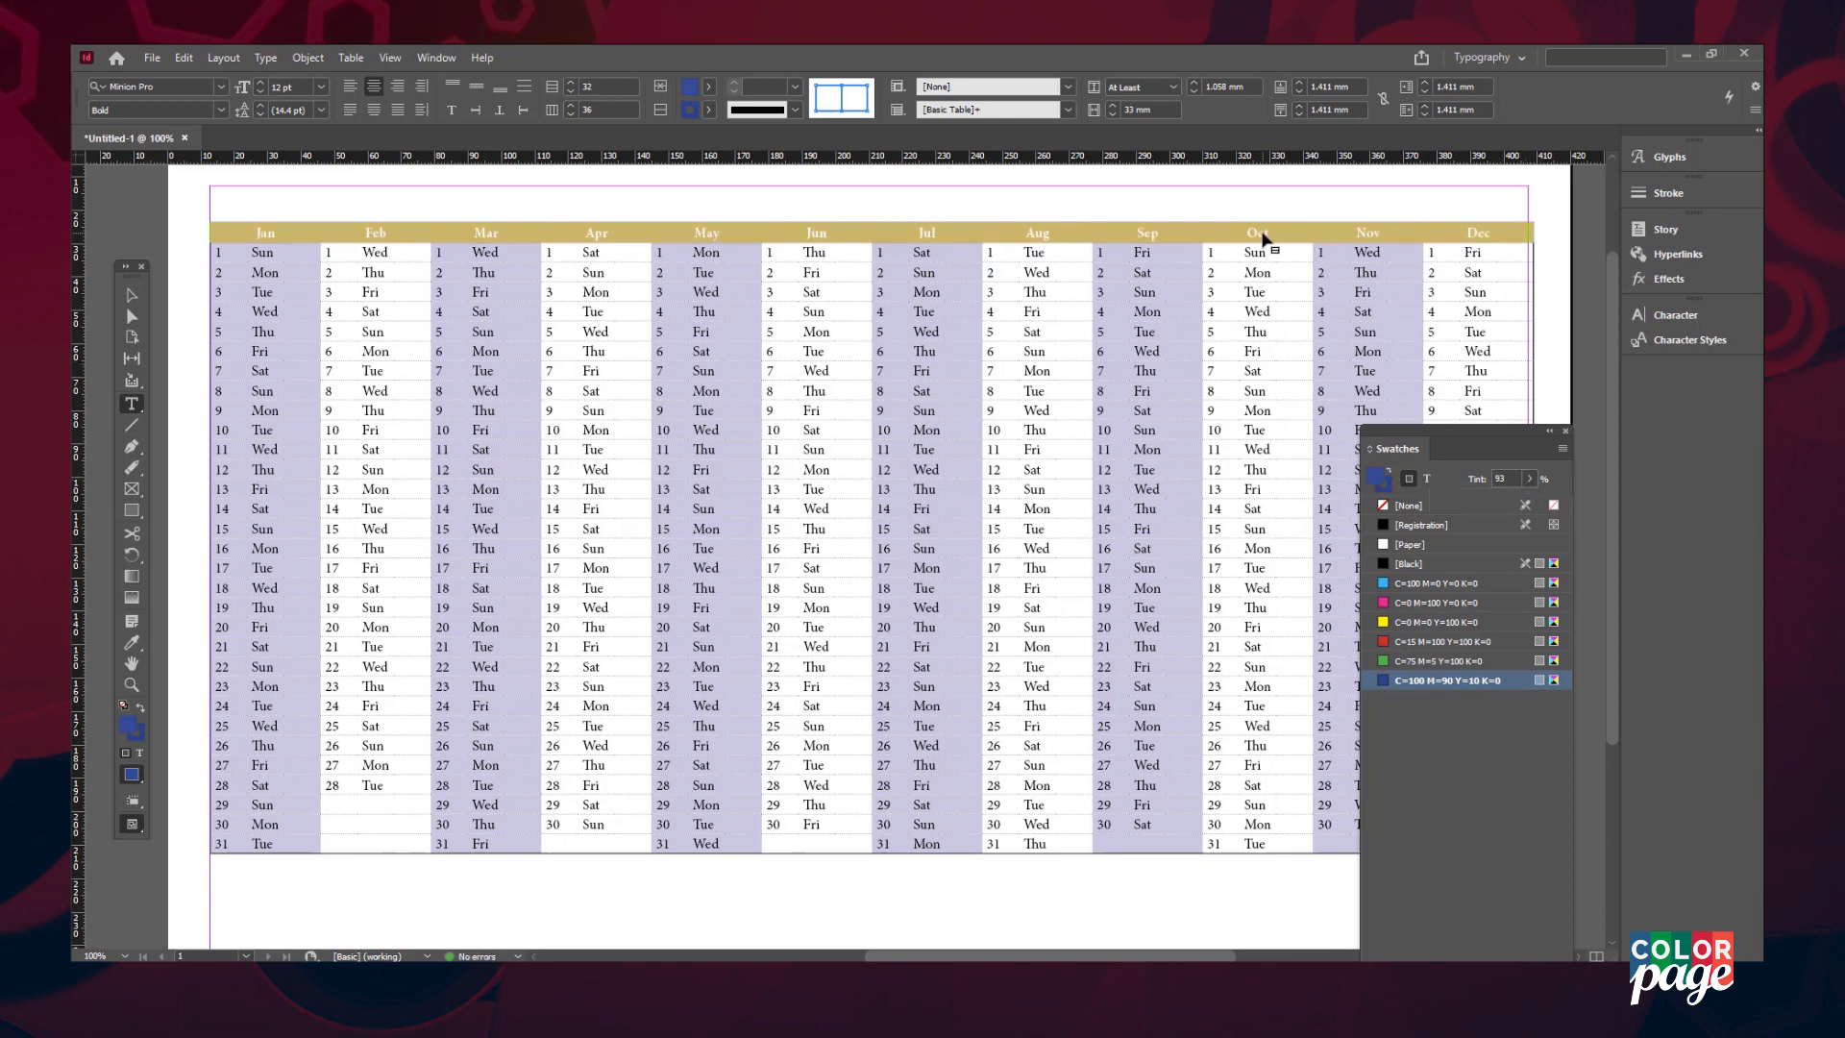
left_click(1262, 232)
left_click_drag(255, 232, 1445, 237)
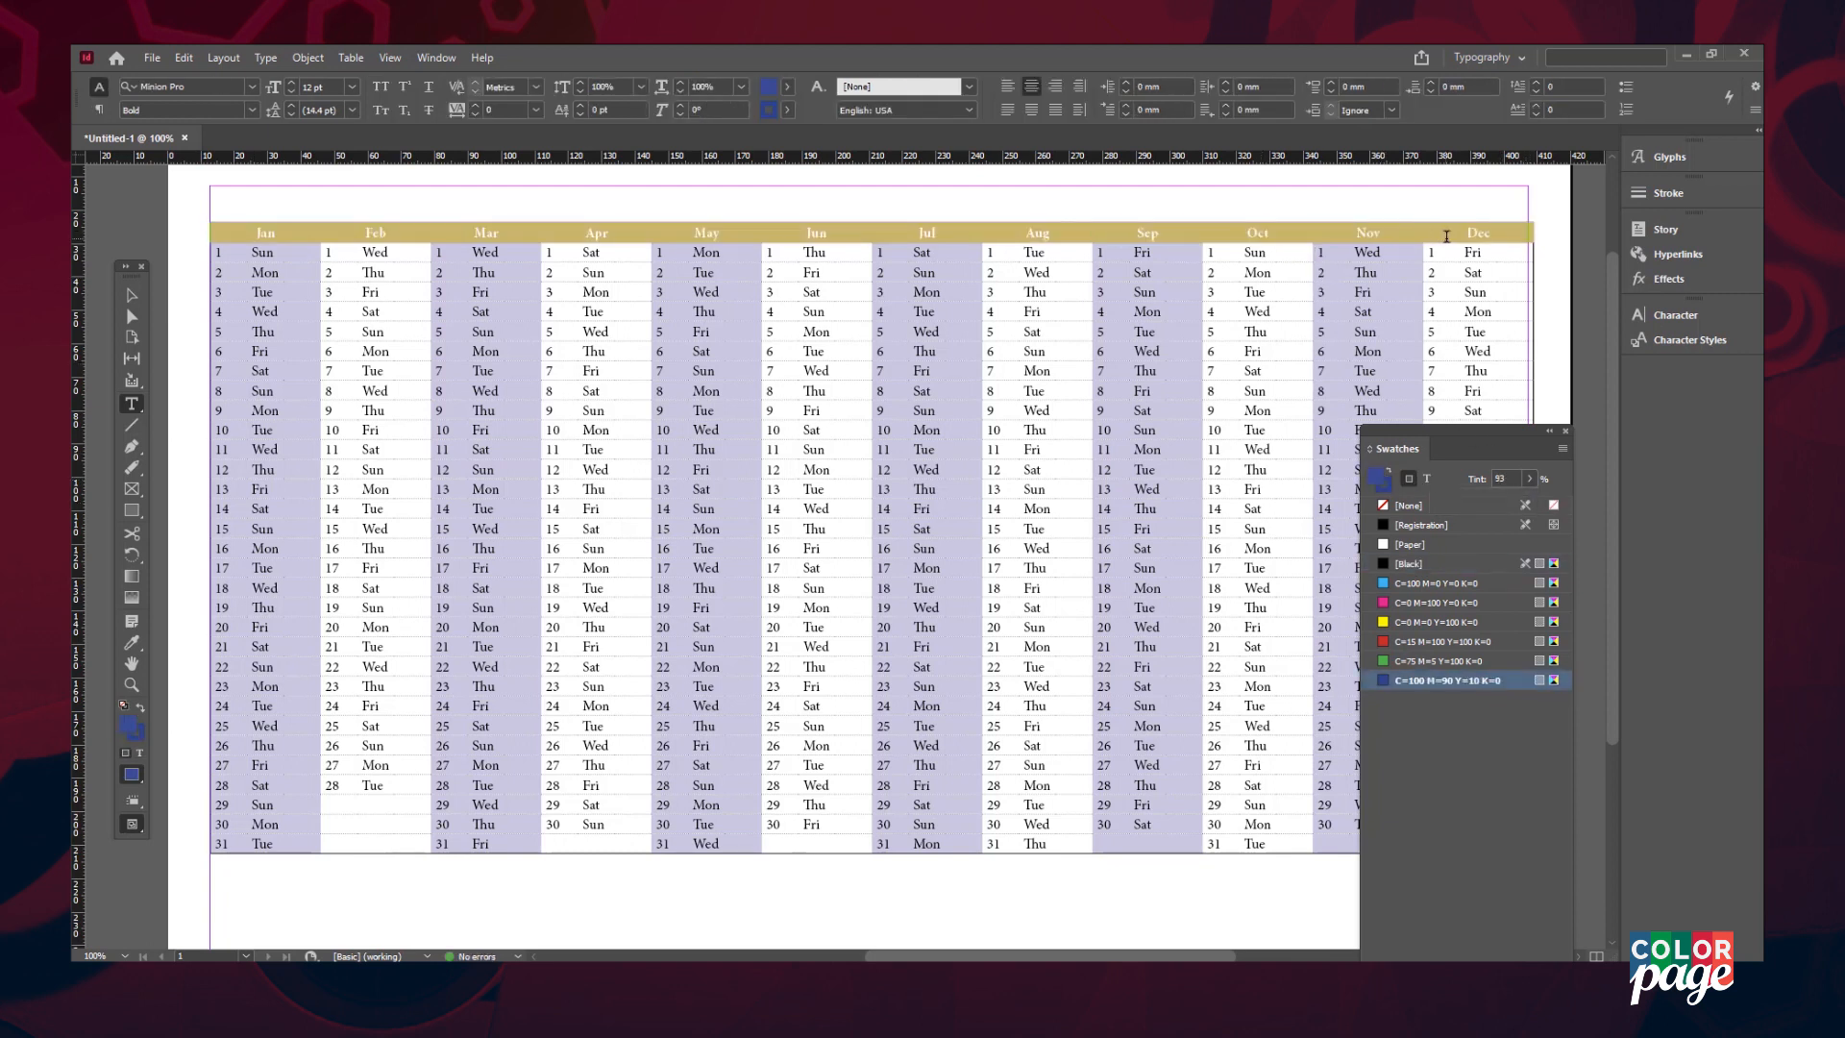
left_click(1422, 544)
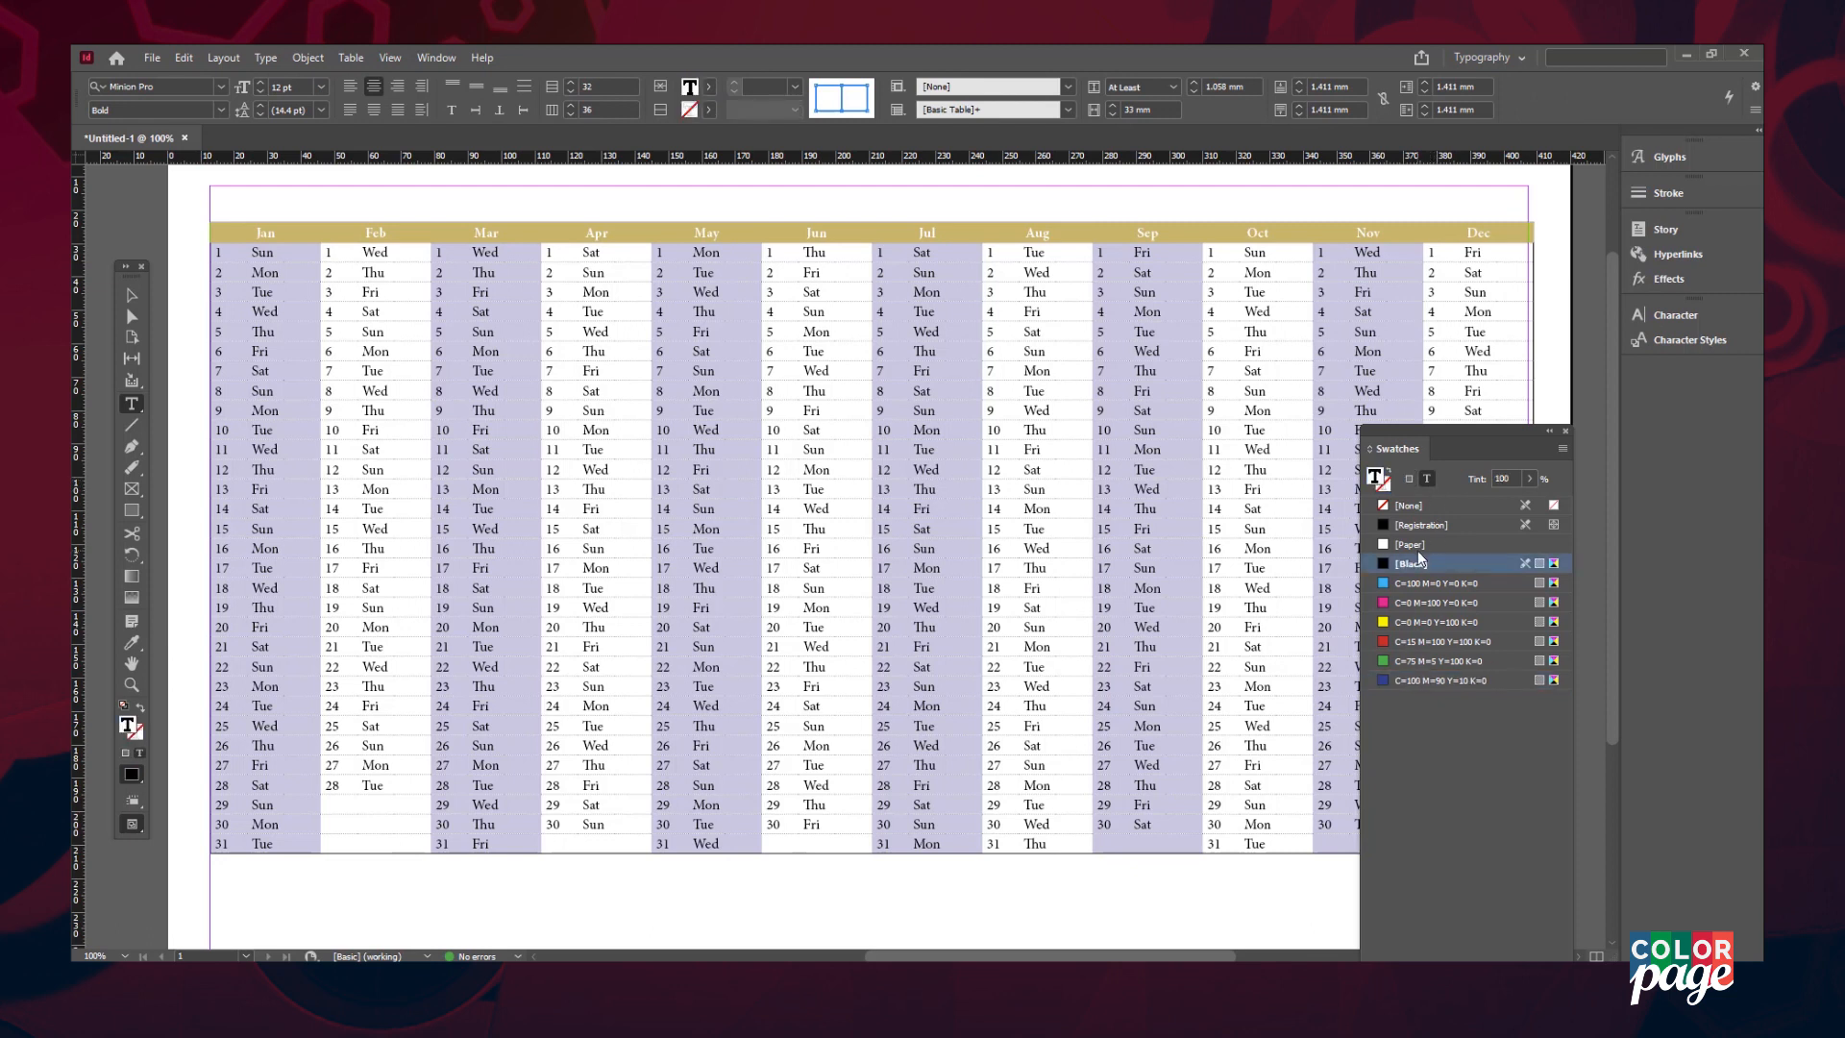
left_click(1038, 251)
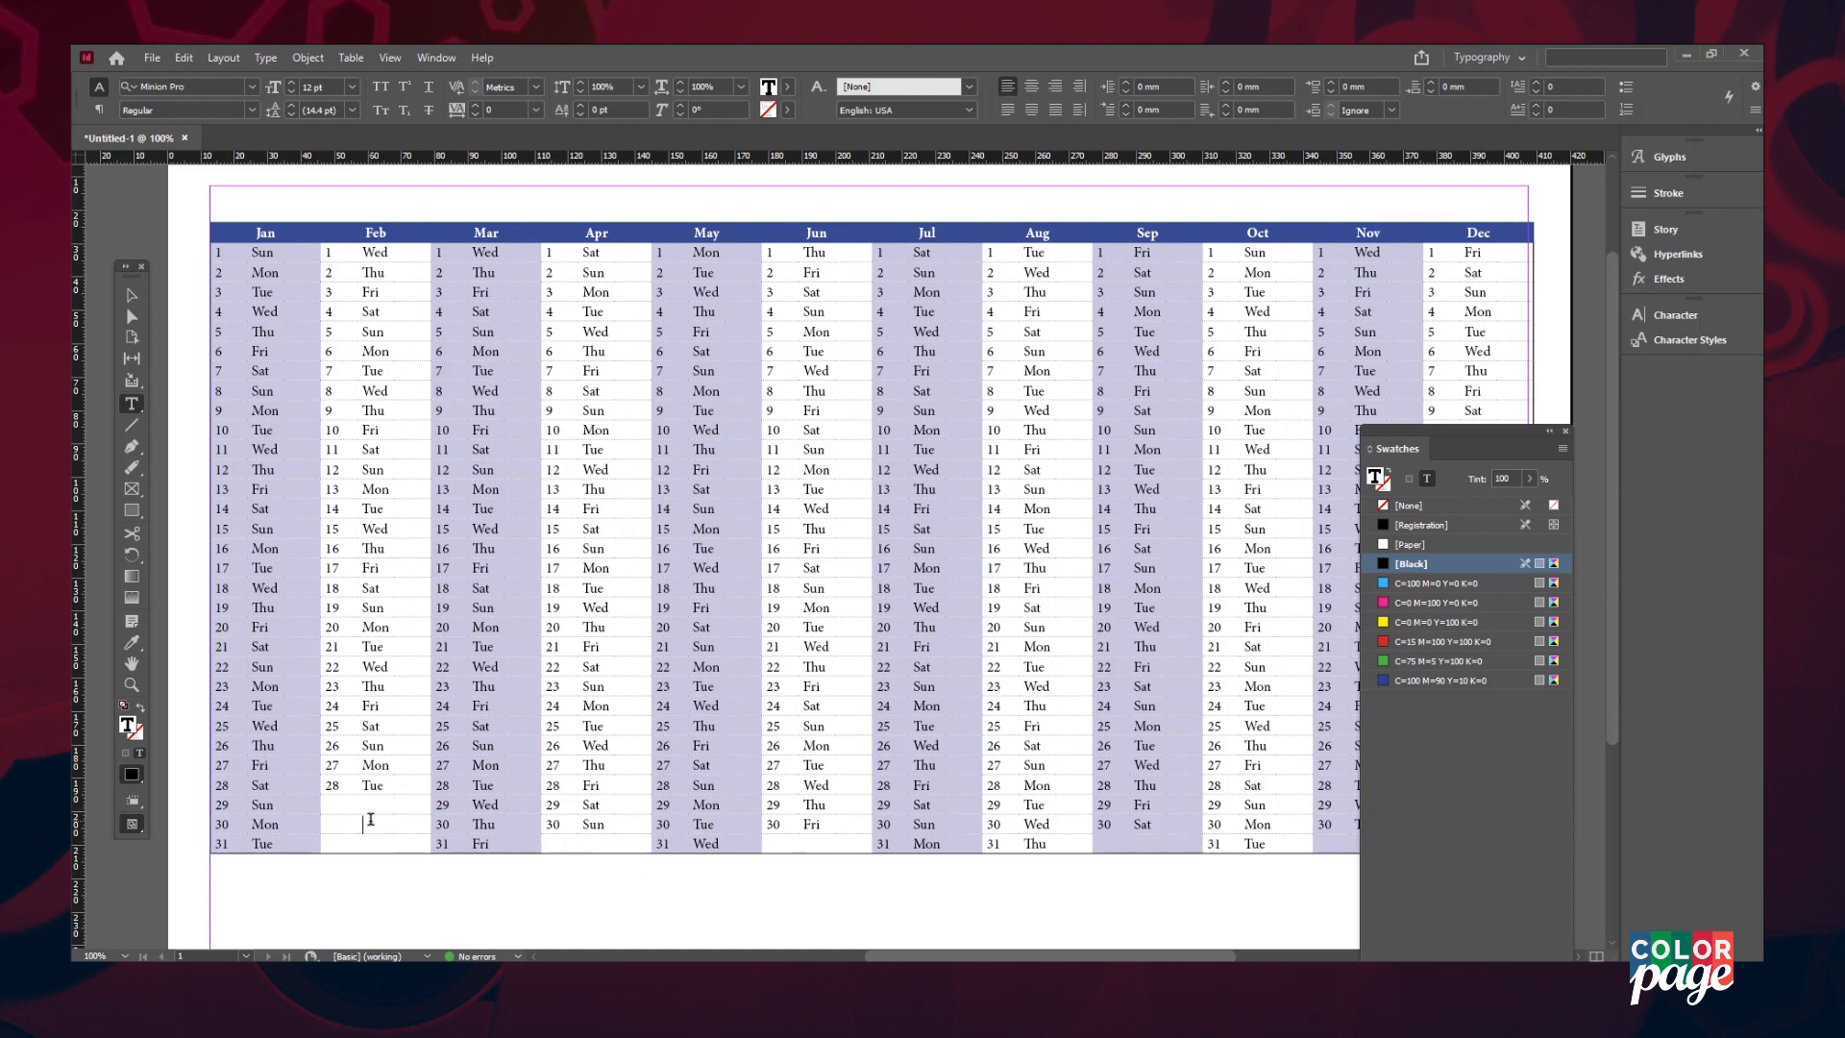
- Put the caret in a date cell and show the Paragraph Styles panel
left_click(331, 704)
left_click(436, 58)
left_click(759, 556)
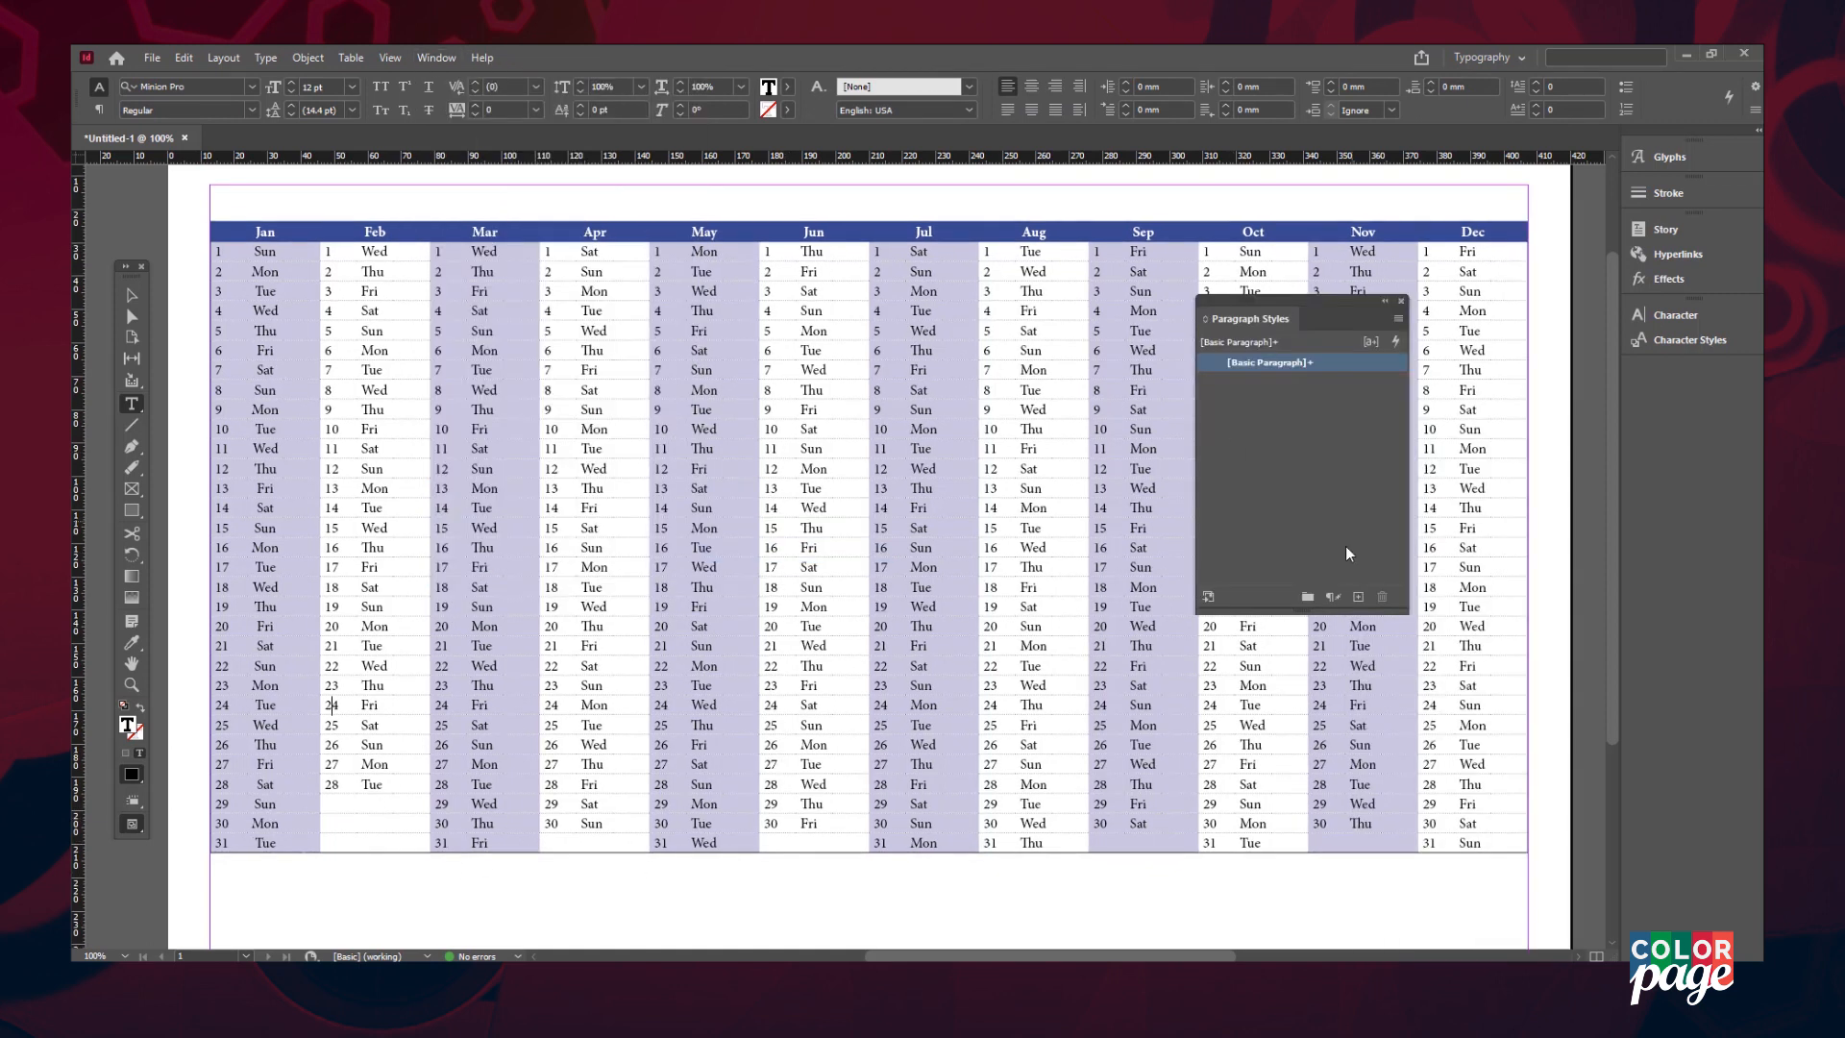
- Create a new paragraph style named 'Date' and apply it to January's date numbers
left_click(1357, 597)
left_click(1316, 383)
left_click_drag(223, 843, 223, 252)
left_click(1323, 385)
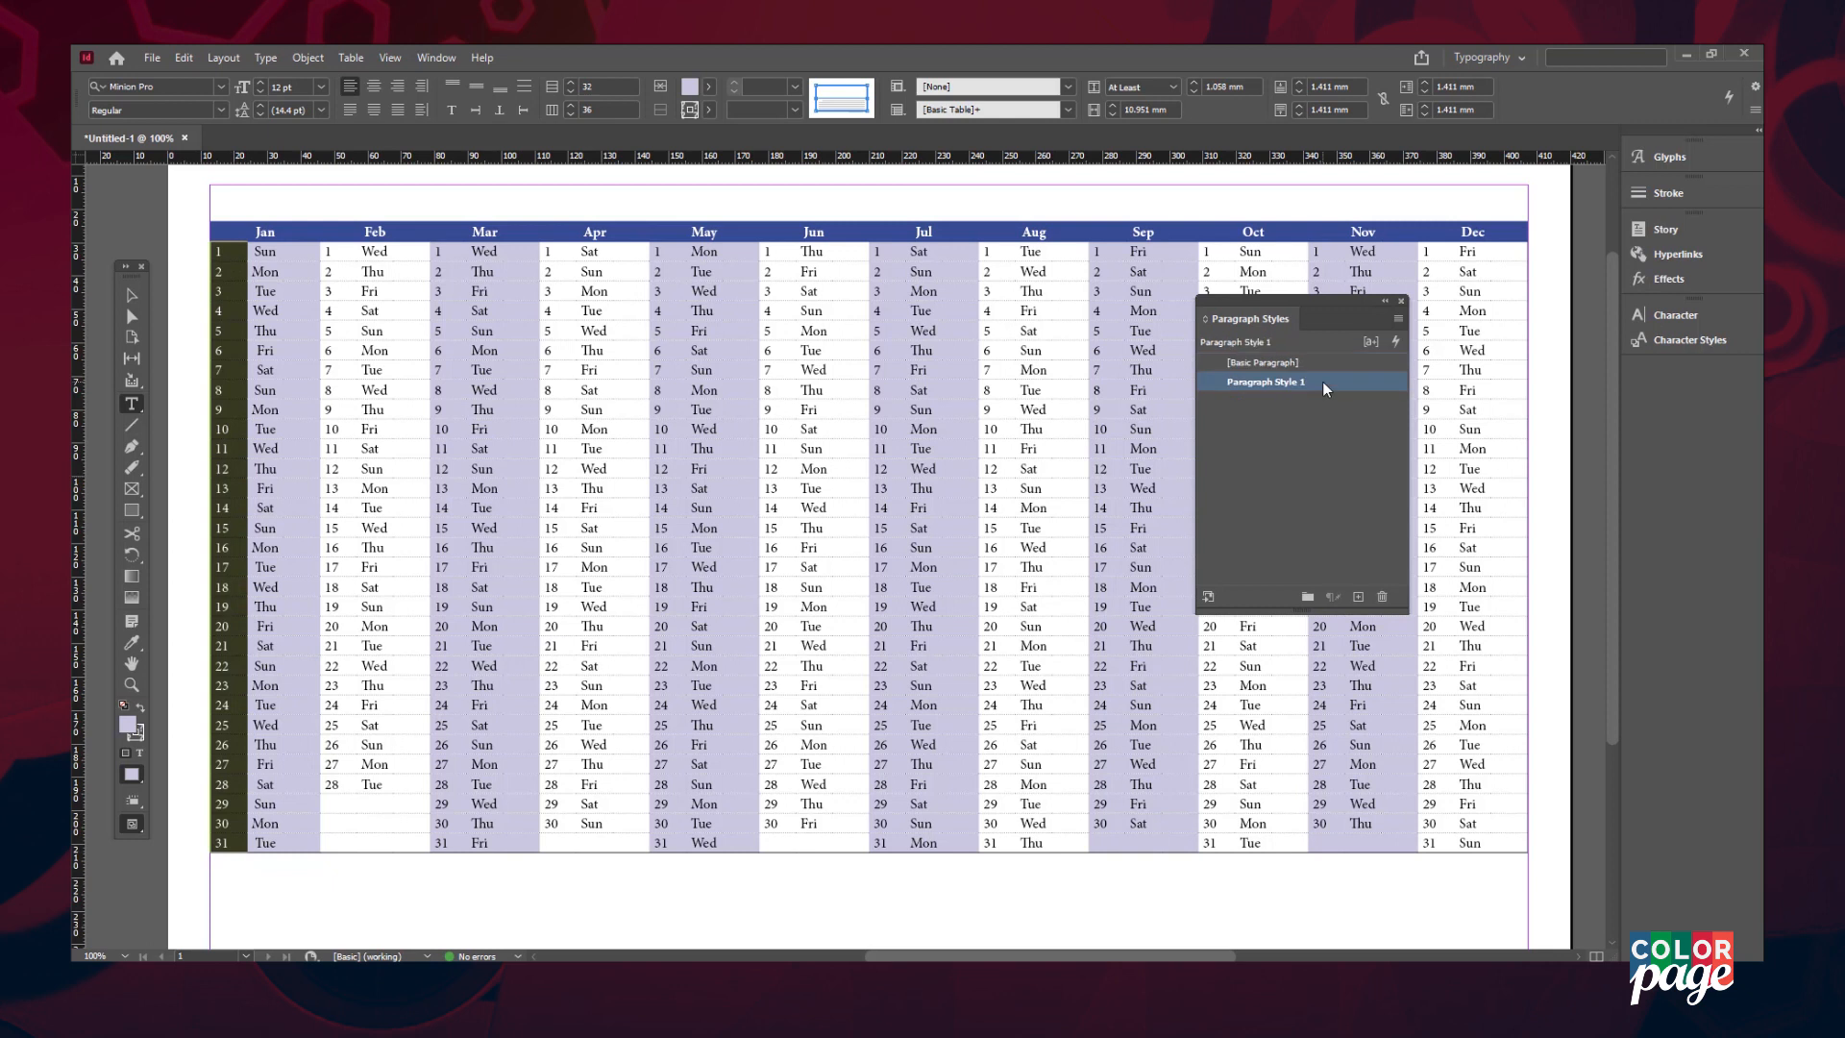
double_click(1323, 385)
type("Date")
key("Return")
- Right-align January's numbers in Semibold and redefine the Date style to match
left_click(397, 86)
left_click(221, 111)
left_click(192, 182)
right_click(1277, 383)
left_click(1345, 452)
- Apply Date to February and March and assign it the Ctrl+Alt+Num 1 shortcut
left_click_drag(331, 252, 332, 843)
left_click(1312, 383)
left_click_drag(442, 251, 444, 843)
left_click(1312, 382)
double_click(1312, 385)
left_click(890, 348)
key("ctrl+alt+KP_1")
key("Return")
- Apply the Date style to April, May and June's date numbers with Ctrl+Alt+Num 1
left_click_drag(550, 252, 547, 843)
key("ctrl+alt+KP_1")
left_click_drag(659, 252, 659, 843)
key("ctrl+alt+KP_1")
left_click_drag(769, 252, 769, 843)
key("ctrl+alt+KP_1")
- Apply the Date style to July through December's date numbers with Ctrl+Alt+Num 1
scroll(769, 836, "right", 3)
left_click_drag(636, 252, 636, 843)
key("ctrl+alt+KP_1")
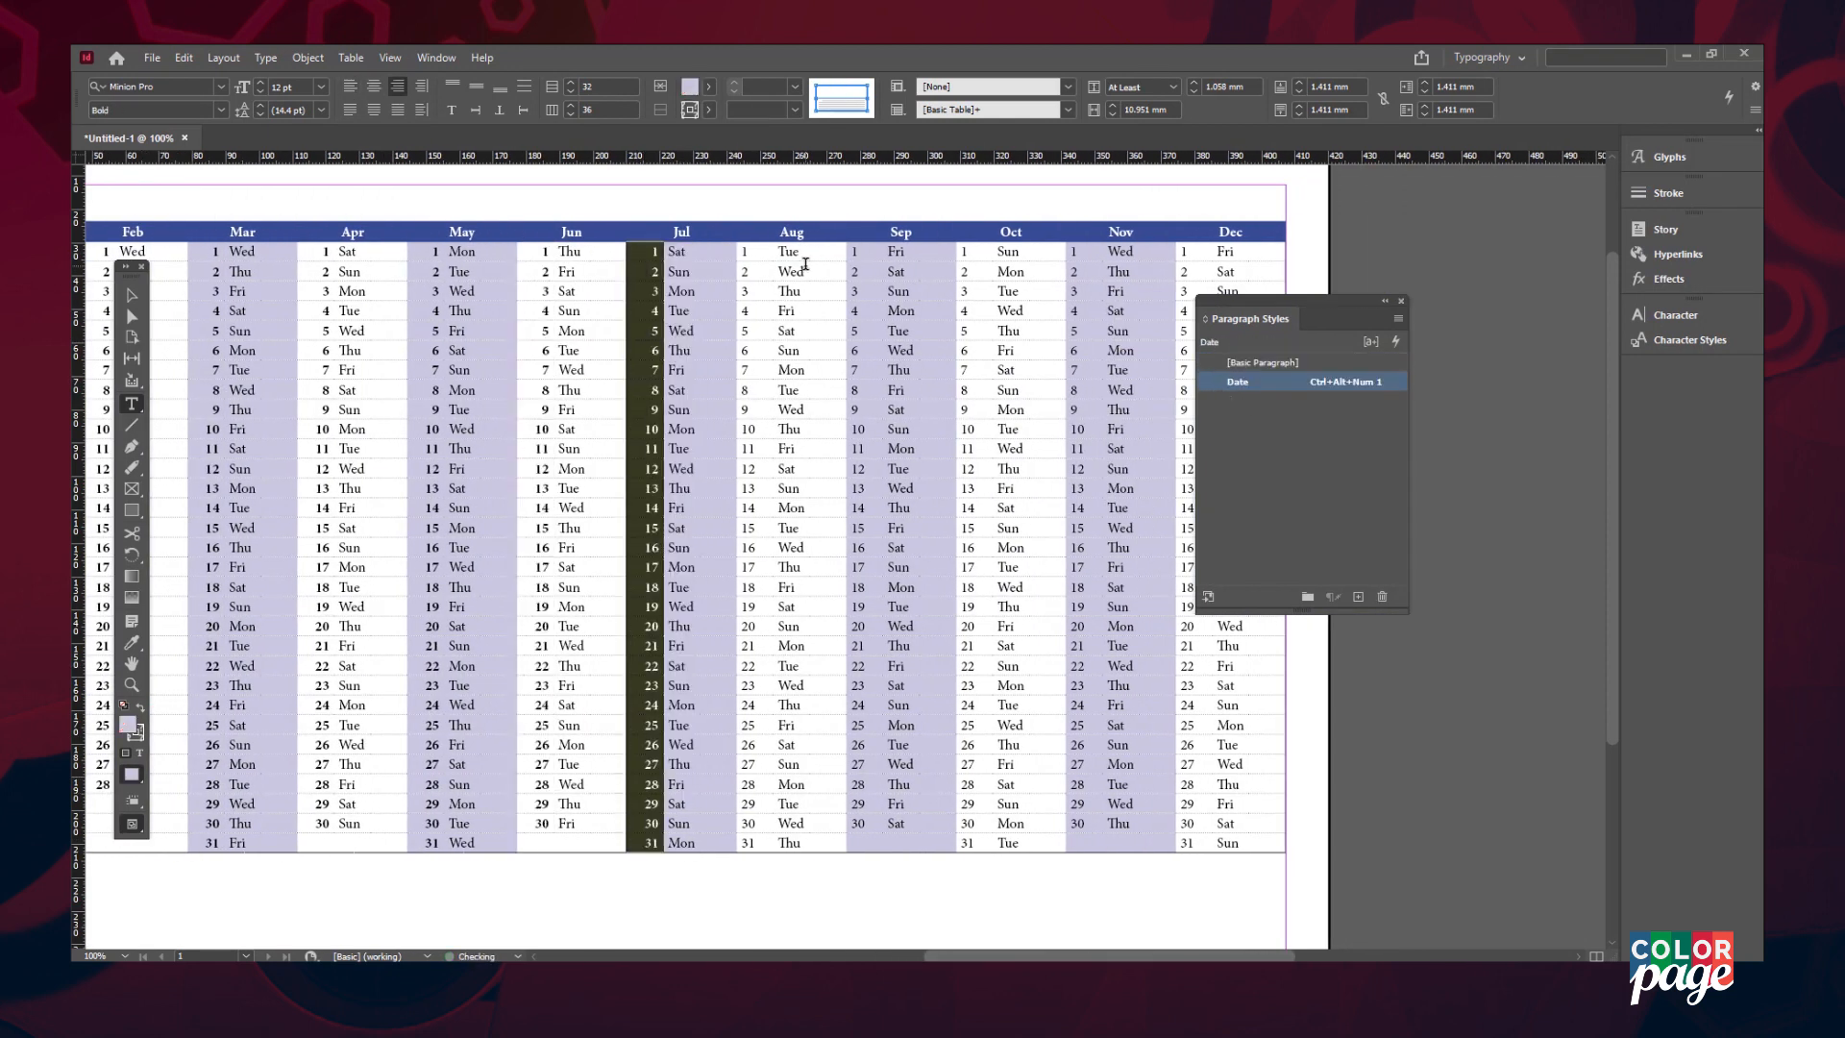
left_click_drag(745, 252, 745, 842)
key("ctrl+alt+KP_1")
left_click_drag(855, 252, 855, 843)
key("ctrl+alt+KP_1")
left_click_drag(966, 252, 965, 842)
key("ctrl+alt+KP_1")
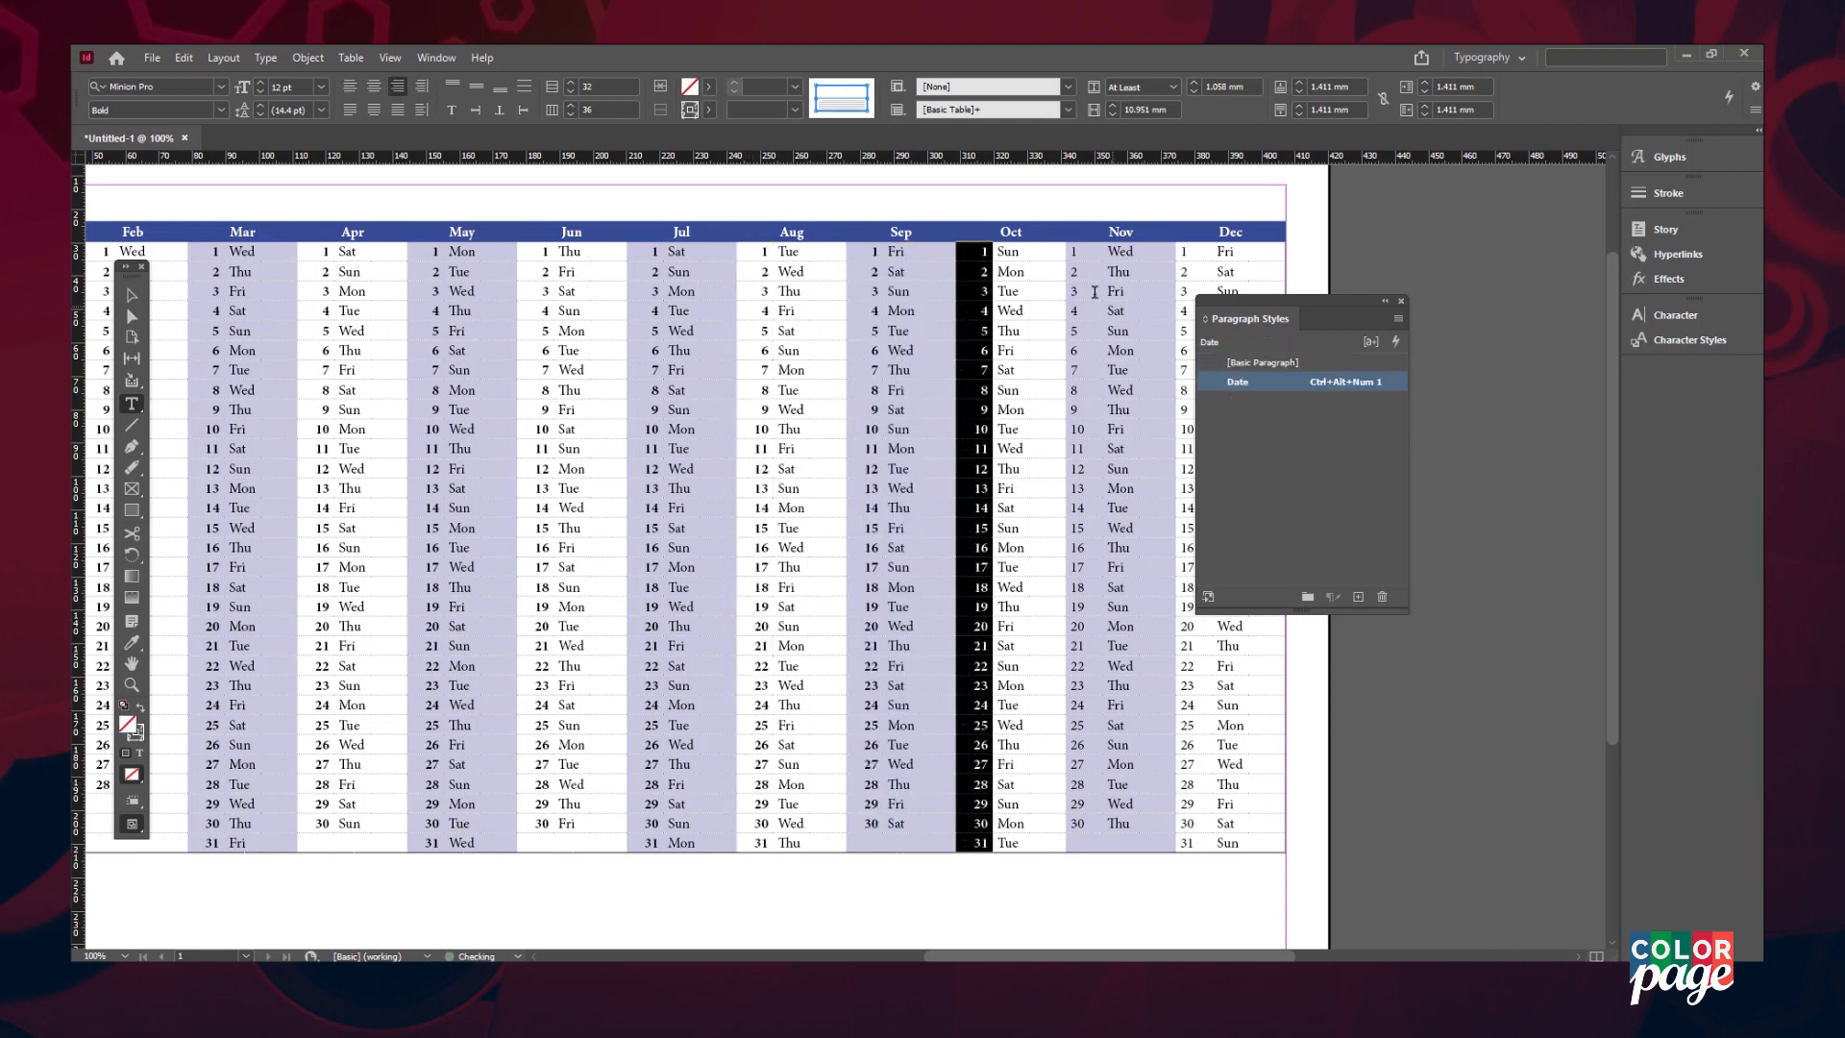
left_click_drag(1076, 252, 1076, 842)
key("ctrl+alt+KP_1")
left_click_drag(1184, 252, 1184, 843)
key("ctrl+alt+KP_1")
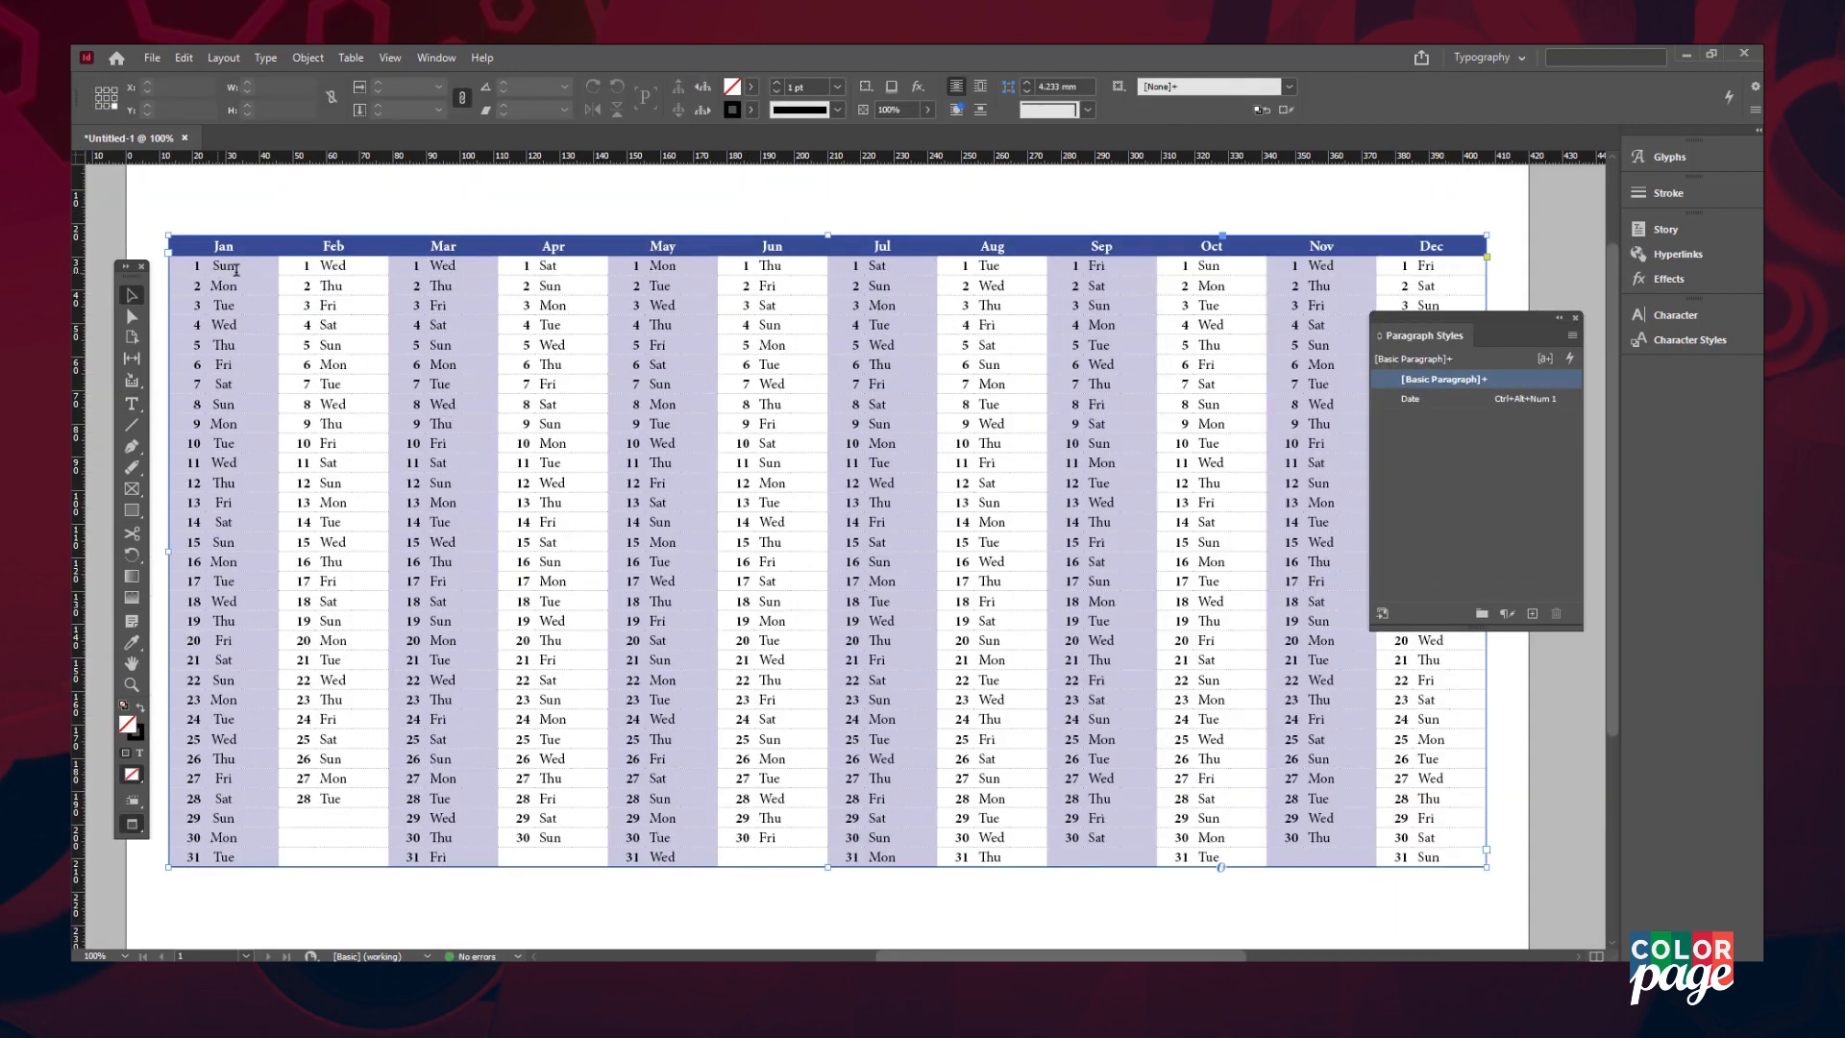
left_click_drag(236, 270, 224, 855)
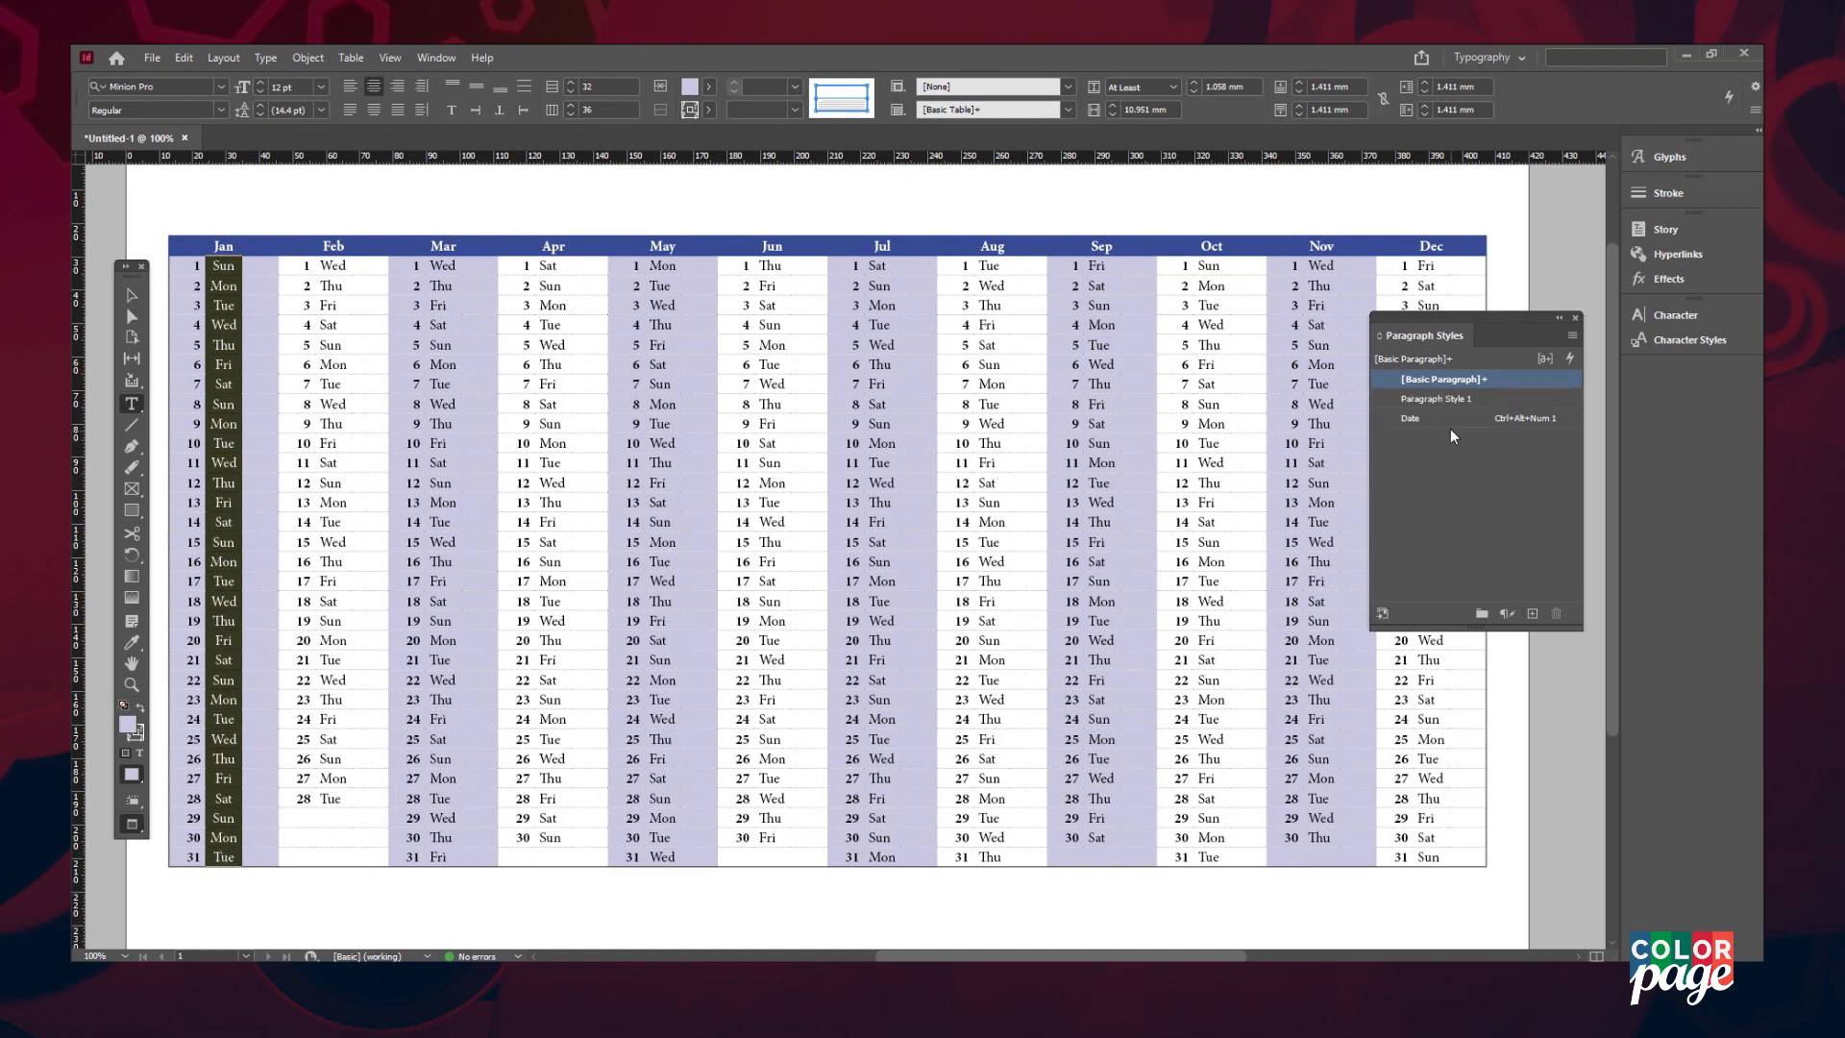
- Name the new style 'Weekdays', italicize January's weekday names and redefine the style to include italic
double_click(1456, 399)
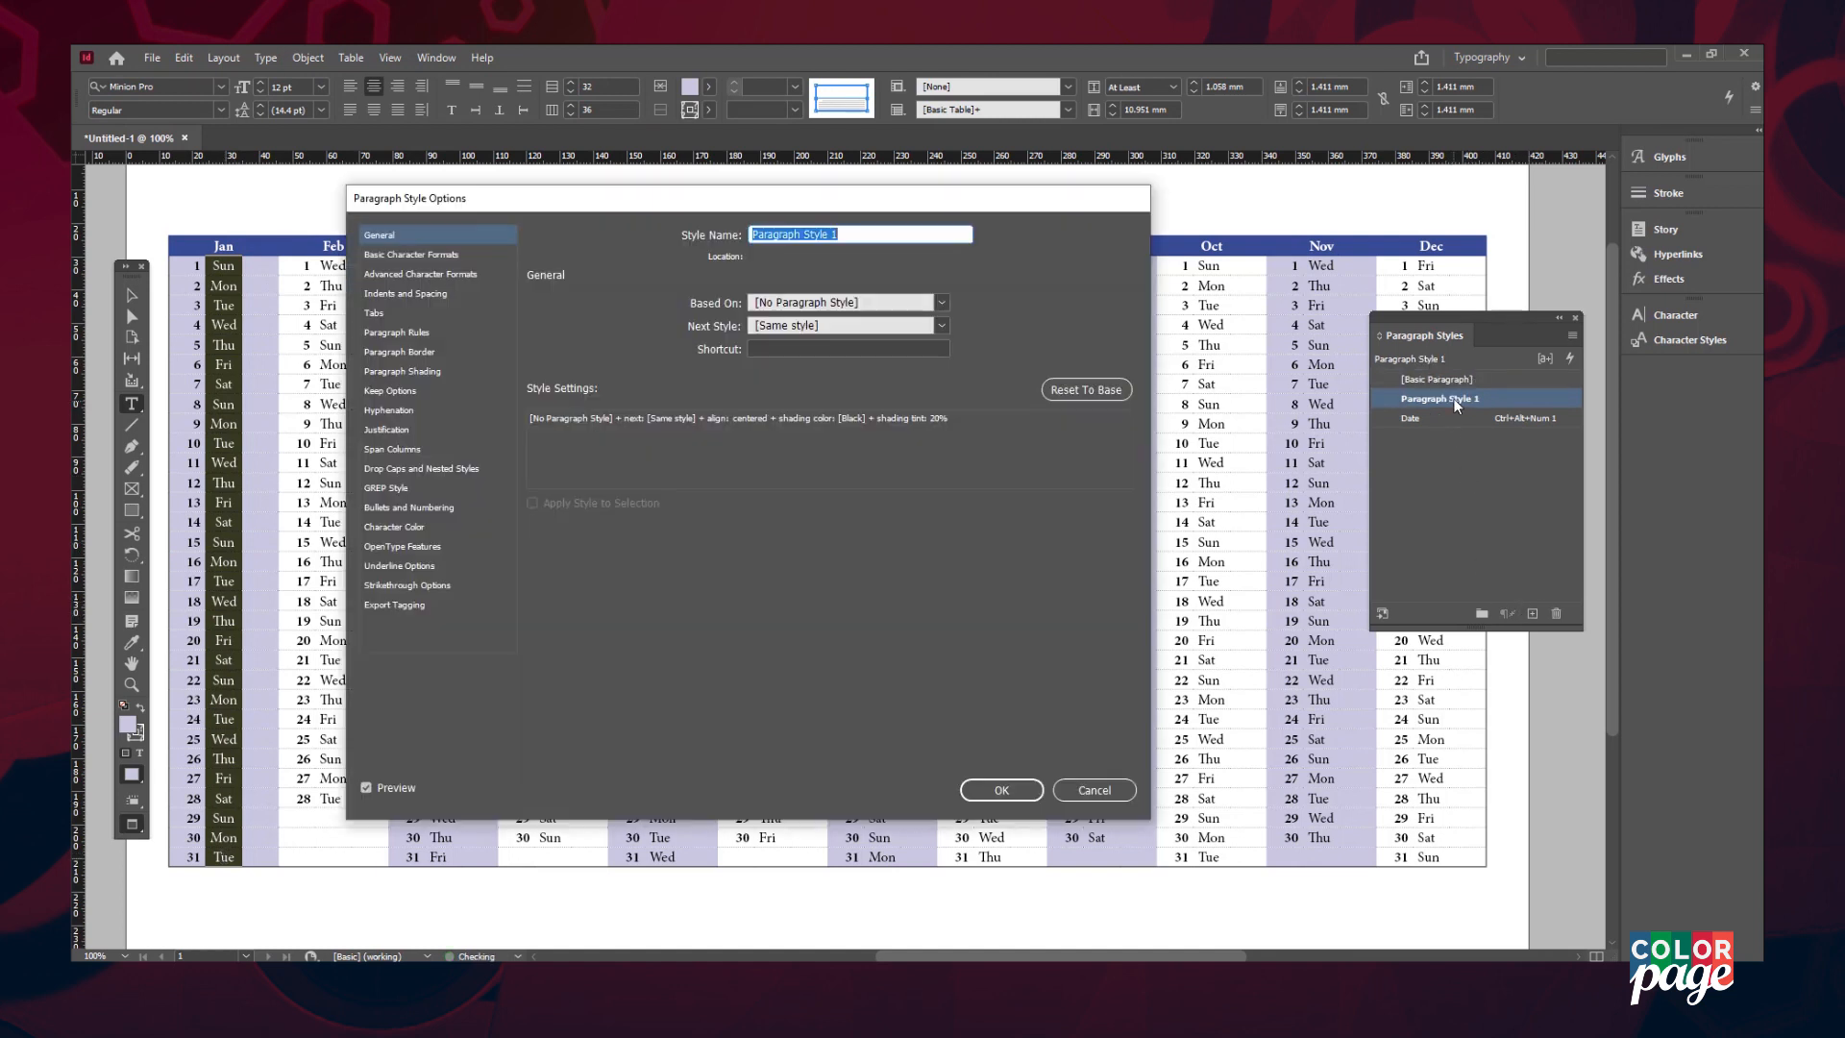
type("Weekdays")
key("Return")
left_click(220, 109)
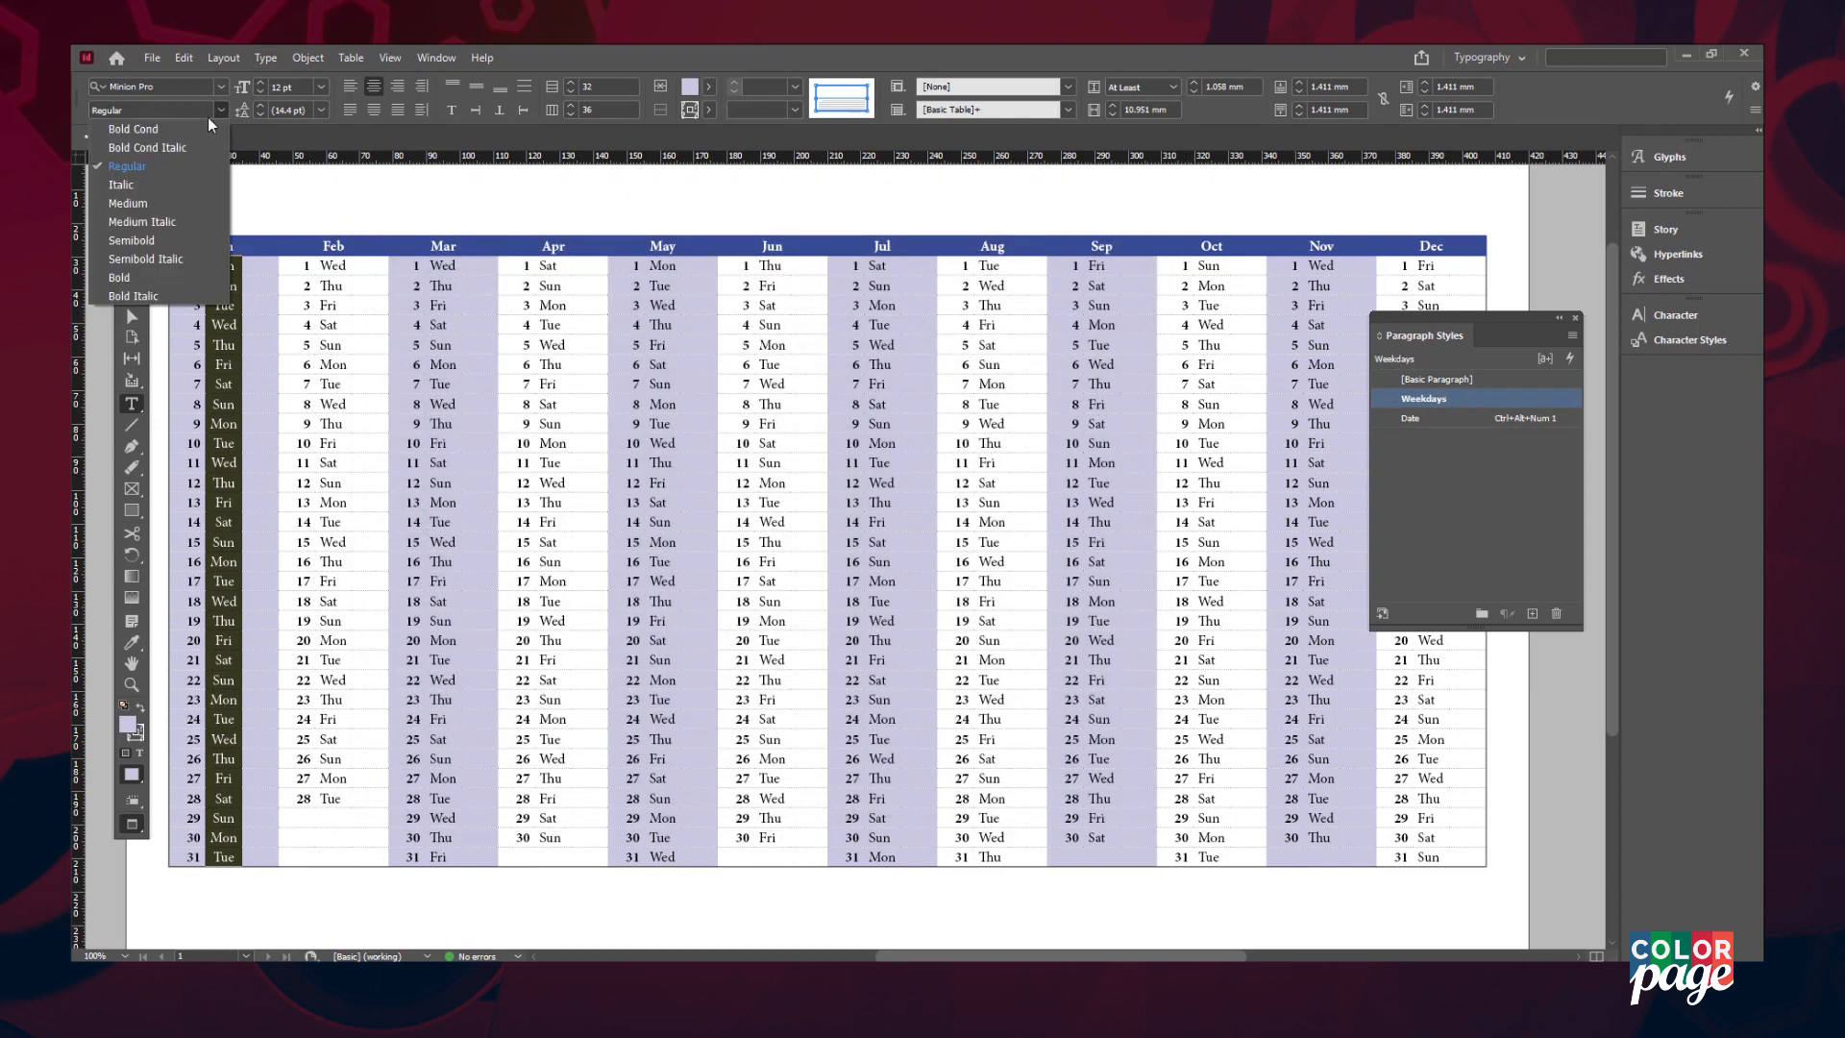
left_click(182, 186)
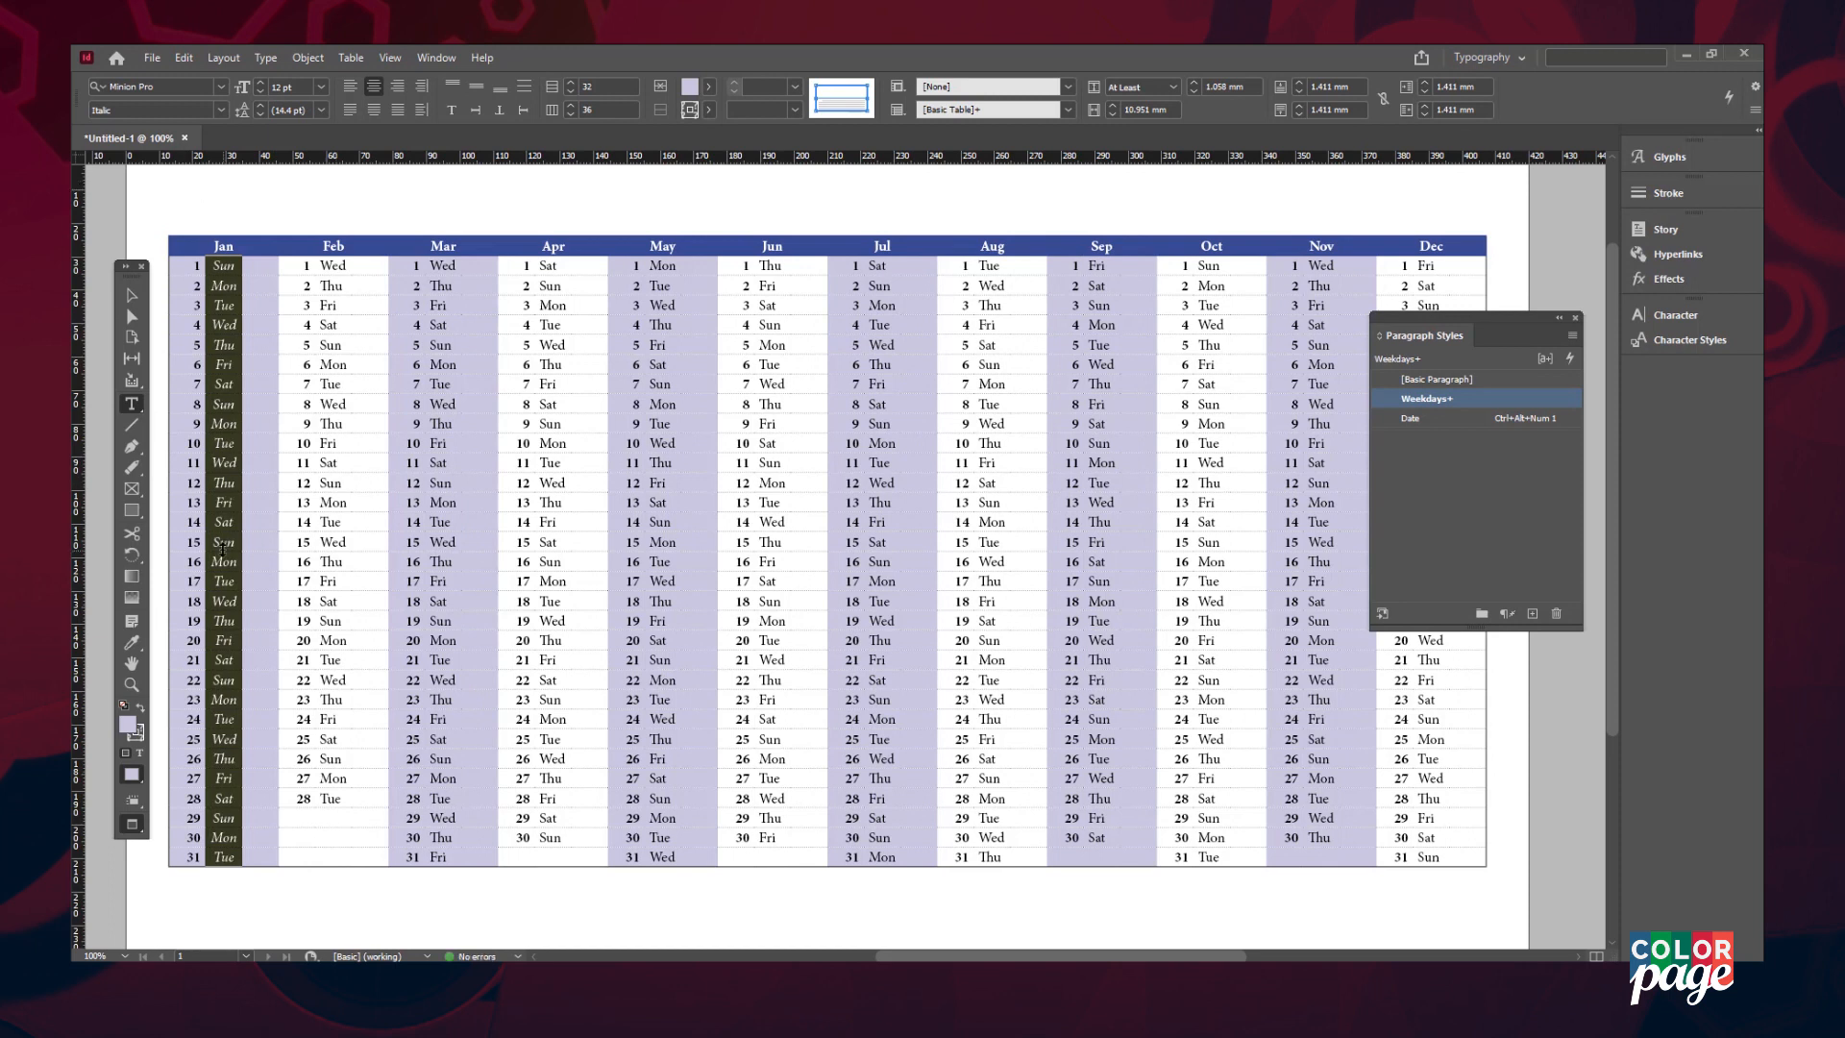
left_click(223, 462)
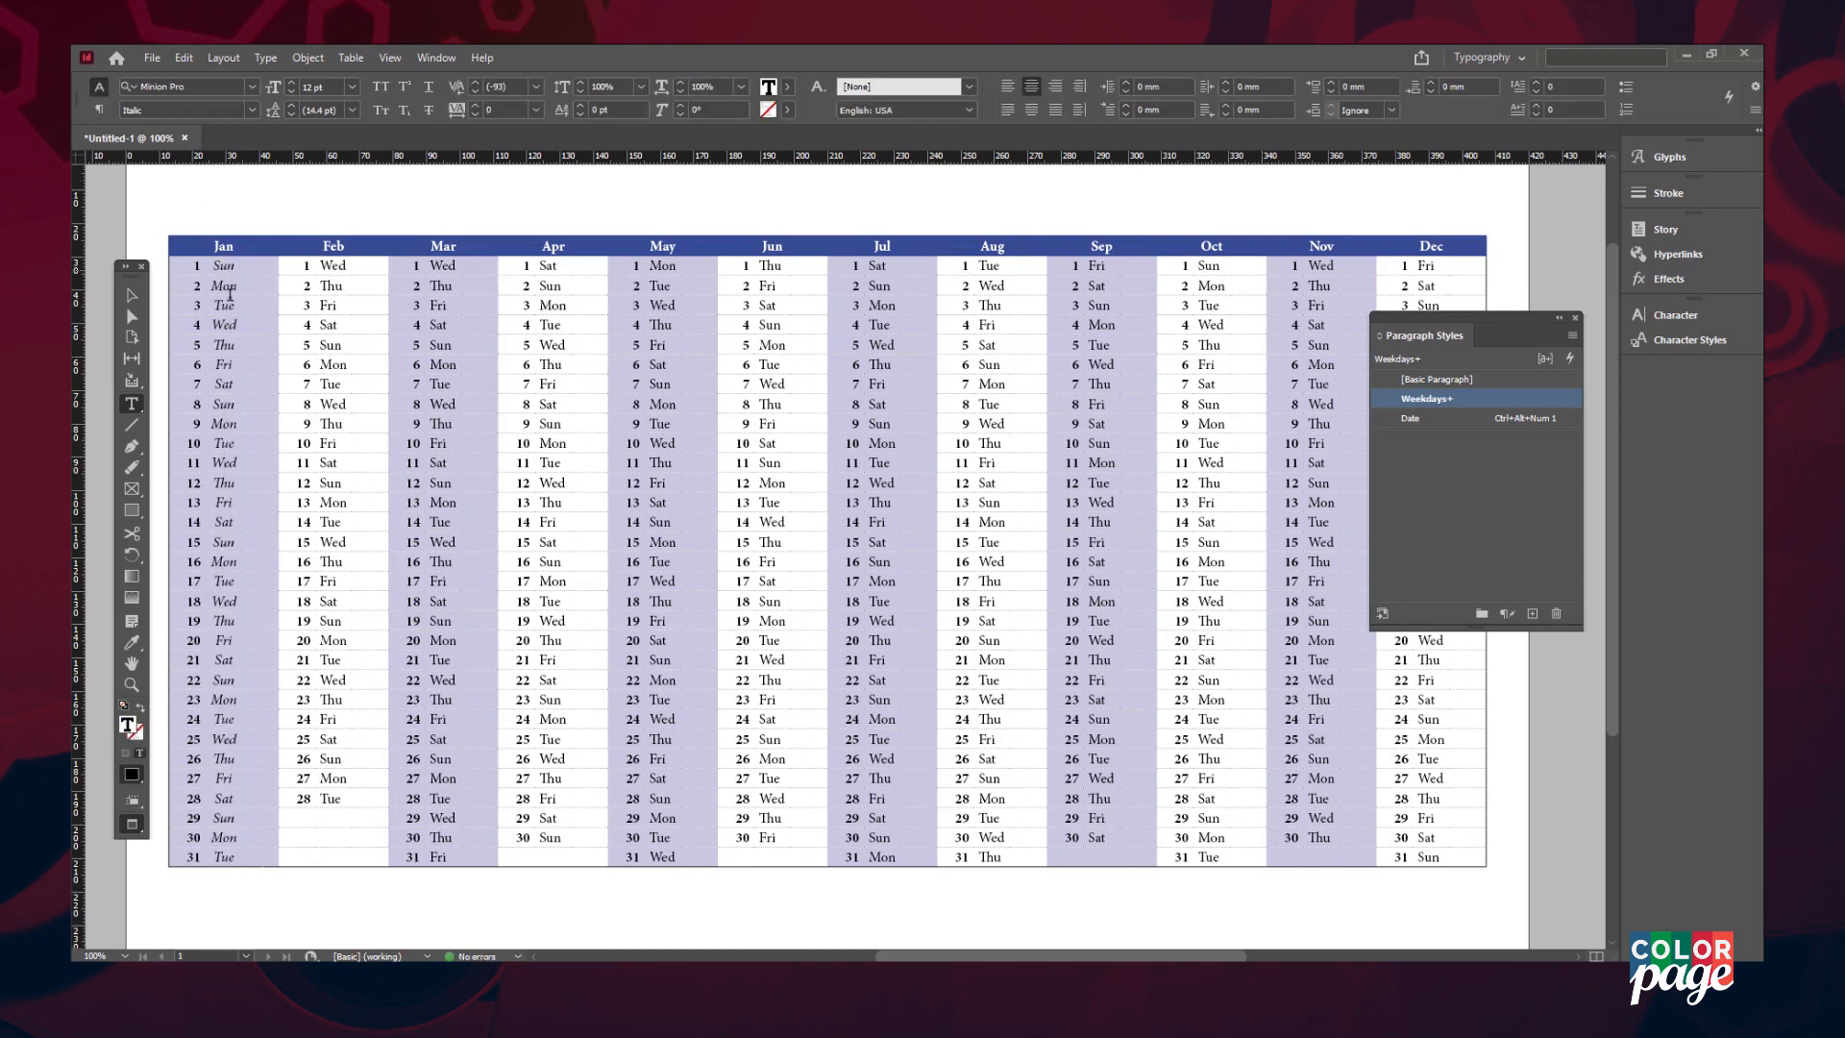
left_click_drag(227, 266, 222, 838)
right_click(1442, 405)
left_click(1499, 470)
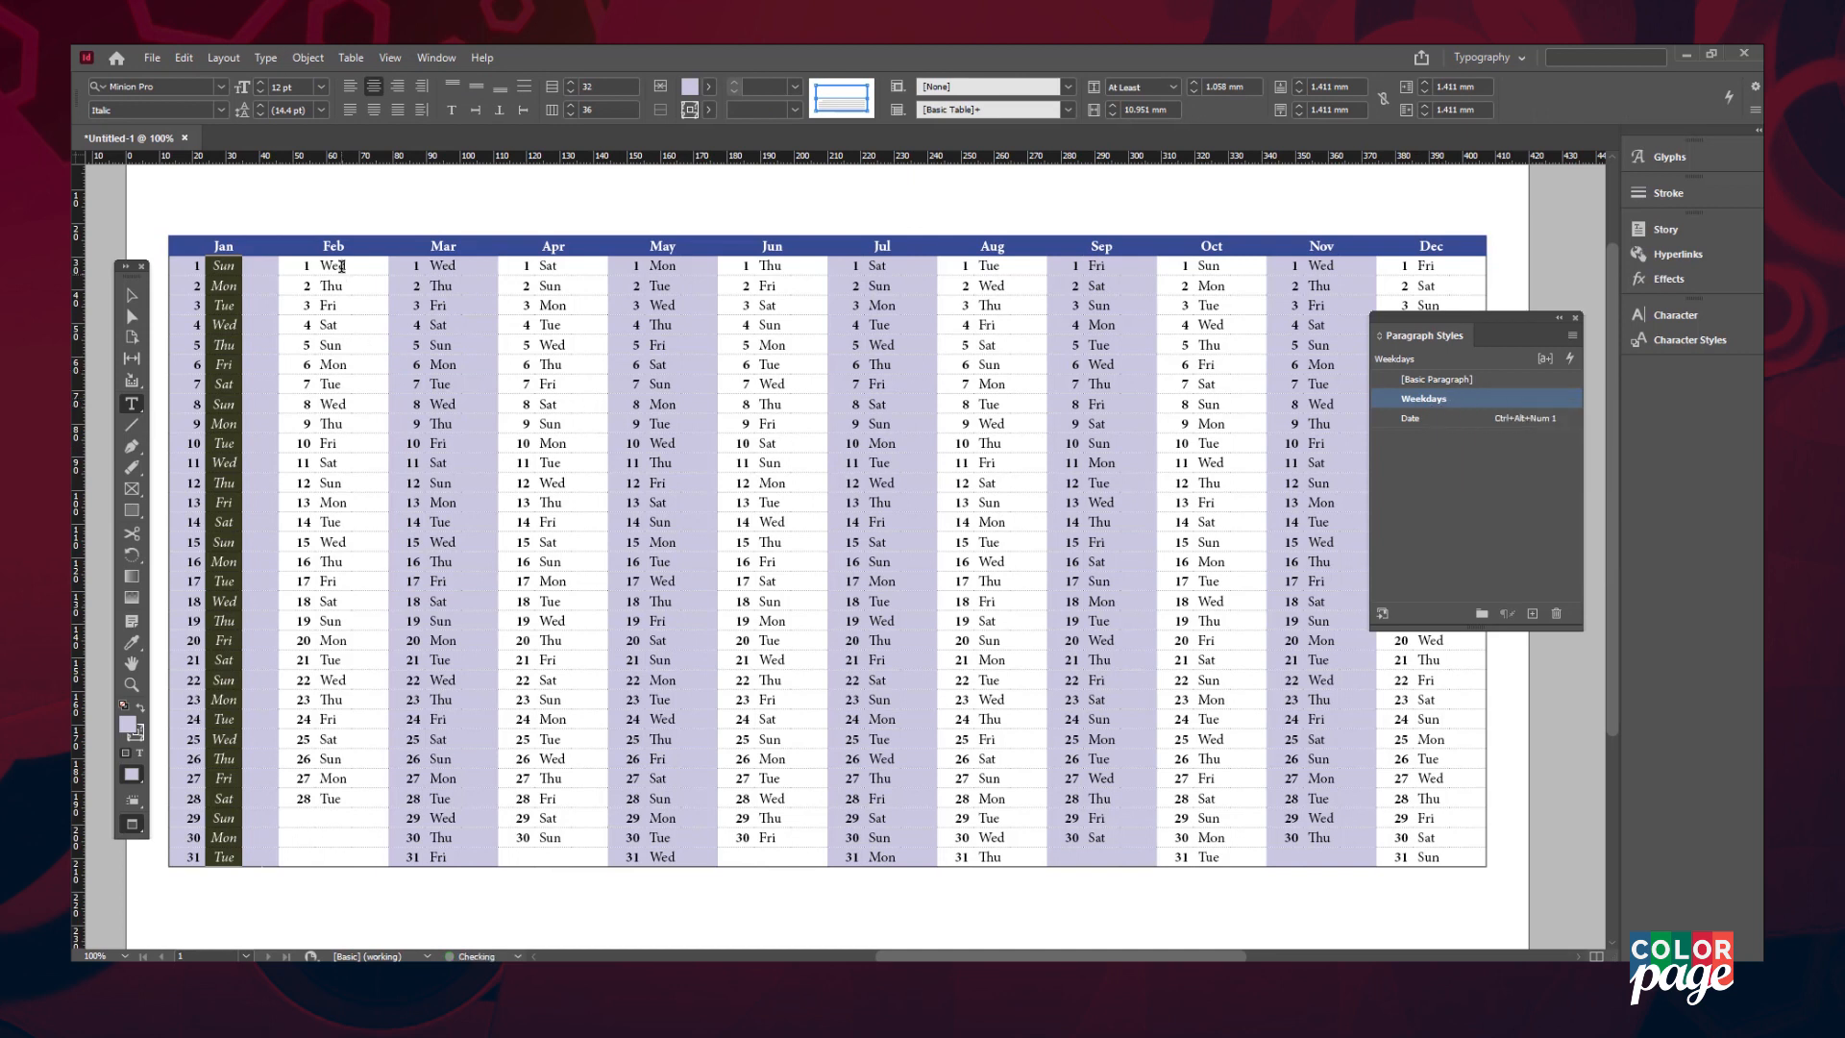
- Apply the Weekdays style to the weekday names of February through December
left_click_drag(341, 266, 335, 857)
left_click(1423, 398)
left_click_drag(444, 267, 446, 857)
left_click(1422, 399)
left_click_drag(552, 266, 553, 857)
left_click(1423, 398)
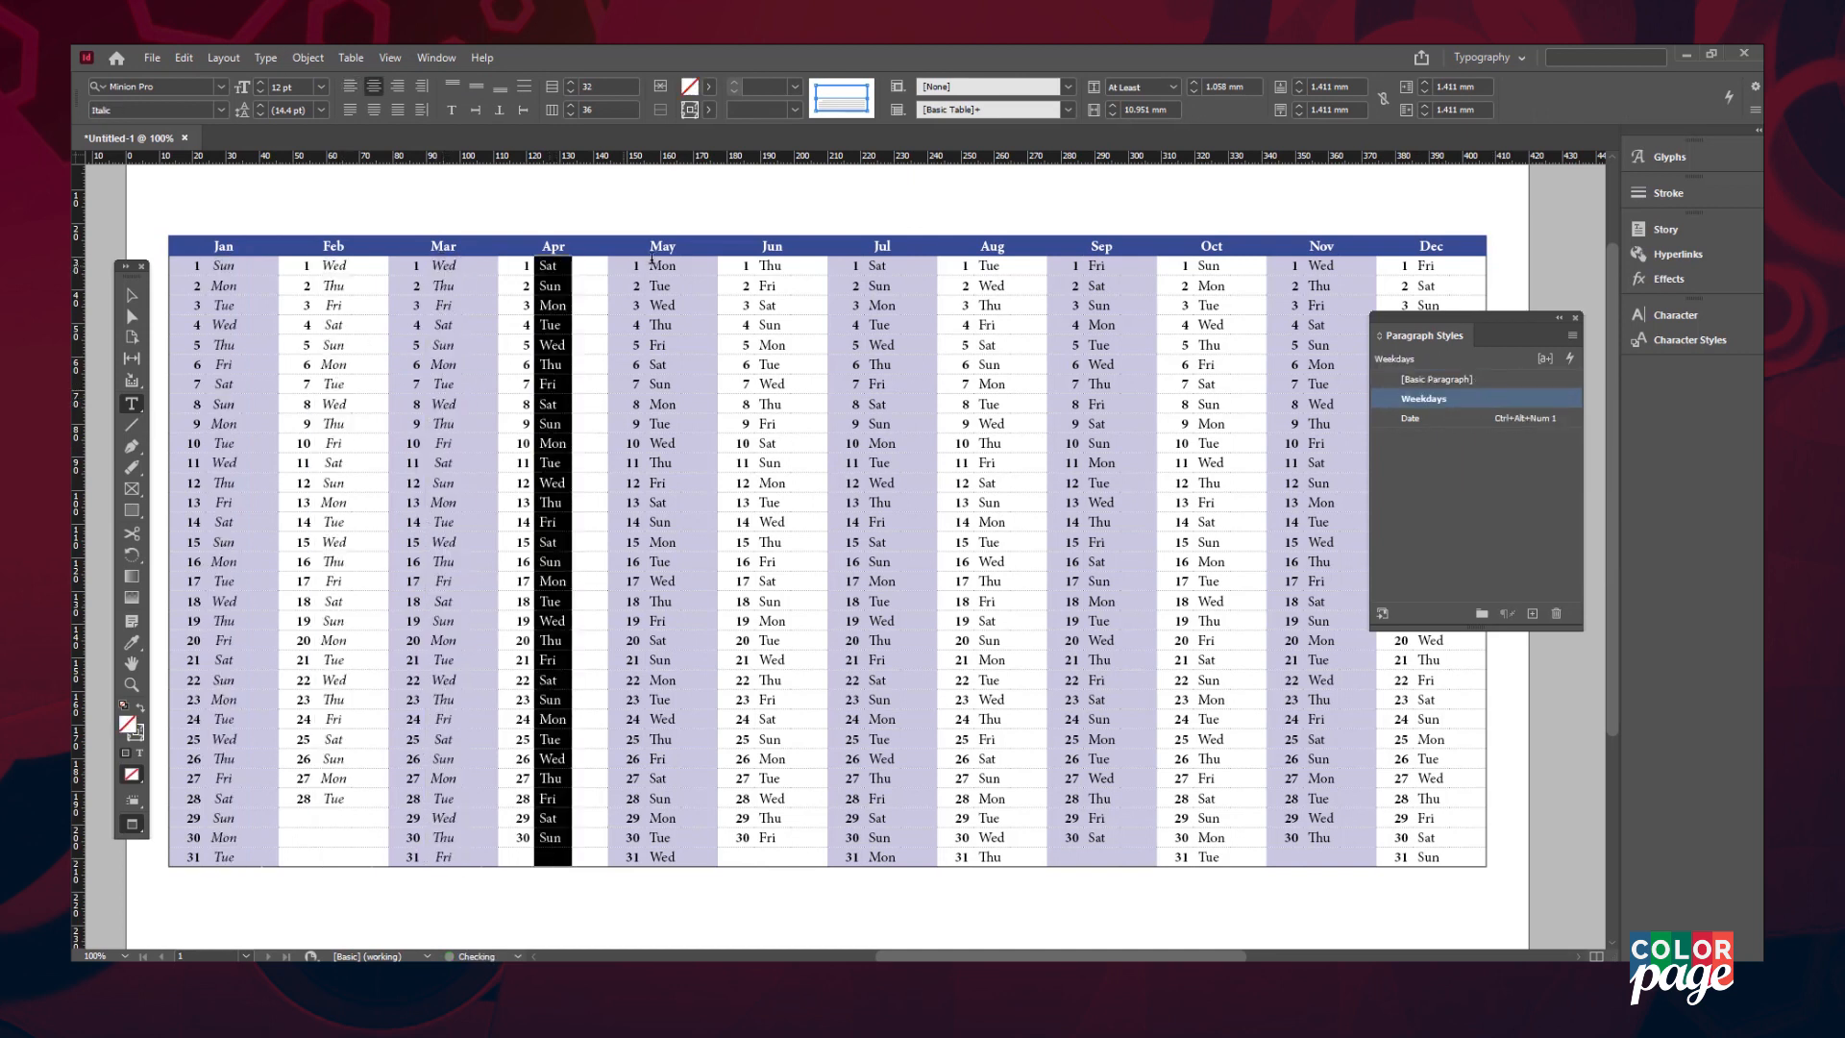
left_click_drag(653, 259, 663, 857)
left_click(1422, 399)
left_click_drag(771, 266, 772, 837)
left_click(1423, 399)
left_click_drag(877, 266, 881, 857)
left_click(1423, 399)
left_click_drag(989, 266, 989, 857)
left_click(1423, 398)
left_click_drag(1098, 266, 1098, 837)
left_click(1422, 399)
left_click_drag(1208, 266, 1220, 857)
left_click(1422, 399)
left_click_drag(1320, 266, 1322, 838)
left_click(1460, 399)
left_click_drag(1429, 266, 1429, 906)
left_click(1423, 398)
- Edit the dark blue swatch, raising magenta to 44% so it becomes gold
left_click(1069, 367)
key("Escape")
key("F5")
left_click(1423, 680)
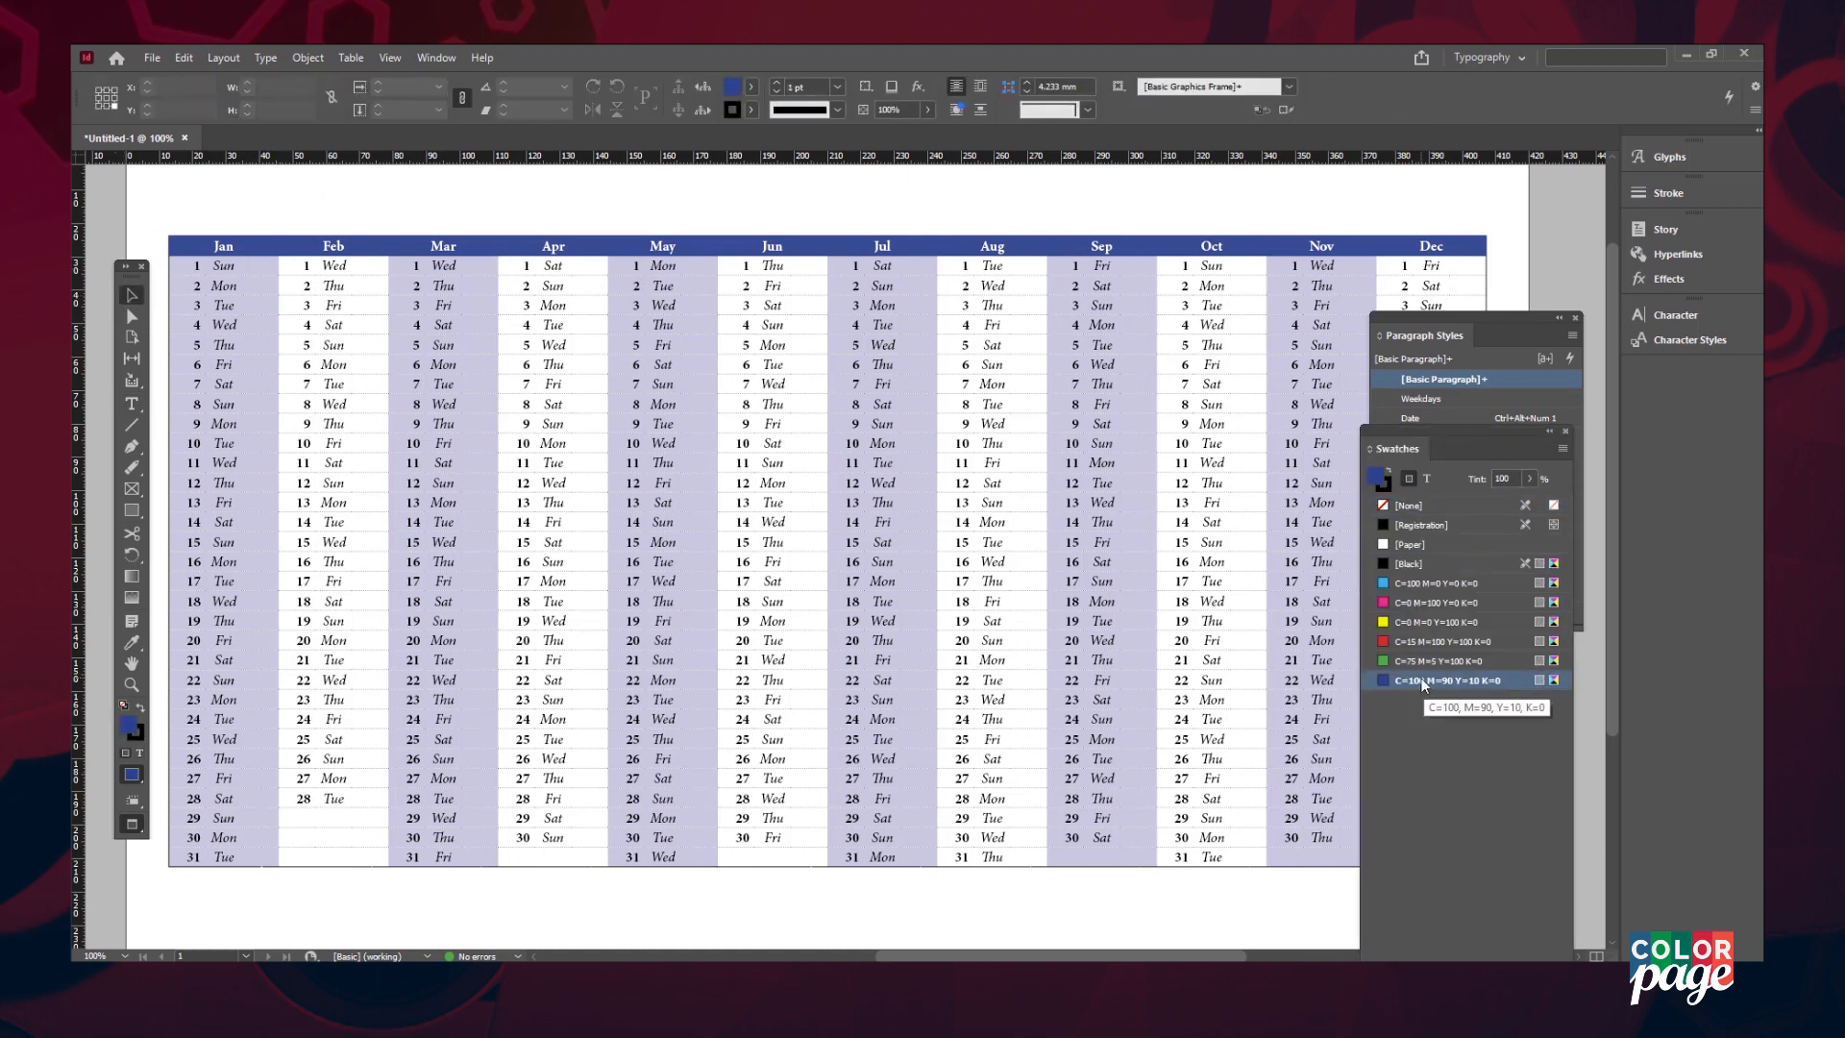
double_click(1528, 680)
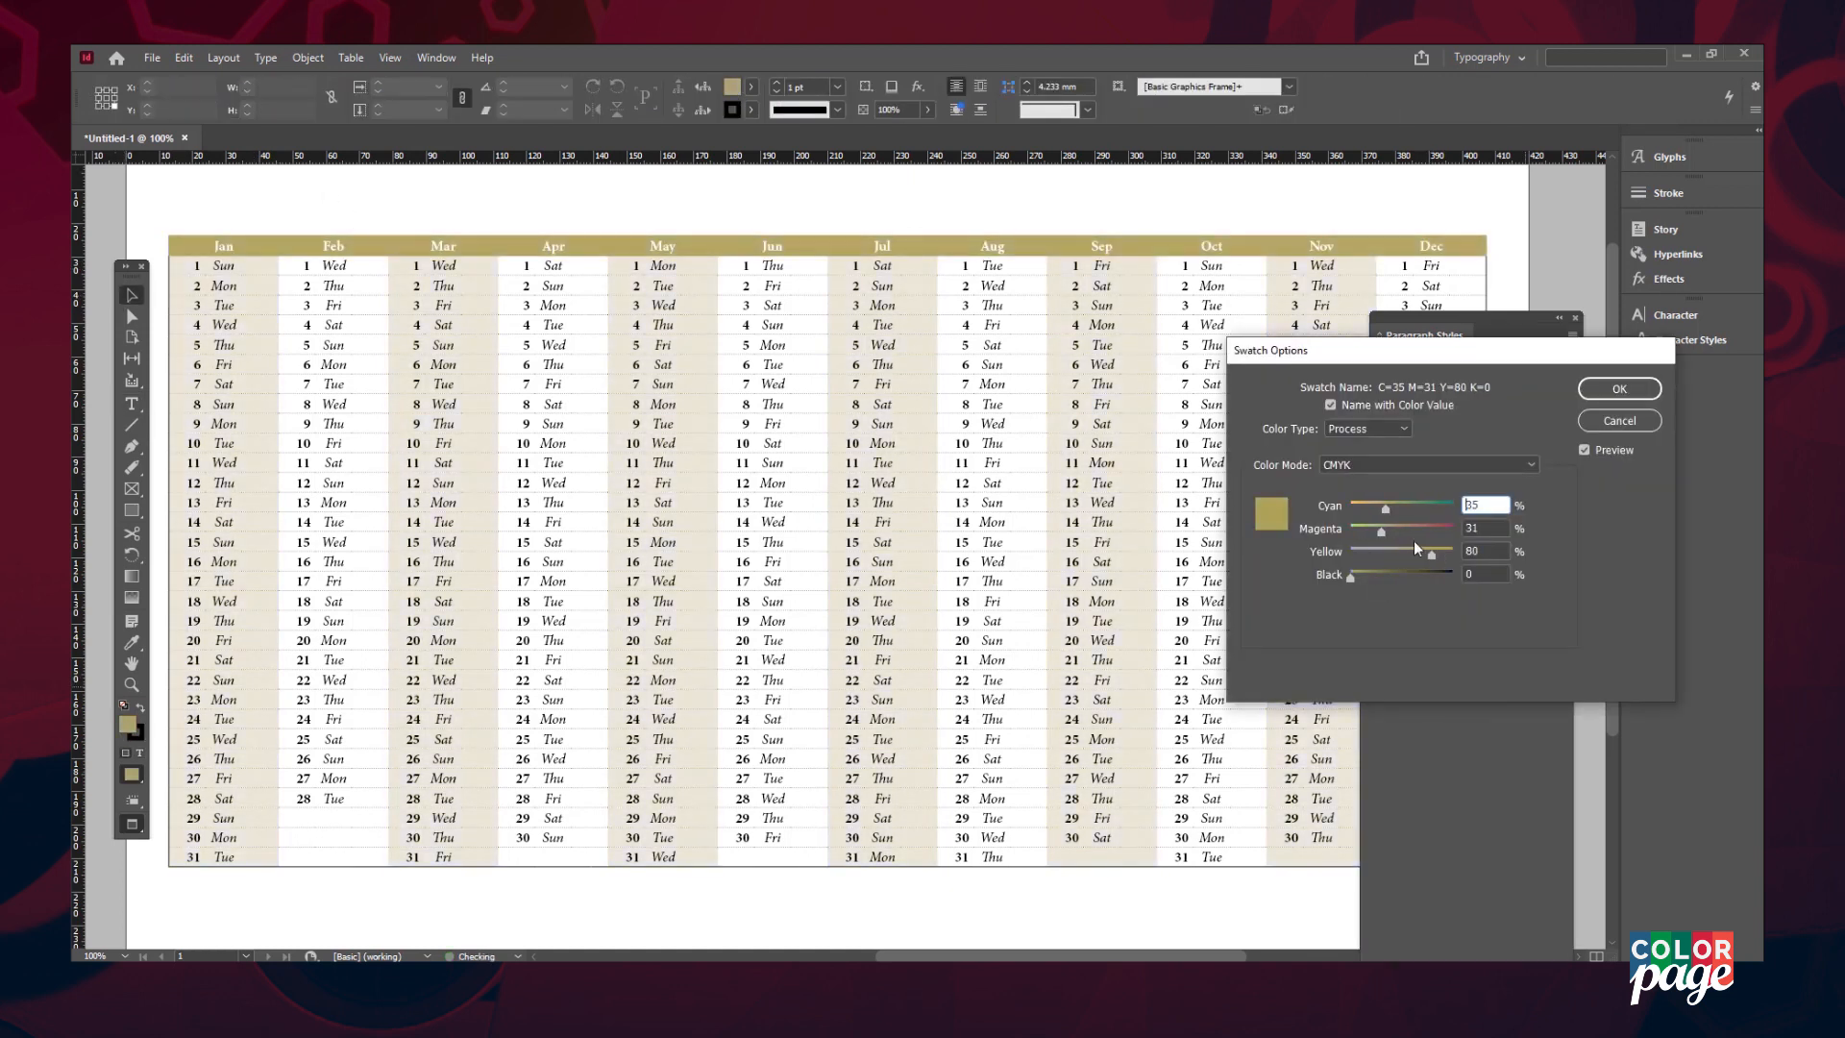
left_click_drag(1381, 531, 1387, 534)
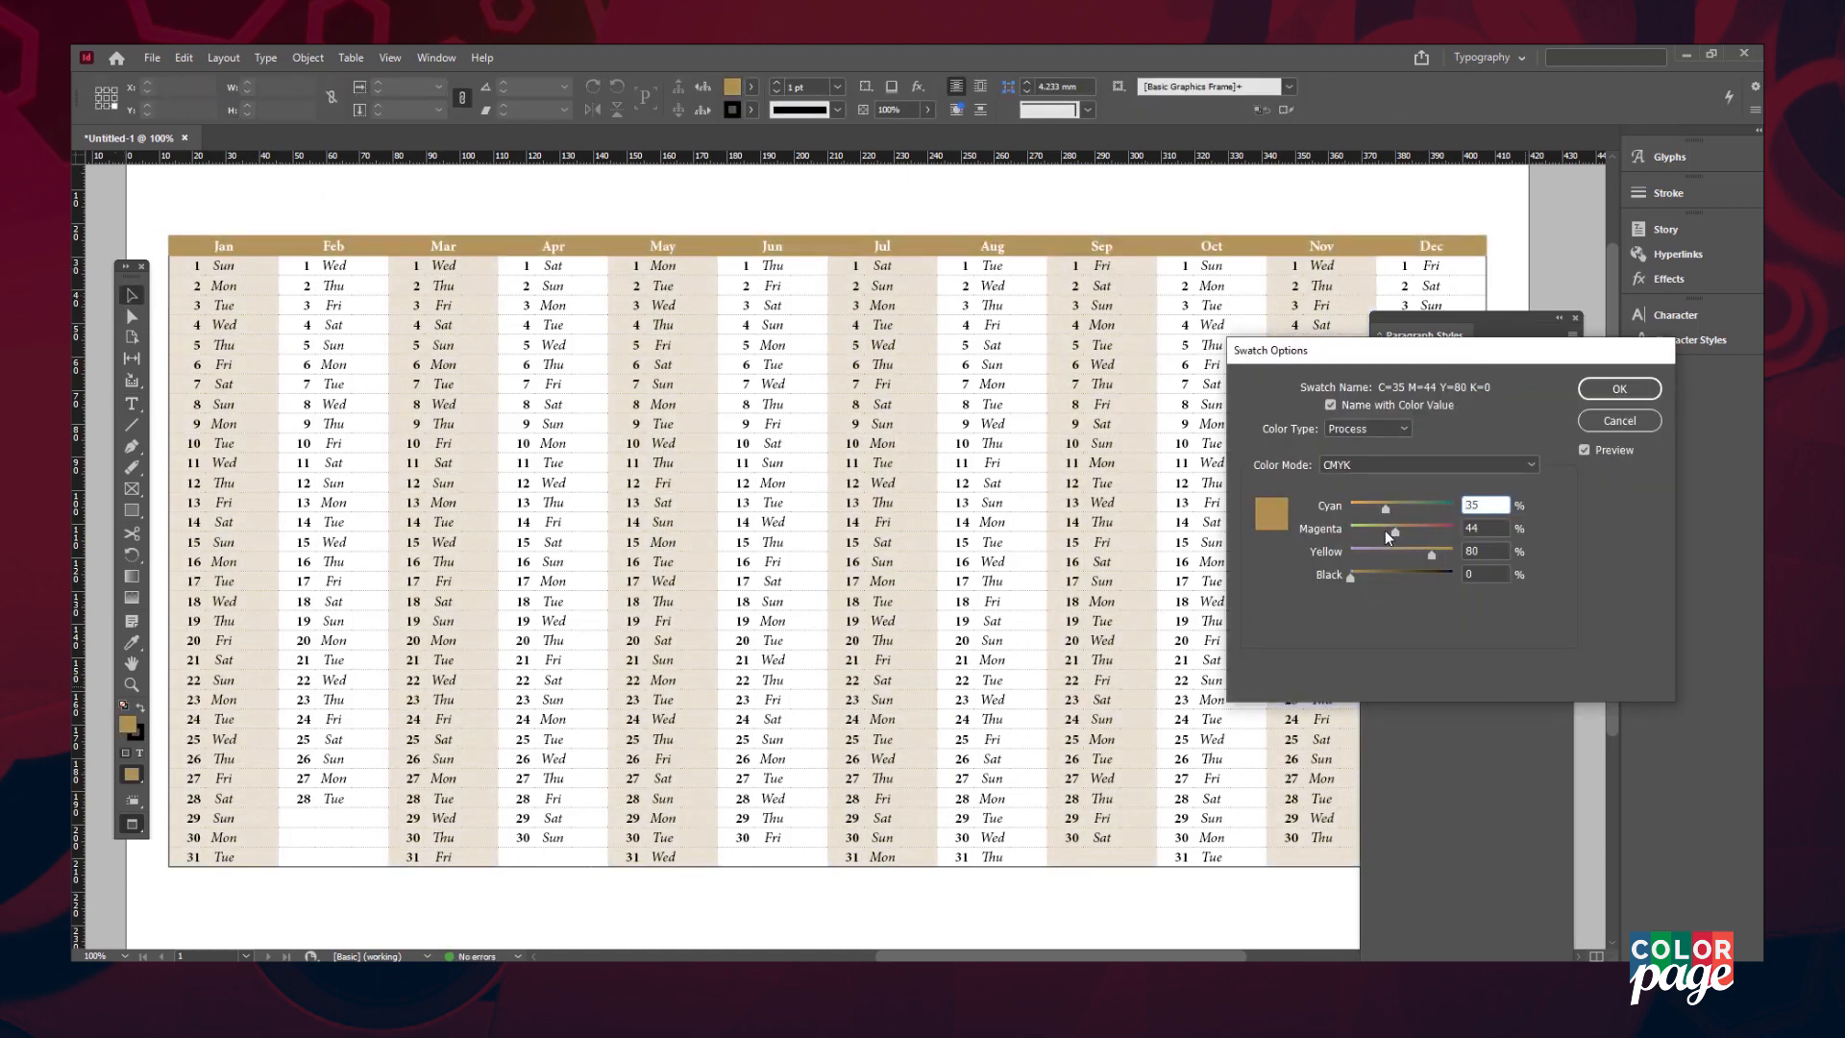
left_click(1619, 388)
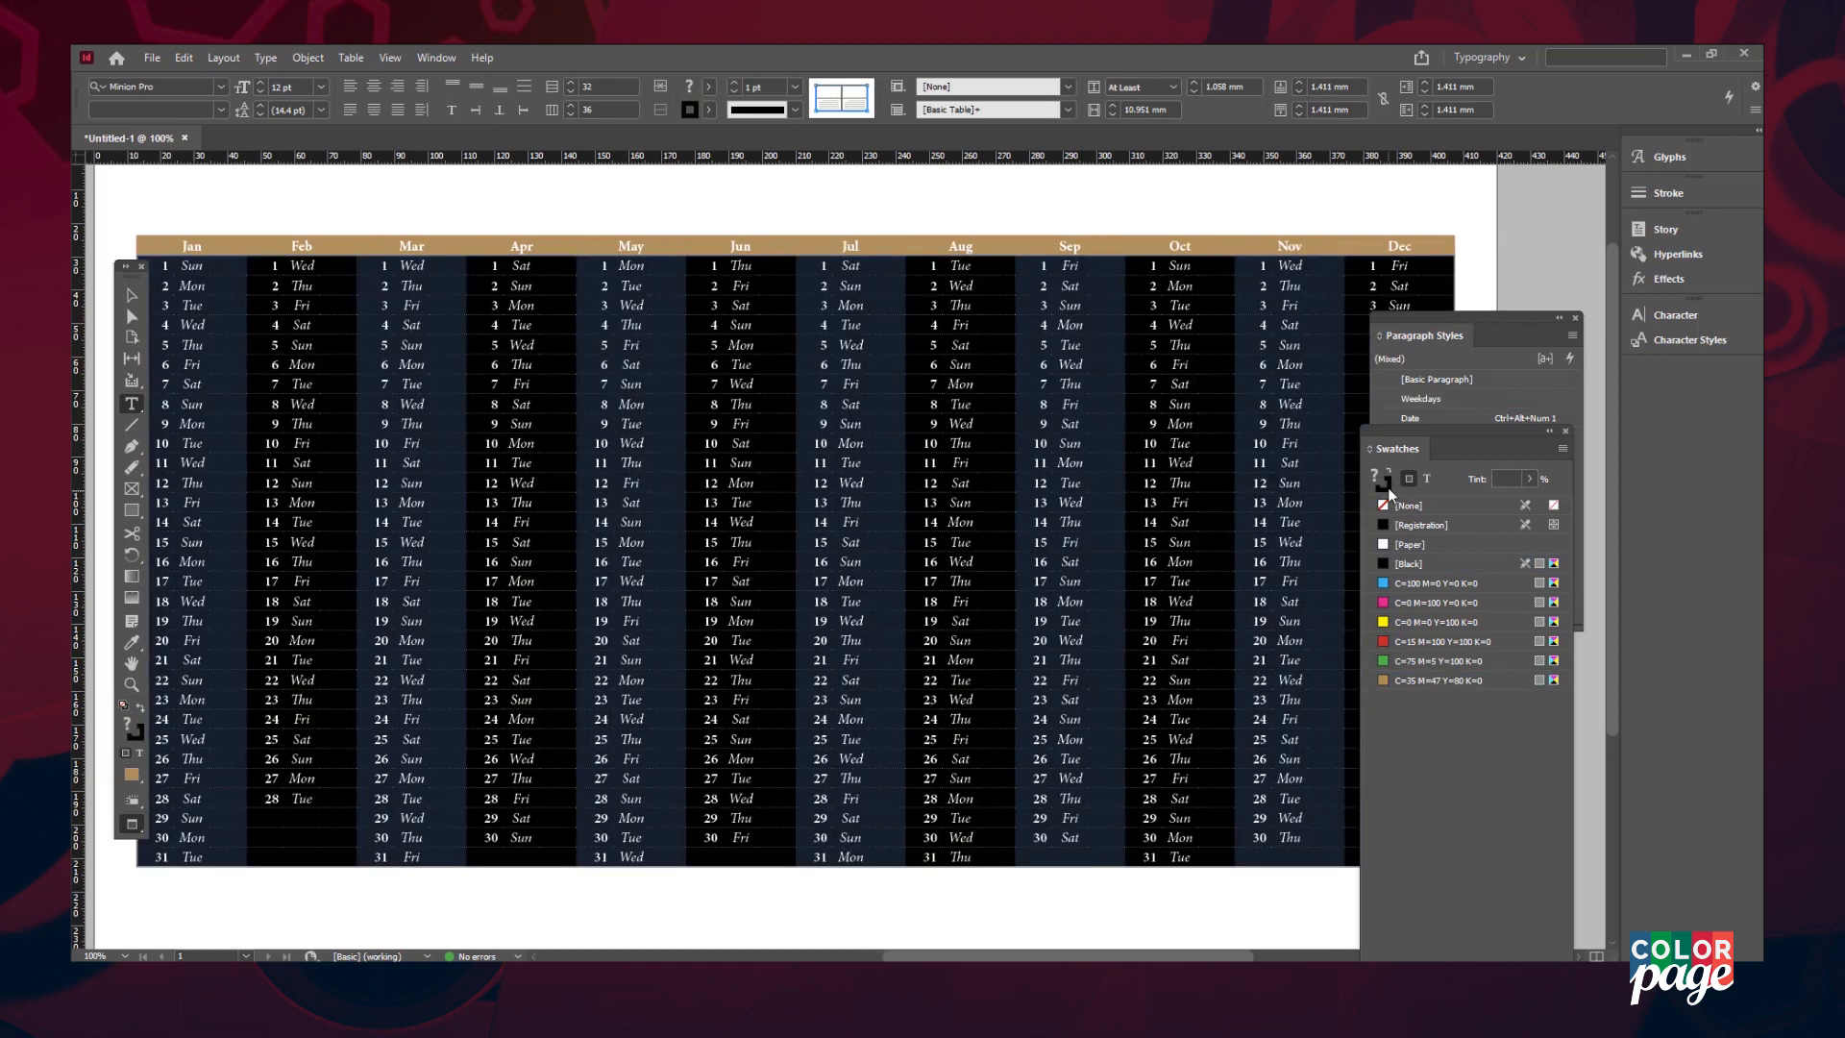
- Fill the selected alternate month columns with the tan swatch
left_click(1387, 487)
left_click(1437, 680)
left_click(786, 305)
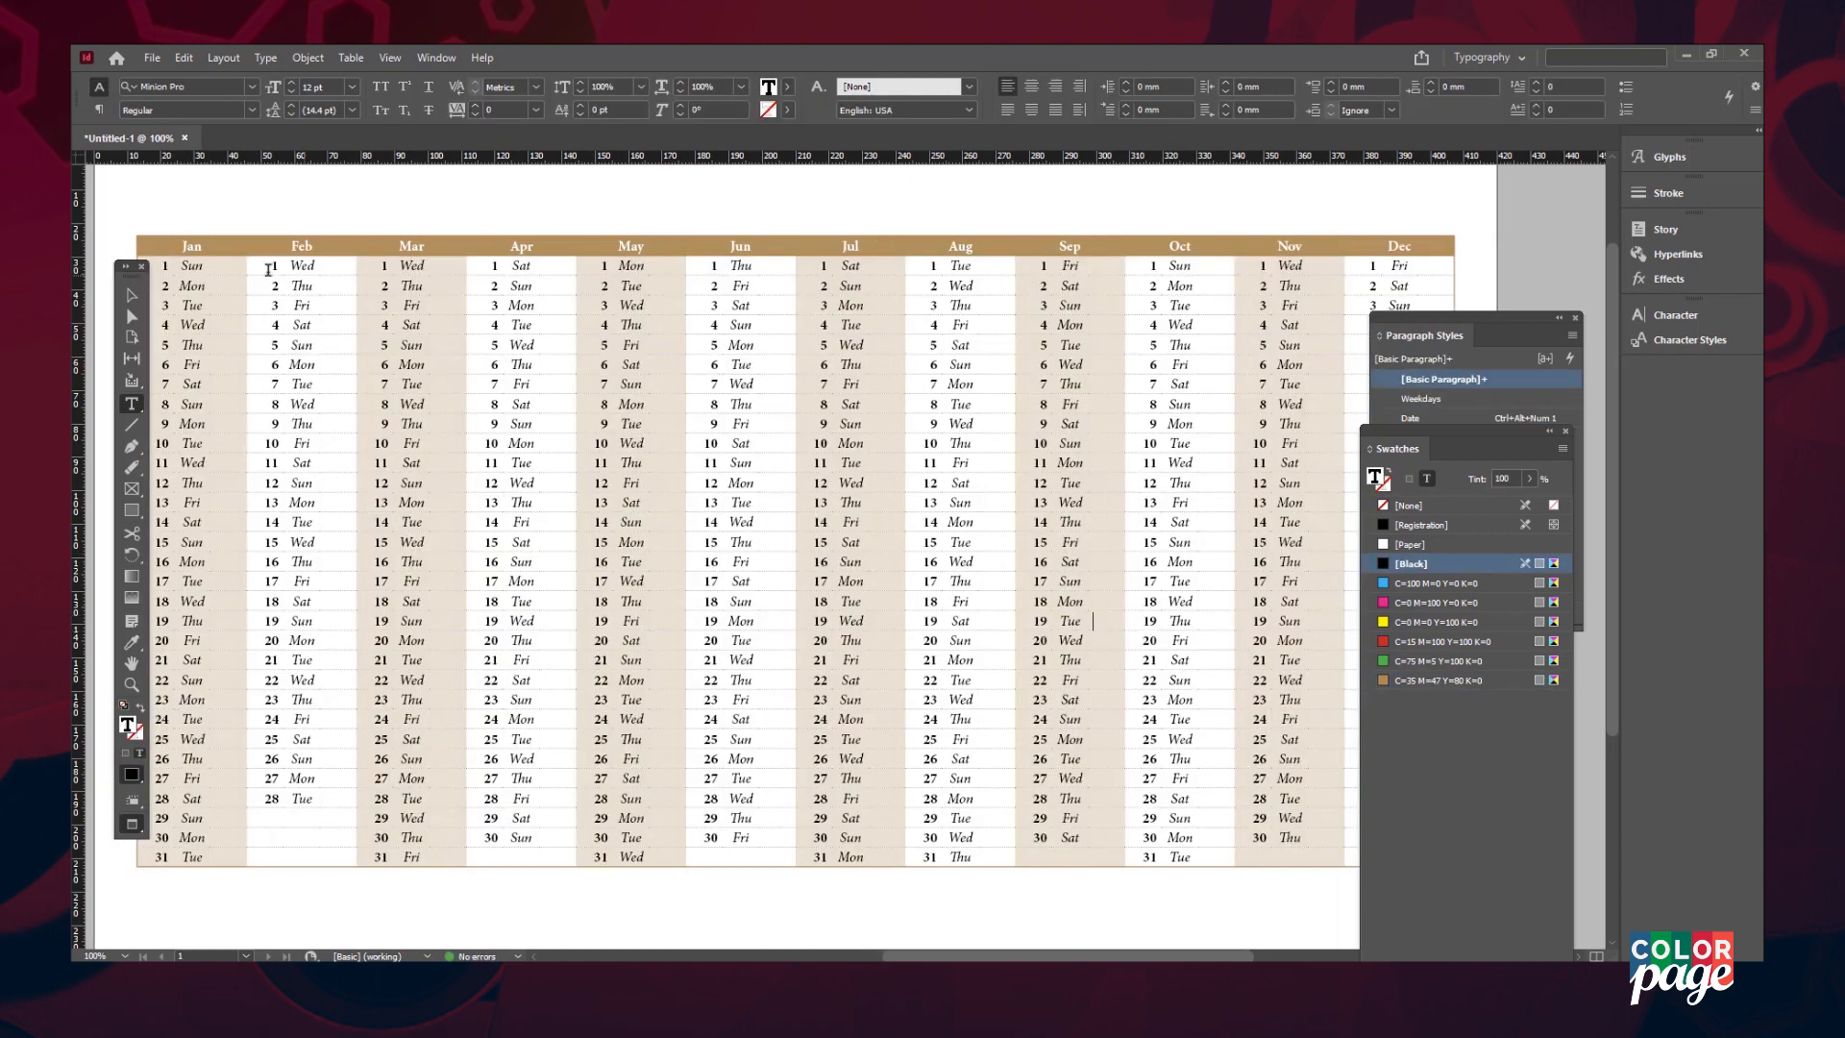
- Create a red Semibold Italic 'Sunday' paragraph style from January 1's Sun text
left_click_drag(1461, 318, 1517, 319)
double_click(193, 266)
left_click(1590, 618)
double_click(1480, 420)
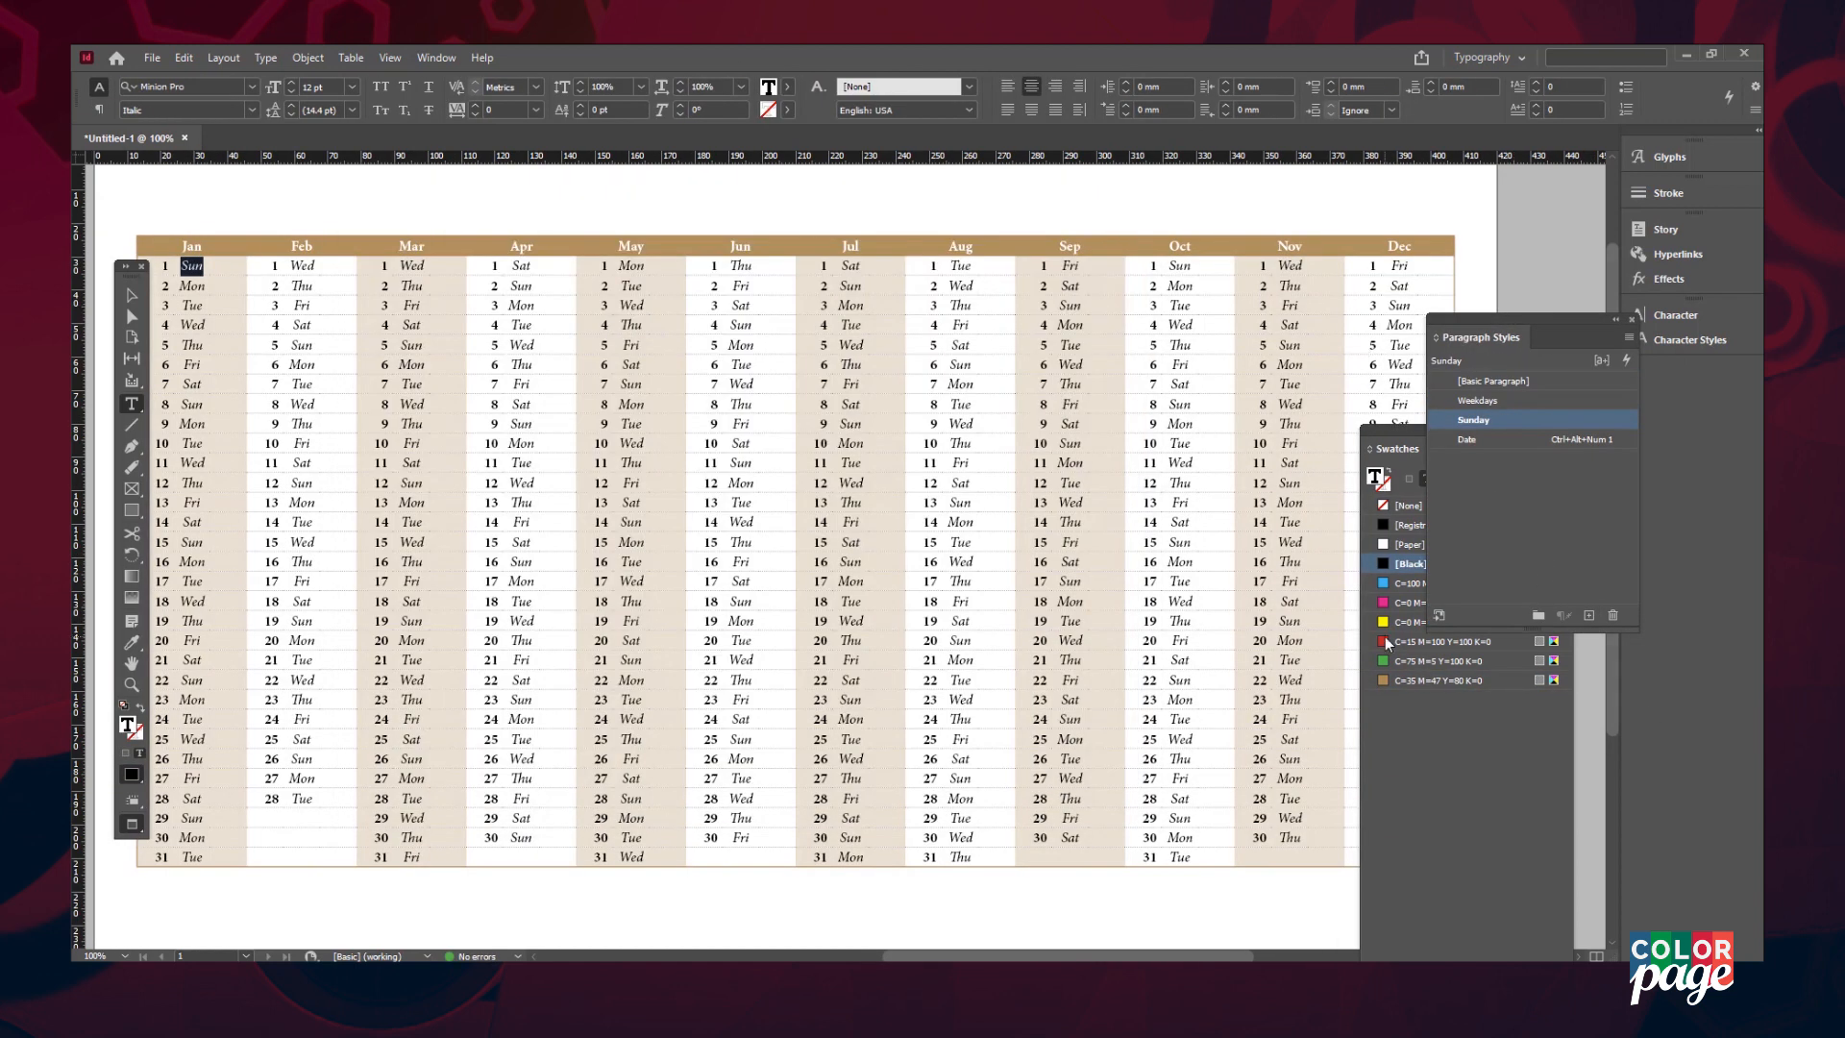
left_click(1441, 640)
left_click(252, 111)
left_click(177, 259)
right_click(1501, 425)
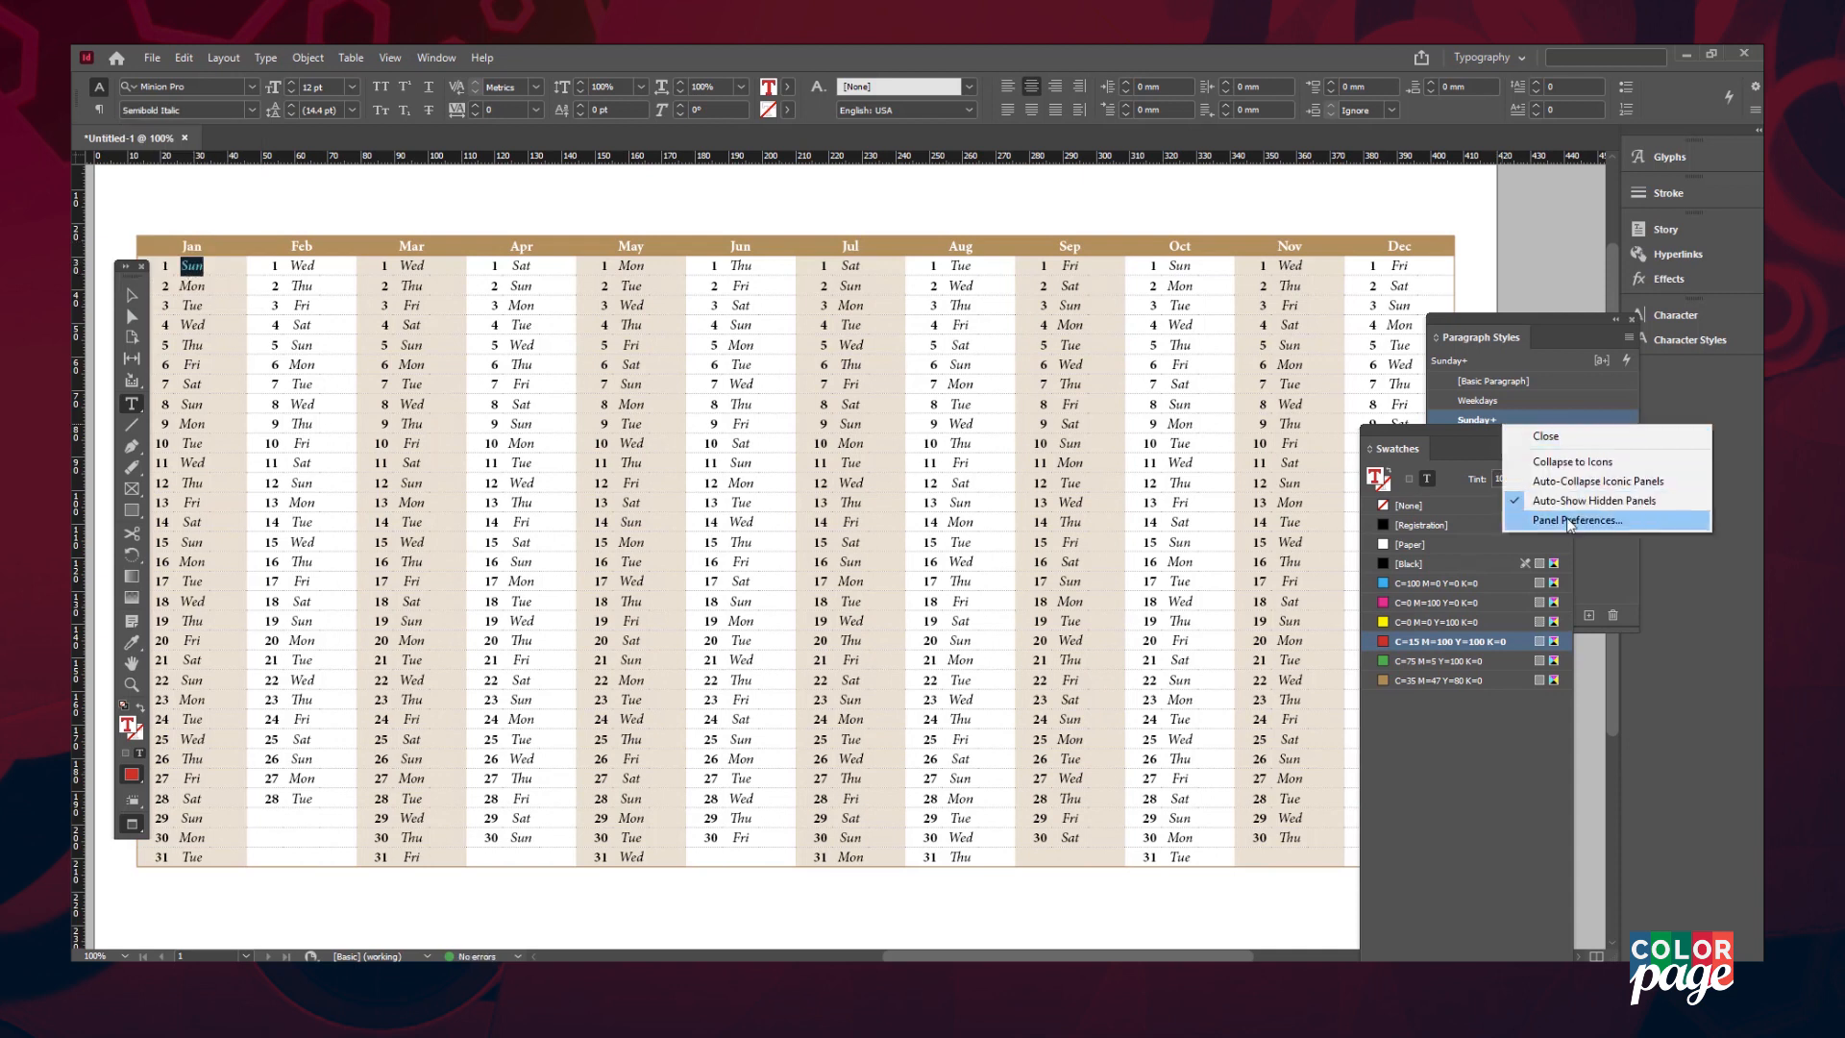
right_click(1539, 419)
left_click(1610, 489)
left_click_drag(132, 267, 102, 272)
left_click(183, 262)
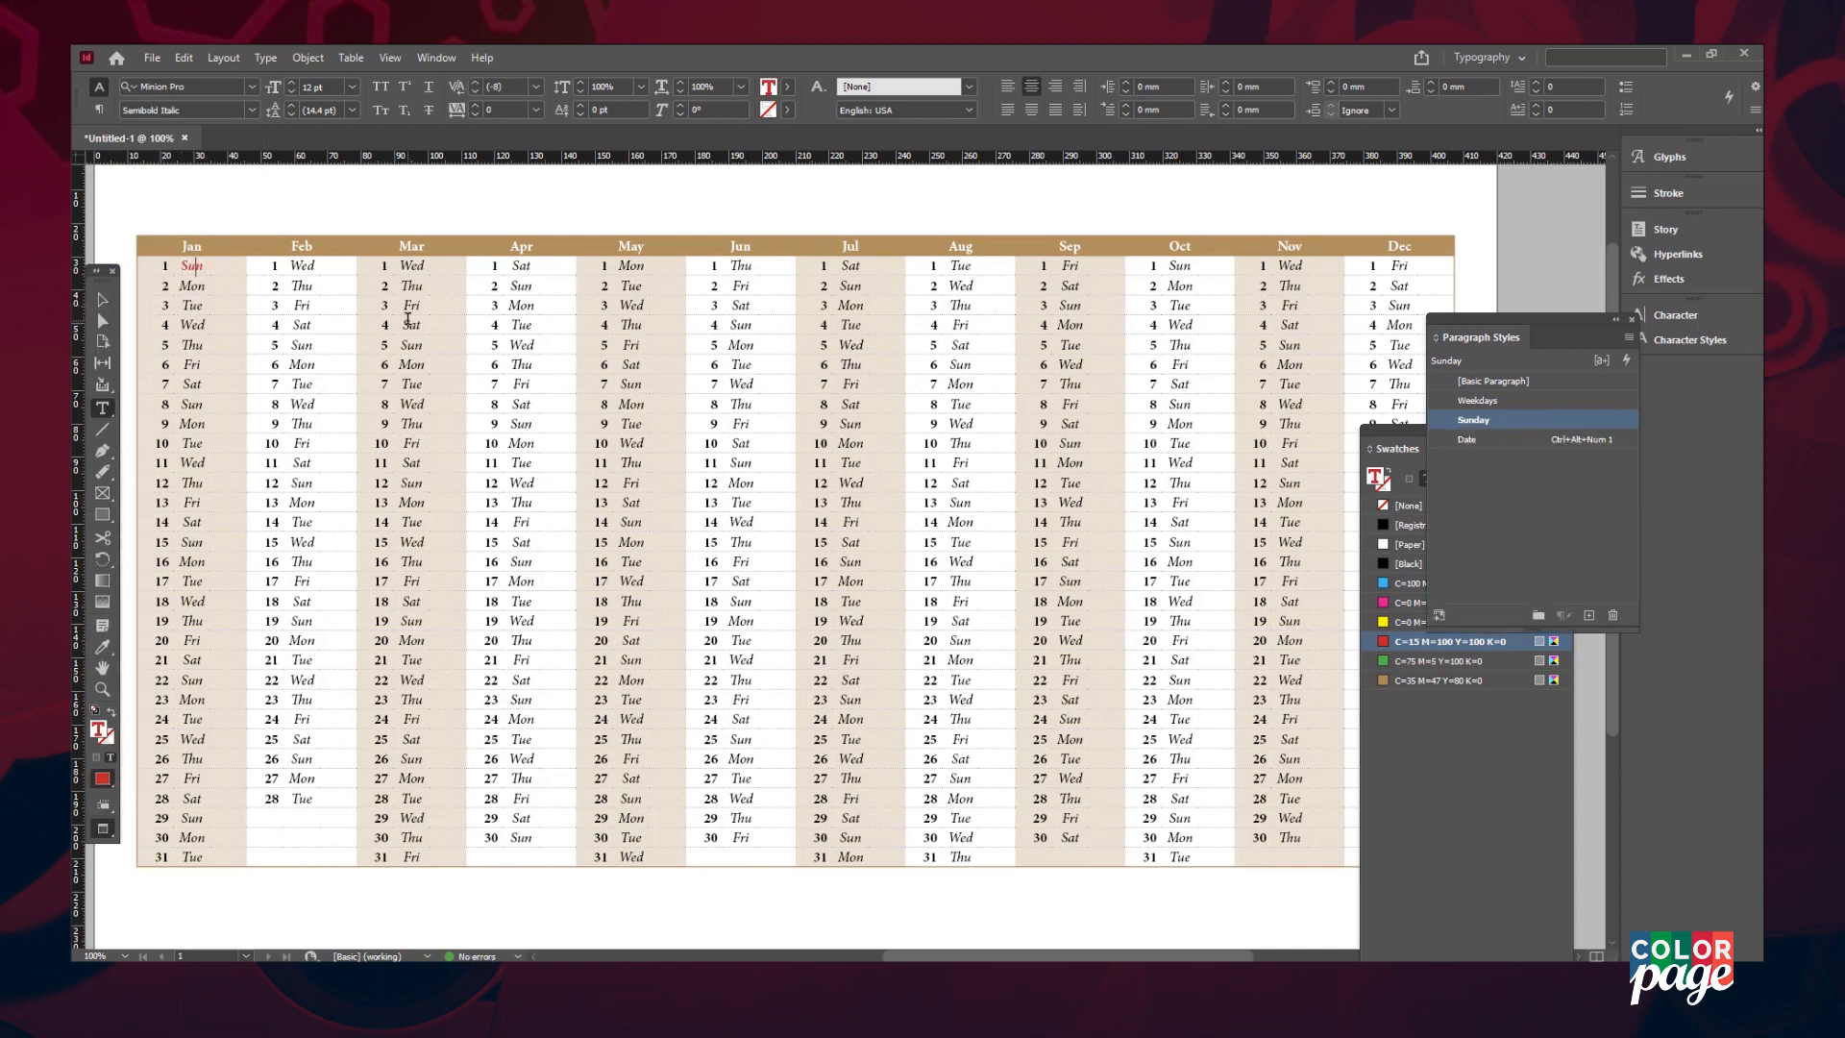
- Assign the keyboard shortcut Ctrl+Alt+Num 2 to the Sunday style
double_click(1502, 423)
left_click(779, 347)
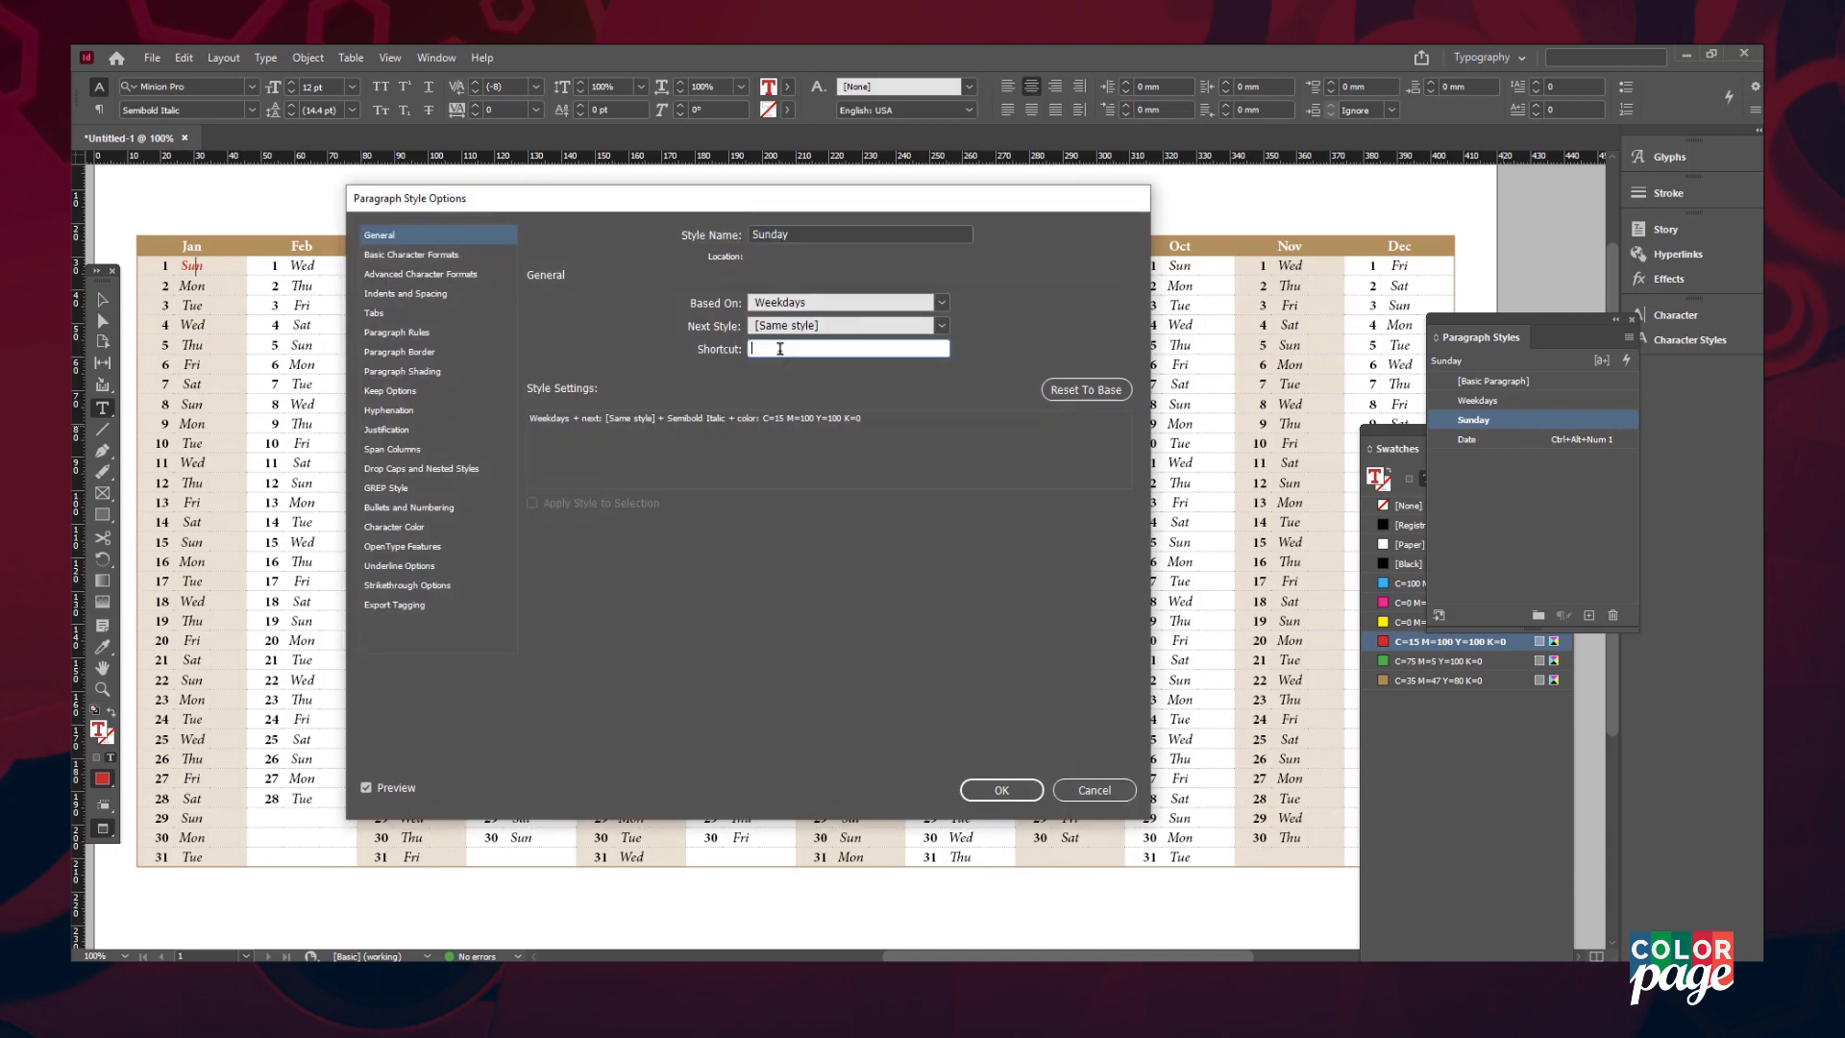
key("Return")
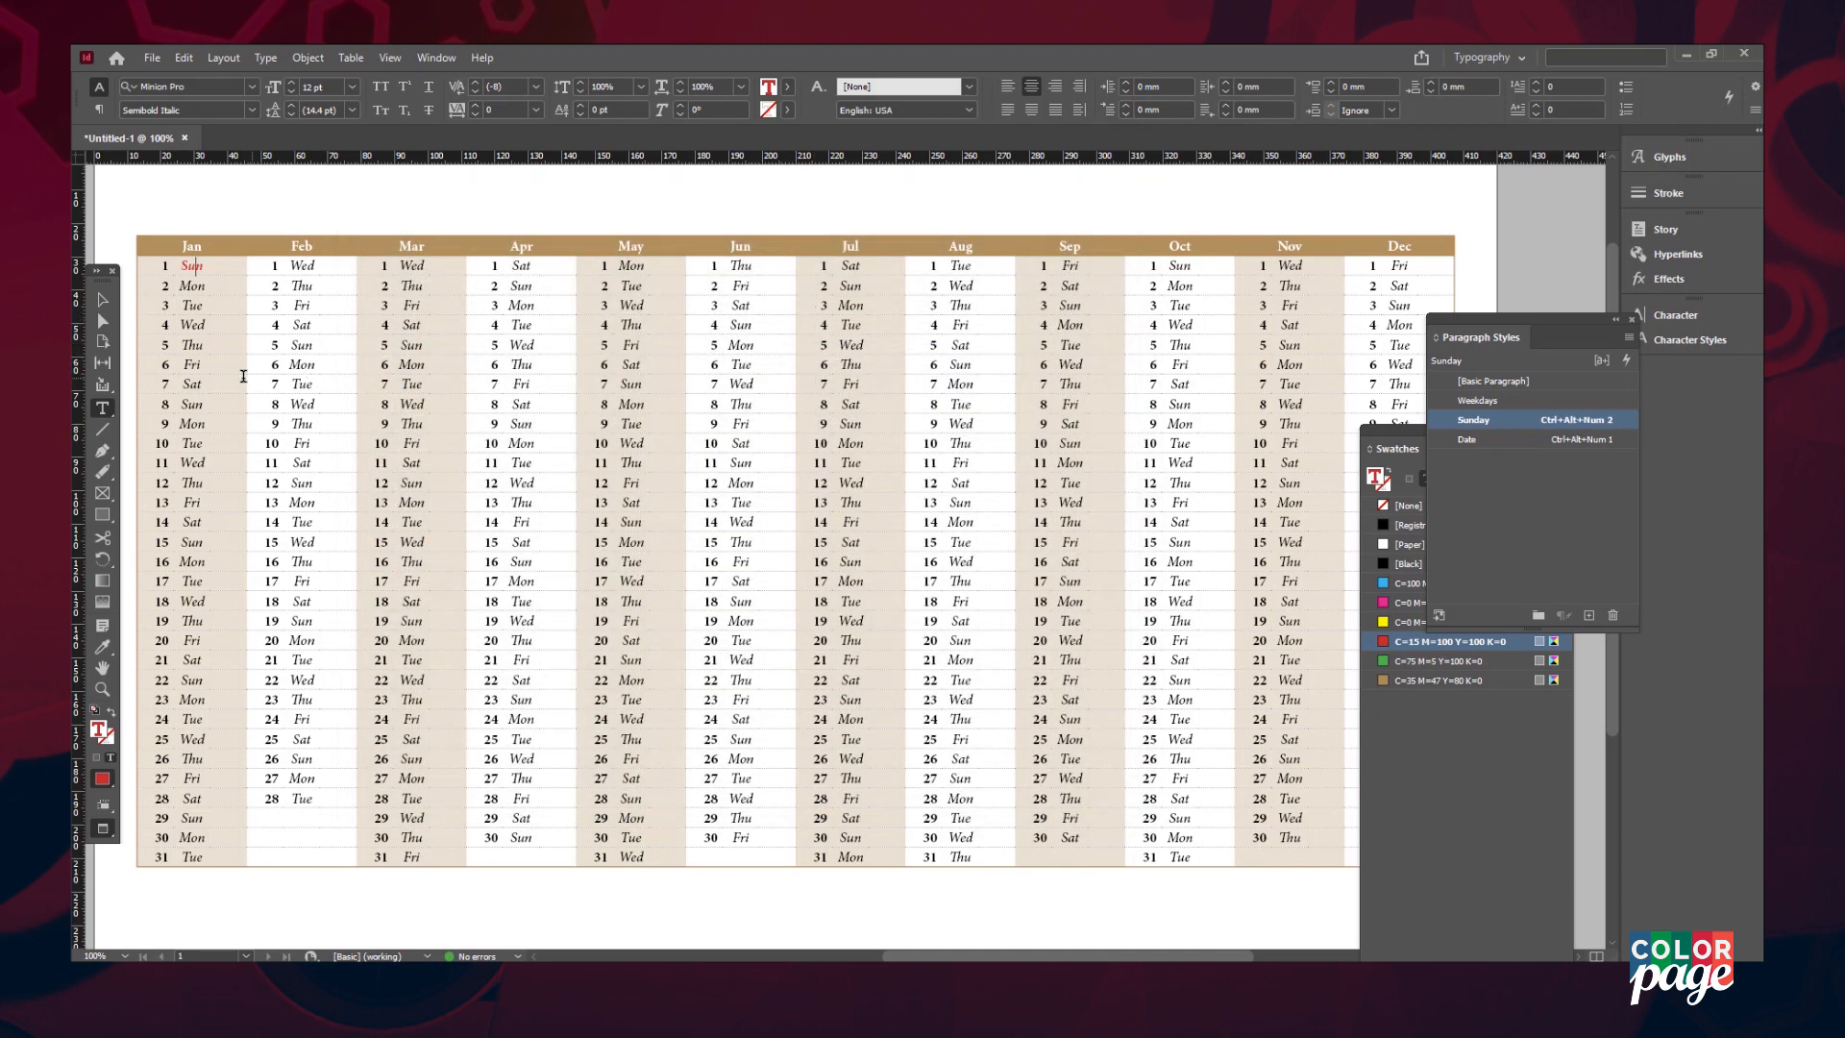
- Apply the Sunday style to January 8, 15, 22 and 29
left_click(194, 407)
key("ctrl+alt+KP_2")
left_click(197, 542)
key("ctrl+alt+KP_2")
left_click(194, 676)
key("ctrl+alt+KP_2")
left_click(192, 817)
key("ctrl+alt+KP_2")
- Left-align January's weekdays and redefine the Weekdays style so every month is left-aligned
left_click_drag(183, 262, 195, 759)
left_click(197, 448)
left_click_drag(197, 448, 196, 857)
left_click(350, 87)
left_click(203, 388)
right_click(1466, 406)
left_click(1523, 478)
- Apply the Sunday style to February 5, 12, 19 and 26
left_click(297, 345)
key("ctrl+alt+KP_2")
left_click(300, 483)
key("ctrl+alt+KP_2")
left_click(318, 620)
key("ctrl+alt+KP_2")
left_click(310, 758)
key("ctrl+alt+KP_2")
left_click(407, 343)
key("ctrl+alt+KP_2")
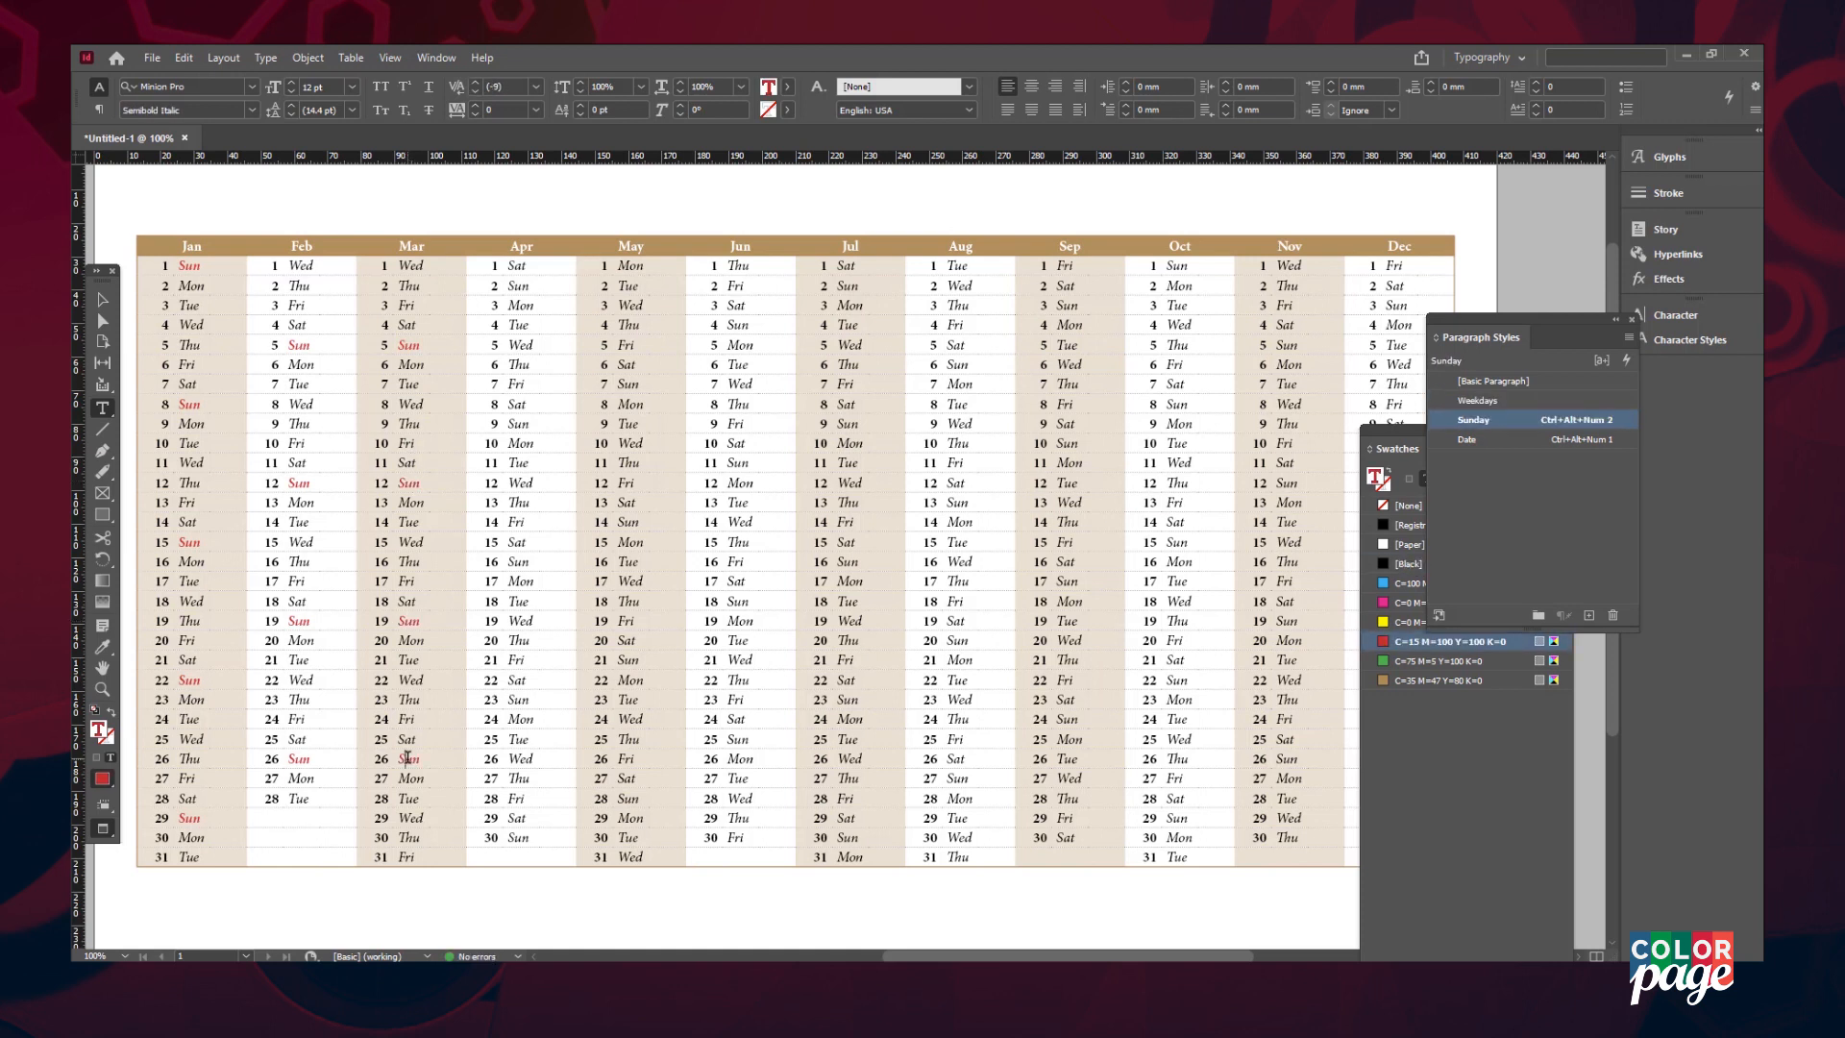
- Apply the Sunday style to April 23 and 30 and May 7 and 14
left_click(546, 693)
key("ctrl+alt+KP_2")
left_click(518, 837)
key("ctrl+alt+KP_2")
left_click(627, 383)
key("ctrl+alt+KP_2")
left_click(627, 522)
key("ctrl+alt+KP_2")
left_click(745, 324)
- Apply the Sunday style to the Sundays of June, July 30 and August through August 27
key("ctrl+alt+KP_2")
left_click(739, 463)
key("ctrl+alt+KP_2")
left_click(736, 600)
key("ctrl+alt+KP_2")
left_click(738, 739)
key("ctrl+alt+KP_2")
left_click(847, 837)
- Apply the Sunday style to October 29, the November Sundays, and December 3 and 10
key("ctrl+alt+KP_2")
left_click(958, 364)
key("ctrl+alt+KP_2")
left_click(958, 503)
key("ctrl+alt+KP_2")
left_click(958, 641)
key("ctrl+alt+KP_2")
left_click(1177, 818)
key("ctrl+alt+KP_2")
scroll(1177, 812, "right", 2)
left_click(1151, 345)
key("ctrl+alt+KP_2")
left_click(1157, 482)
key("ctrl+alt+KP_2")
left_click(1155, 621)
left_click(1266, 309)
key("ctrl+alt+KP_2")
left_click(1265, 443)
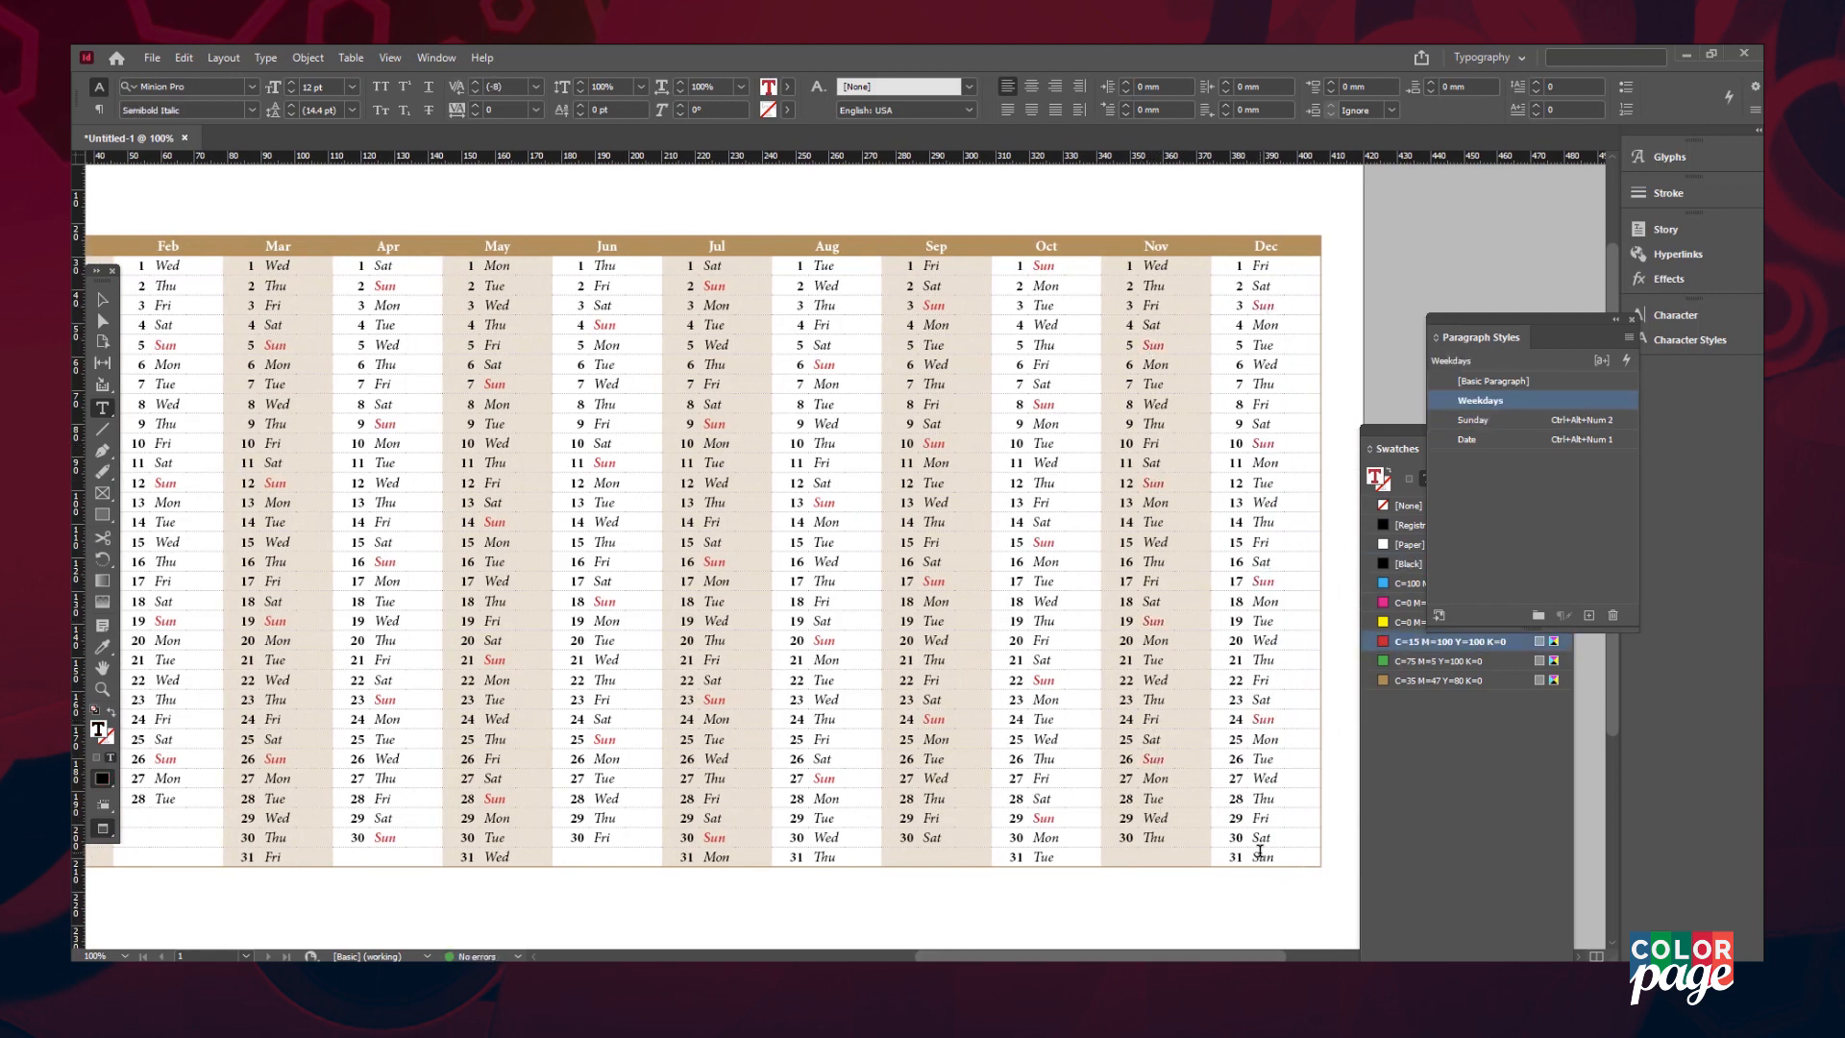
- Create a new paragraph style named 'Date - Sunday' from the January 1 date and colour it red
left_click(1258, 856)
key("ctrl+alt+KP_2")
scroll(1259, 850, "left", 3)
double_click(226, 267)
left_click(1588, 615)
double_click(1485, 459)
type("Date - Sunday")
key("Return")
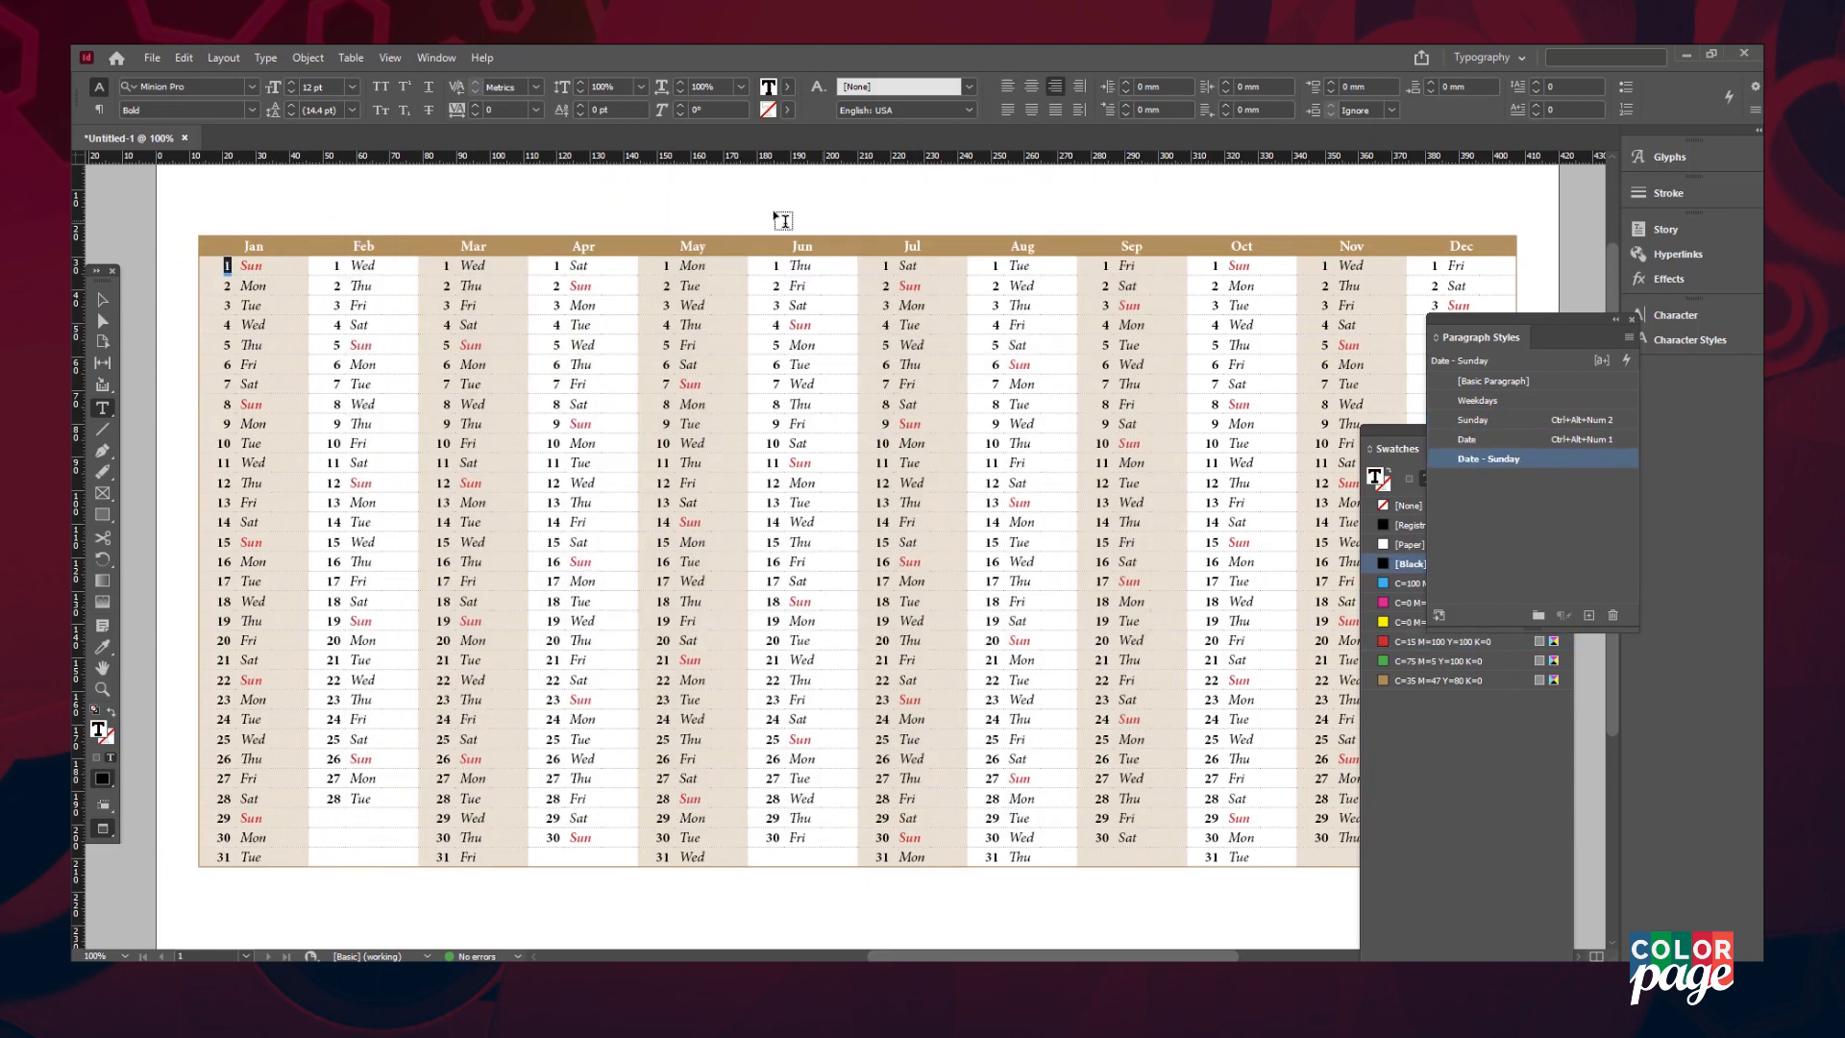
left_click(1441, 641)
- Redefine Date - Sunday to match the red date and assign shortcut Ctrl+Alt+Num 3
double_click(227, 266)
left_click_drag(1485, 431, 1367, 483)
right_click(1580, 458)
left_click(1582, 541)
double_click(1579, 461)
left_click(814, 346)
key("ctrl+alt+KP_3")
key("Return")
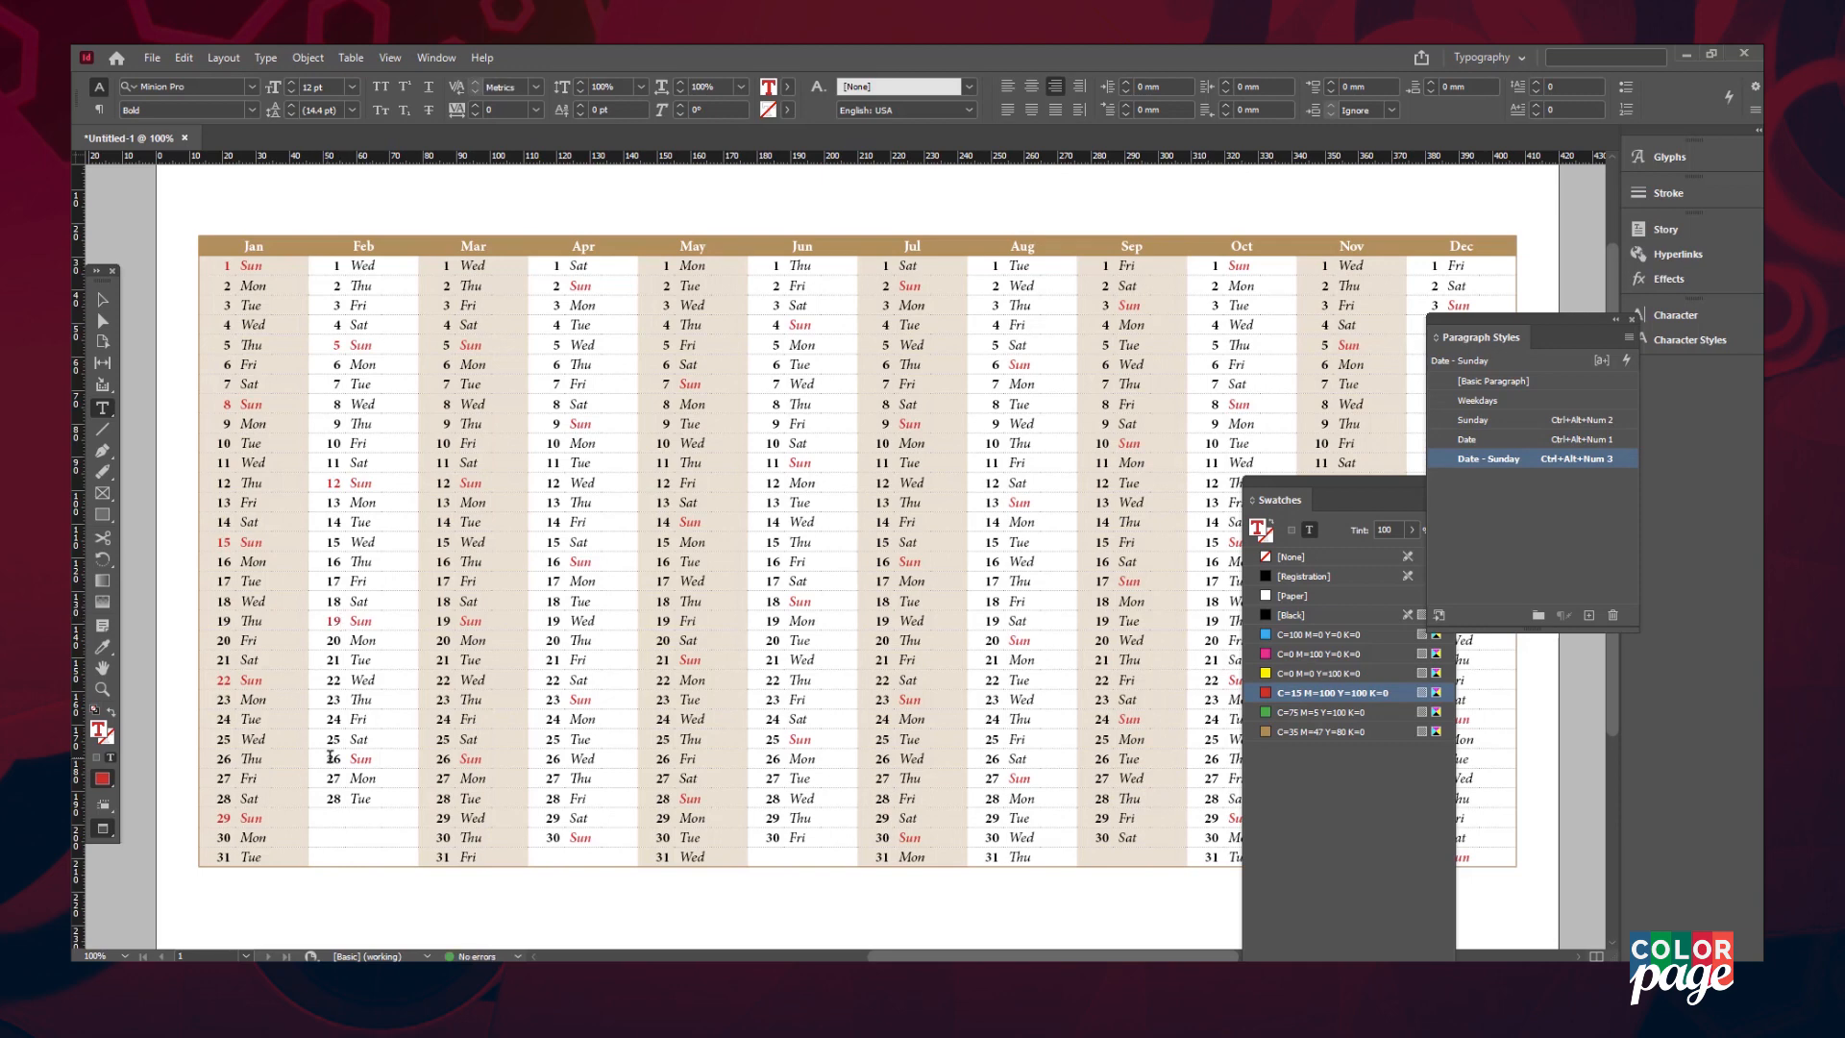
- Apply Date - Sunday to the Sunday dates in March (12, 19, 26), May and June
left_click(445, 622)
key("ctrl+alt+KP_3")
left_click(444, 482)
key("ctrl+alt+KP_3")
left_click(445, 758)
key("ctrl+alt+KP_3")
key("ctrl+equal")
key("ctrl+equal")
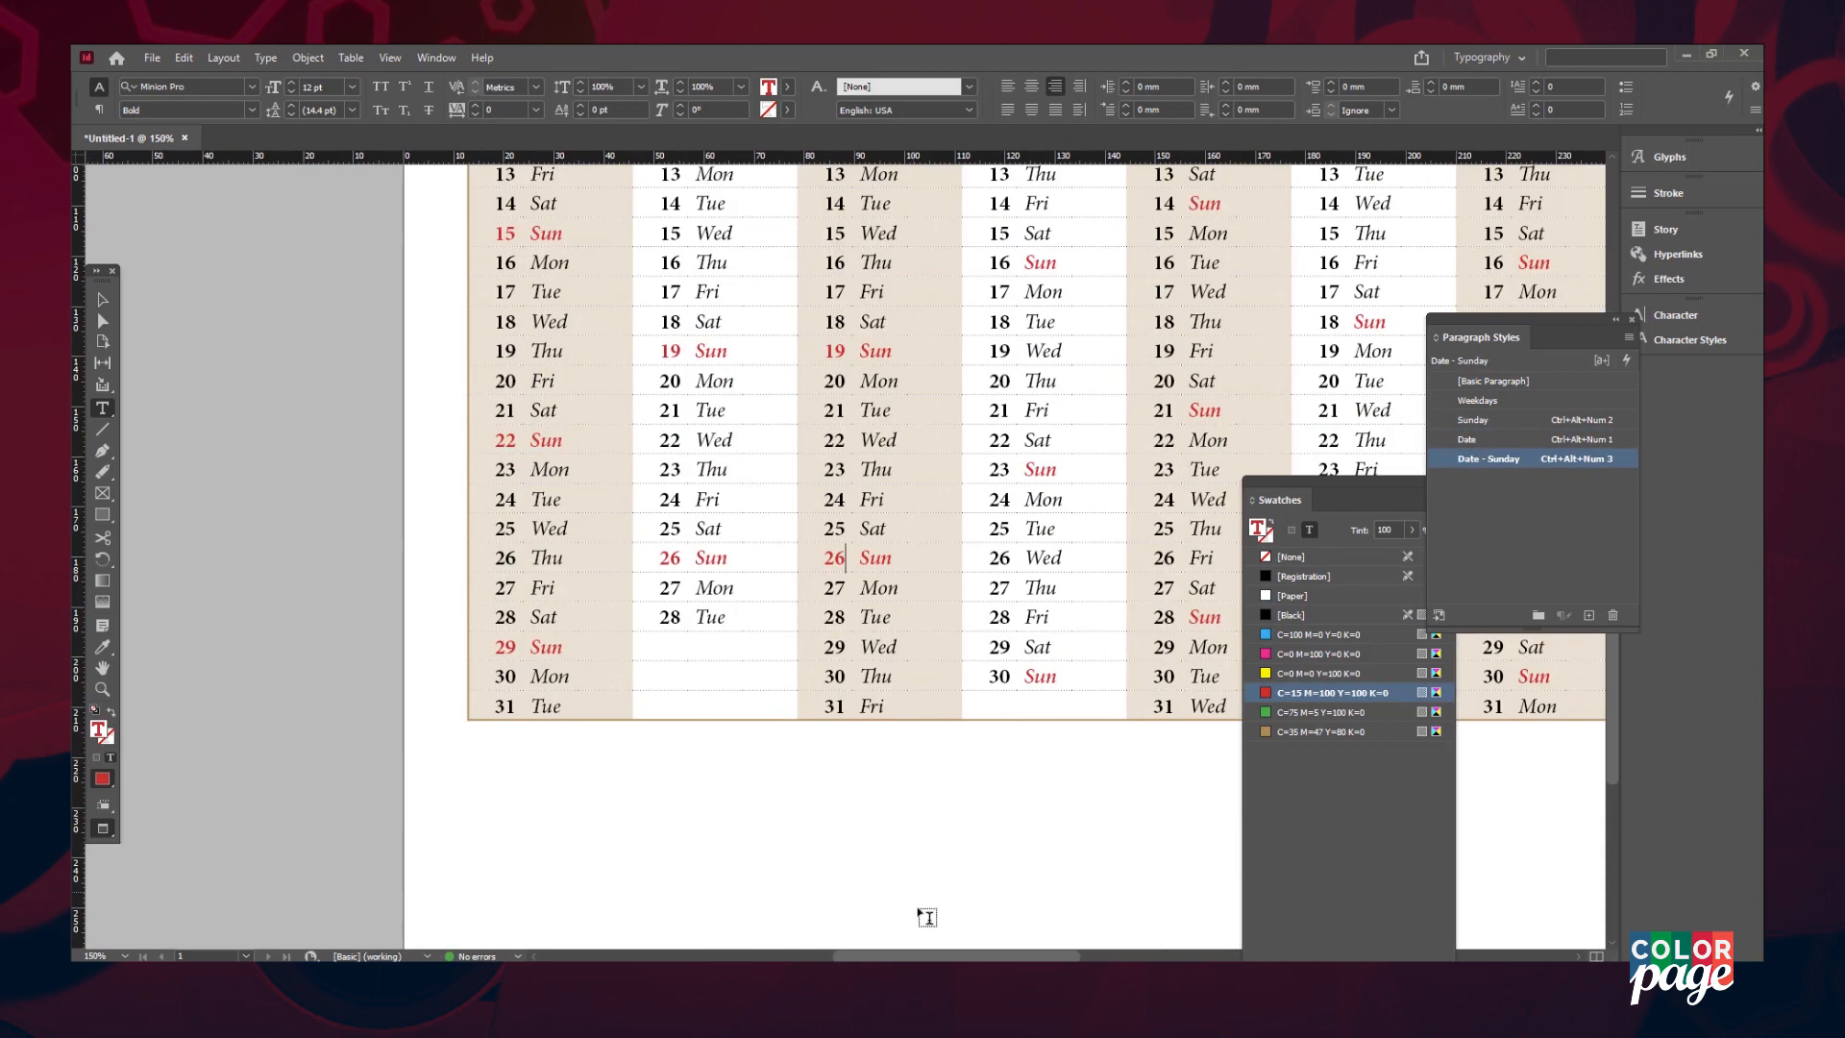
scroll(864, 865, "right", 5)
scroll(764, 702, "up", 4)
scroll(759, 693, "up", 2)
left_click_drag(1481, 337, 1052, 368)
scroll(711, 672, "down", 4)
left_click(701, 807)
key("ctrl+alt+KP_3")
scroll(701, 807, "right", 4)
scroll(576, 481, "up", 5)
double_click(494, 353)
left_click(658, 294)
- Apply Date - Sunday to the remaining June Sundays and the July and August Sundays, including August 27
key("ctrl+alt+KP_3")
scroll(489, 560, "down", 3)
left_click(489, 577)
key("ctrl+alt+KP_3")
left_click(653, 660)
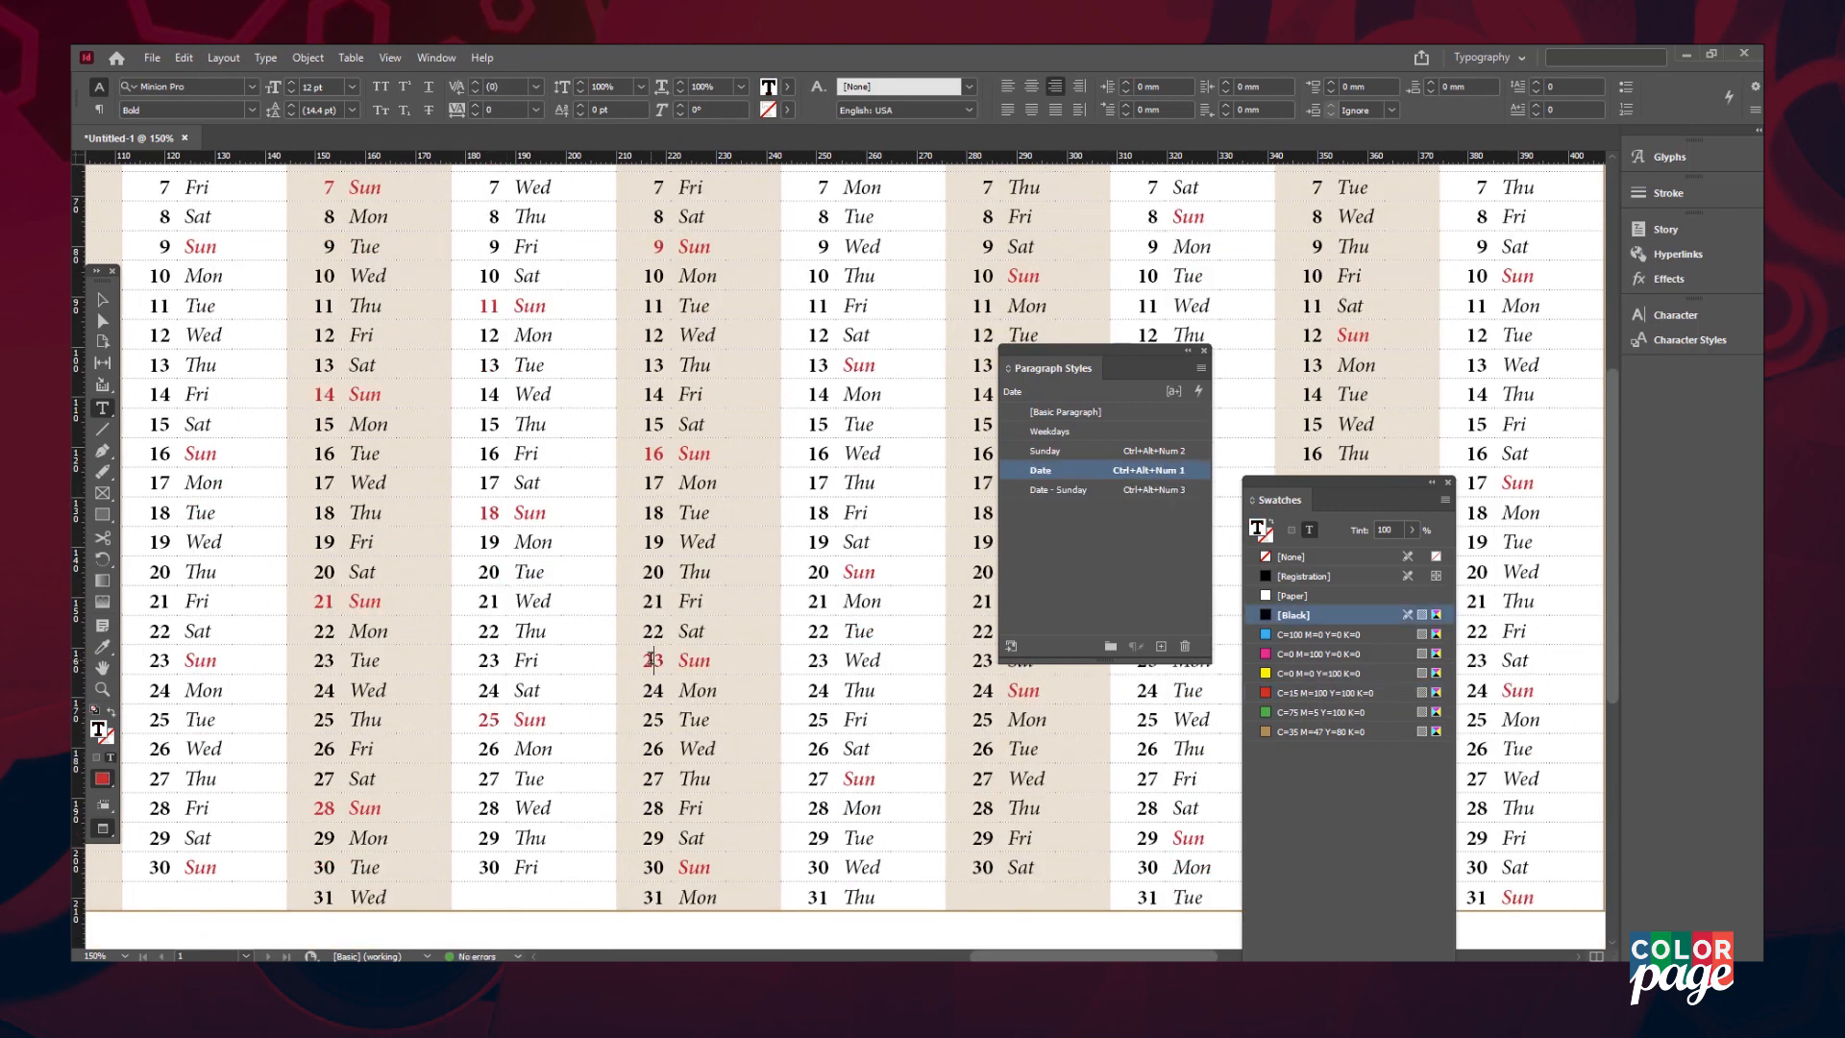
left_click(654, 866)
key("ctrl+alt+KP_3")
scroll(654, 817, "right", 2)
scroll(576, 624, "up", 3)
left_click(551, 535)
key("ctrl+alt+KP_3")
scroll(554, 614, "down", 1)
left_click(551, 653)
key("ctrl+alt+KP_3")
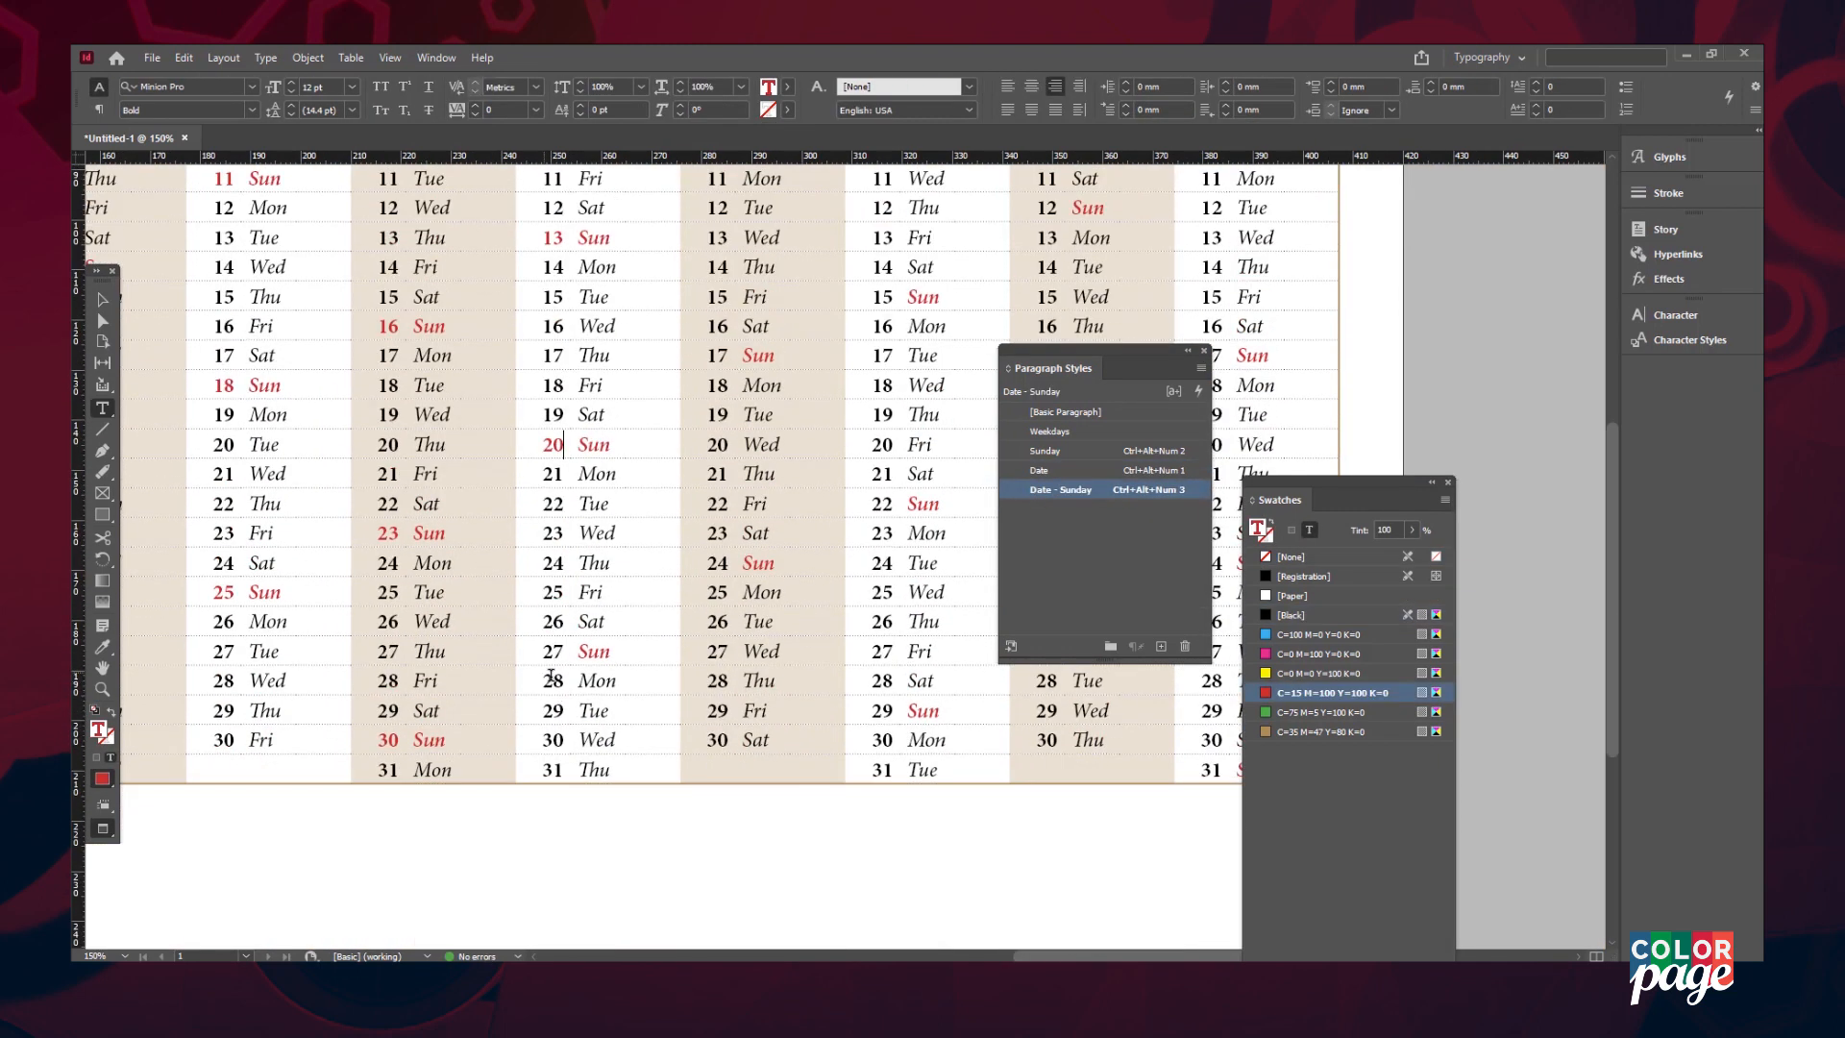
scroll(538, 615, "right", 2)
left_click(511, 559)
key("ctrl+alt+KP_3")
- Turn the September, October, November and December Sunday dates red, through December 31
left_click(502, 420)
scroll(502, 385, "up", 8)
left_click(502, 516)
left_click(669, 660)
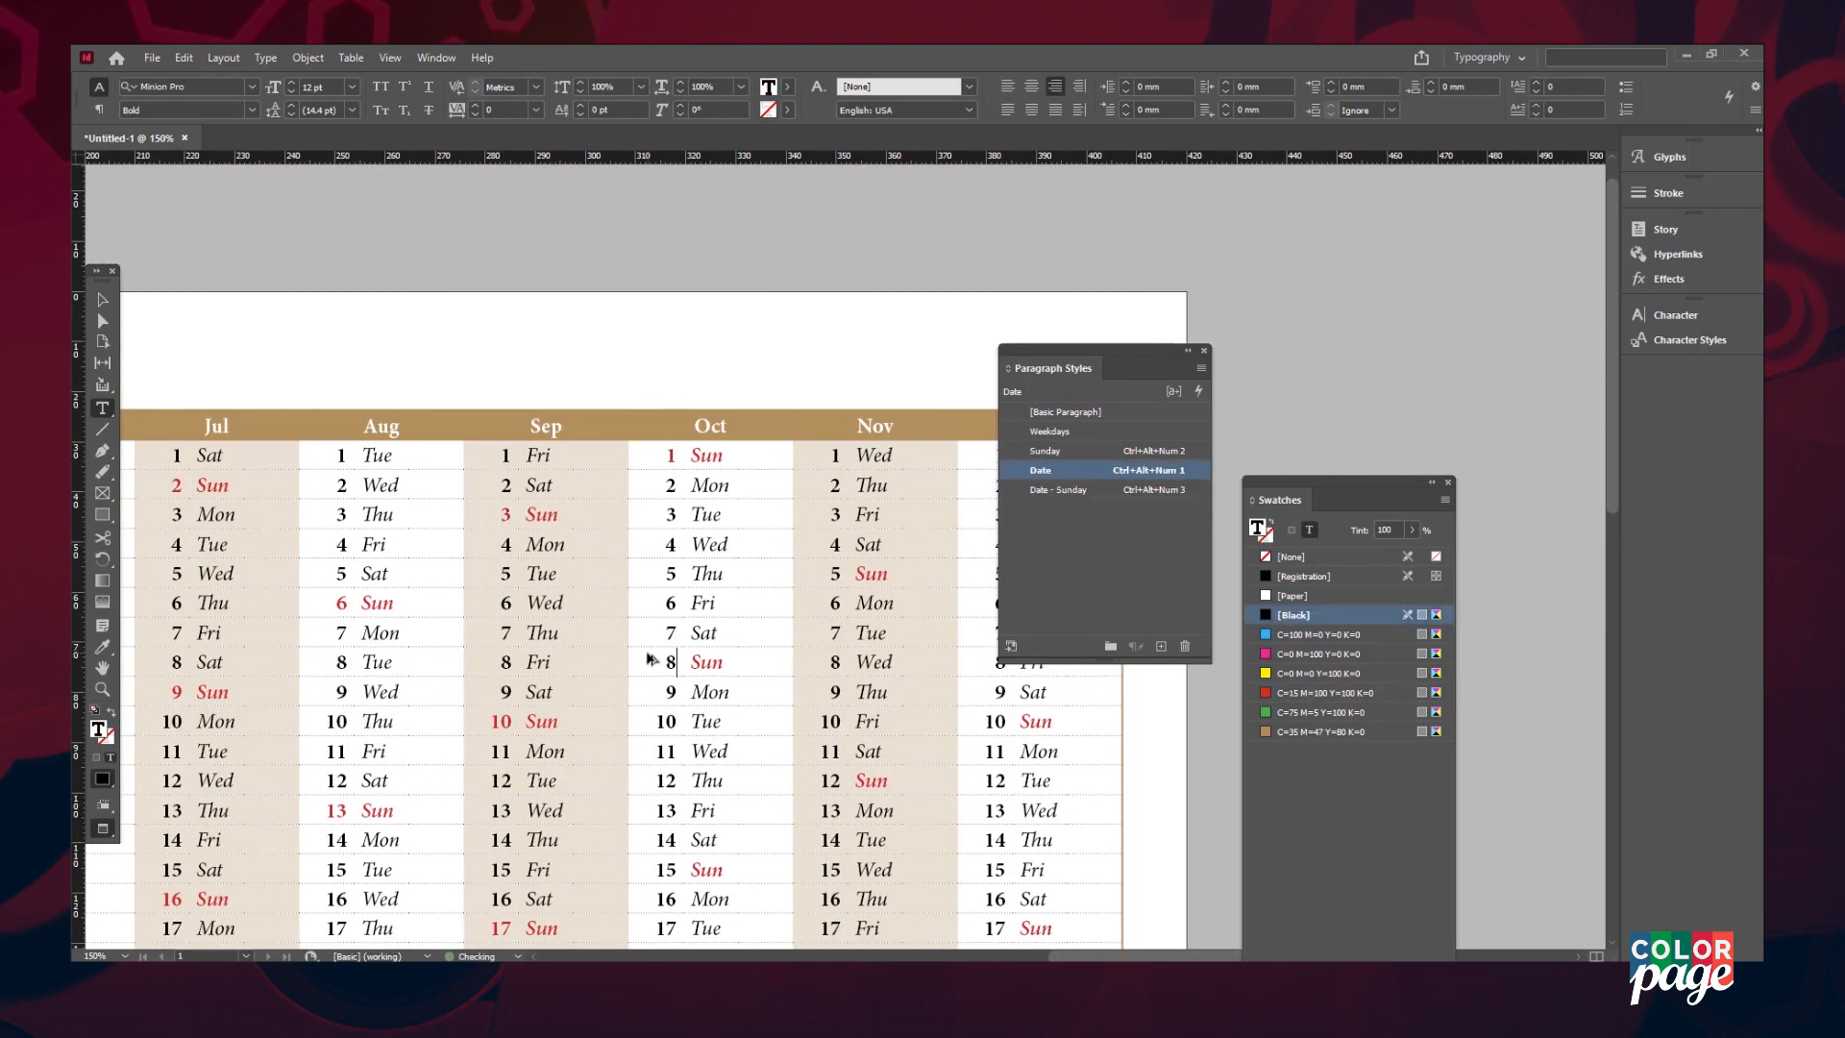
scroll(668, 667, "down", 6)
left_click(667, 676)
scroll(672, 706, "down", 3)
left_click(669, 709)
key("ctrl+alt+KP_3")
left_click(818, 617)
scroll(828, 433, "up", 3)
left_click(832, 397)
key("ctrl+alt+KP_3")
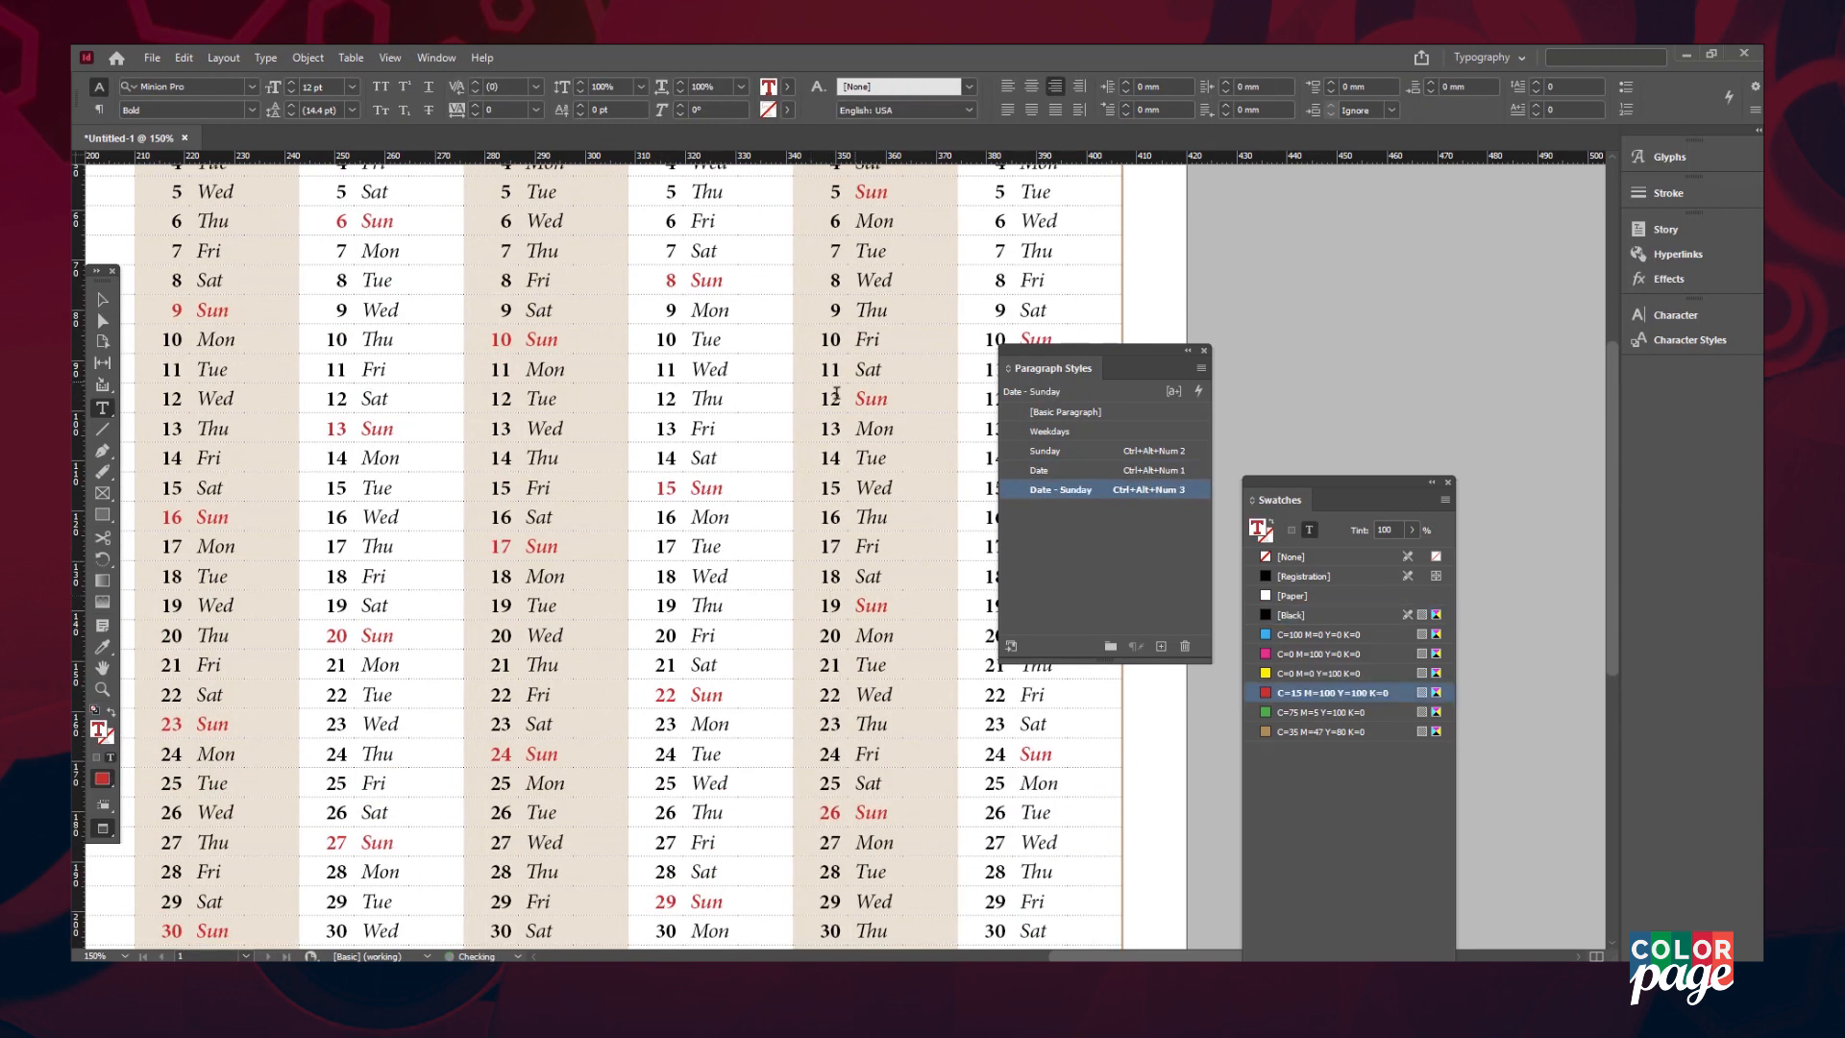
scroll(836, 396, "up", 3)
scroll(1011, 874, "right", 3)
left_click(724, 531)
key("ctrl+alt+KP_3")
scroll(732, 596, "down", 5)
left_click(725, 627)
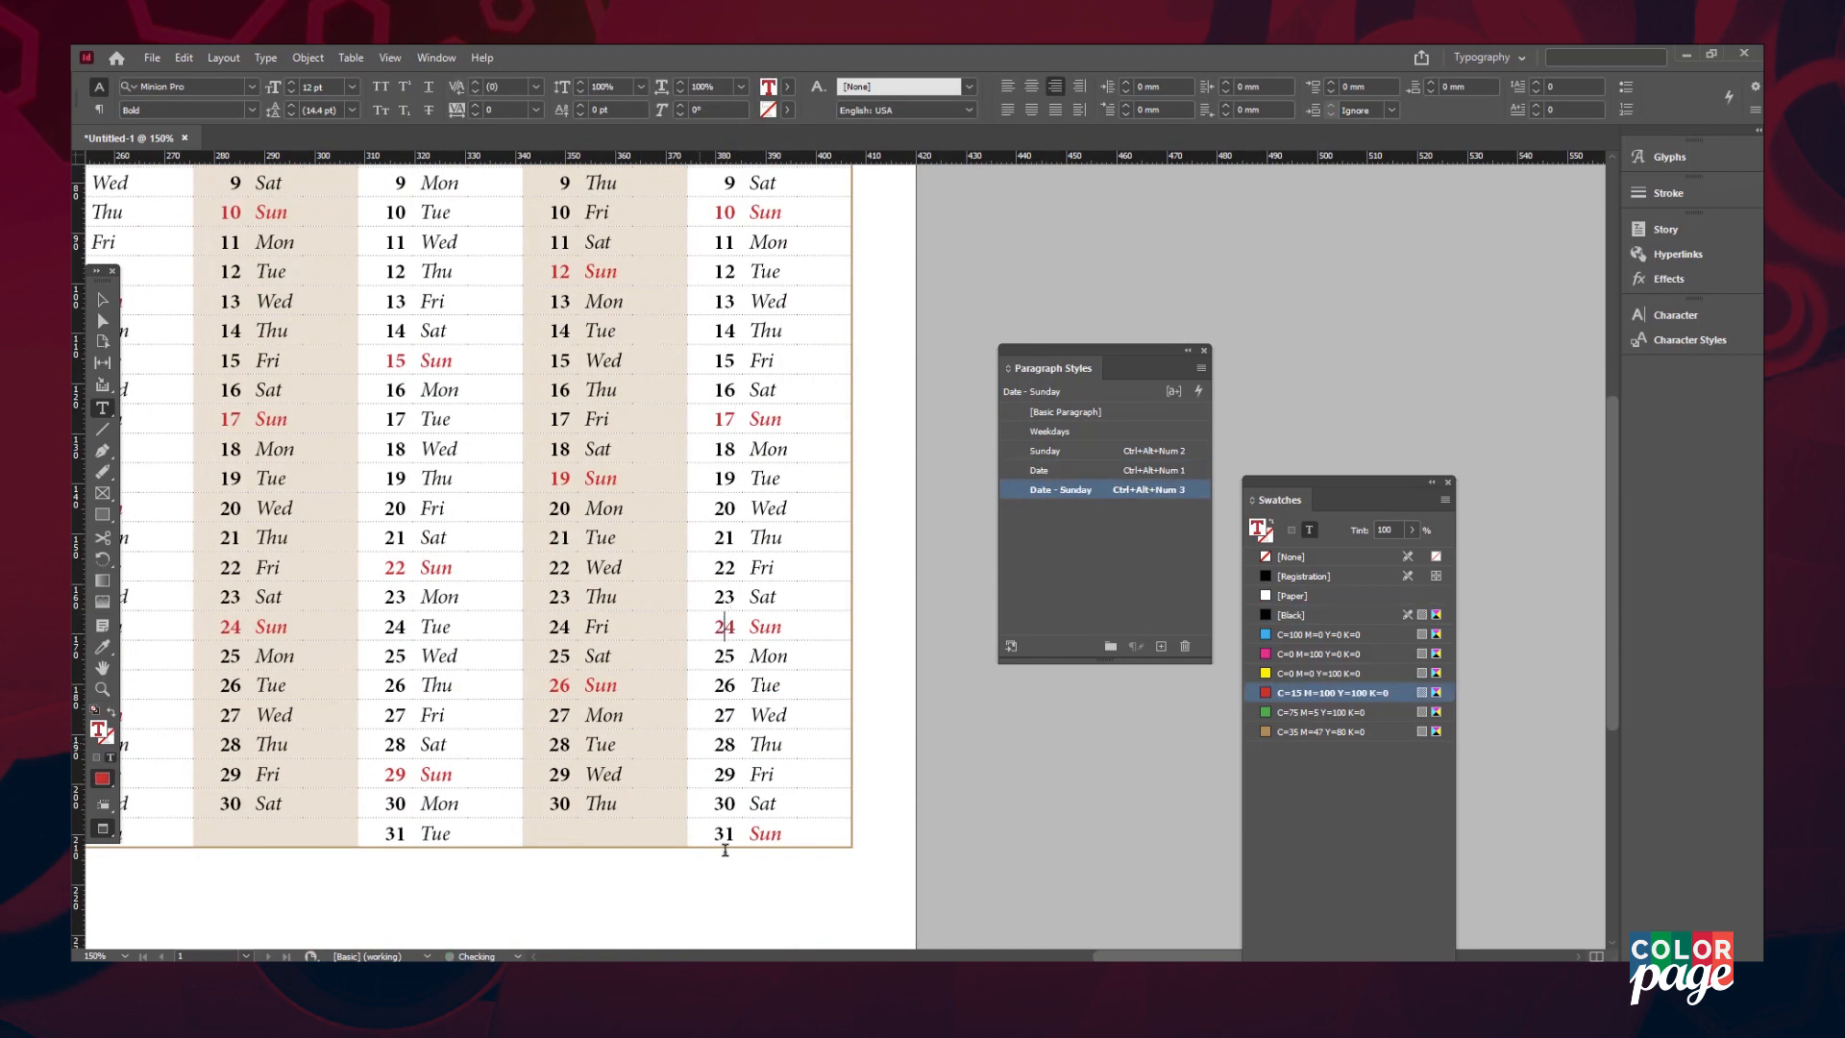
left_click(724, 834)
- Fit the page in view and bring up the Place dialog with the CP - Small logo selected
key("Escape")
left_click(967, 250)
key("ctrl+0")
key("ctrl+d")
left_click(567, 192)
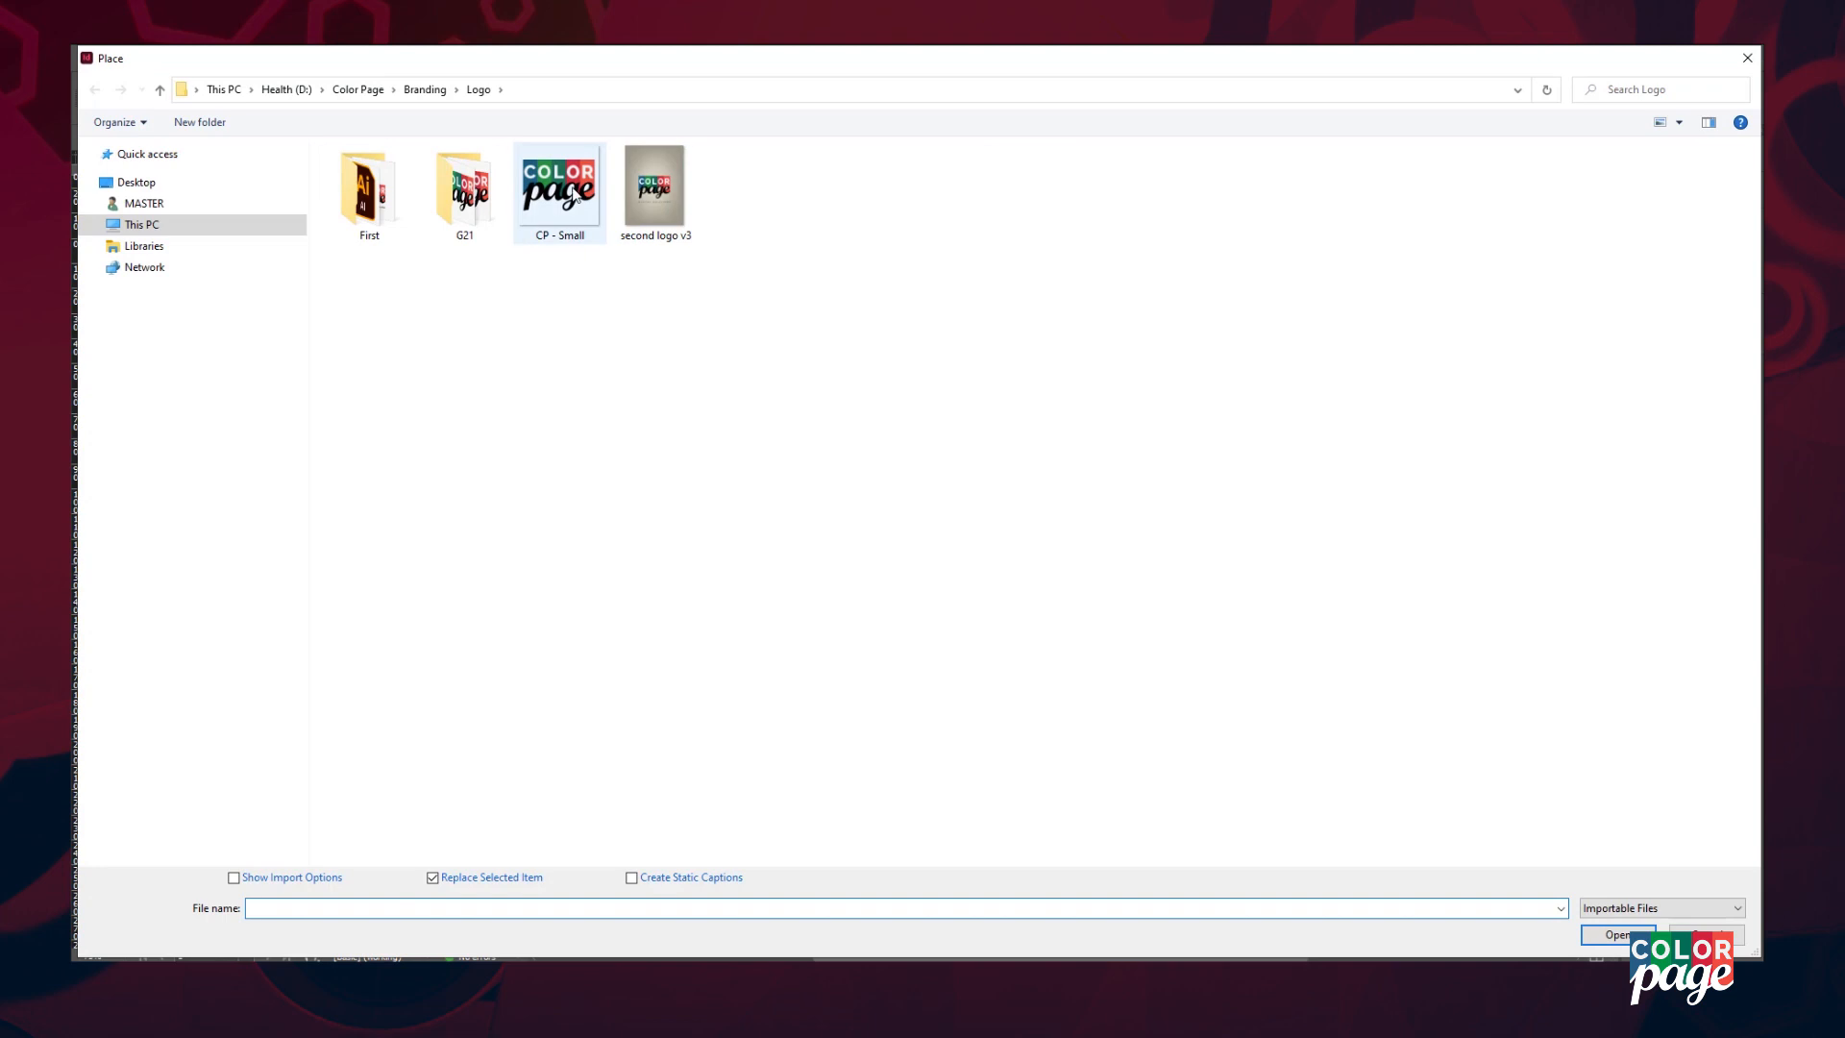
- Place the CP - Small logo at the top right and scale it down to about 18.5%
double_click(567, 193)
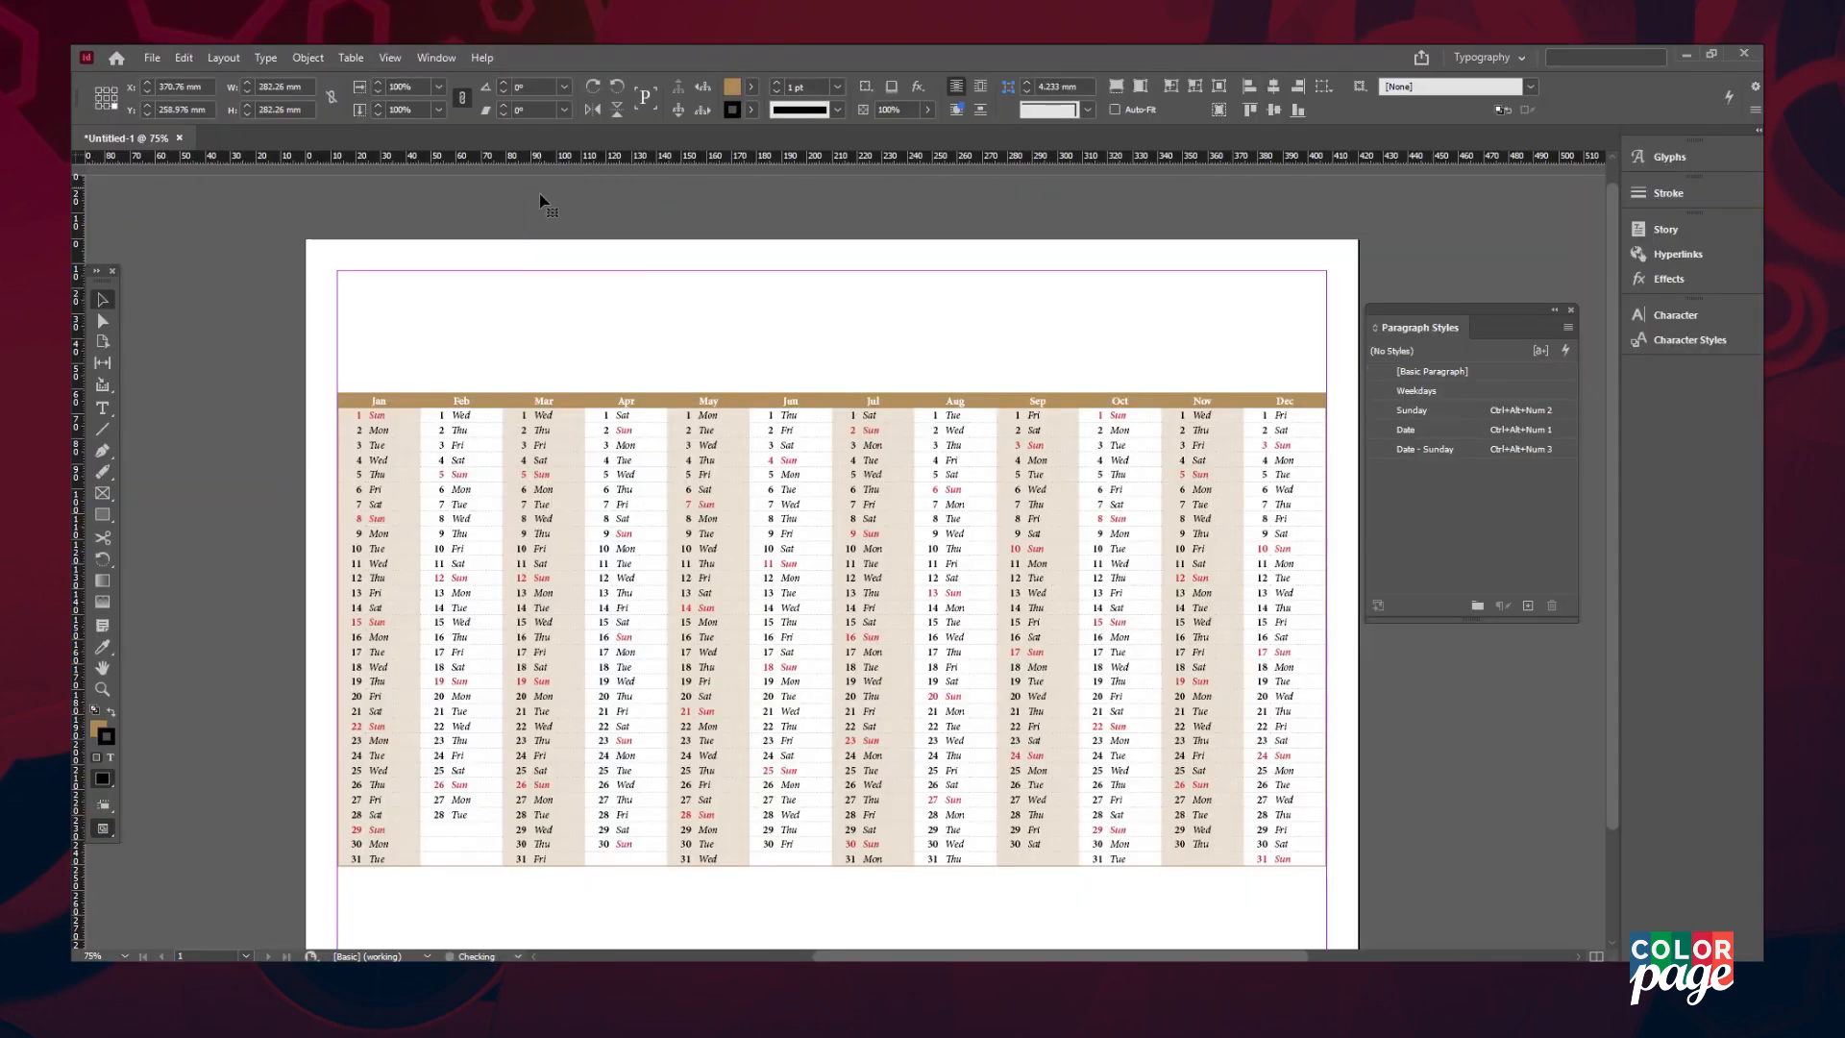
left_click(529, 185)
left_click_drag(527, 180, 759, 407)
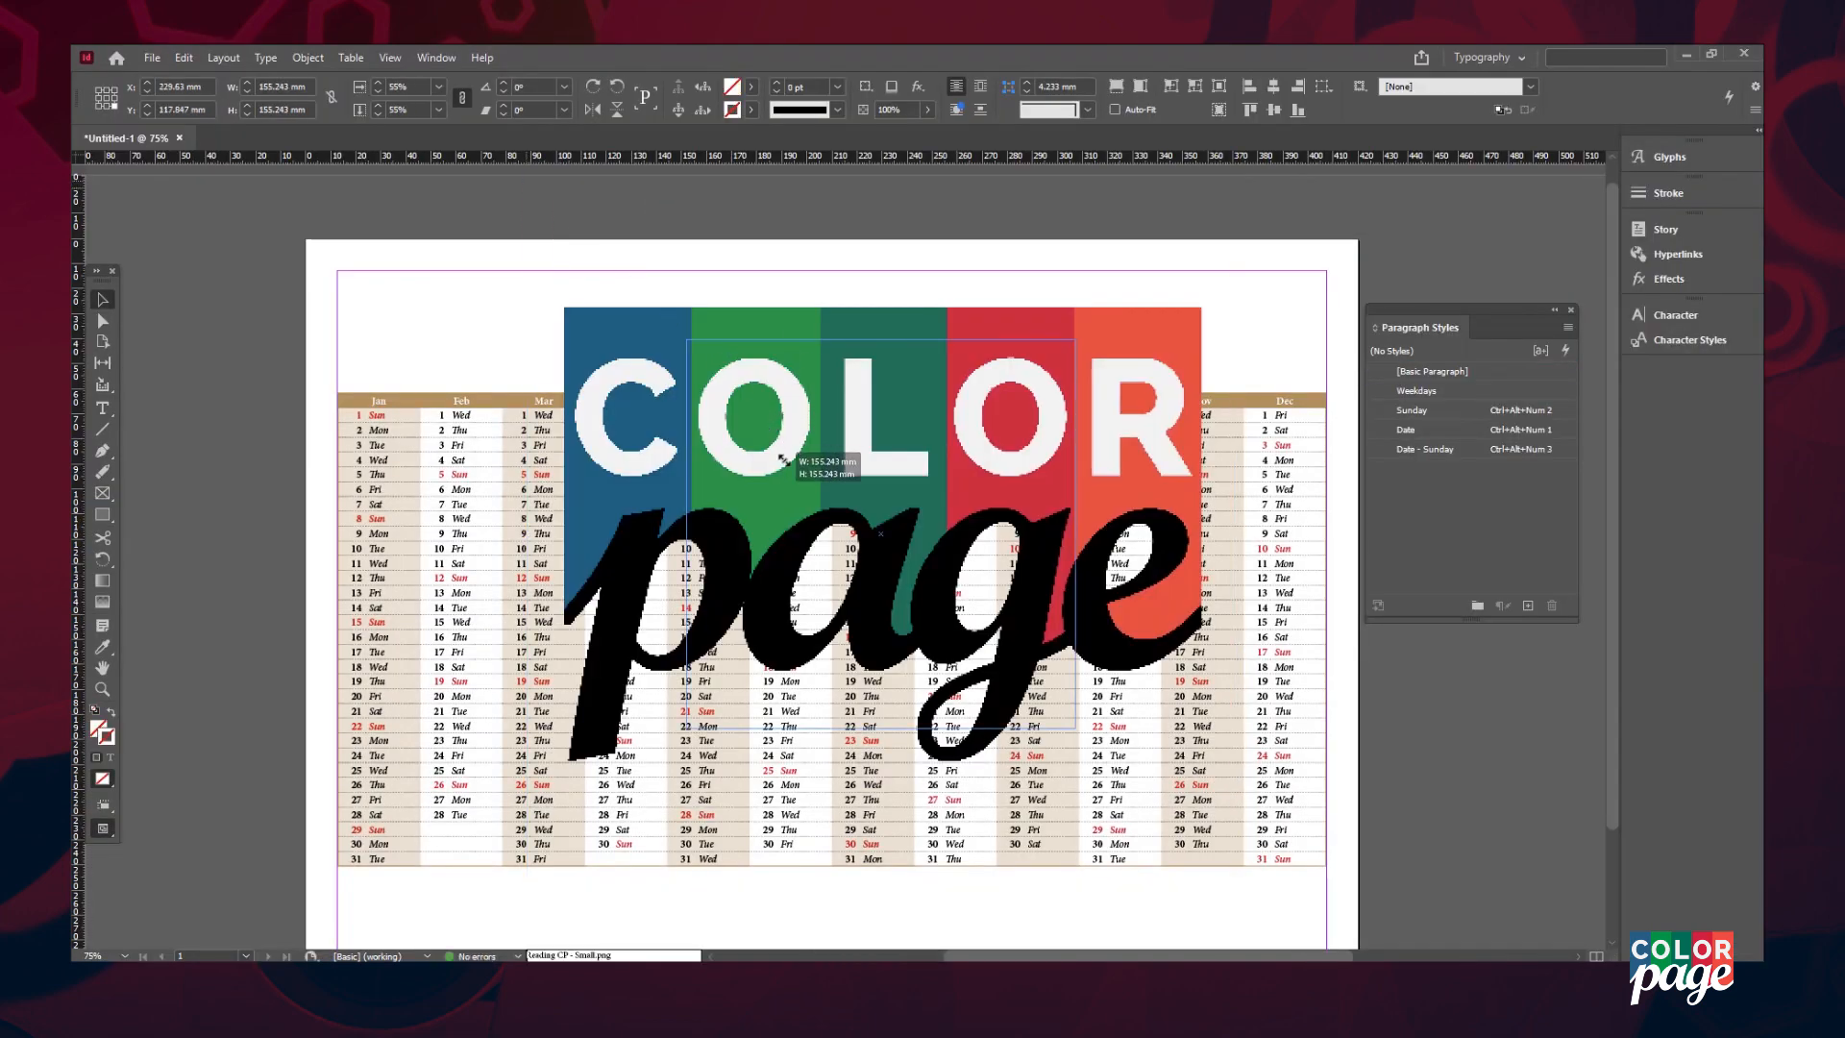
left_click_drag(801, 474, 803, 474)
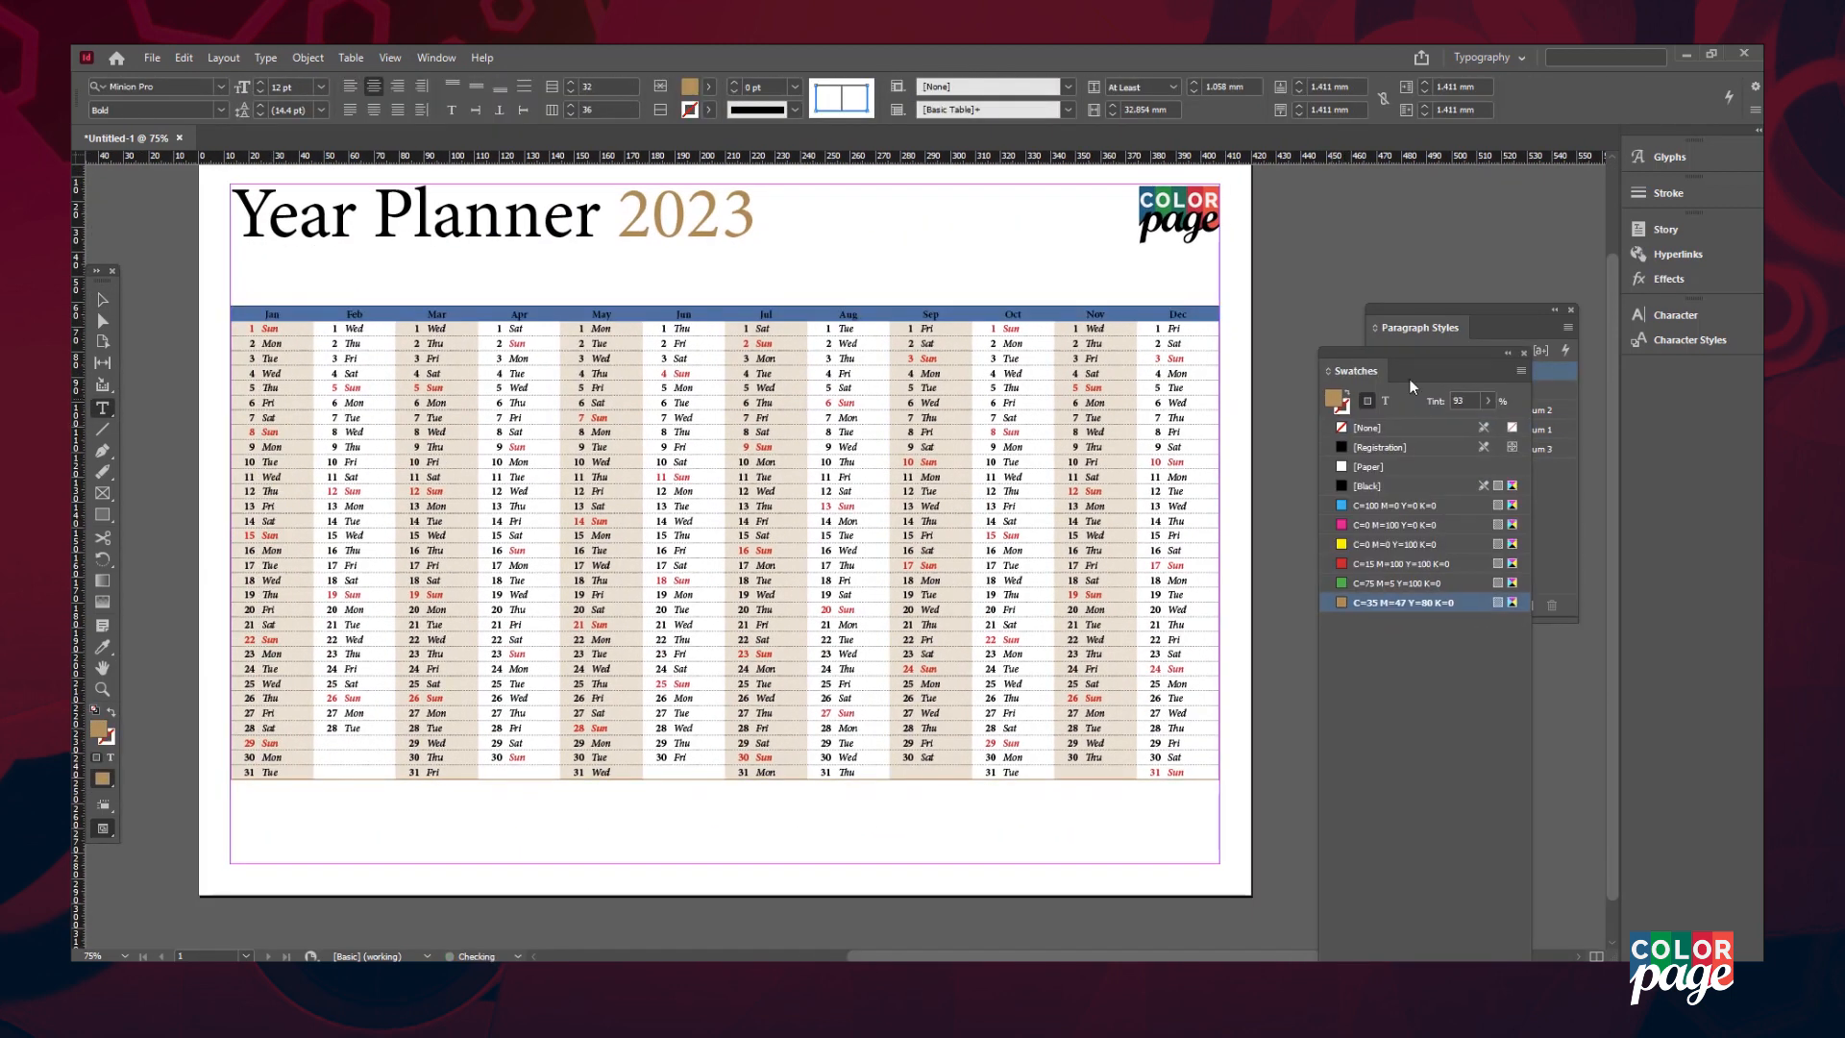
- Create a darker brown swatch and fill the month header row with it
left_click(1459, 862)
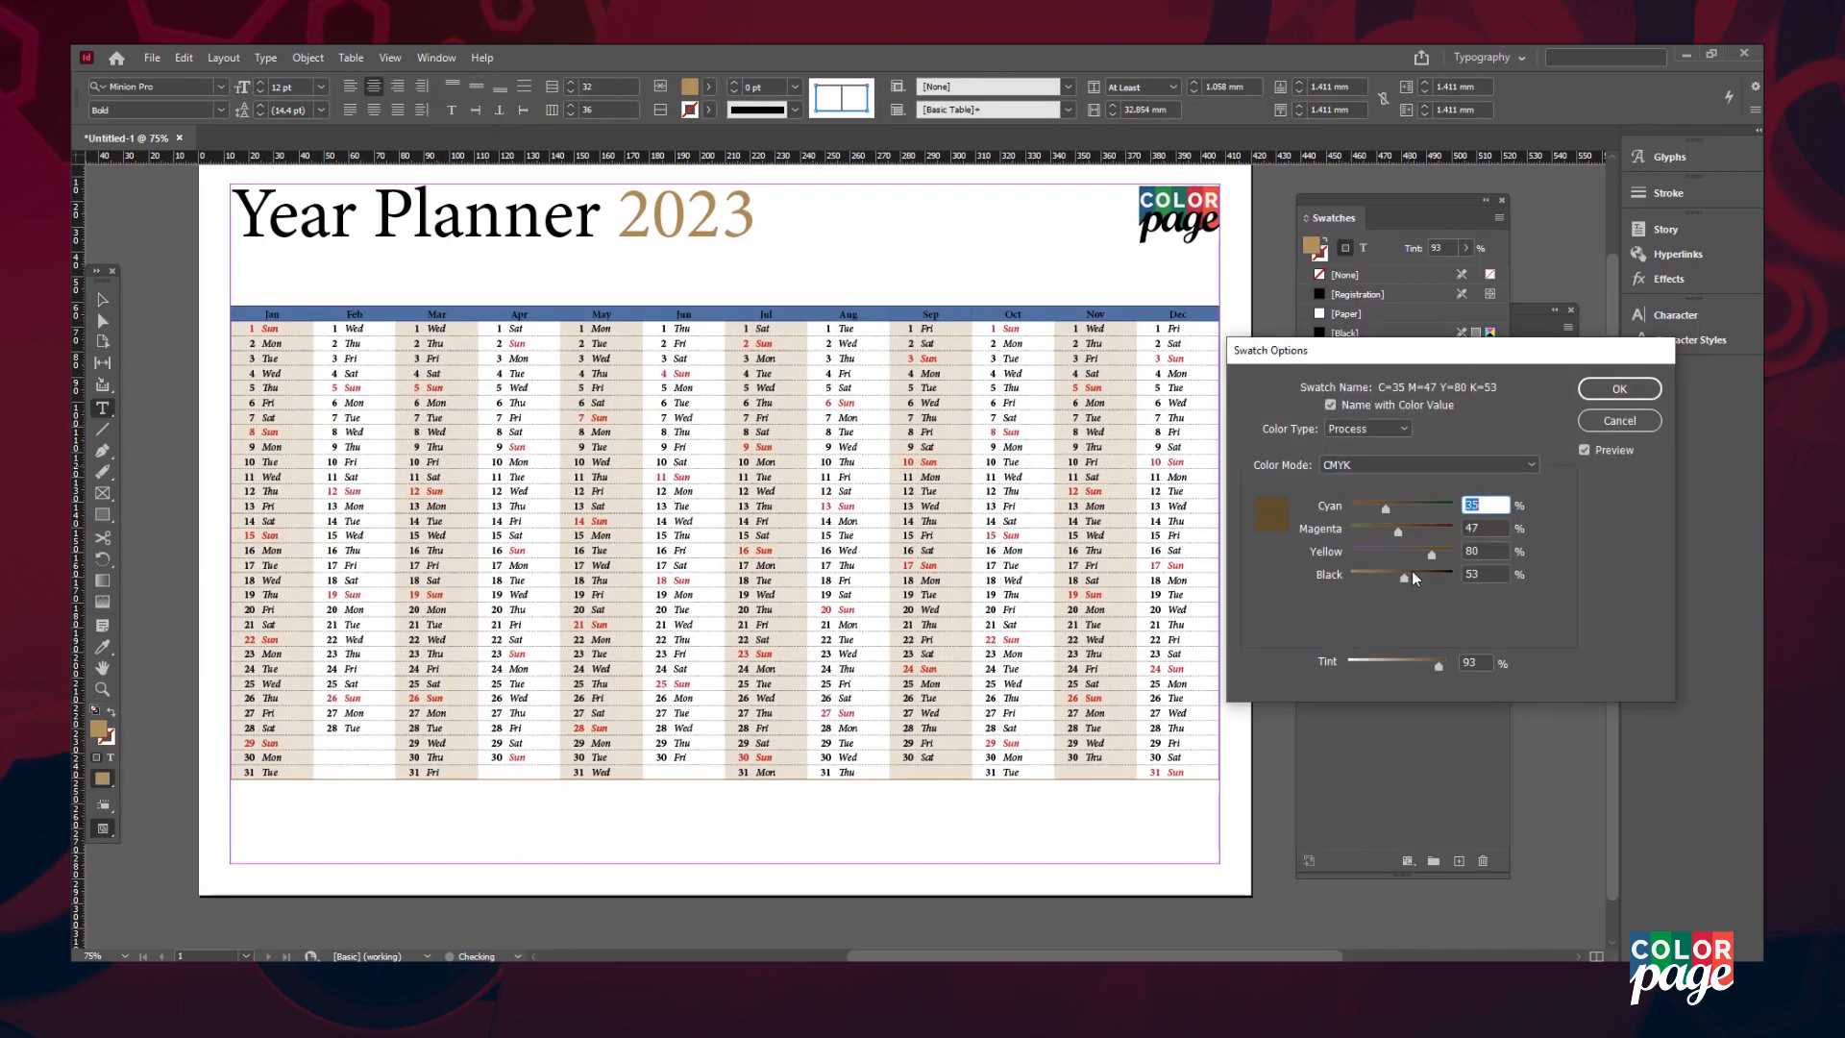
left_click_drag(1409, 577, 1425, 580)
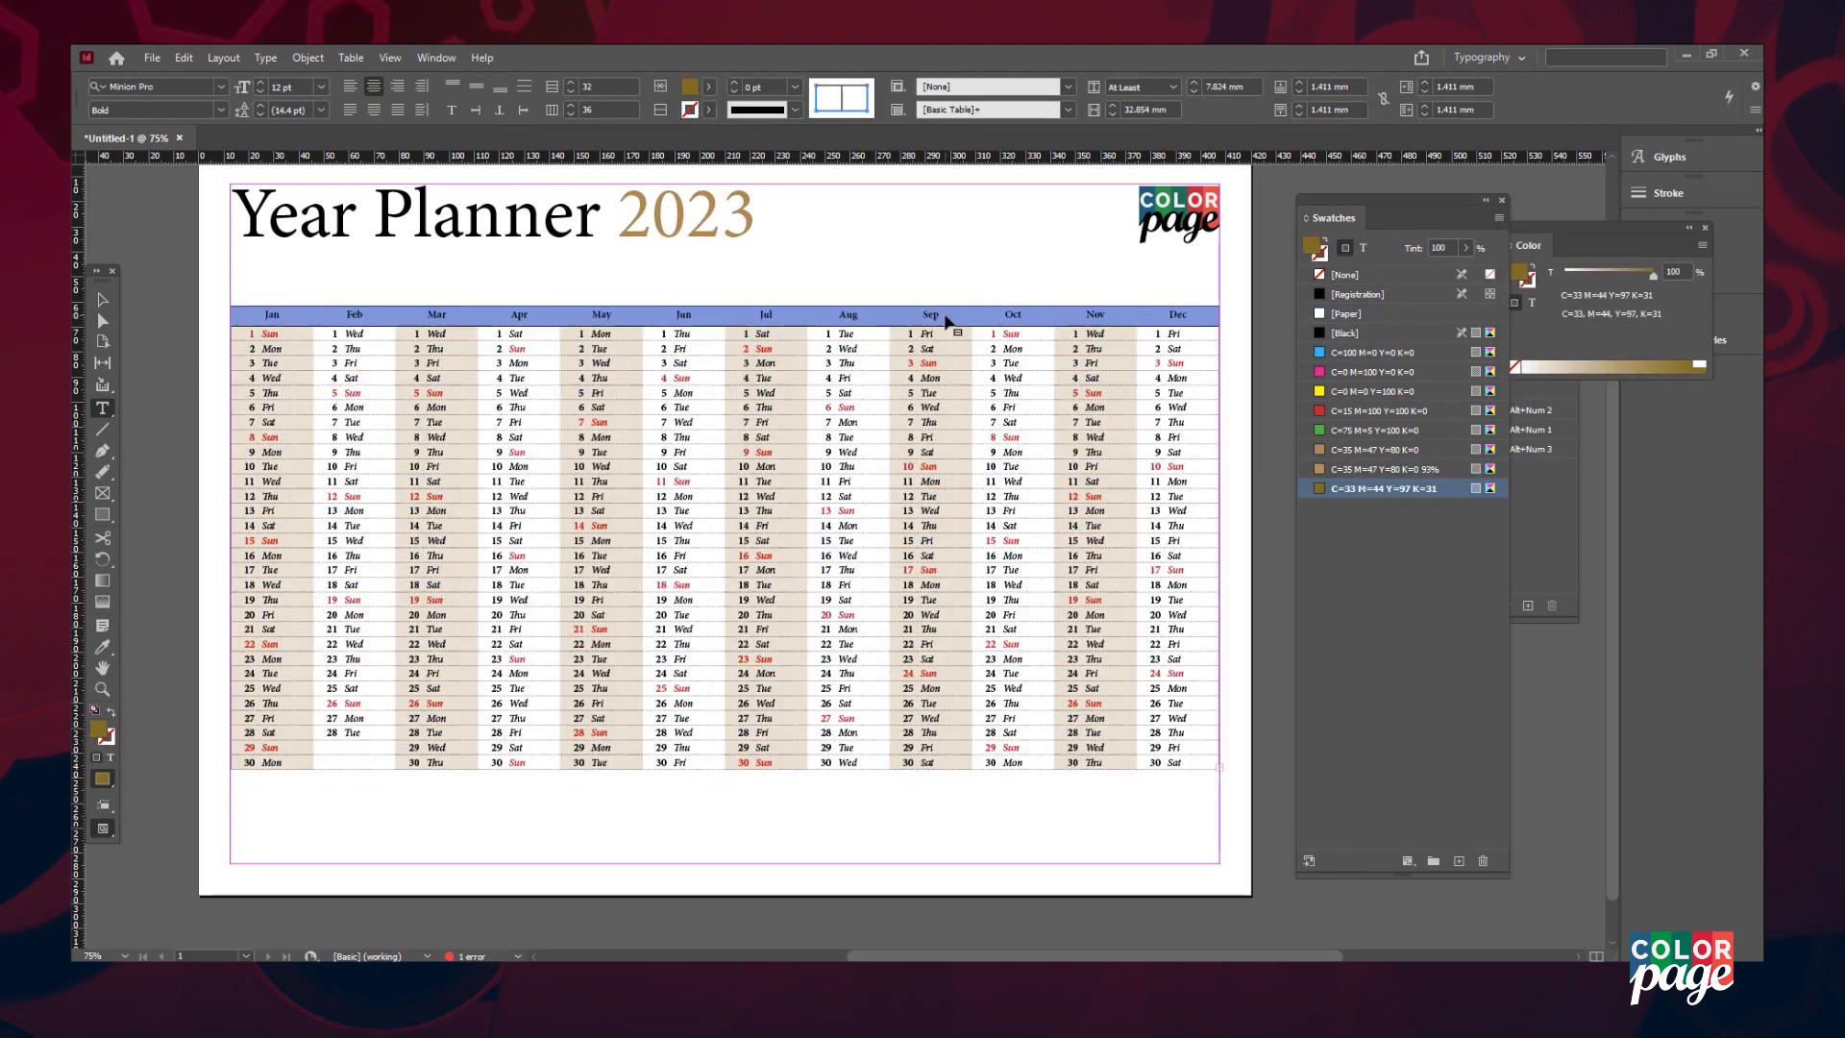
right_click(1192, 331)
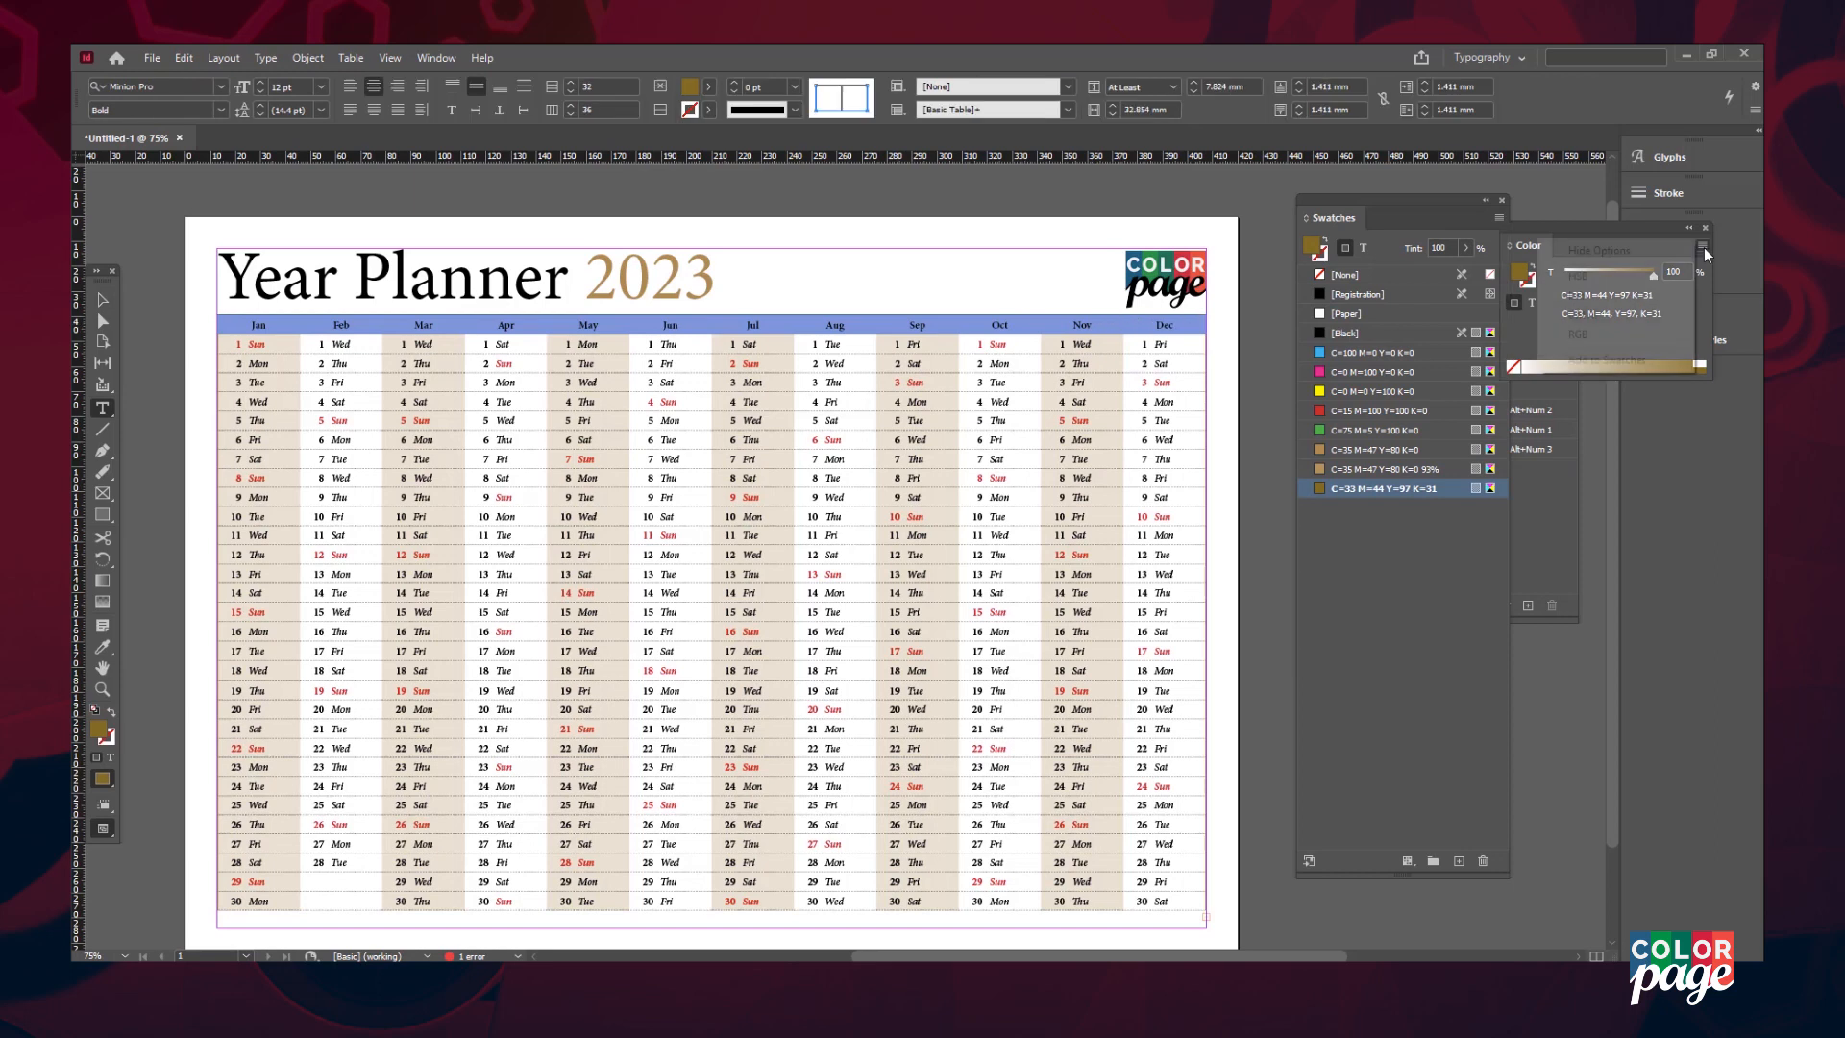
left_click_drag(1614, 344, 1622, 349)
left_click_drag(1518, 272, 1364, 509)
left_click(1358, 511)
- Enlarge the month names in the header row to 14 pt
left_click_drag(235, 325, 1165, 325)
left_click(221, 109)
left_click(169, 278)
left_click(261, 85)
left_click(260, 85)
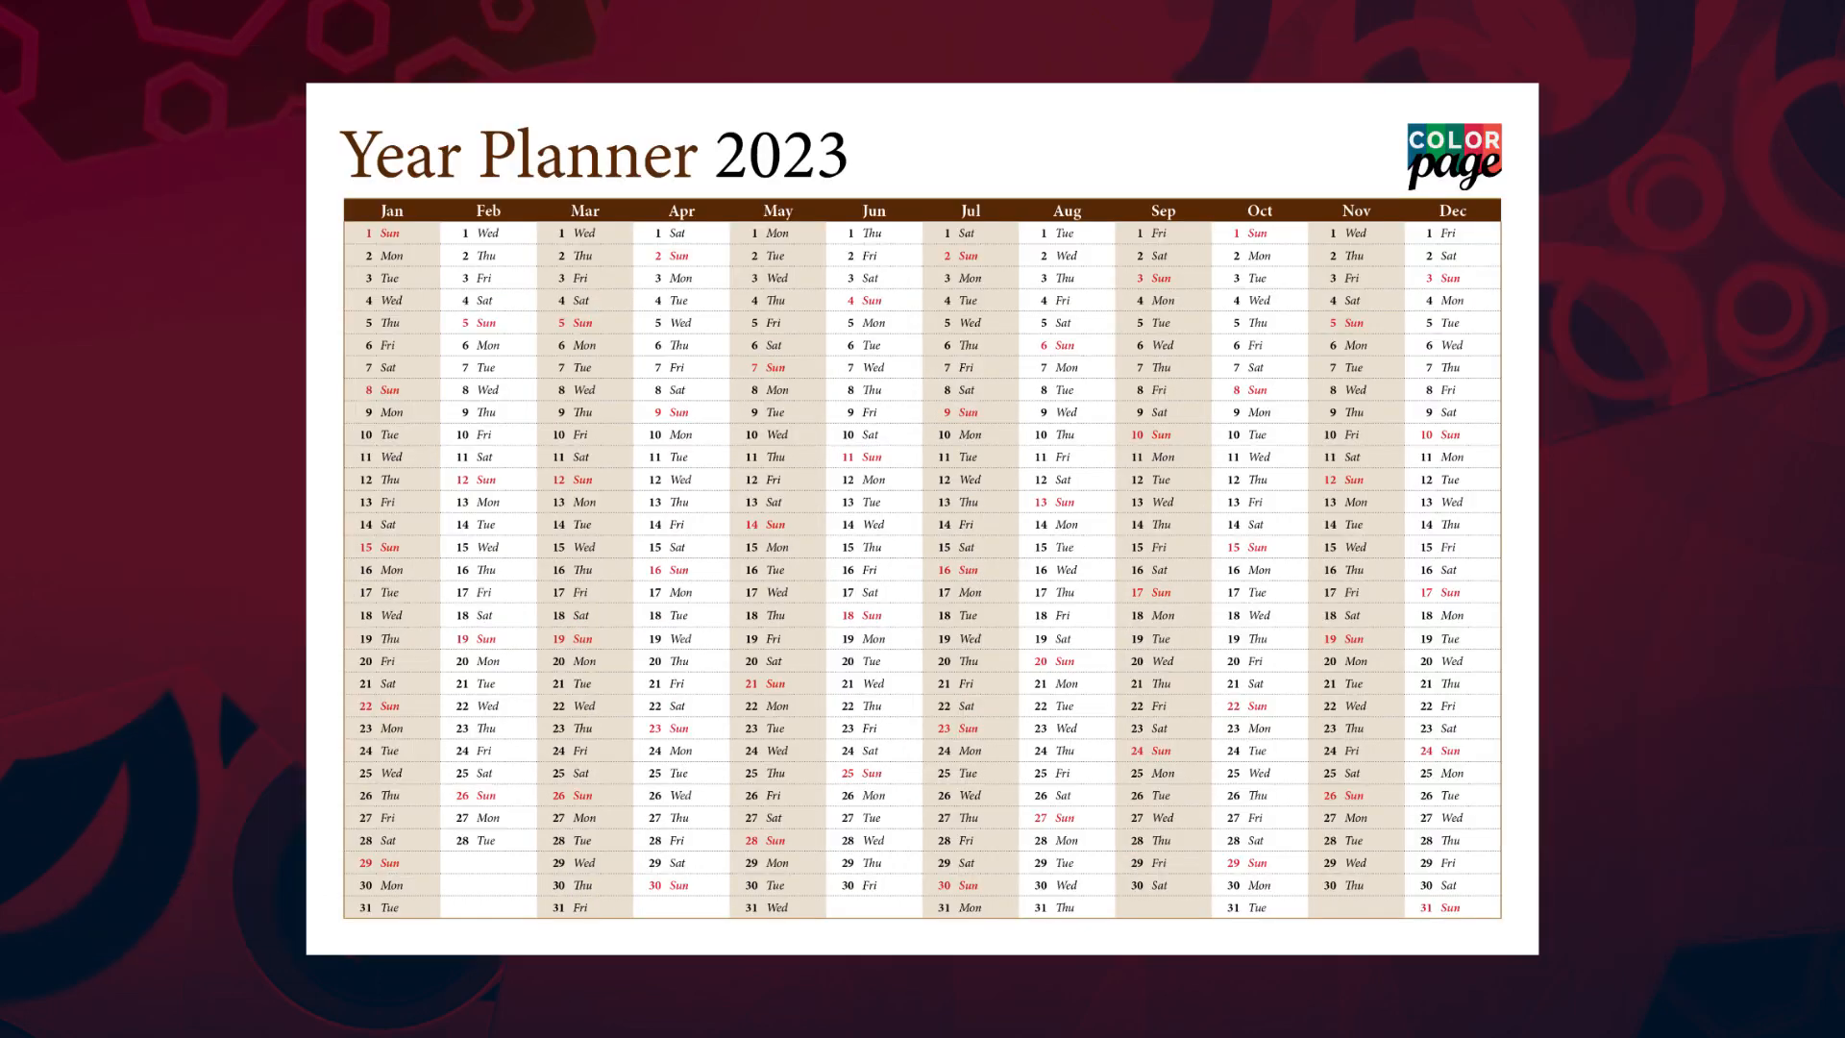